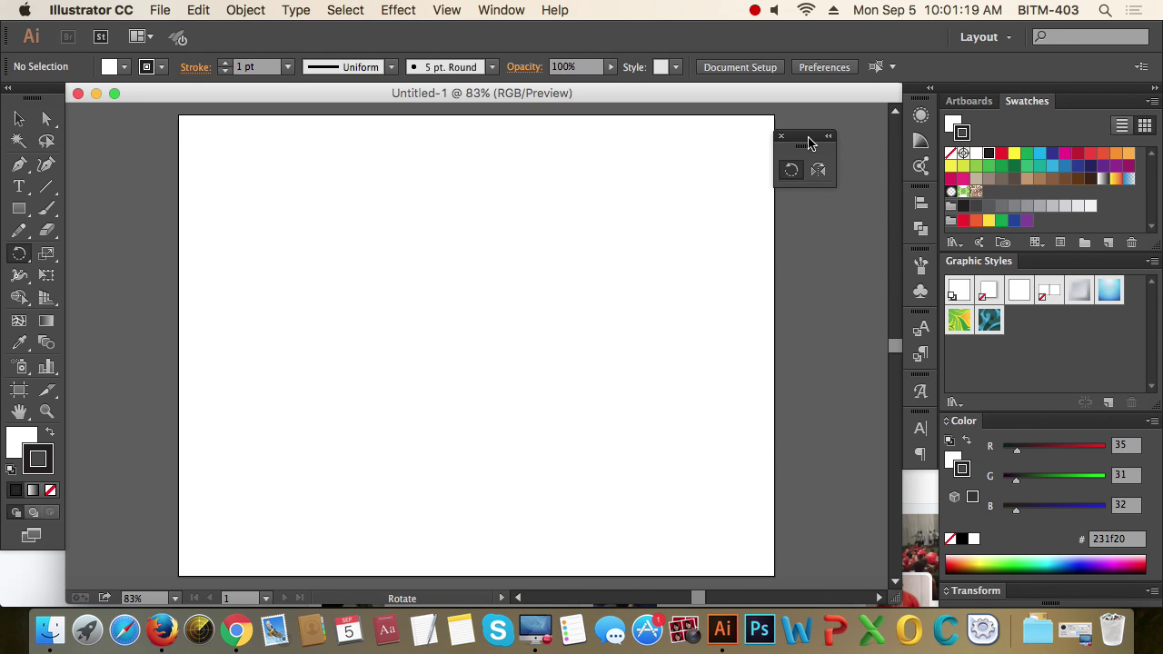
Draw a rectangle on the artboard and select it
drag(813, 142, 826, 139)
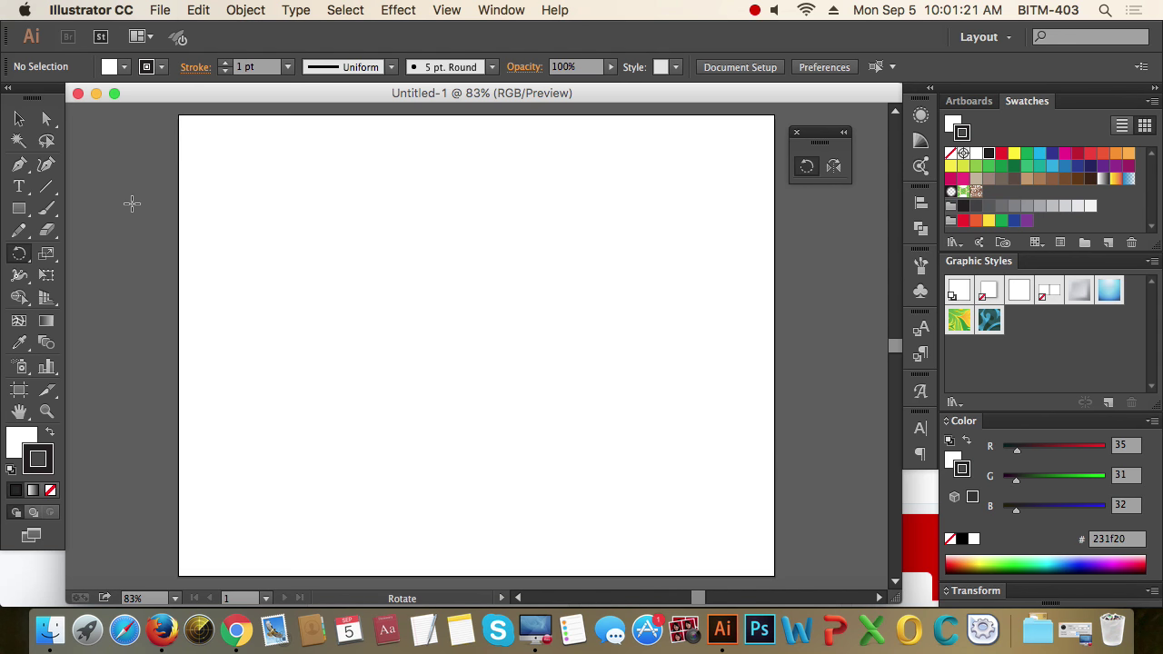
click(20, 211)
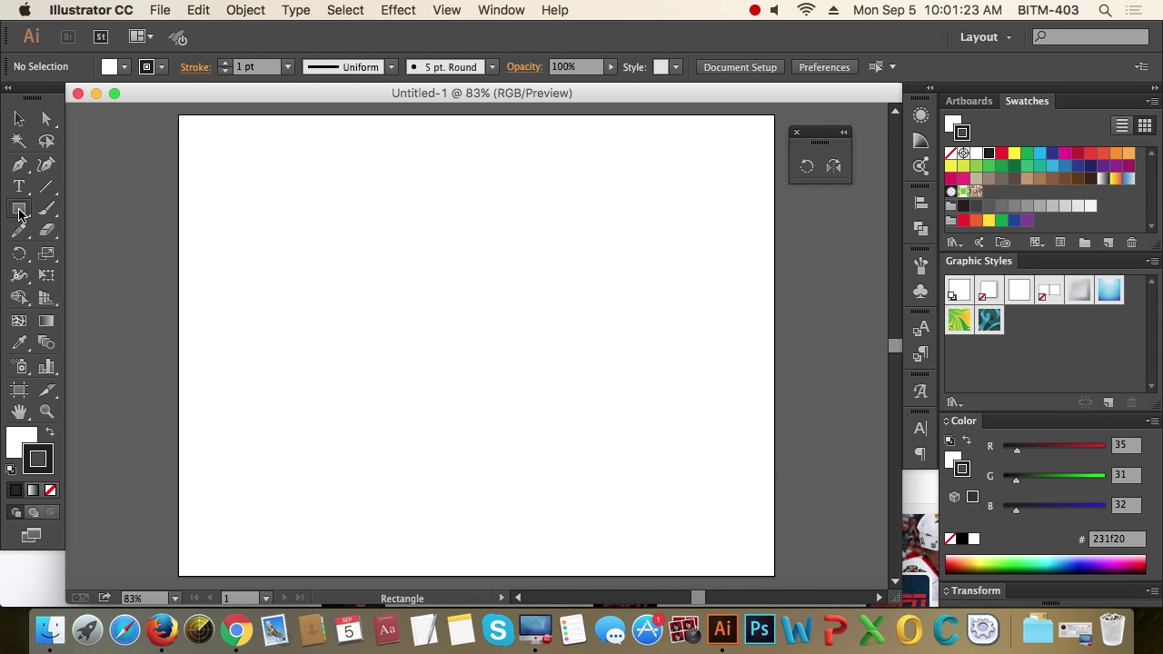
drag(308, 232, 441, 330)
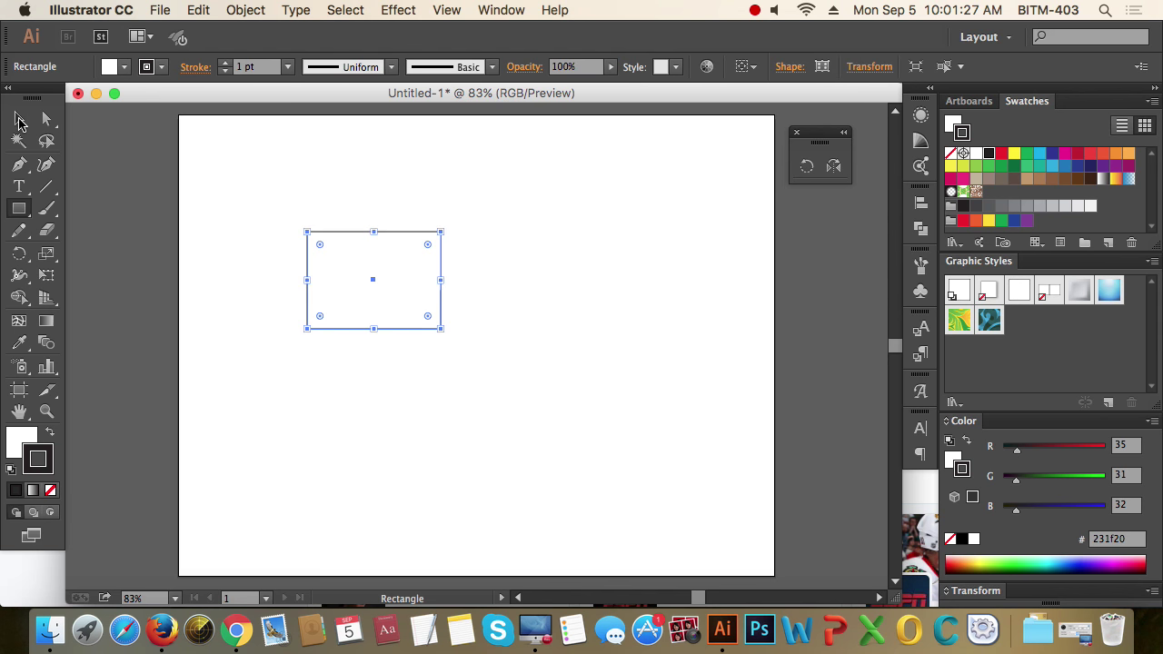
click(19, 120)
drag(272, 210, 514, 376)
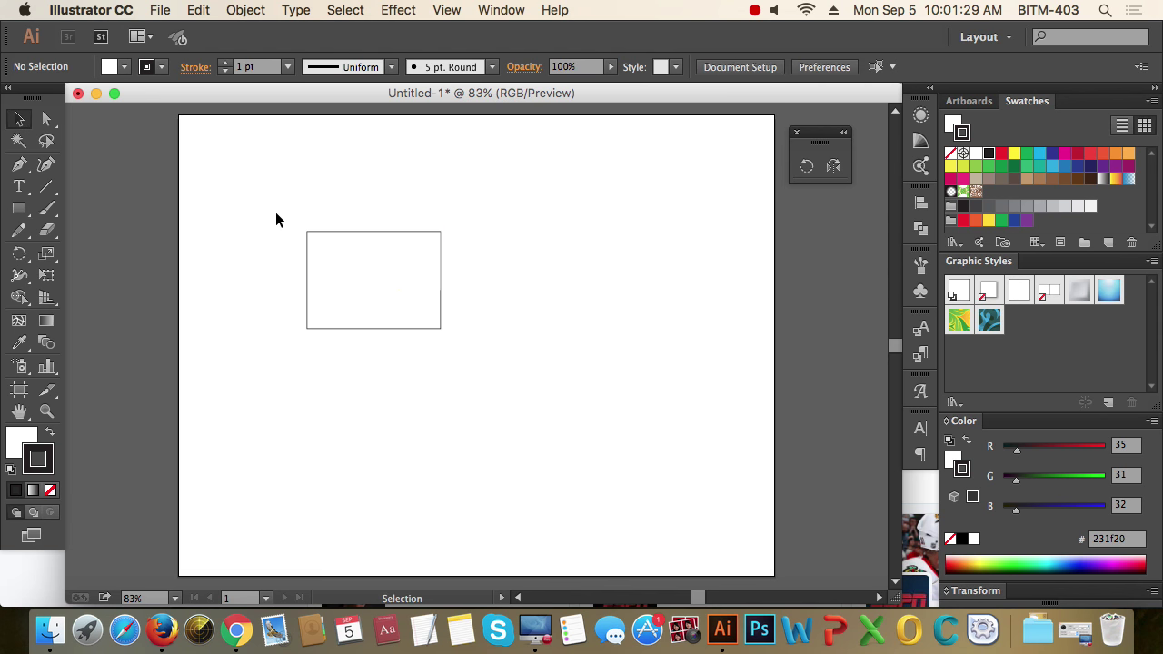
click(501, 372)
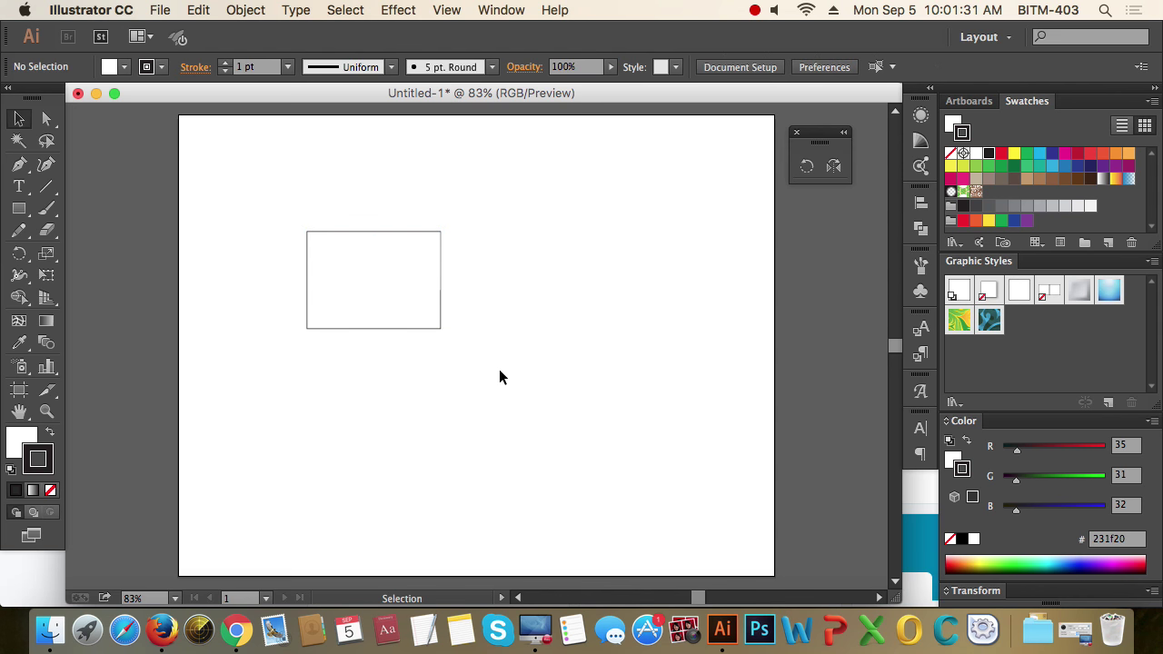
drag(255, 208, 510, 387)
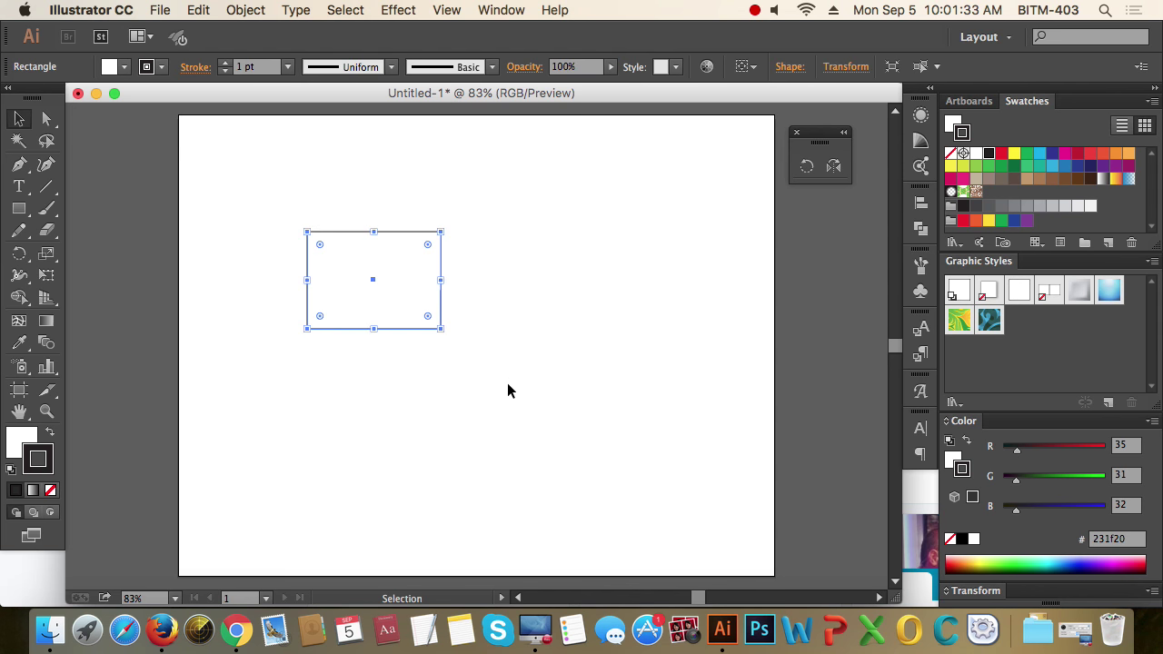
click(415, 335)
click(412, 328)
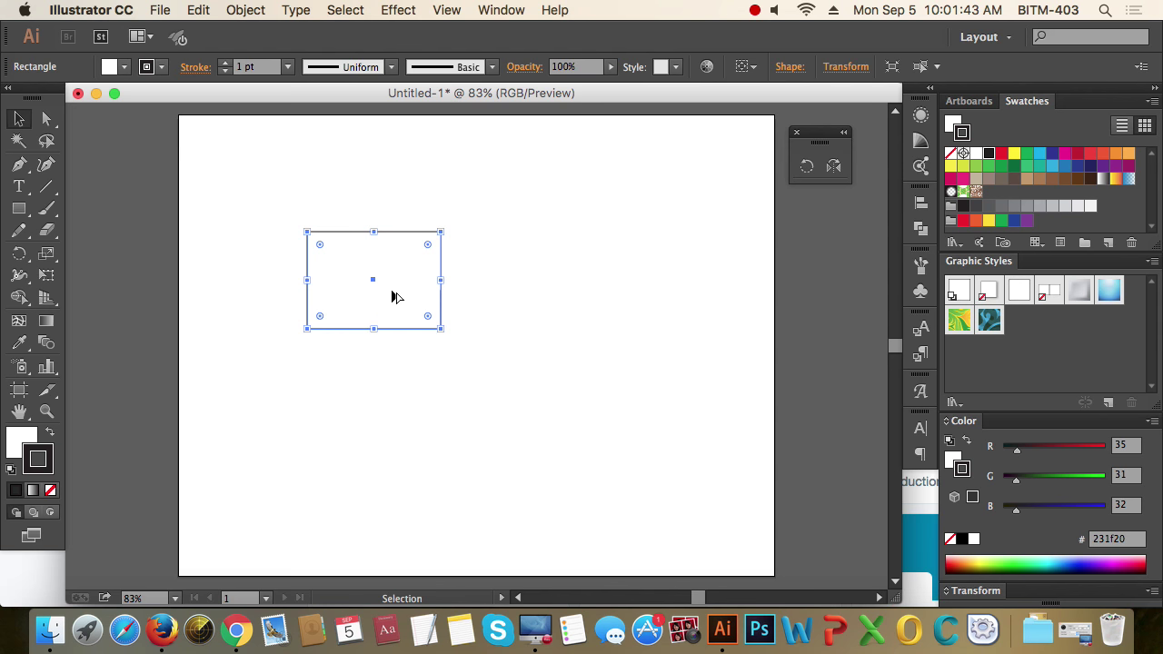
Duplicate the rectangle to the right, then select and delete all the rectangles
drag(392, 291, 553, 303)
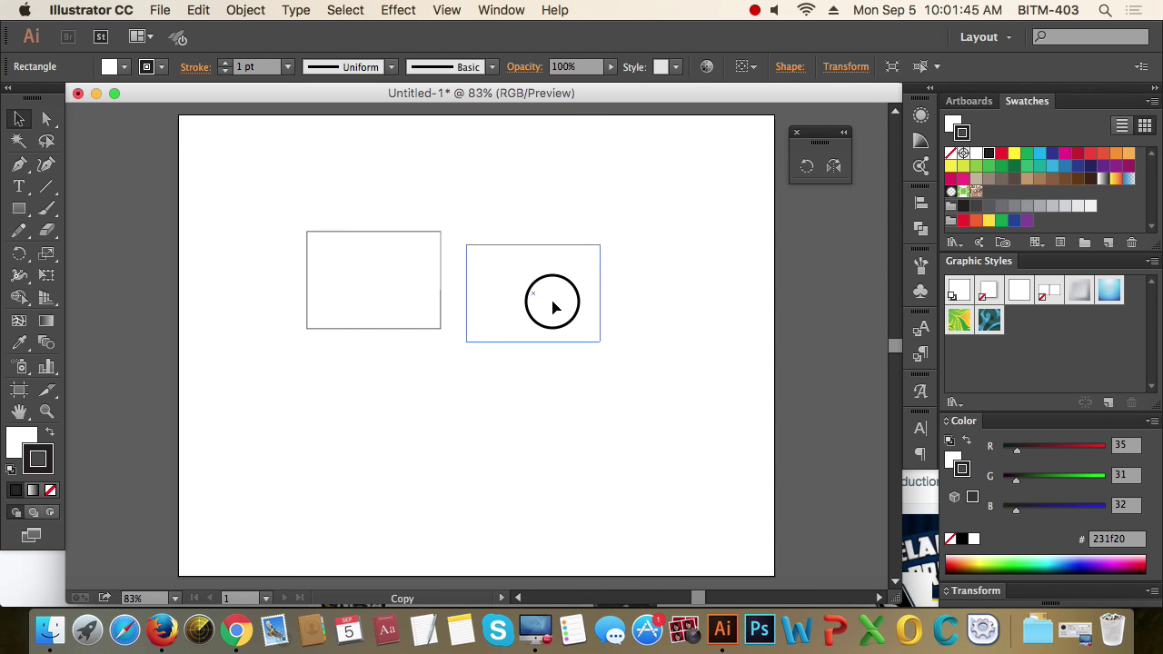
mouse_move(553, 302)
mouse_down()
mouse_move(407, 443)
mouse_move(234, 401)
mouse_move(260, 273)
mouse_move(450, 160)
mouse_move(741, 298)
mouse_up()
drag(682, 482, 198, 160)
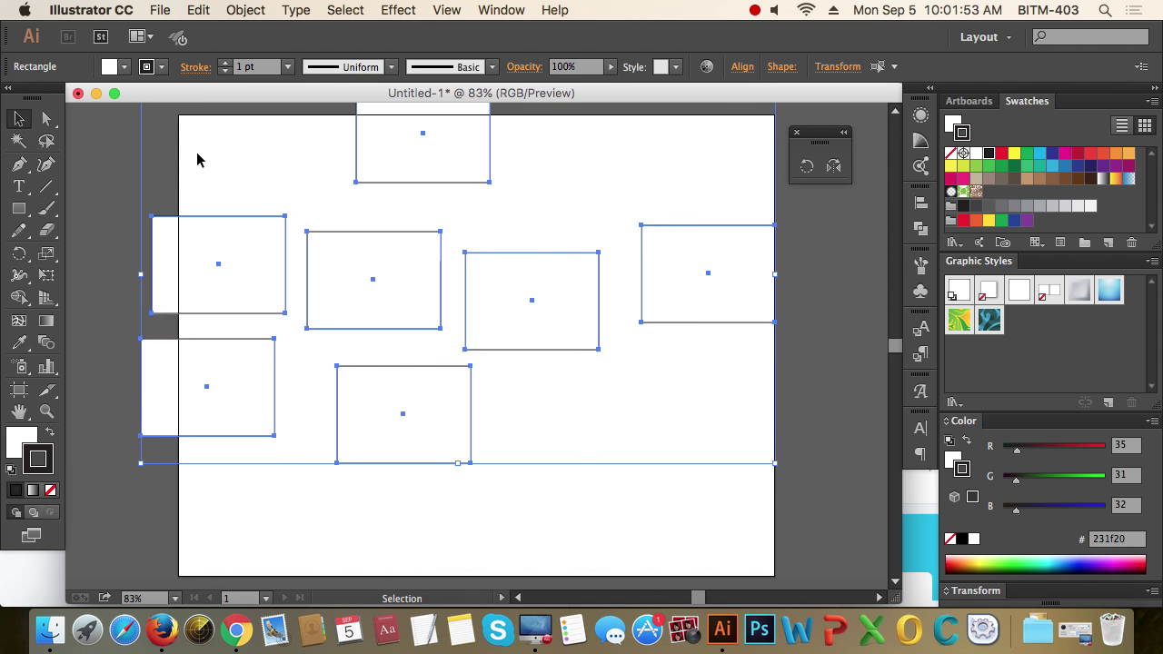
key(Delete)
Draw a new rectangle and Option-drag a Shift-constrained copy beside it
click(18, 208)
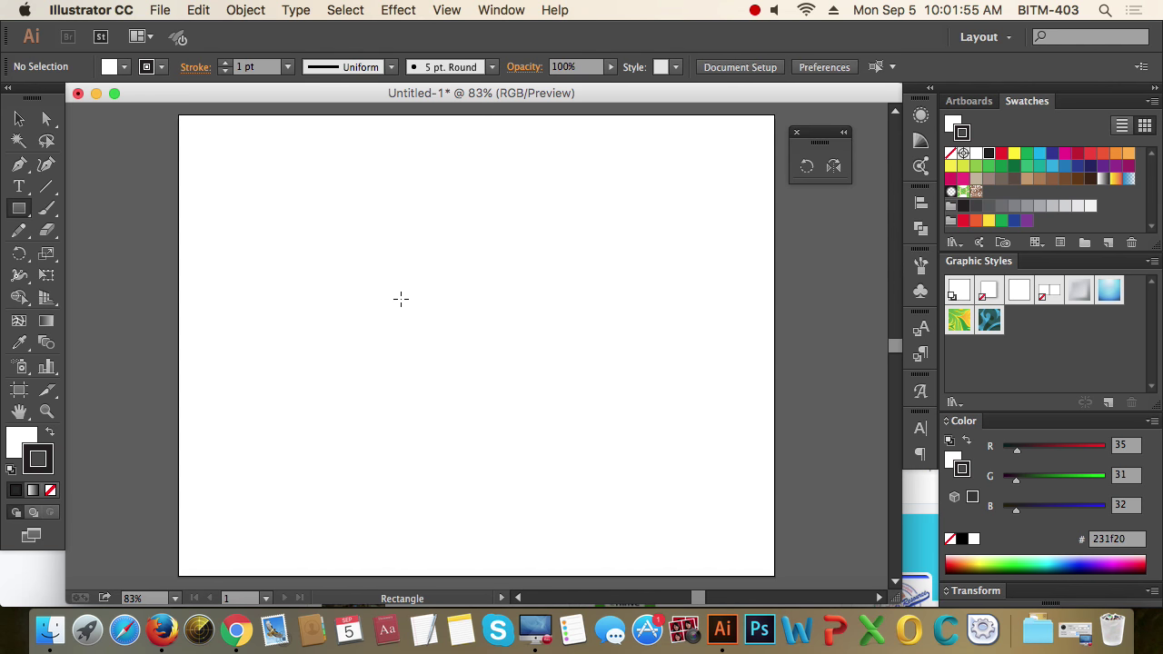
drag(344, 258, 465, 349)
click(18, 118)
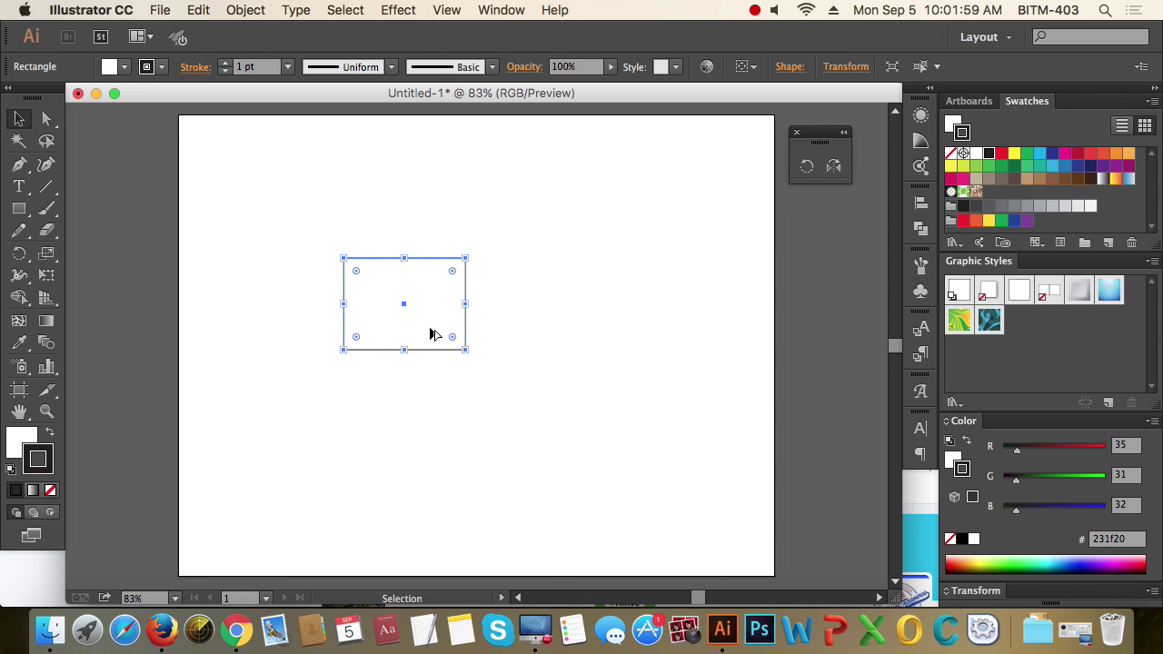
mouse_move(434, 330)
mouse_down()
mouse_move(561, 336)
mouse_move(566, 318)
mouse_up()
key(shift)
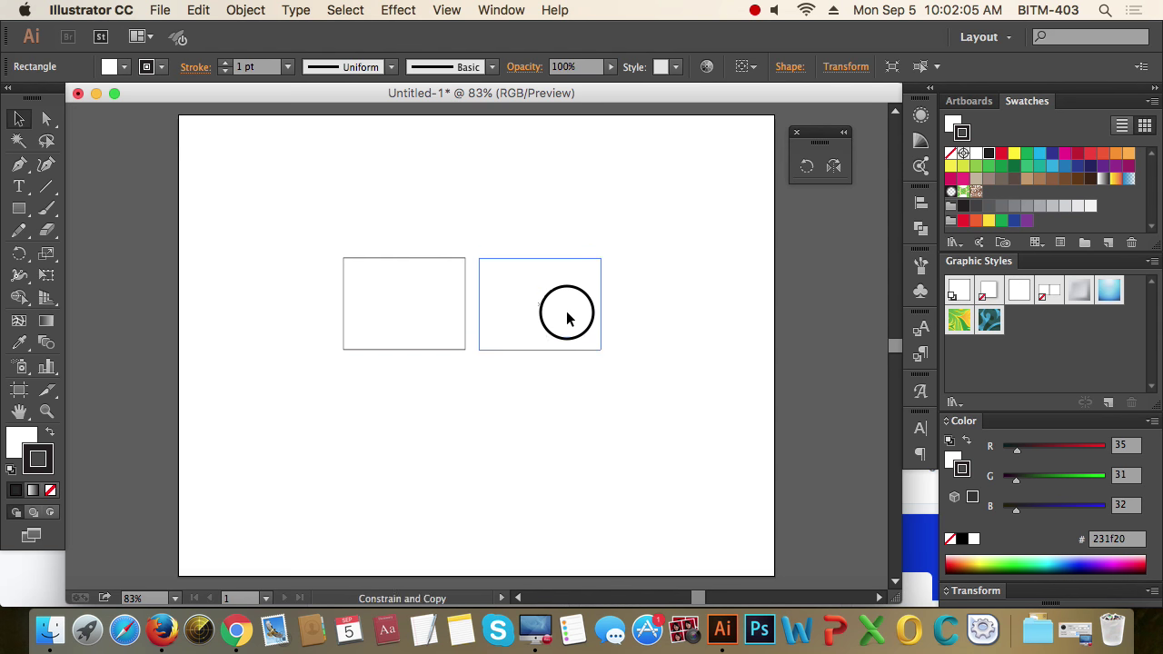
key(shift)
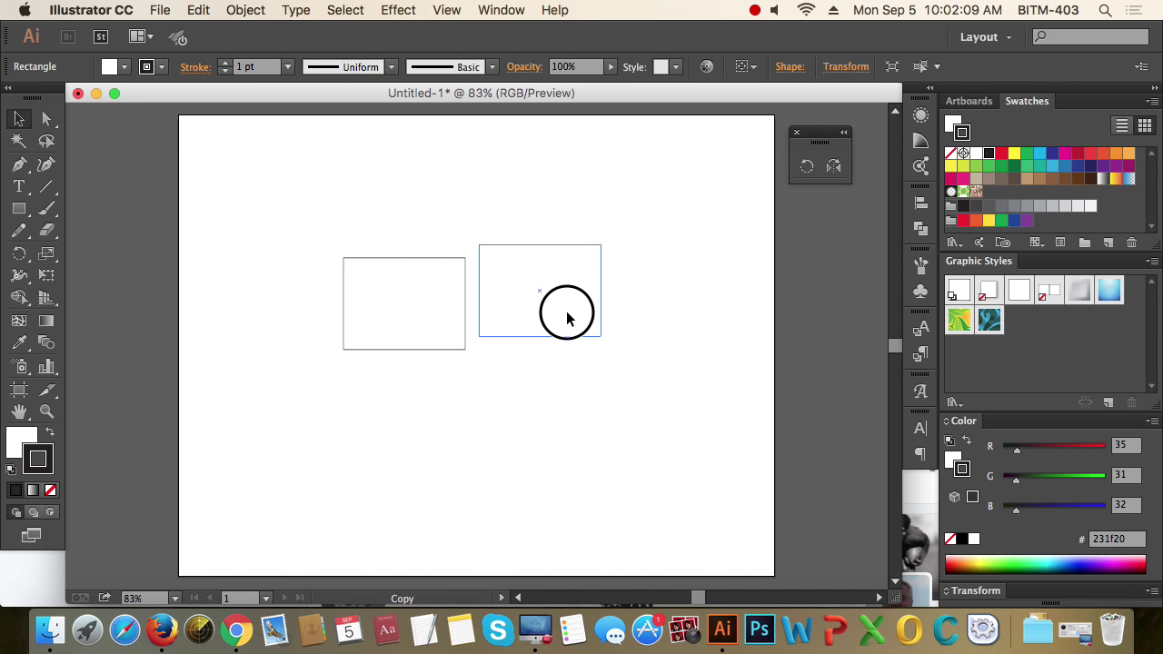
mouse_move(567, 318)
mouse_down()
mouse_move(503, 413)
mouse_move(440, 437)
mouse_up()
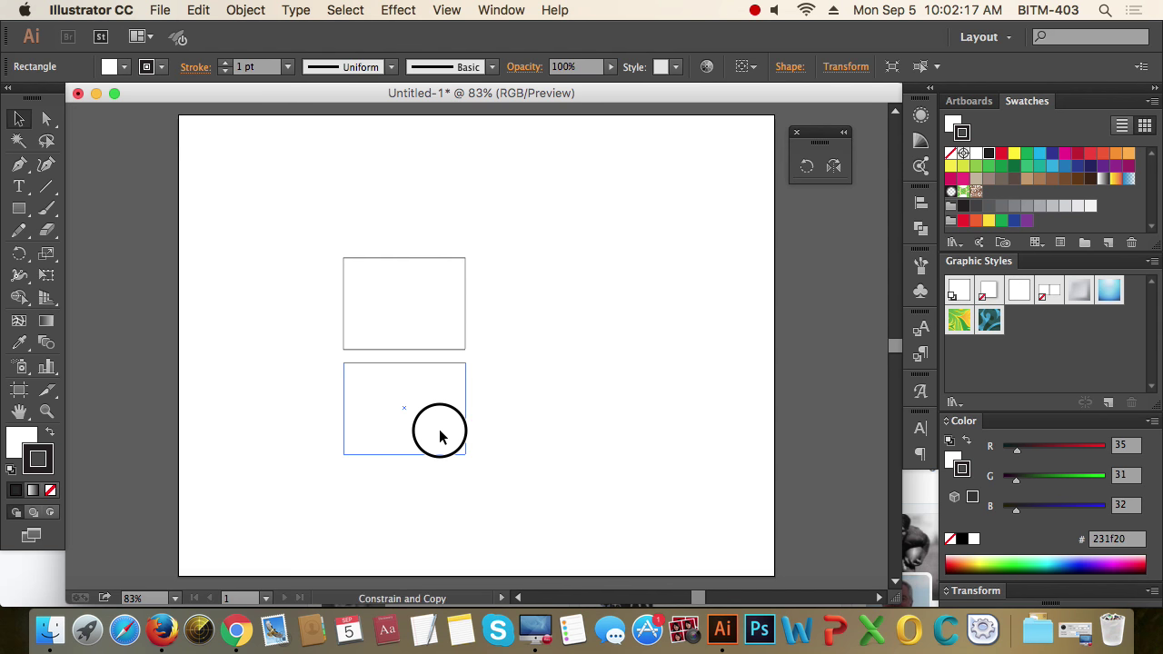
key(shift)
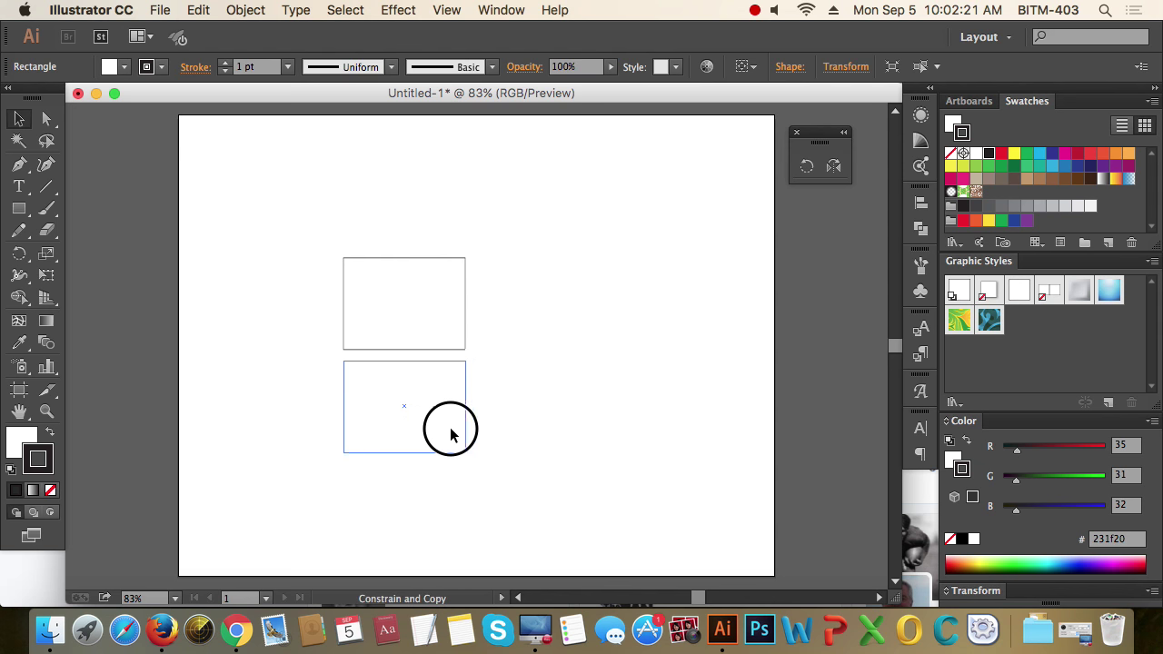
mouse_move(440, 437)
mouse_down()
mouse_move(585, 320)
mouse_move(576, 325)
mouse_up()
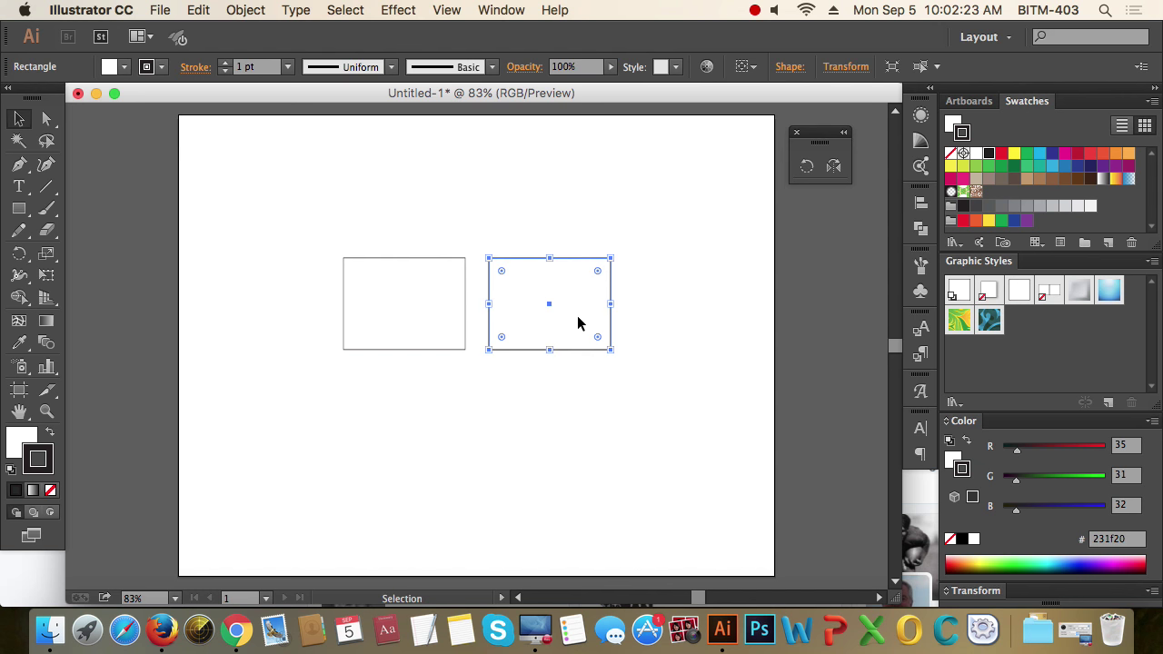
Delete the right-hand copy and move the remaining rectangle up toward the top-left
click(592, 410)
click(543, 277)
key(Delete)
click(413, 324)
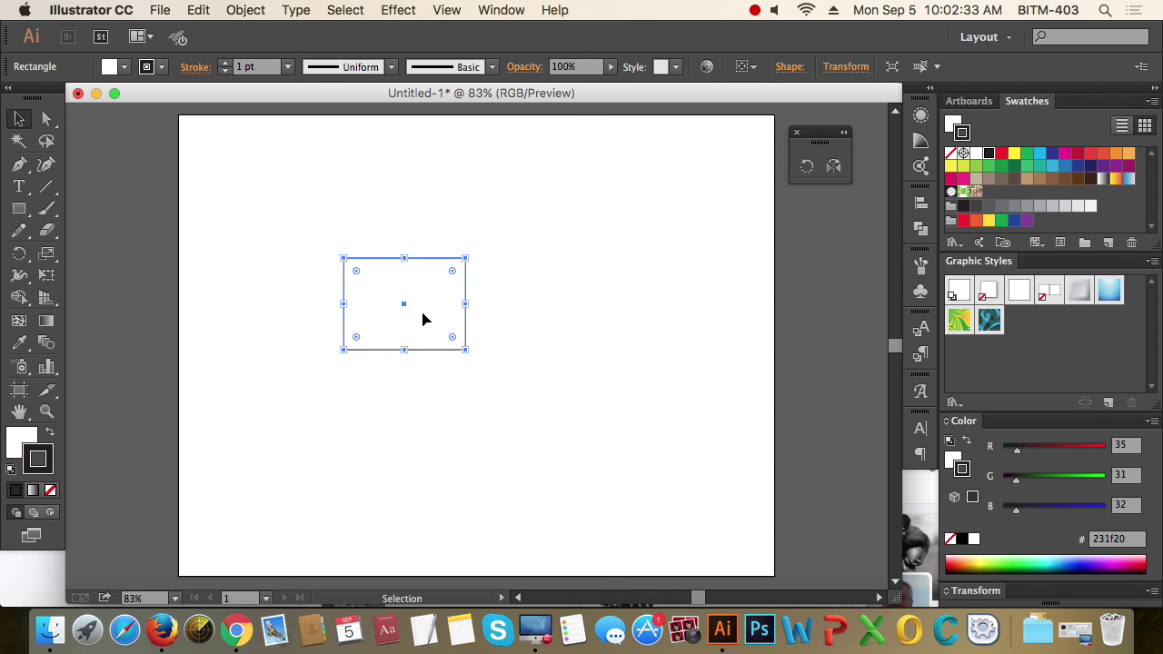
drag(423, 318, 378, 209)
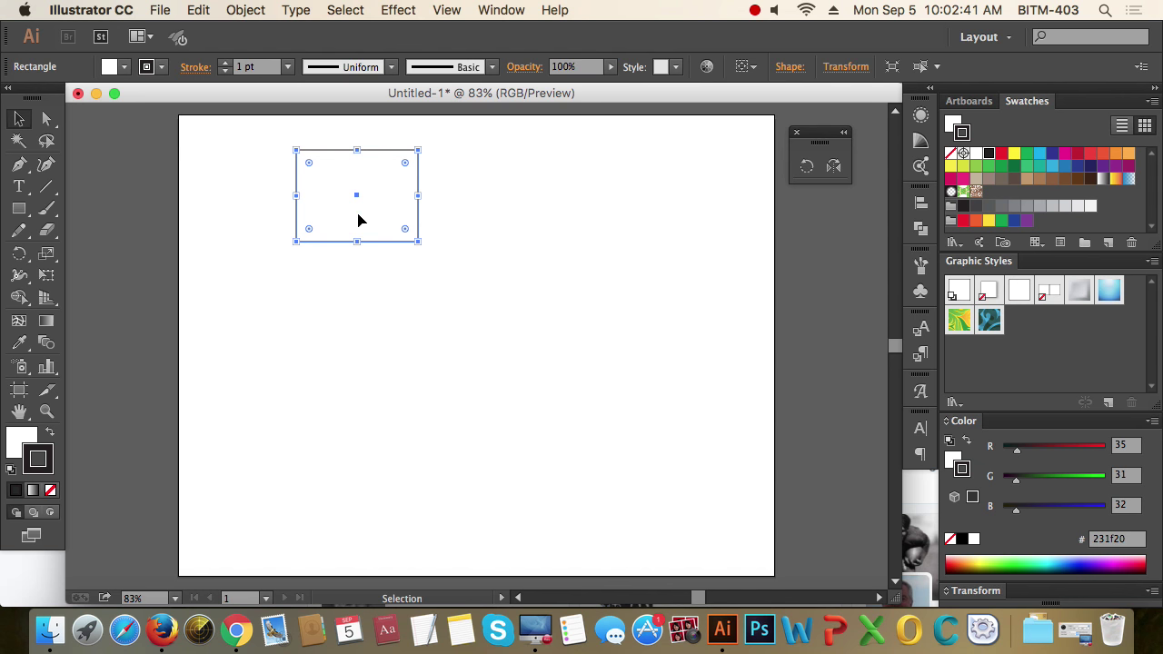
Option-drag a copy of the rectangle straight down below the original
drag(392, 194, 389, 293)
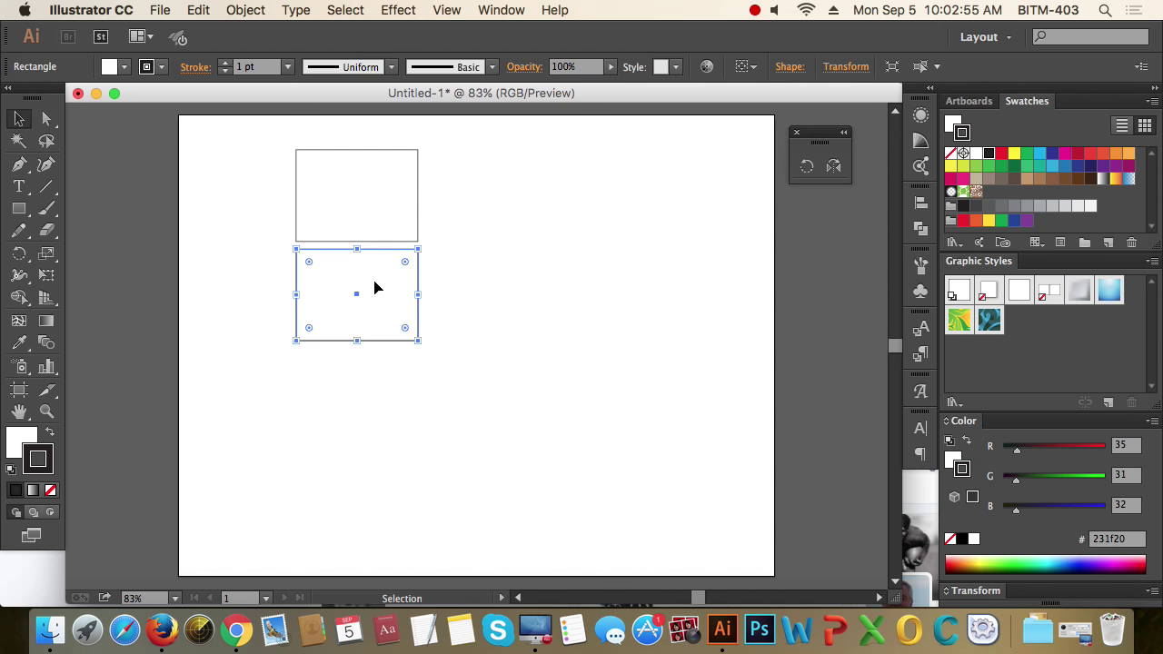
drag(376, 288, 379, 384)
key(super+z)
click(507, 389)
click(330, 306)
Repeat the copy down the artboard with Transform Again, then marquee-select and delete the copies
click(246, 11)
mouse_move(267, 31)
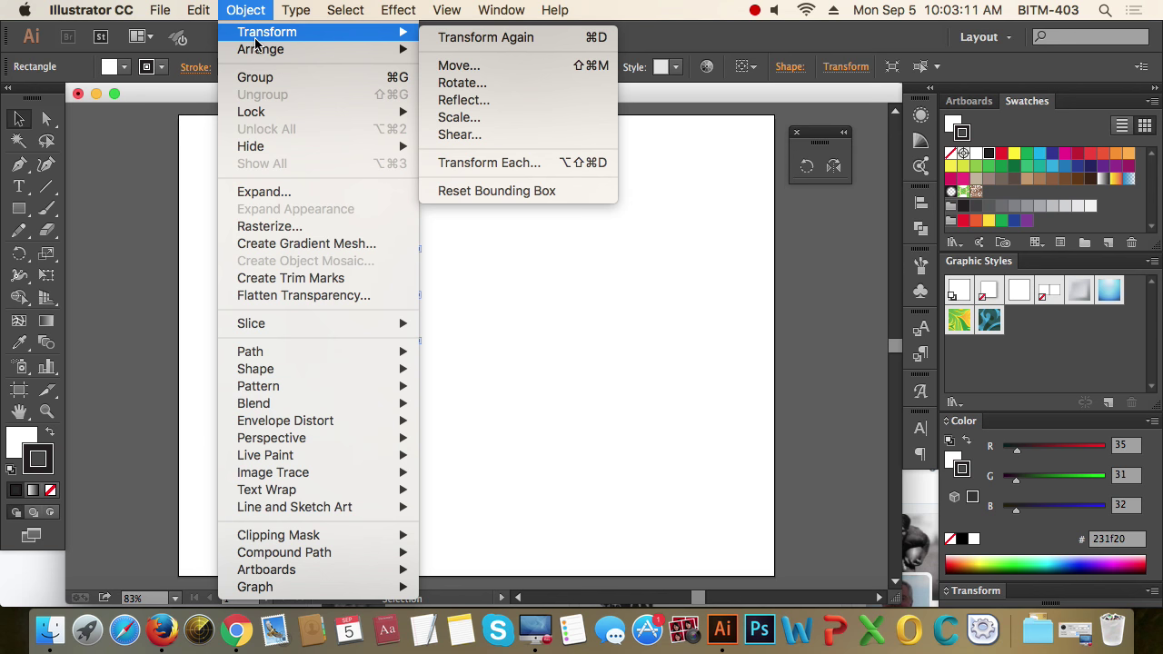
click(593, 40)
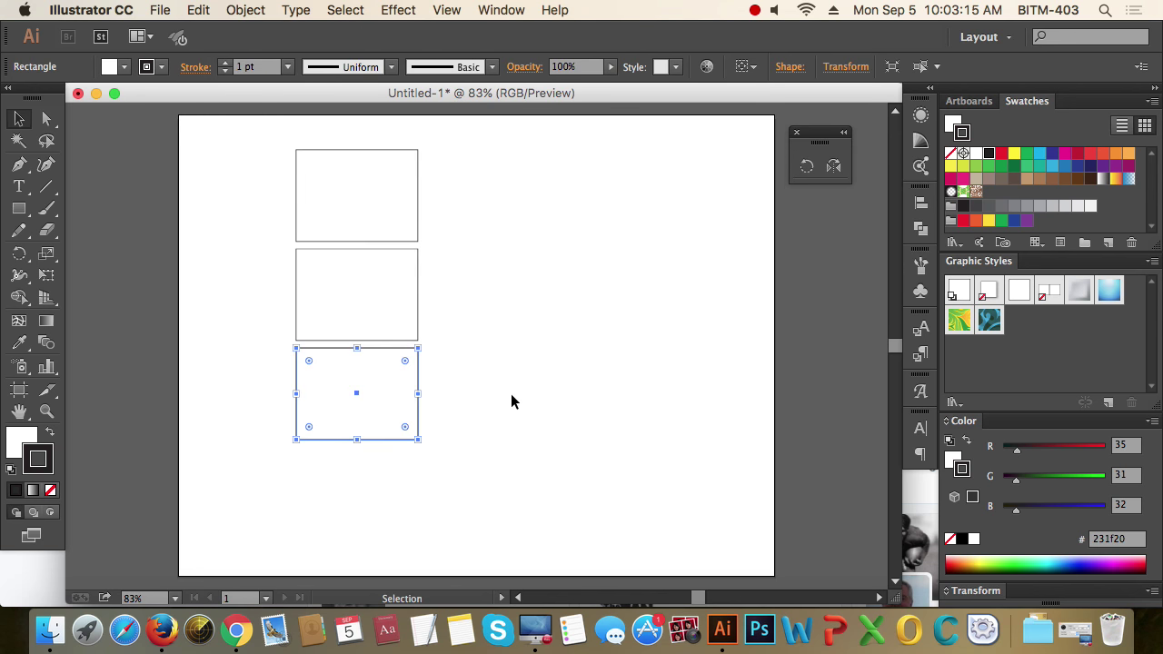
alt+click(415, 379)
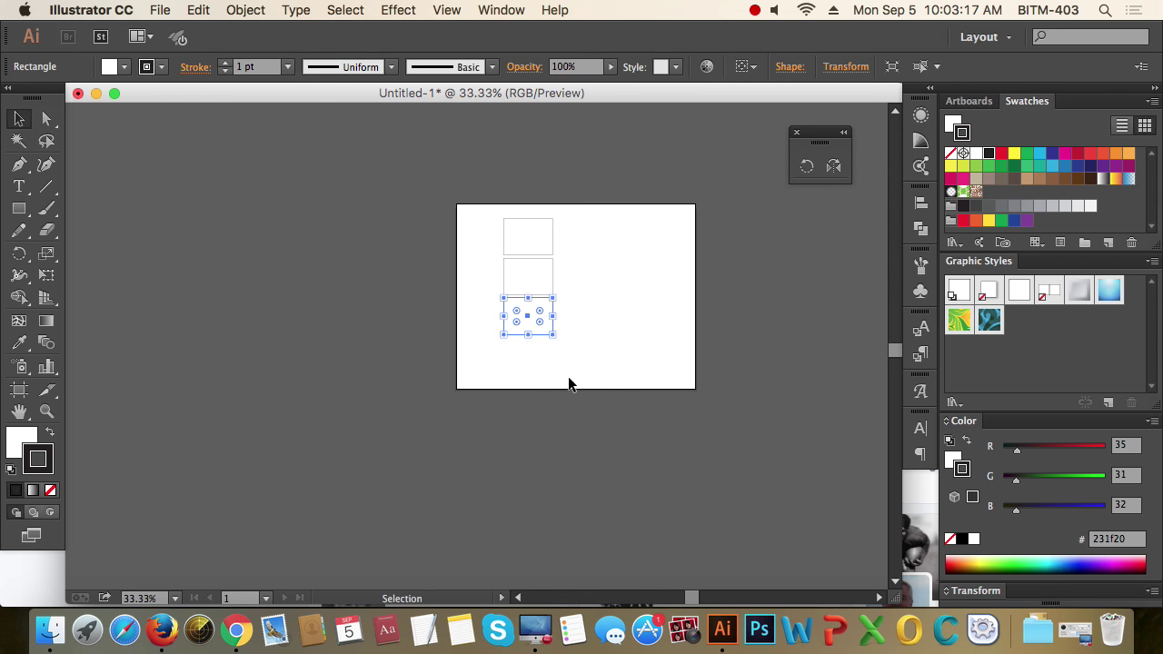
key(super+d)
key(super+d)
key(super+d)
key(super+d)
key(super+d)
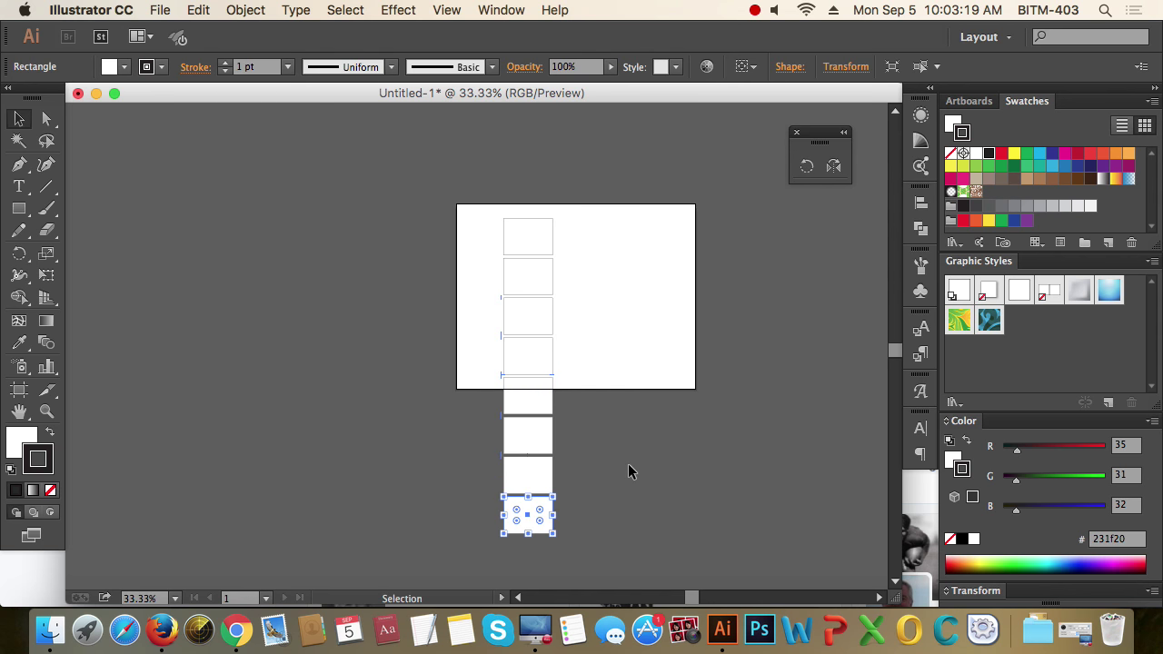
click(627, 467)
mouse_move(614, 532)
mouse_down()
mouse_move(428, 293)
mouse_move(436, 298)
mouse_up()
key(Delete)
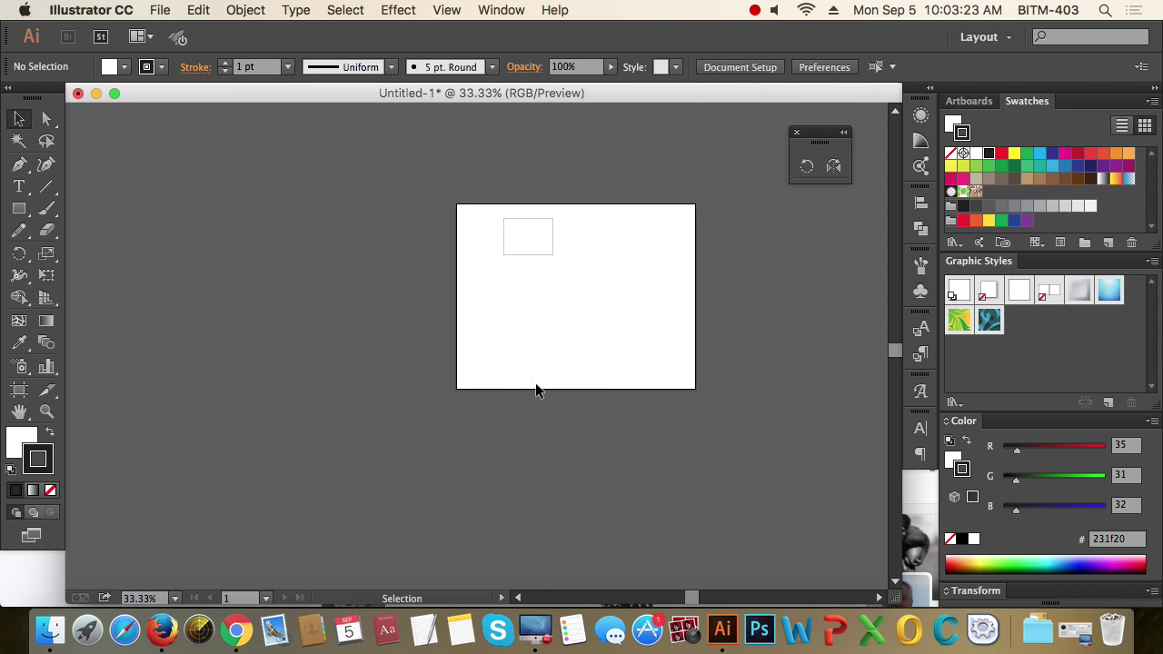
Delete the remaining rectangle and draw a new tall, narrow rectangle in its place
drag(457, 180, 502, 217)
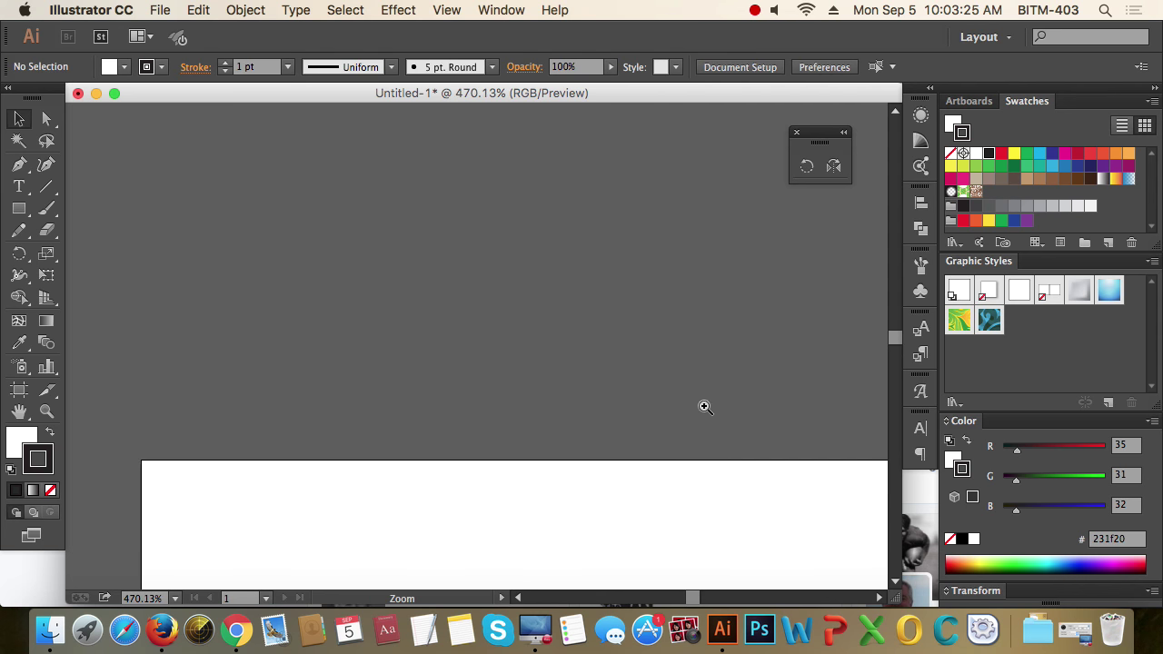
alt+click(617, 357)
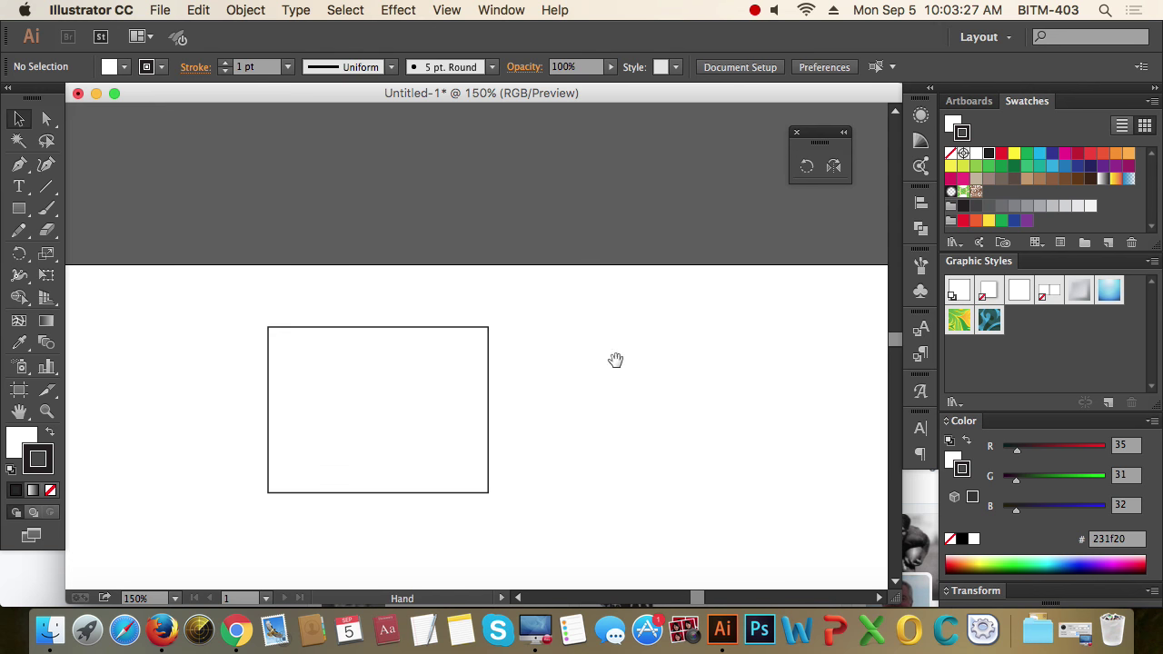
drag(526, 426, 561, 353)
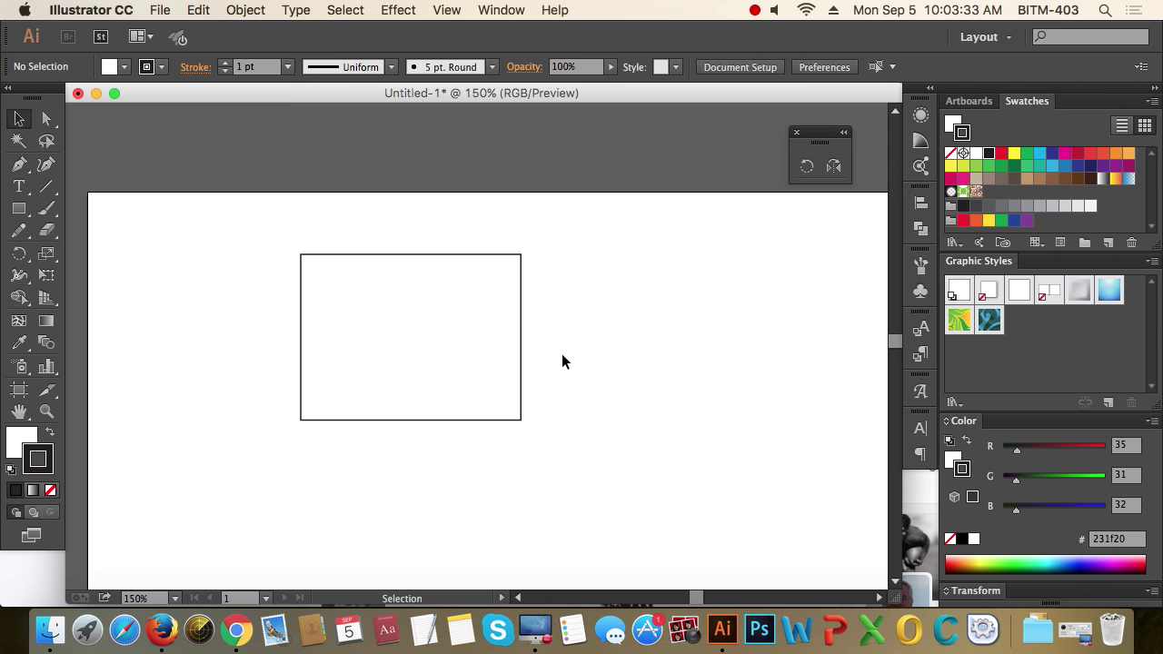
click(501, 419)
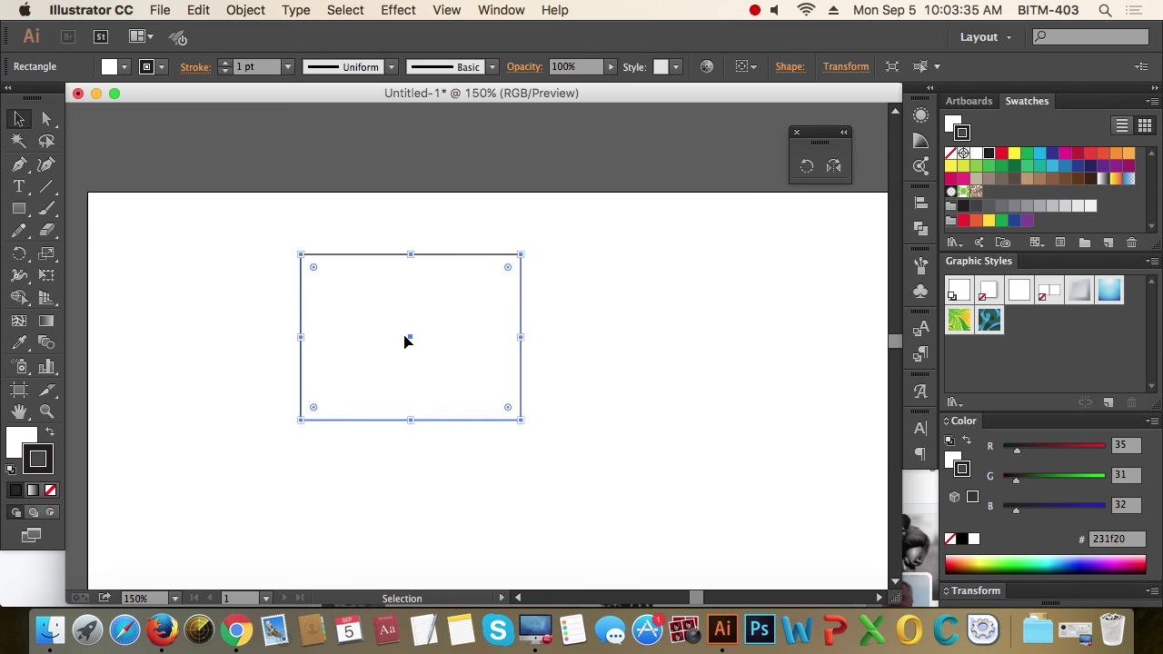
key(space)
drag(491, 390, 481, 305)
drag(463, 247, 466, 306)
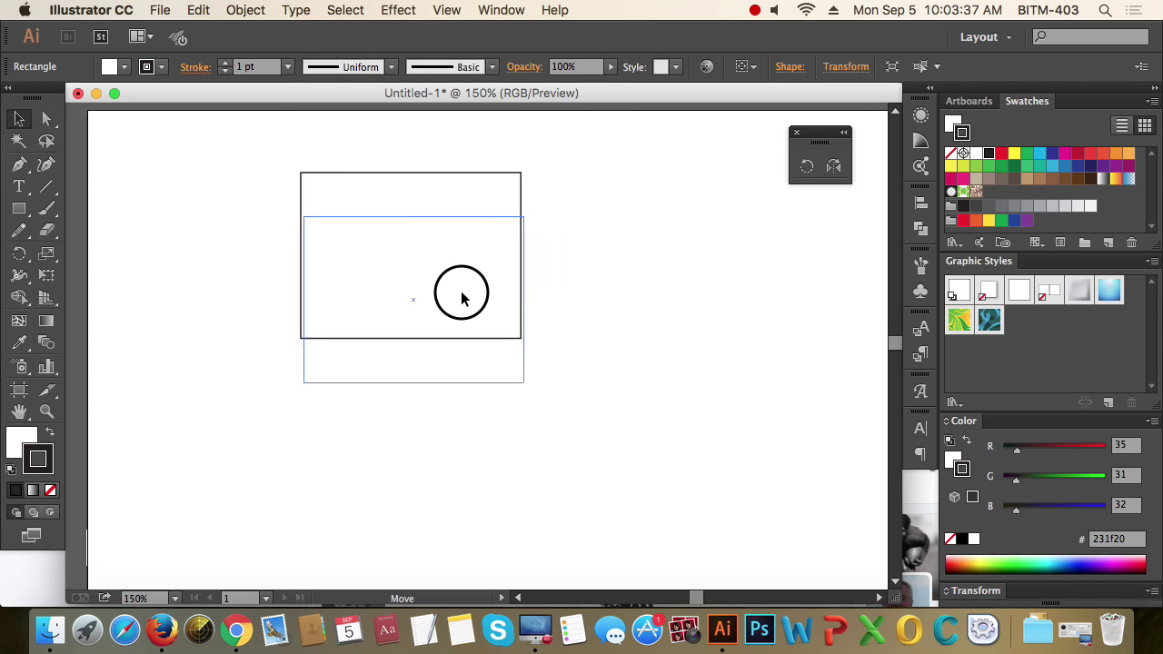
key(Delete)
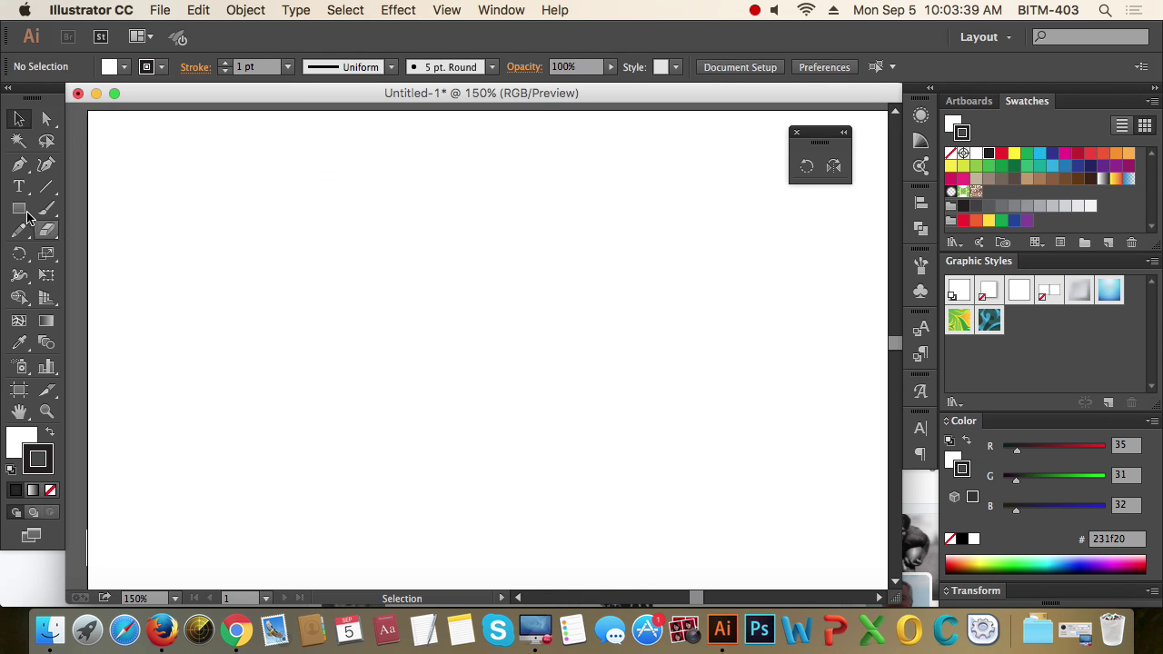
click(19, 208)
mouse_move(358, 214)
mouse_down()
mouse_move(414, 360)
mouse_move(425, 443)
mouse_up()
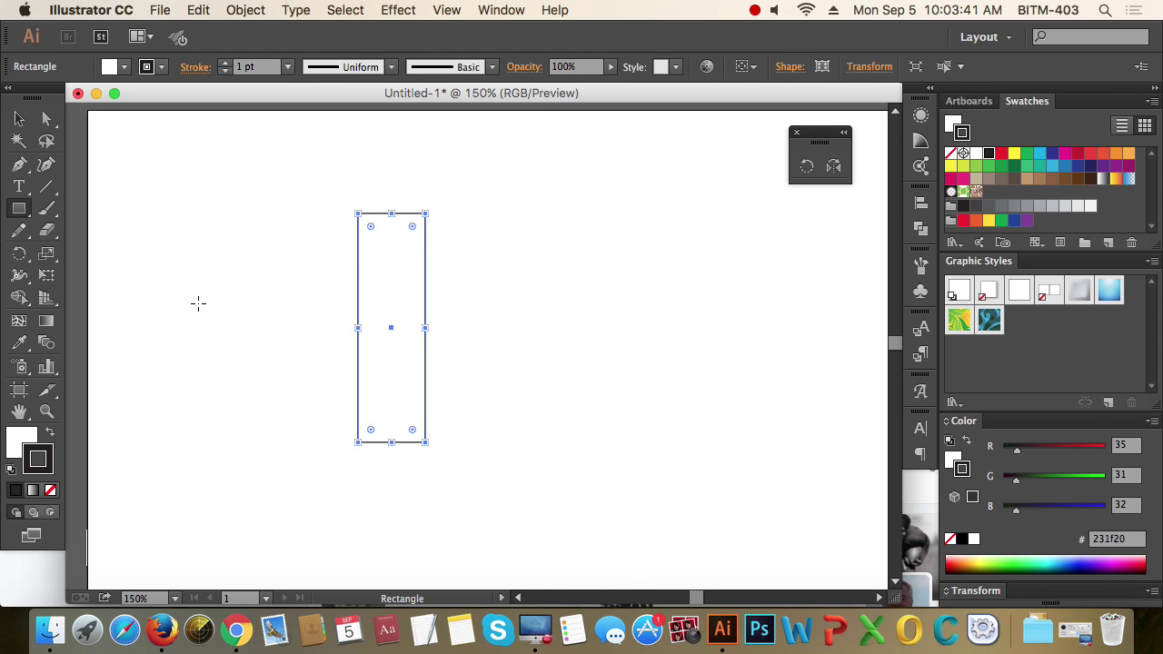
Close the Gradient panel and reselect the white-to-black gradient rectangle for rotating
click(22, 444)
click(33, 489)
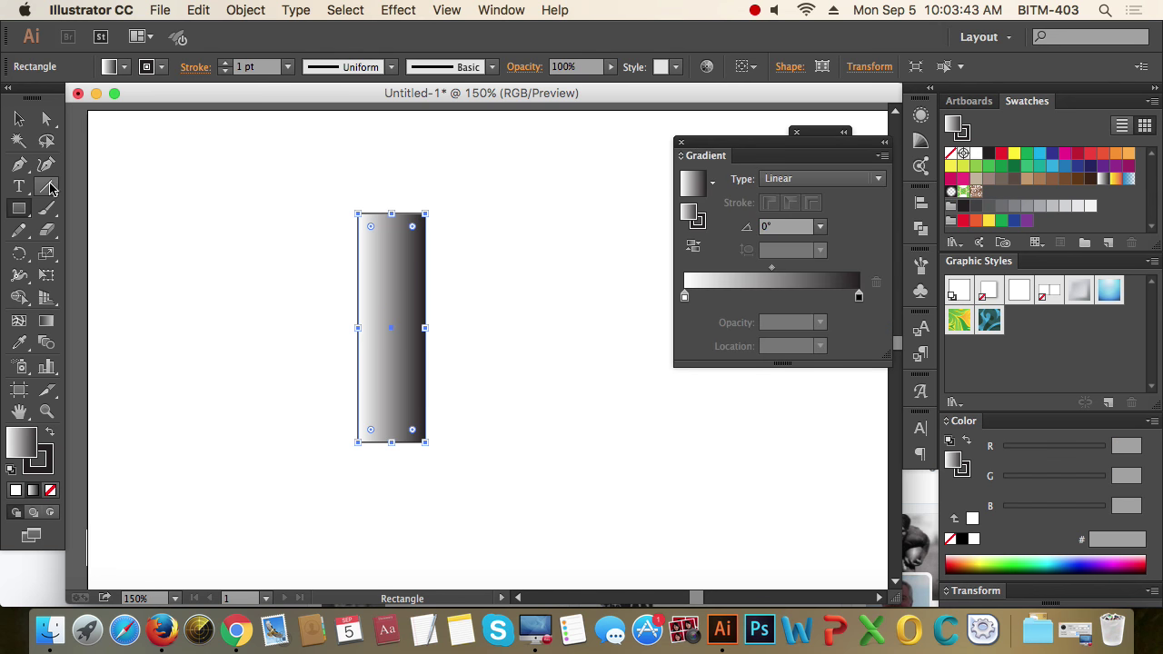
click(20, 118)
click(681, 142)
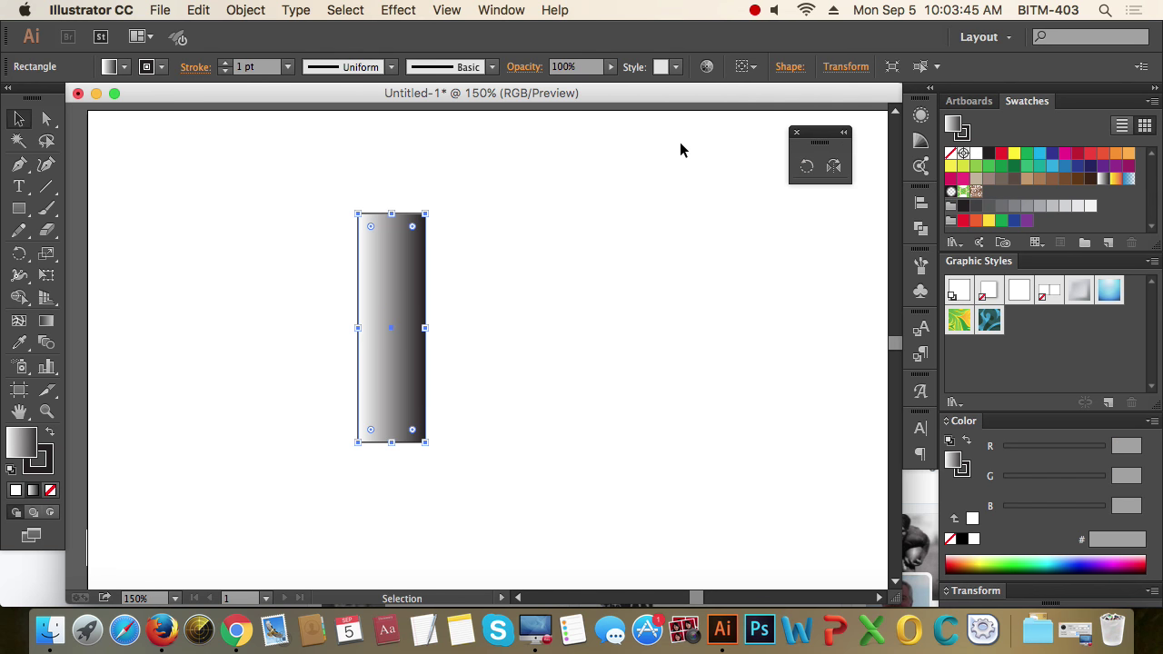
click(446, 282)
key(super+a)
click(808, 172)
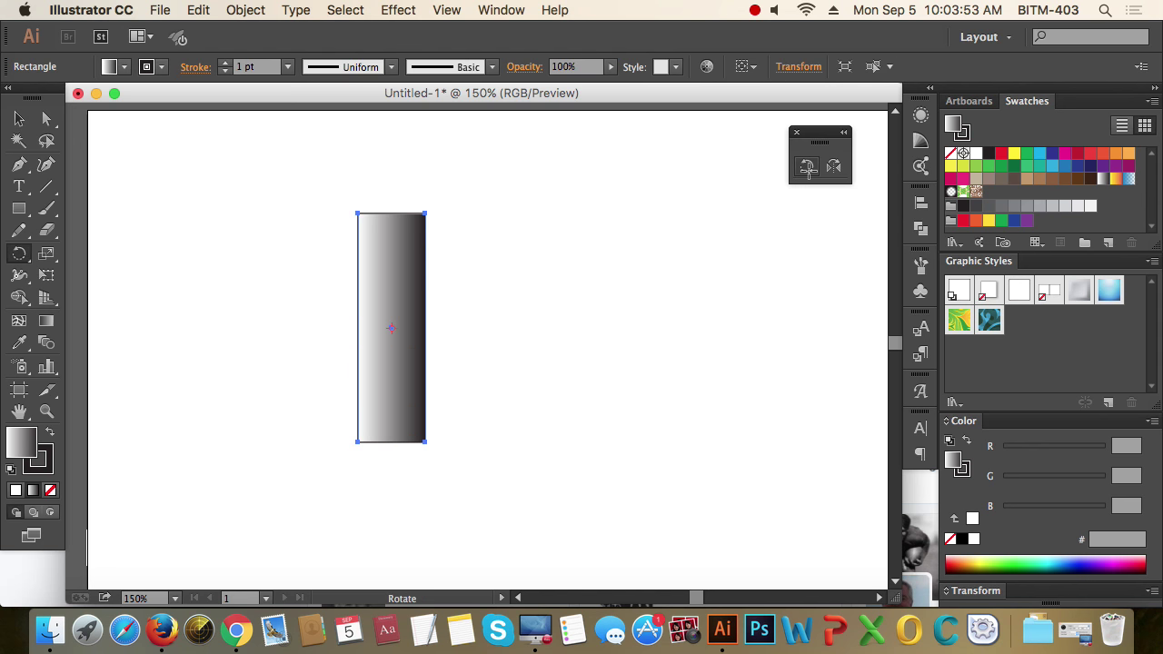
double_click(808, 166)
drag(794, 319, 734, 212)
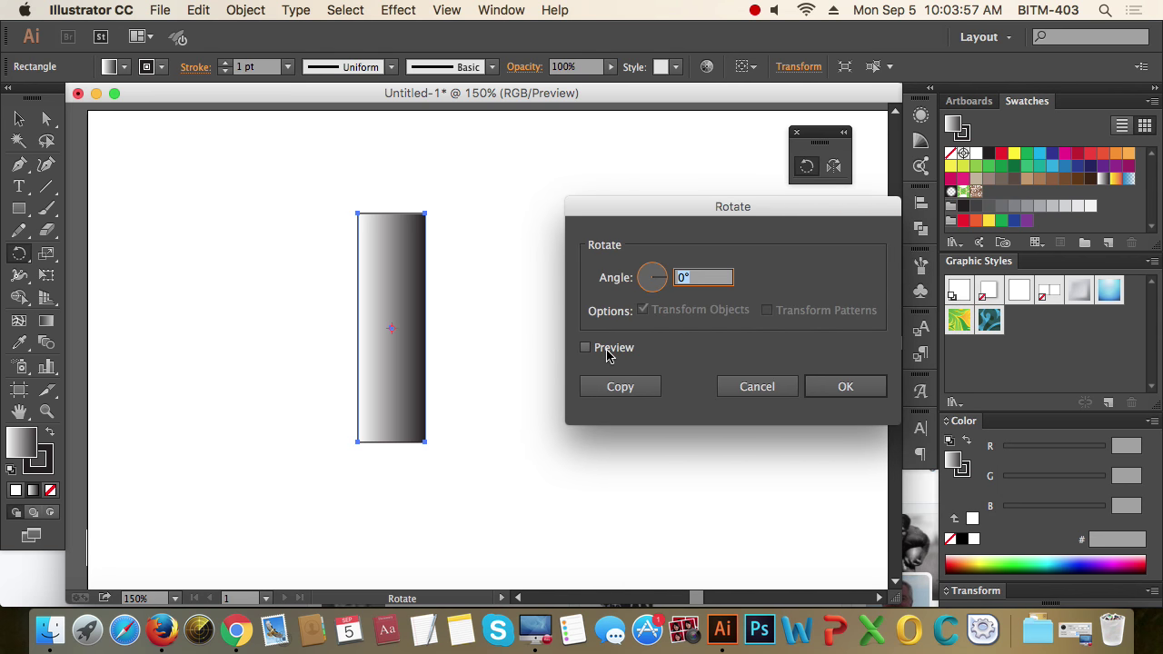
click(607, 355)
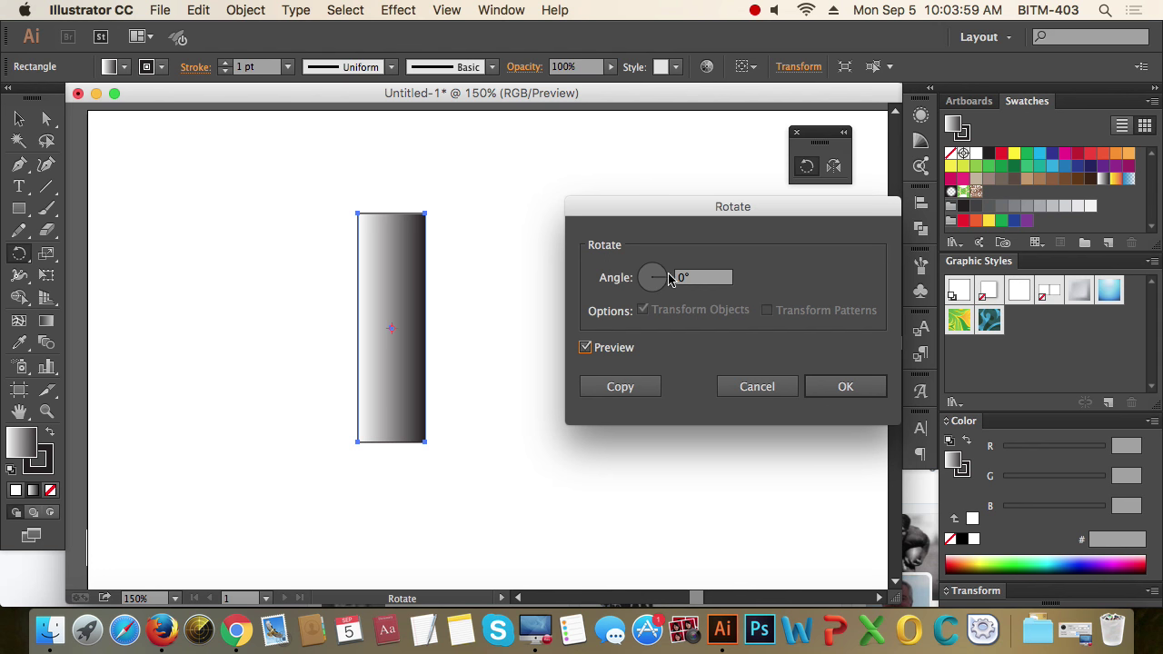
mouse_move(666, 283)
mouse_down()
mouse_move(648, 271)
mouse_move(660, 291)
mouse_move(662, 277)
mouse_up()
text(327)
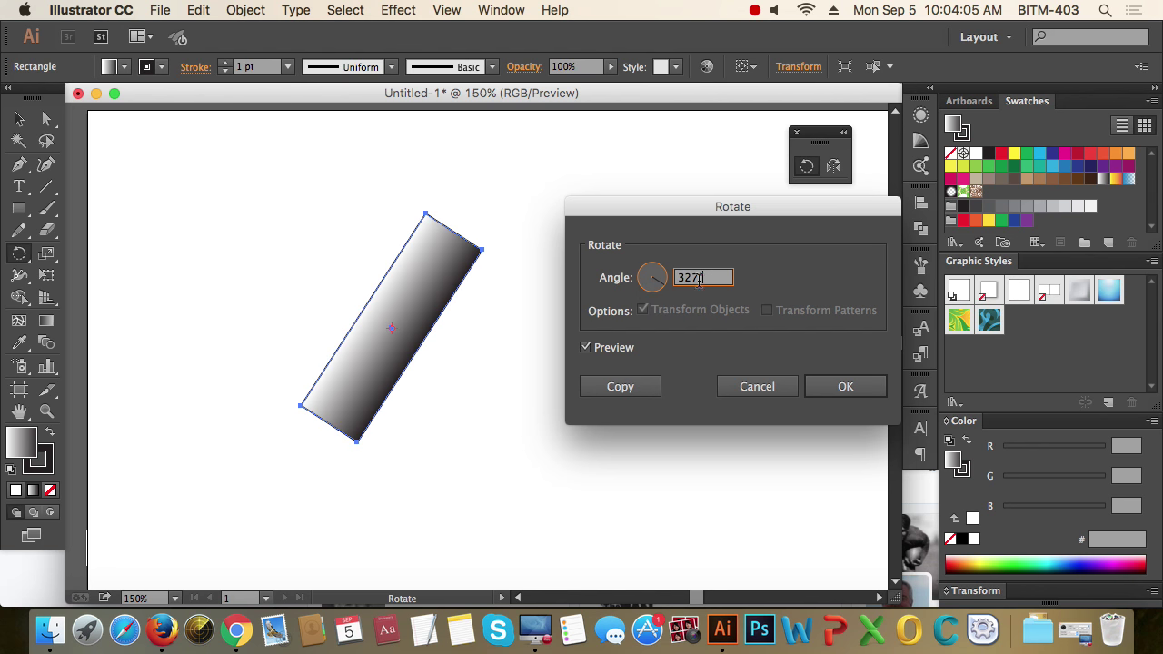
text(90)
key(Tab)
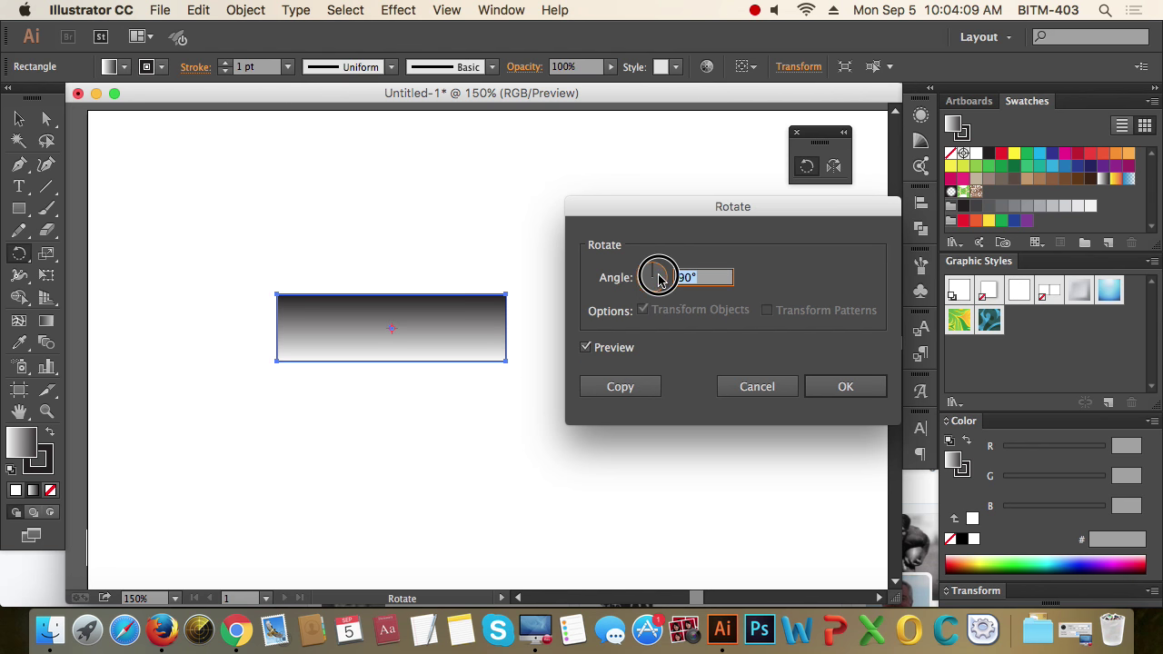
text(45)
key(Tab)
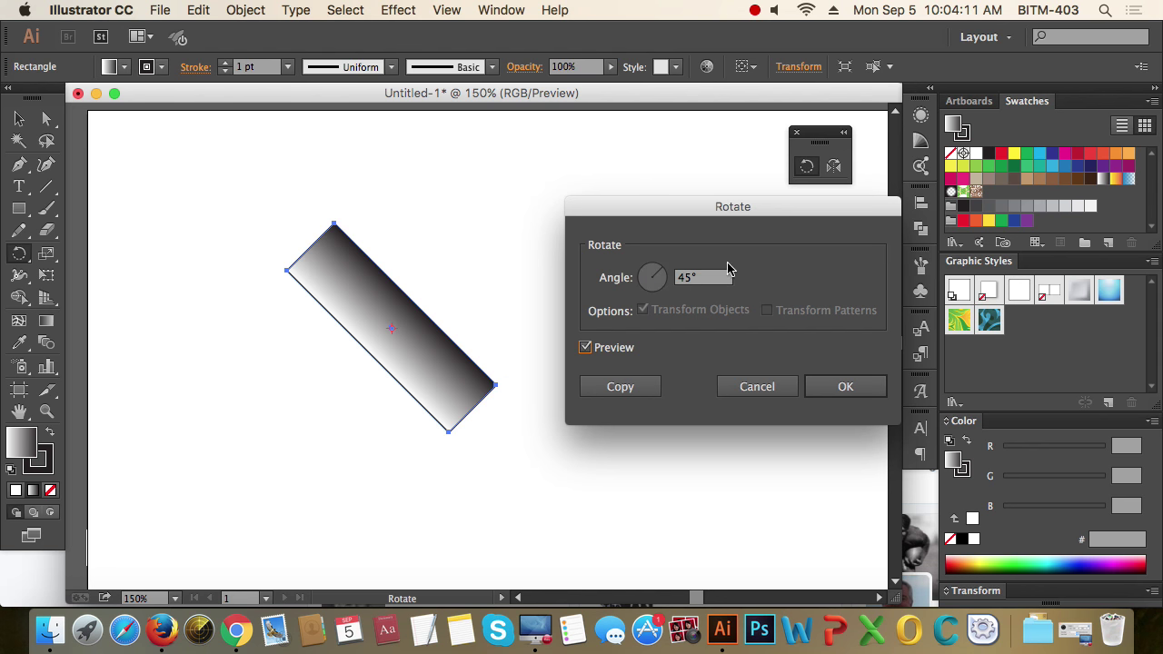
click(711, 282)
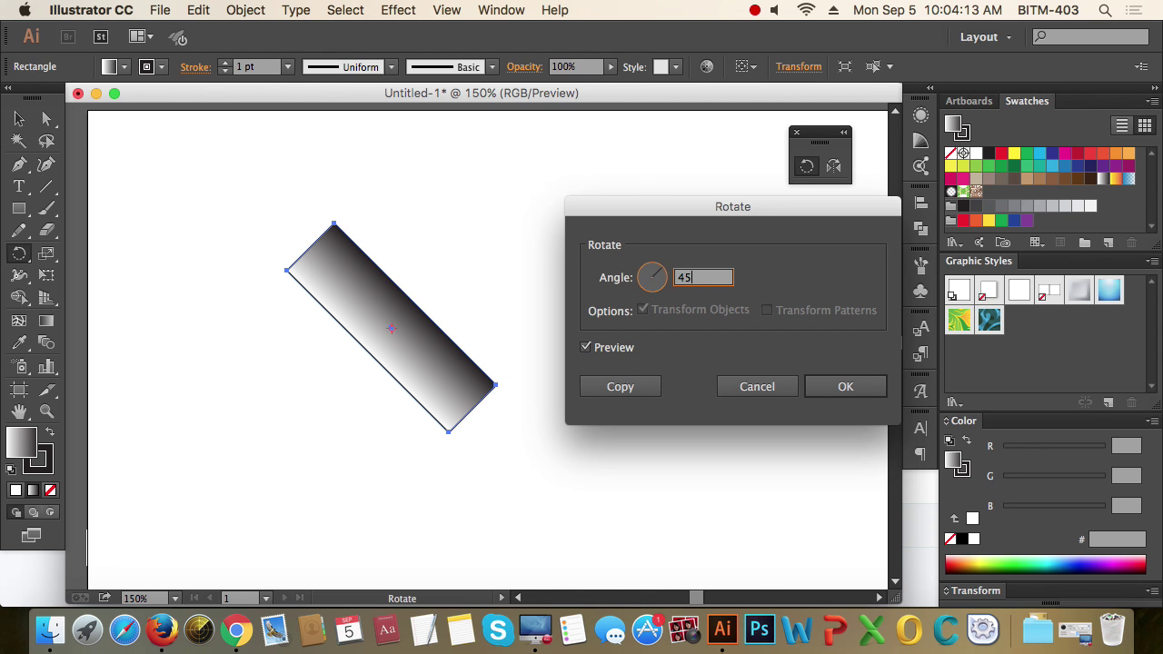
drag(700, 277, 666, 278)
text(14015)
drag(717, 278, 639, 278)
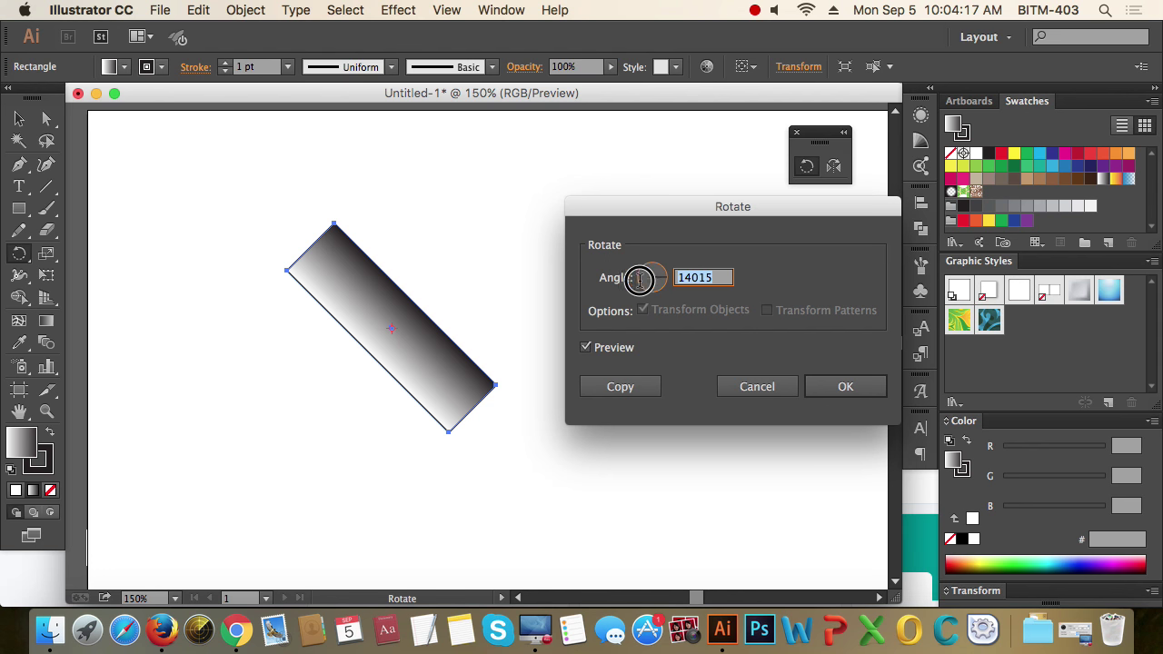
text(10)
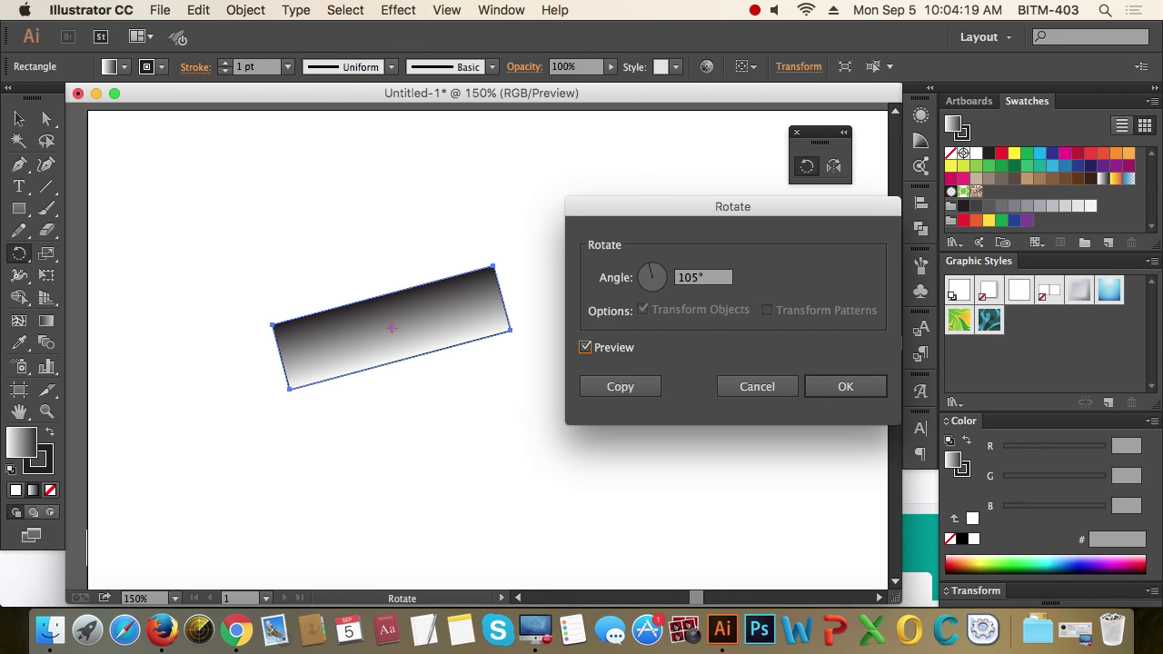
drag(724, 277, 642, 276)
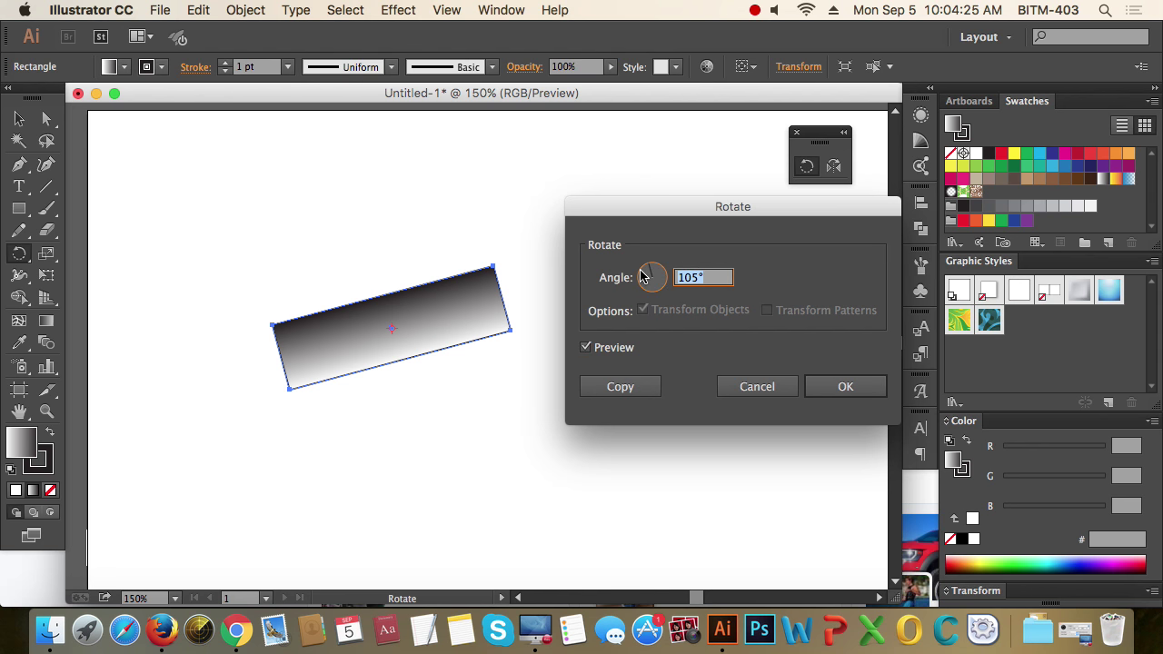
click(843, 387)
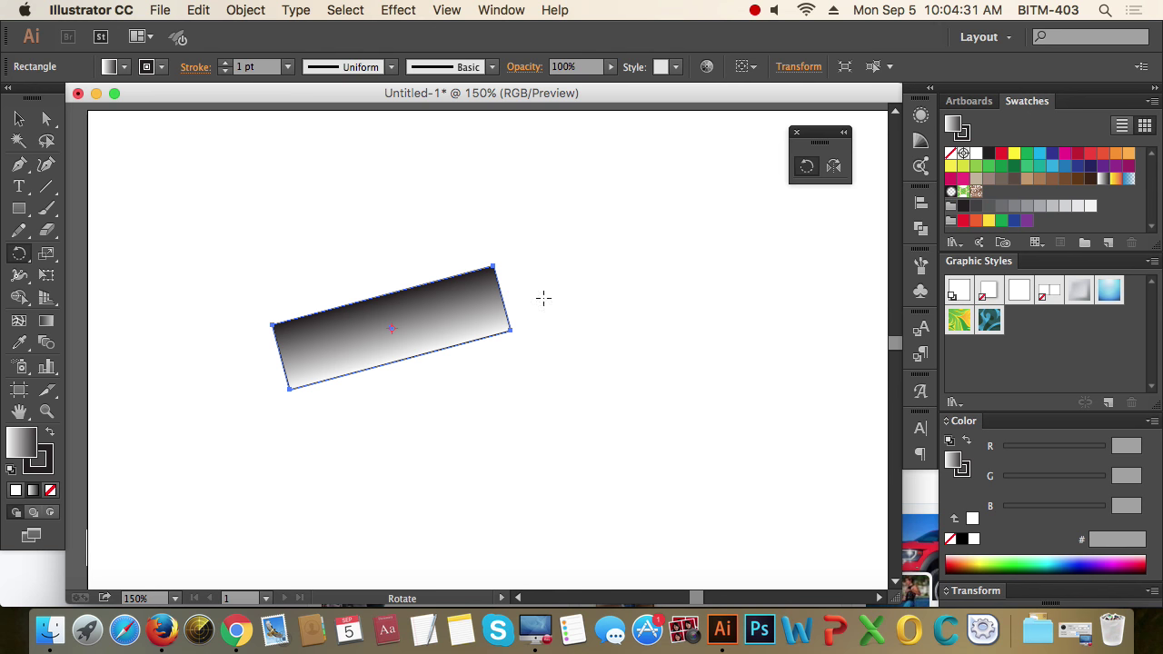
key(ctrl+z)
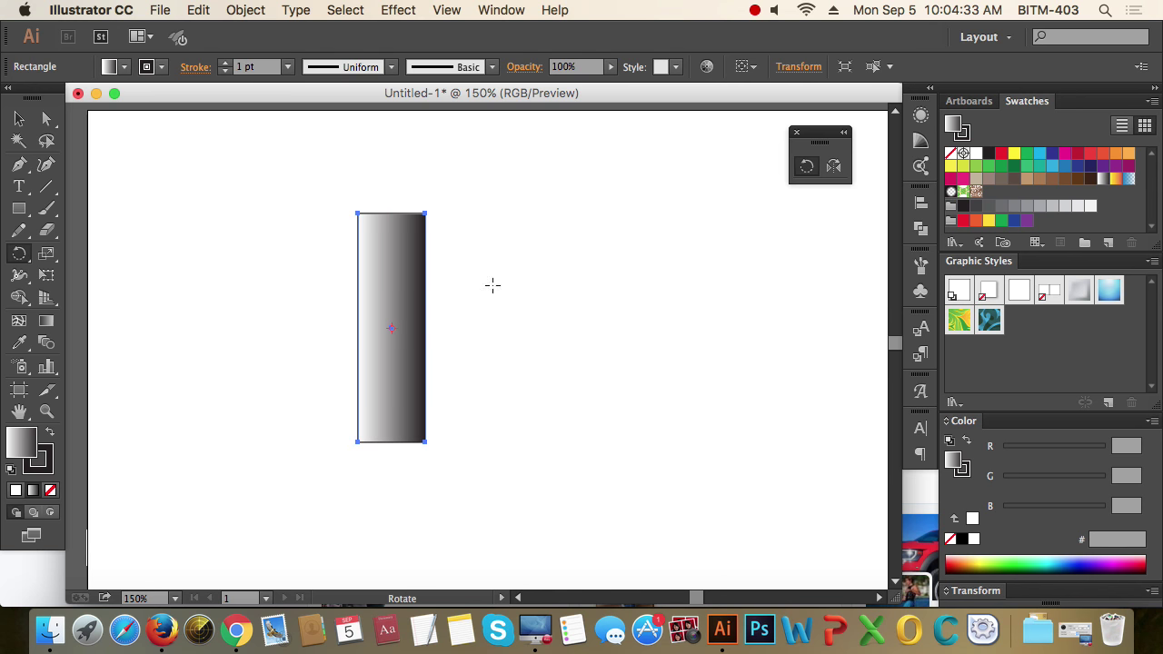
click(806, 170)
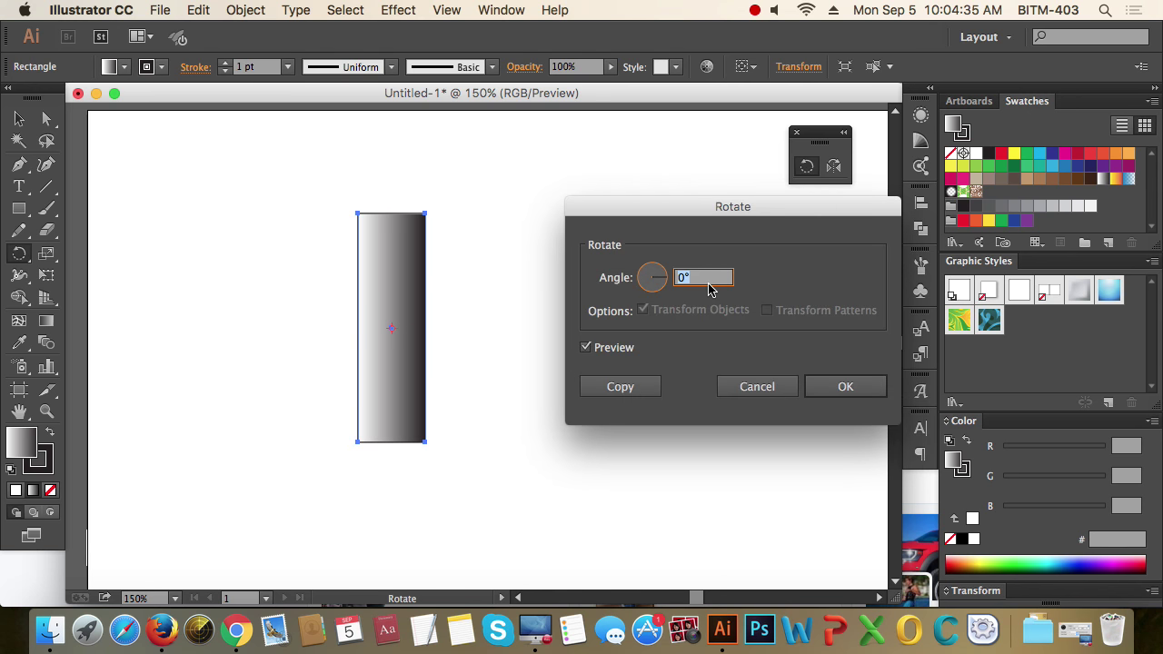
text(45)
key(Tab)
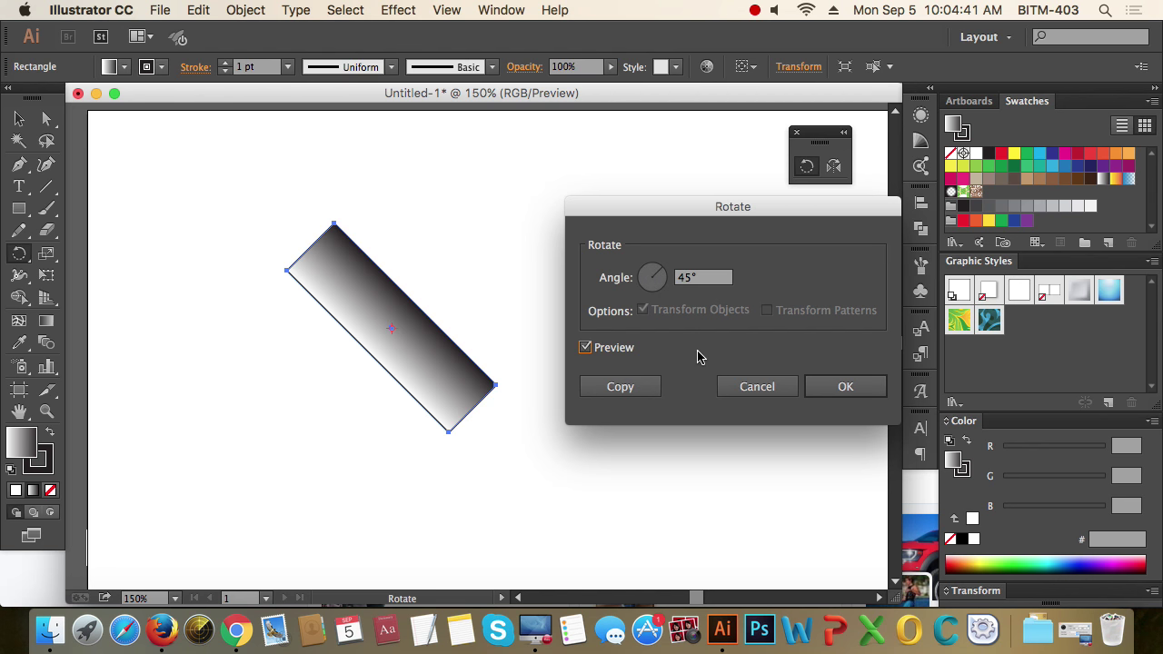
click(621, 390)
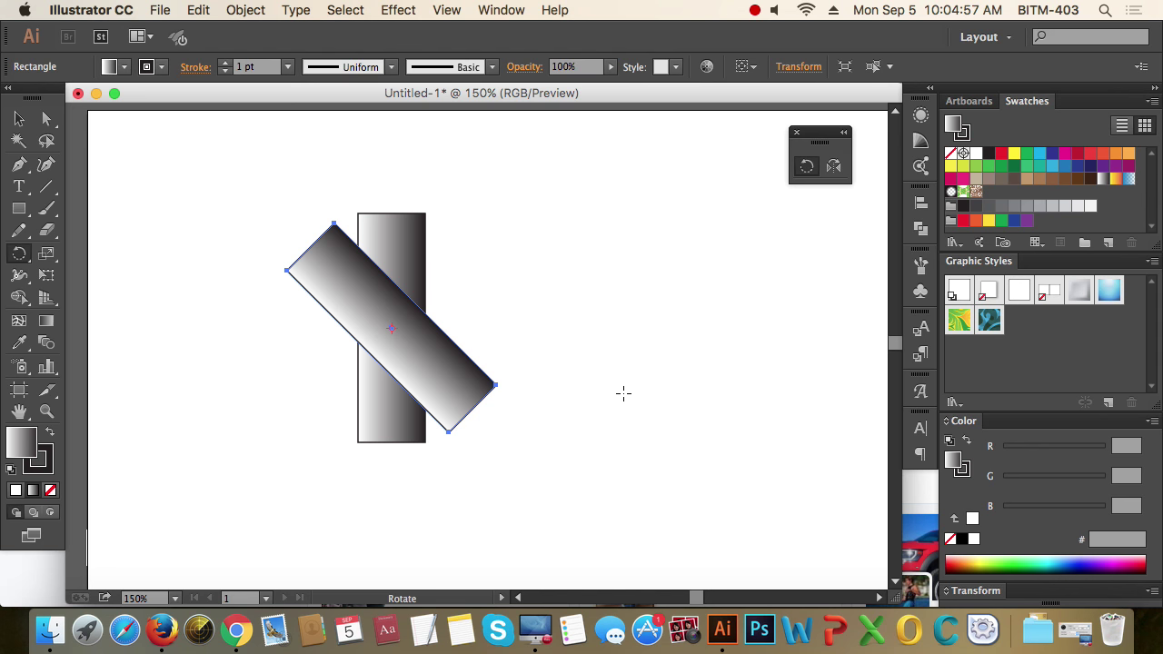
click(18, 118)
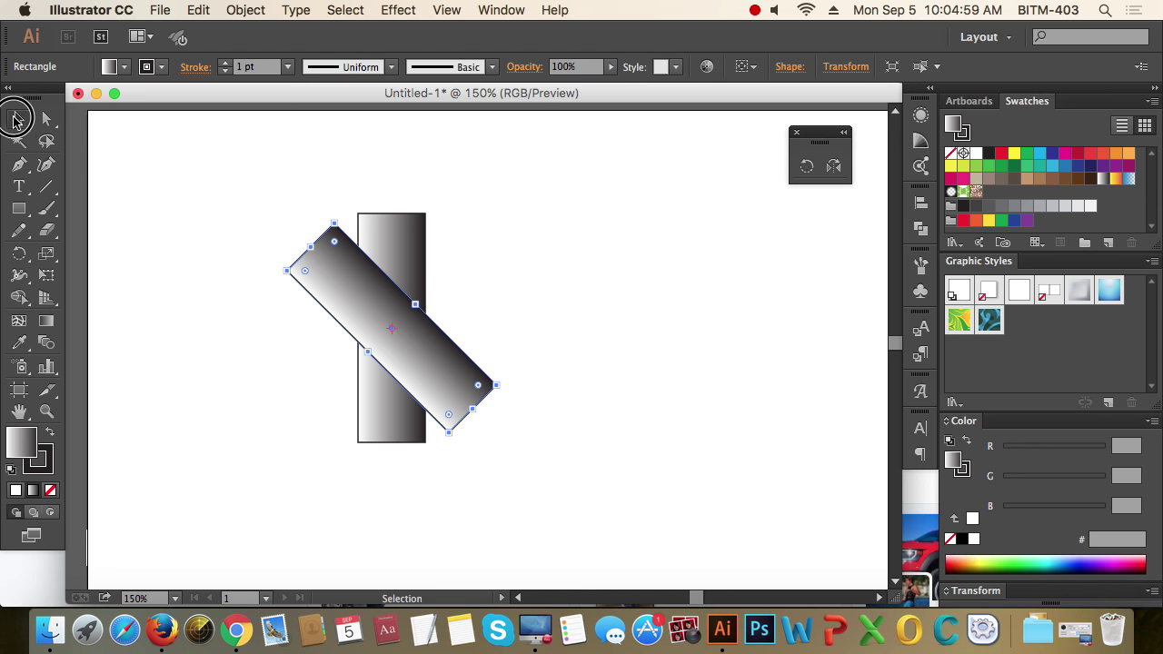
key(Delete)
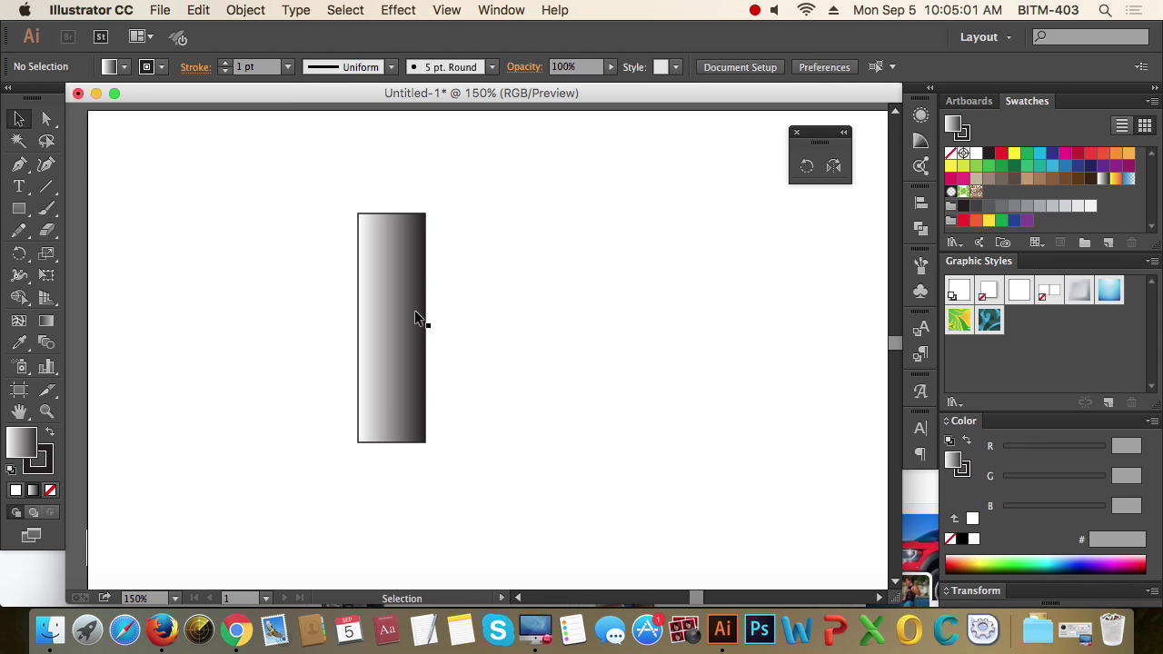
Set a rotation pivot near the rectangle's bottom and swing a rotated copy around it
click(411, 312)
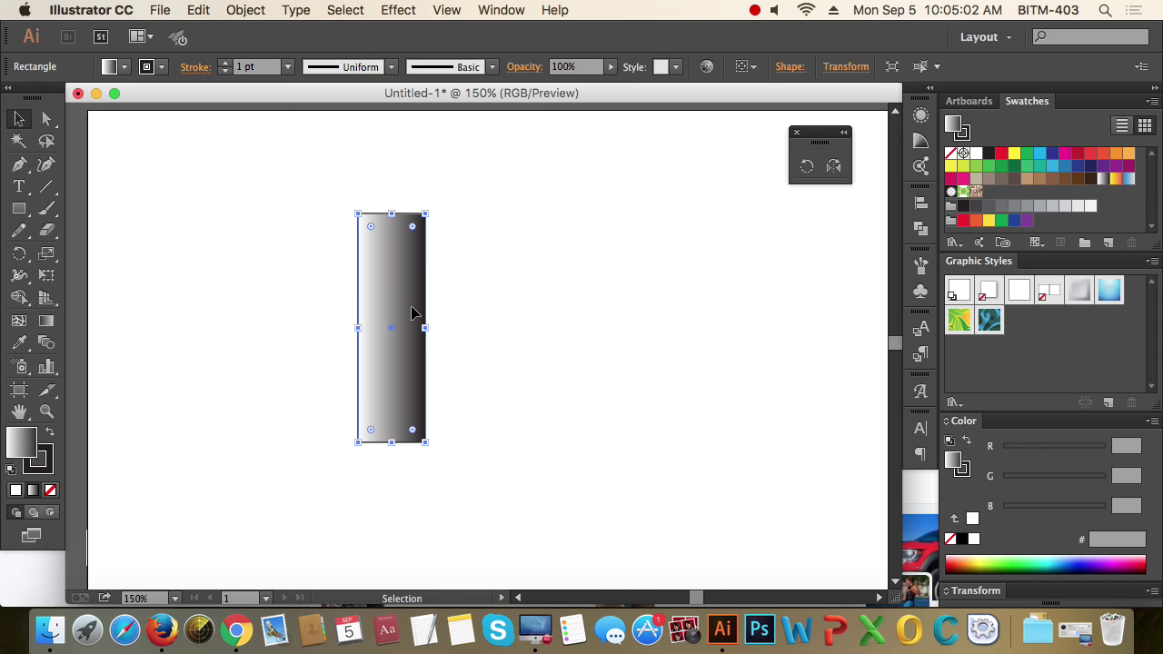
click(806, 167)
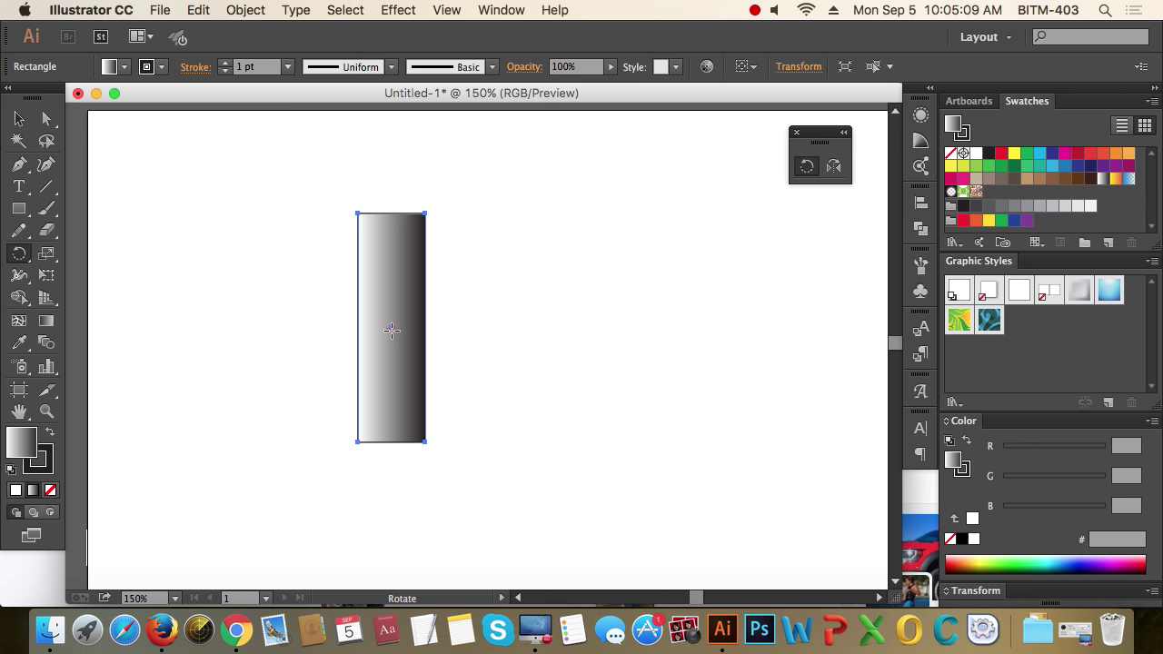
click(389, 430)
drag(425, 227, 356, 239)
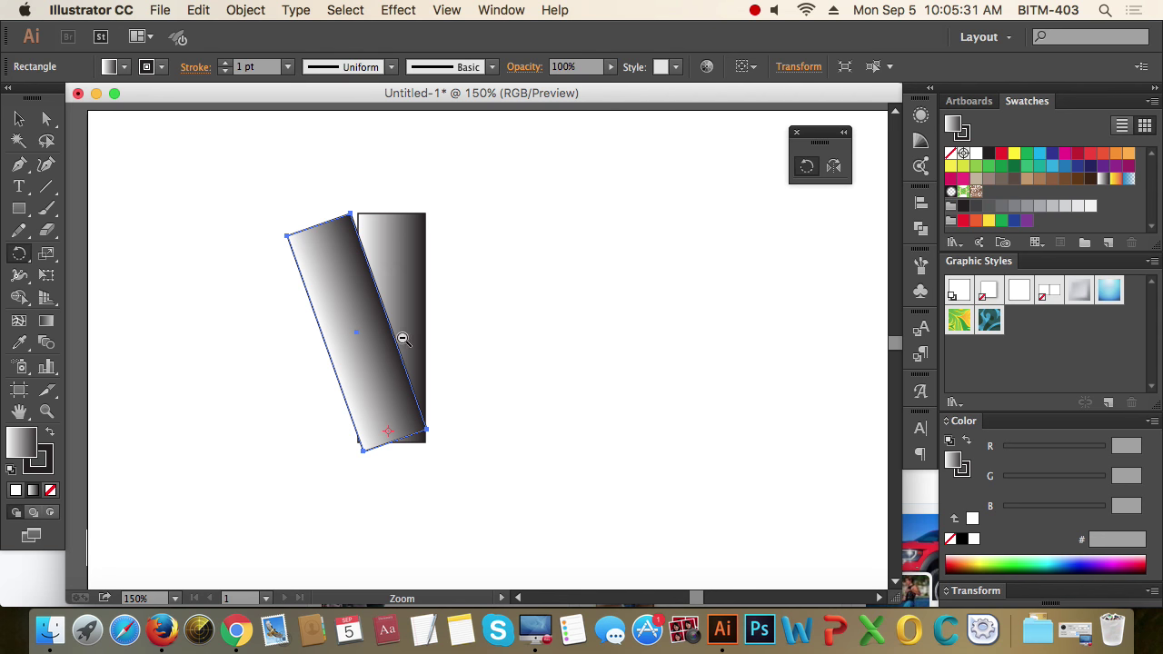
Repeat the rotated copy with Ctrl+D around the pivot, then deselect
key(ctrl+minus)
key(ctrl+minus)
click(442, 300)
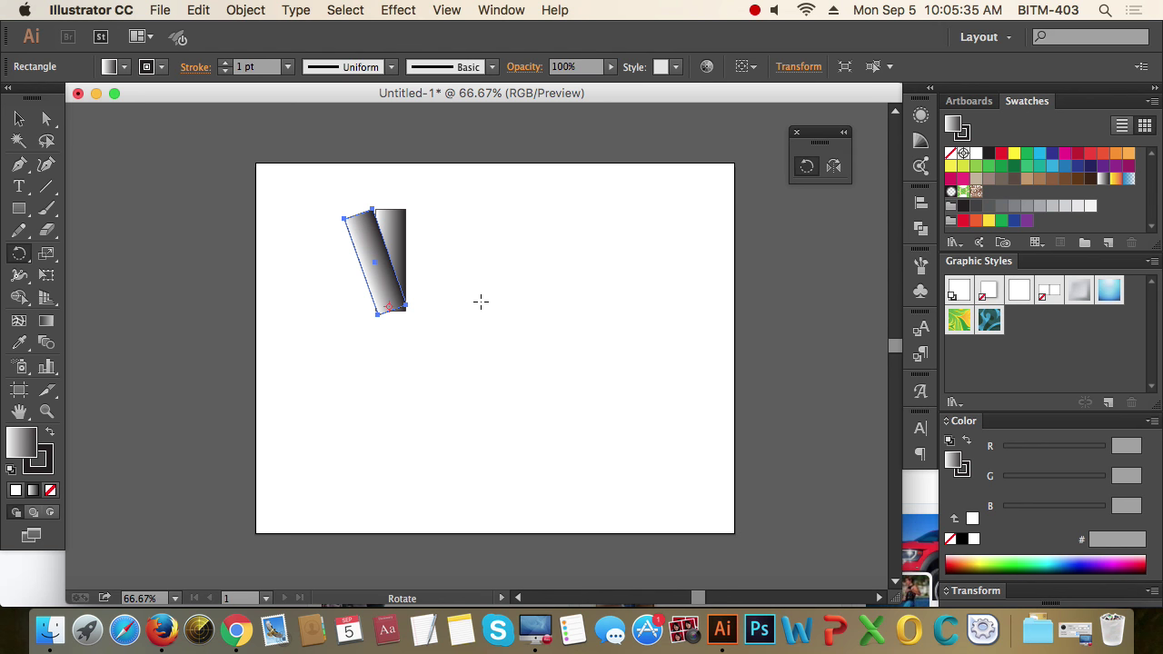
key(ctrl+d)
key(ctrl+d)
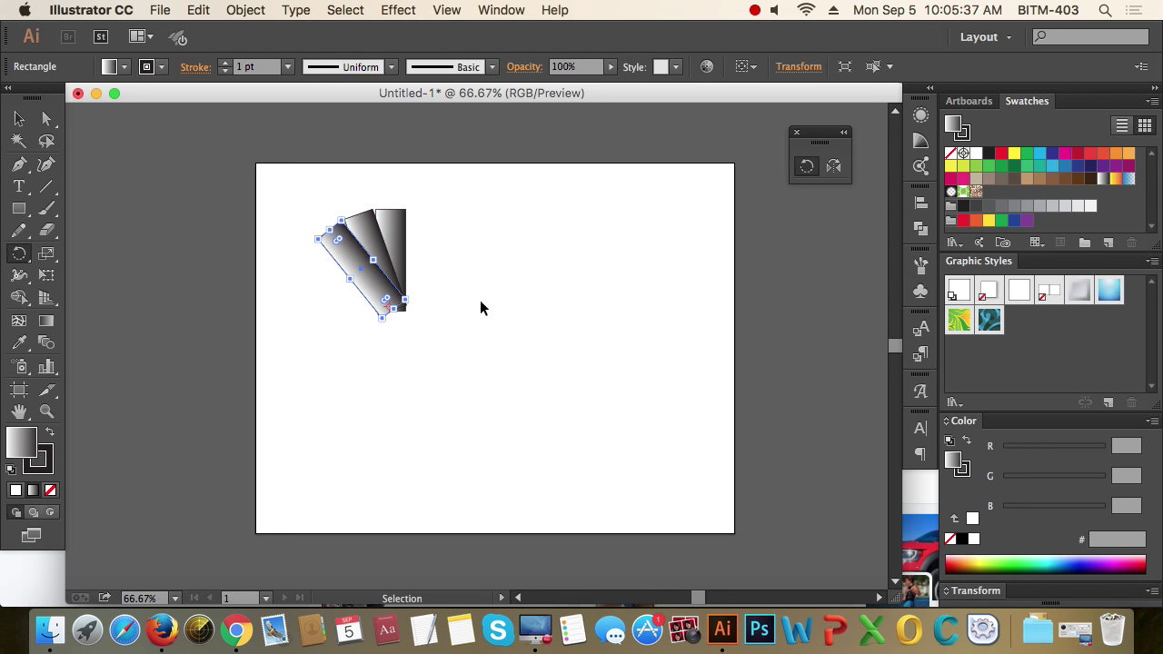
key(ctrl+d)
key(ctrl+d)
key(ctrl+d)
key(ctrl+d)
key(ctrl+d)
key(ctrl+d)
key(ctrl+d)
key(ctrl+d)
key(ctrl+d)
key(ctrl+d)
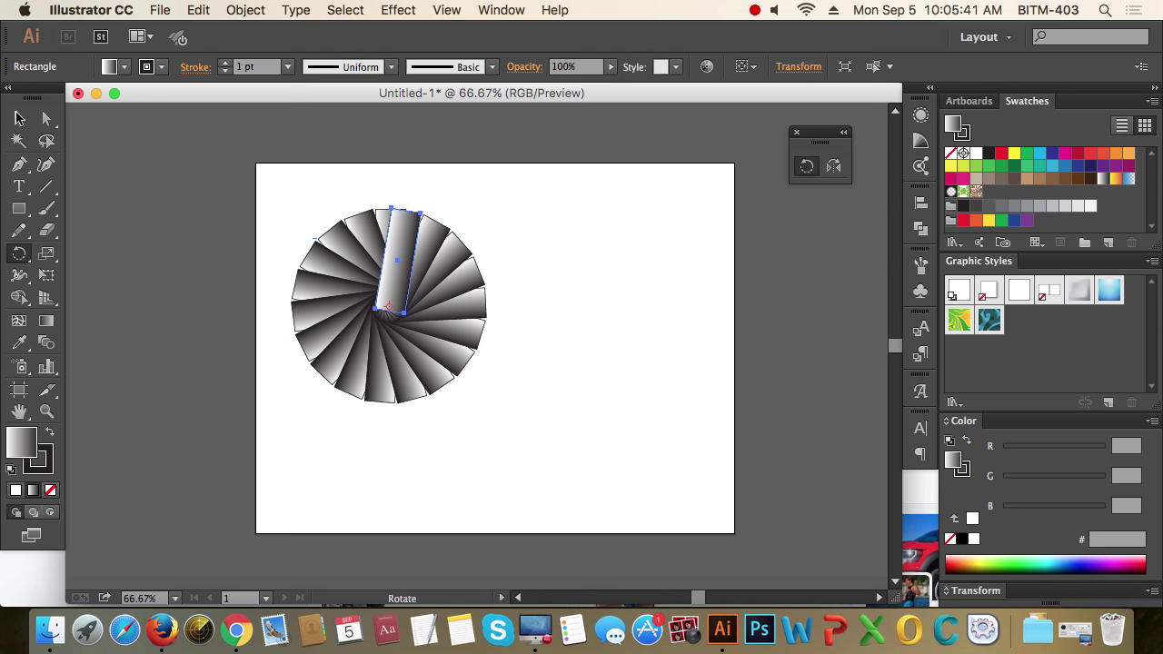
click(19, 118)
click(272, 167)
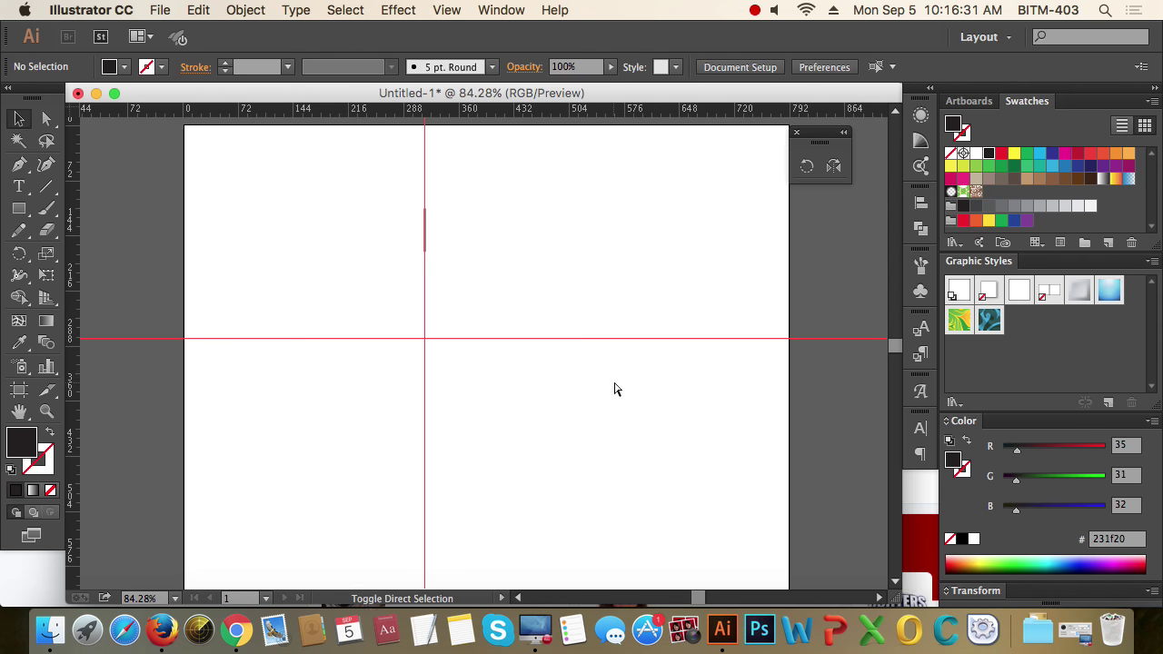
Zoom in and slide the thin bar down the vertical guide toward the crossing
drag(354, 192, 574, 422)
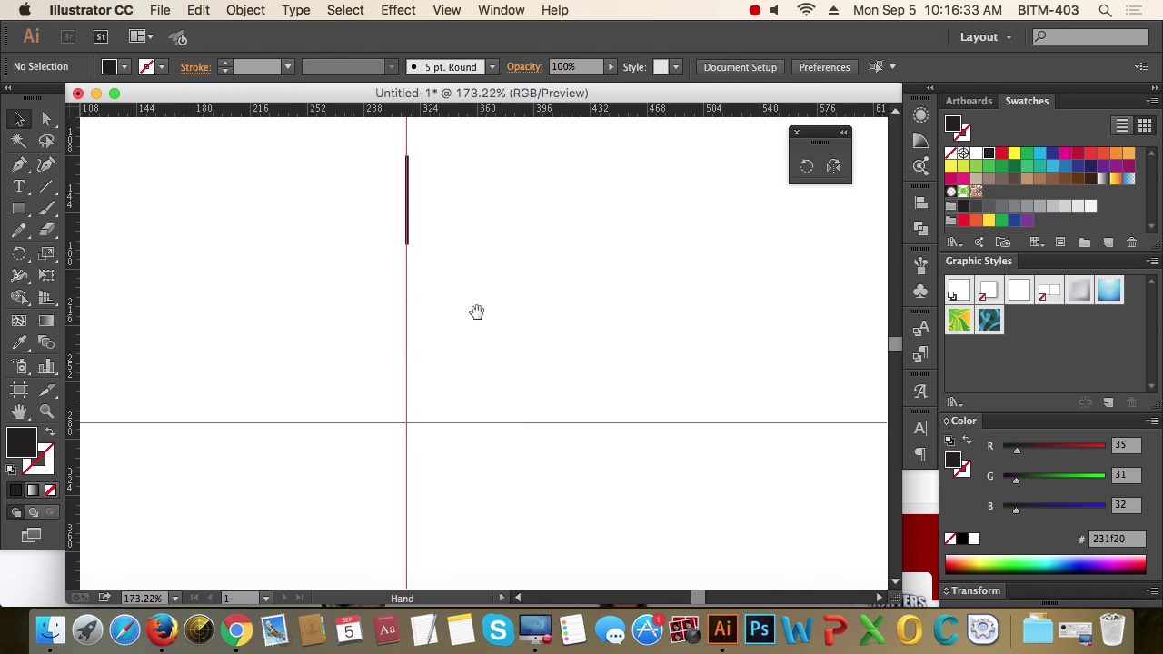
key(v)
drag(363, 198, 551, 296)
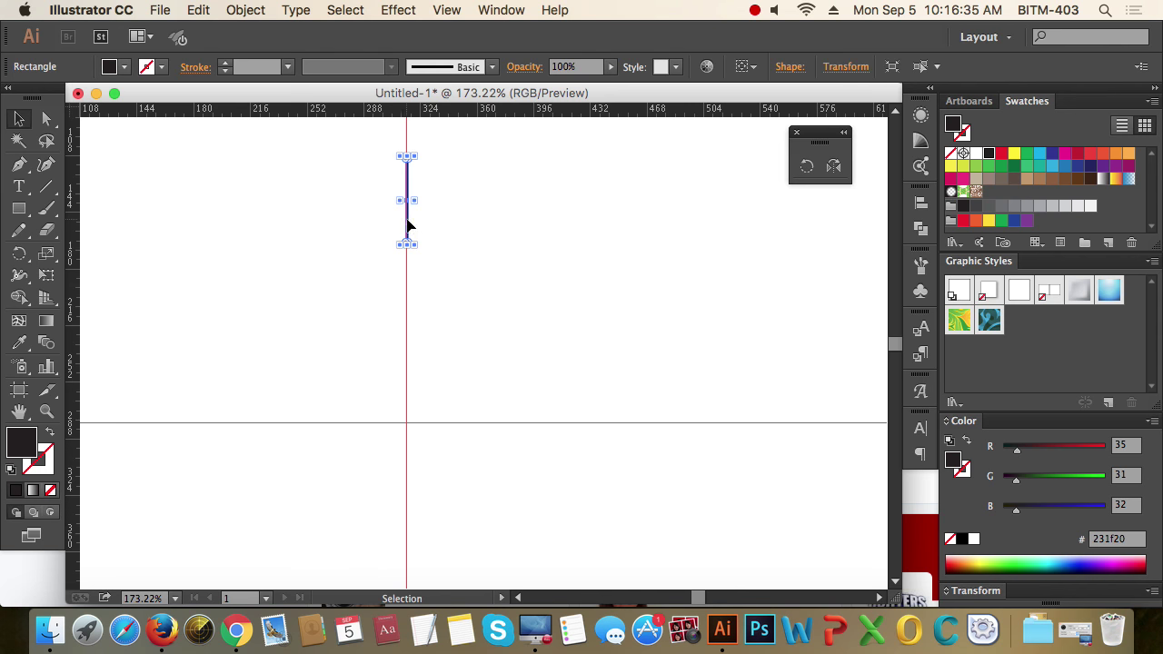
drag(408, 226, 412, 327)
click(585, 415)
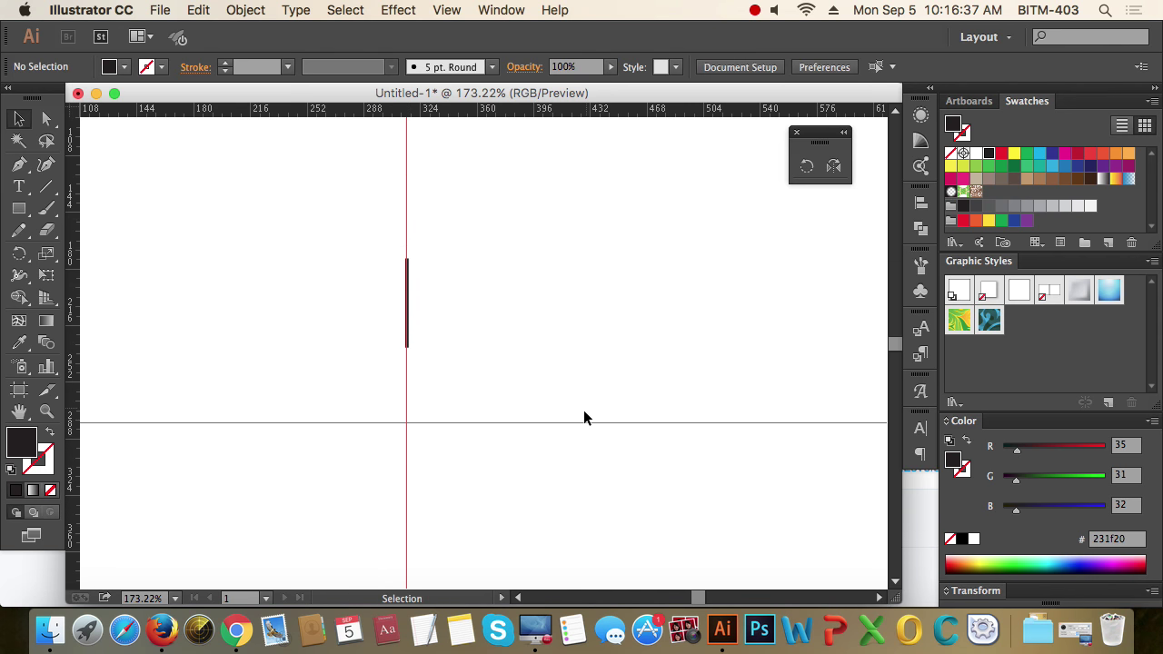
Recentre the view on the guides and reselect the thin bar for rotating
drag(538, 465, 596, 408)
alt+super+click(517, 324)
drag(495, 342, 535, 286)
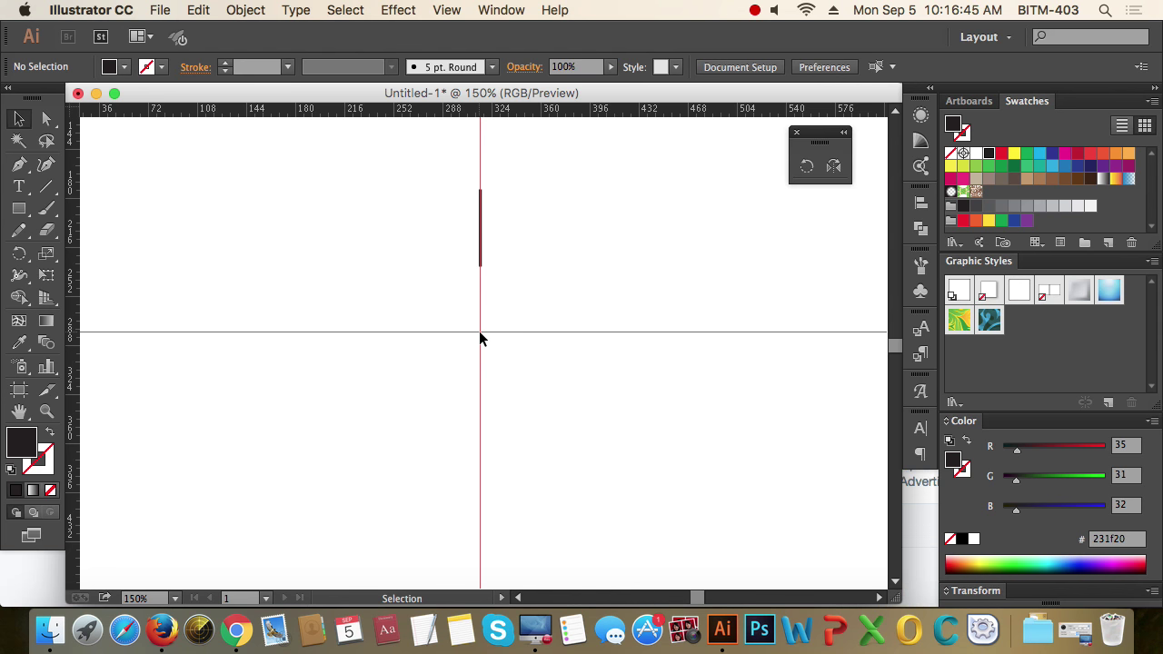
drag(455, 180, 555, 255)
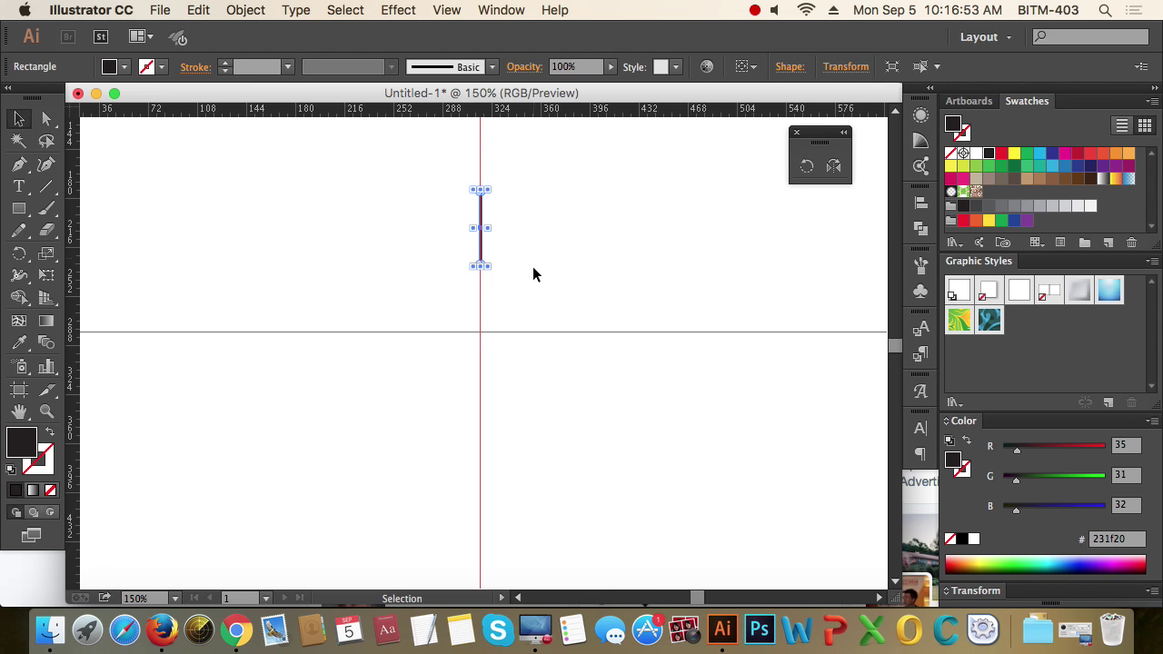
click(805, 169)
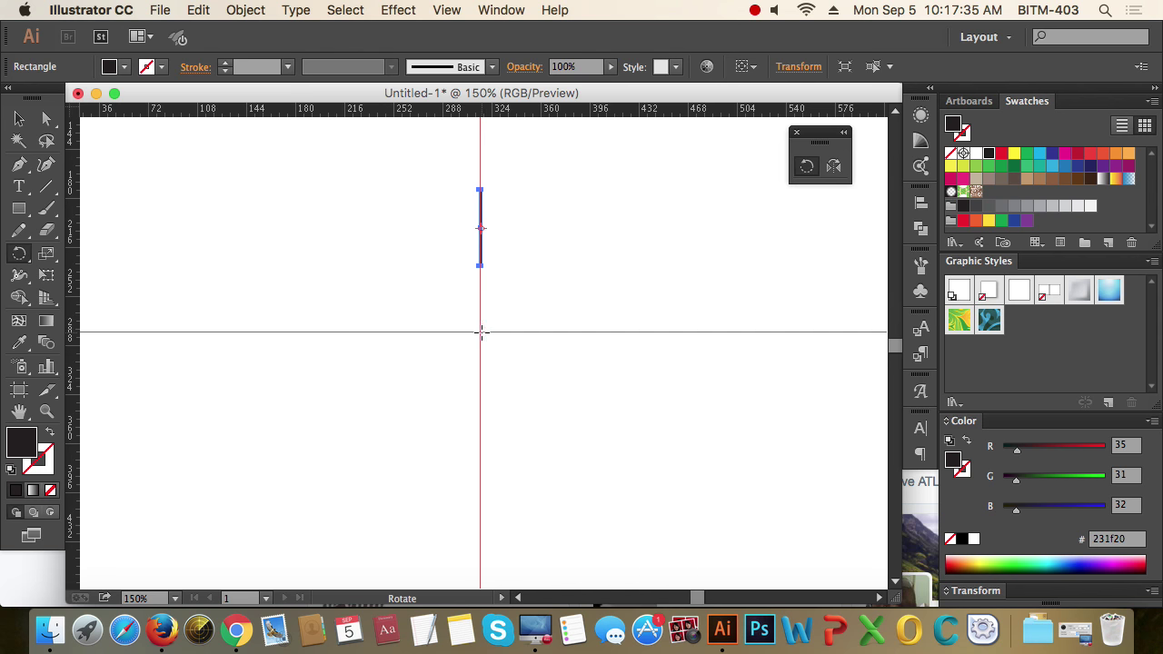
Rotate a copy of the line 6° around the guide intersection
alt+click(480, 332)
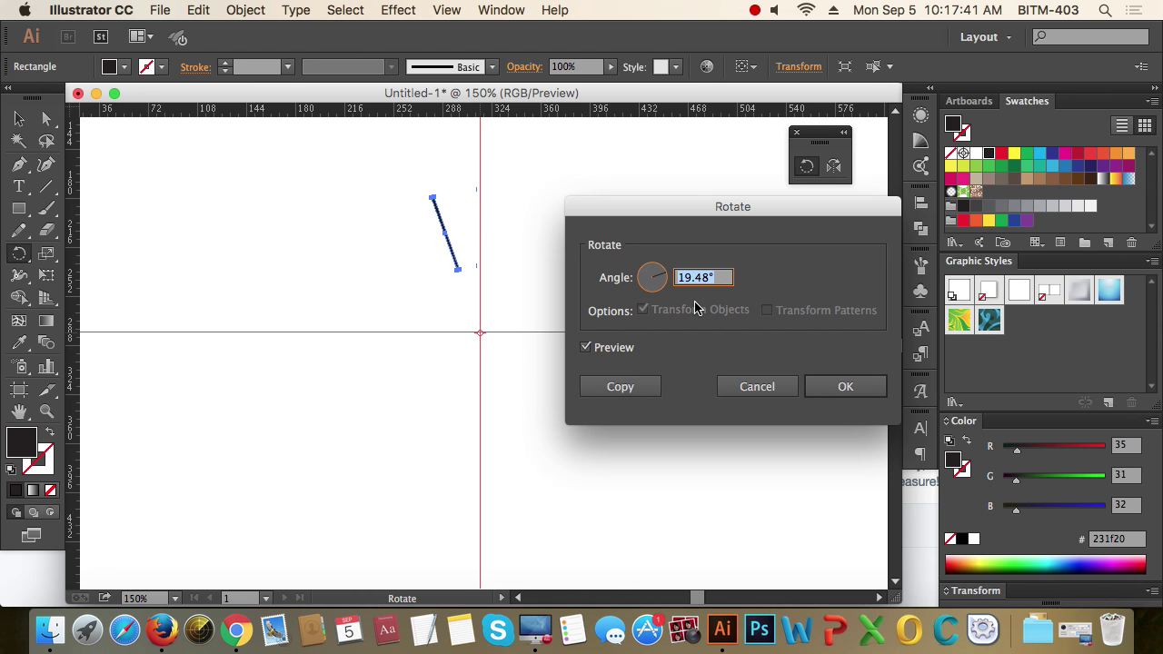
text(6)
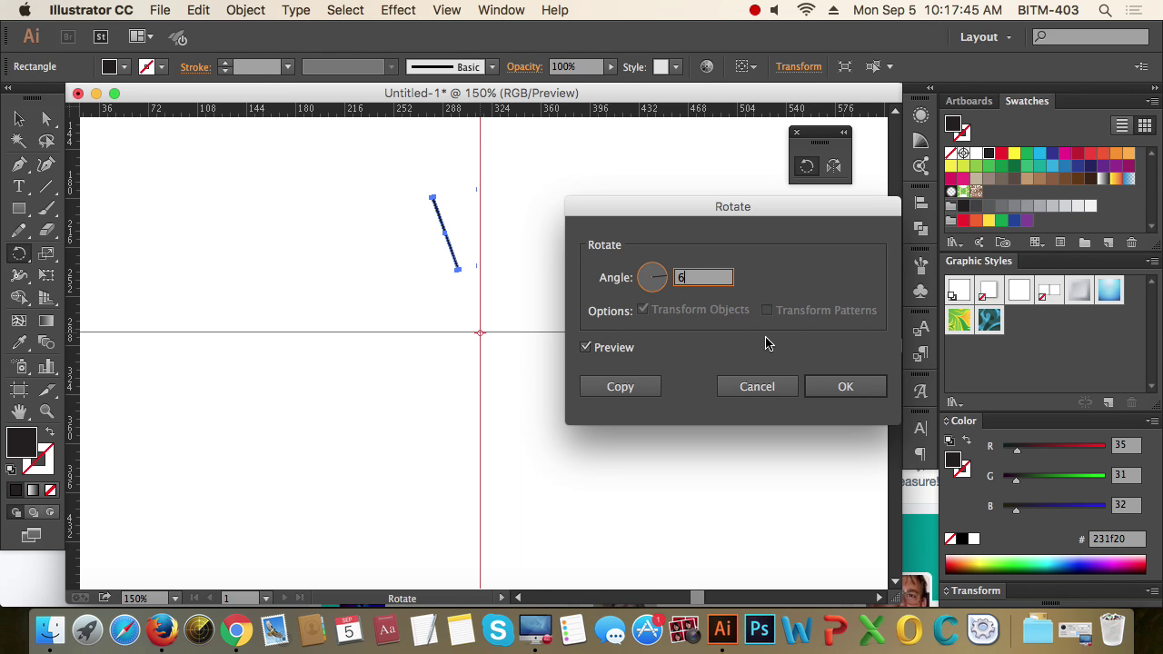
click(615, 387)
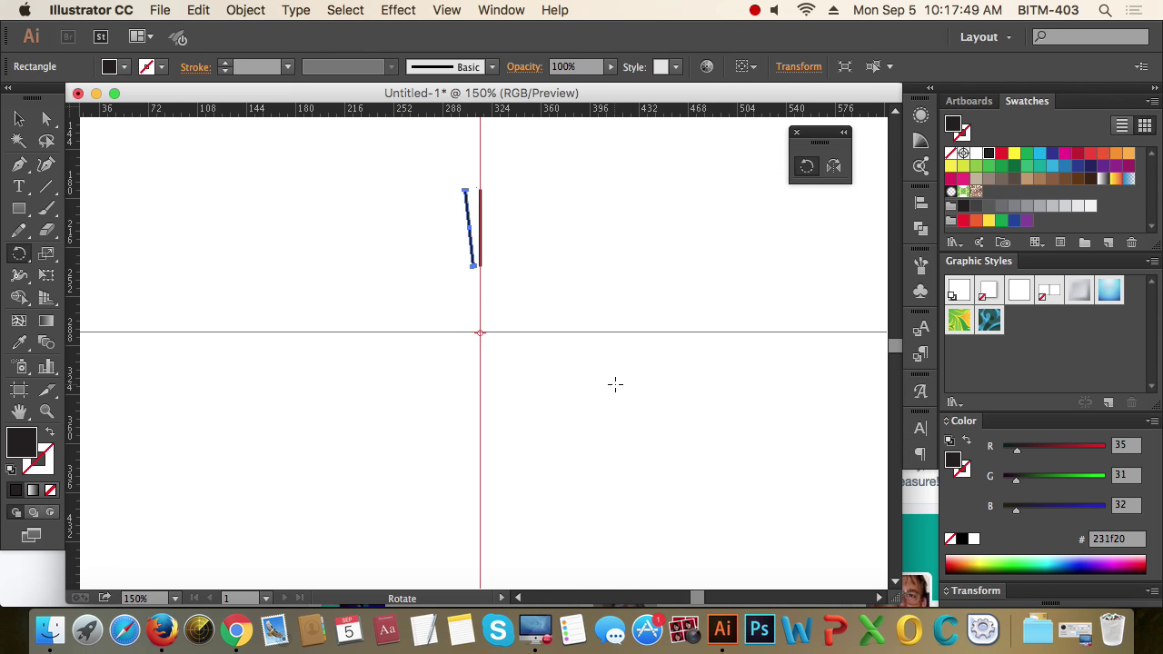
click(19, 119)
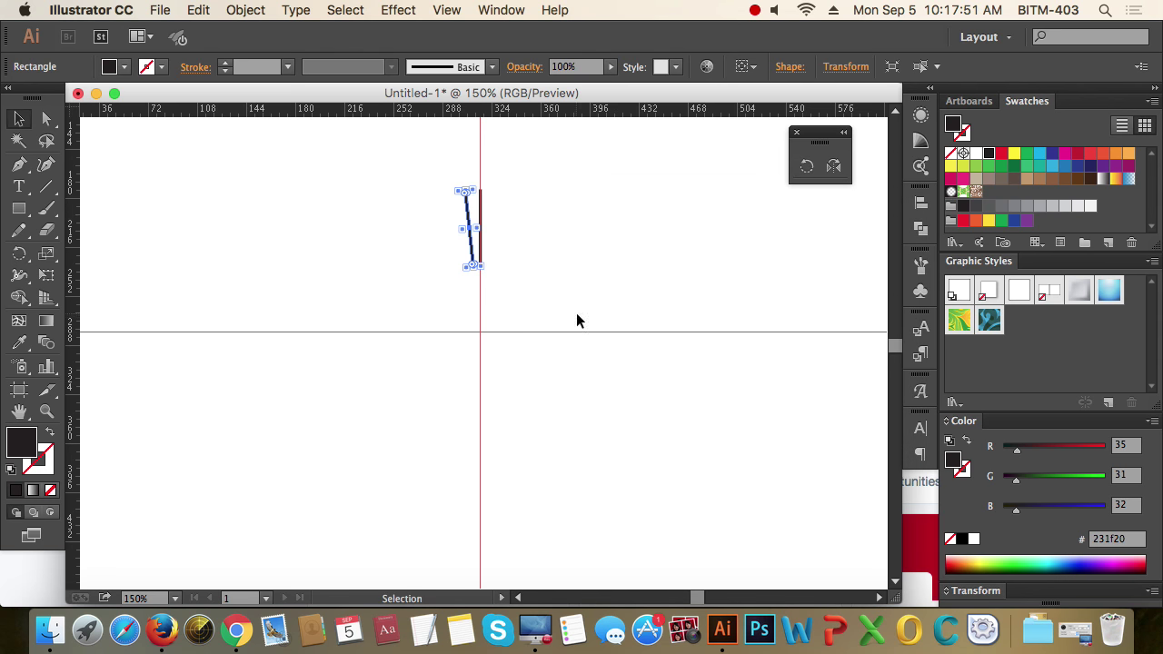
key(a)
Repeat the 6° copy with Ctrl+D until the spokes close the circle, then hide the guides
key(ctrl+d)
key(ctrl+d)
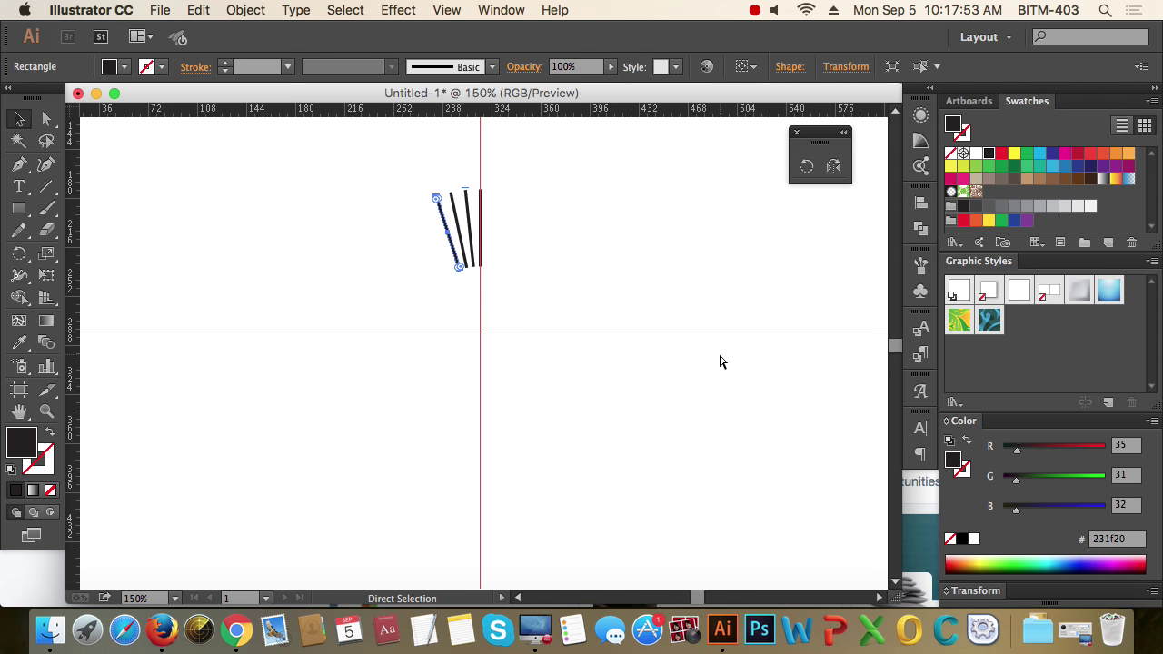
key(ctrl+d)
key(ctrl+d)
key(ctrl+d)
key(ctrl+d)
key(ctrl+d)
key(ctrl+d)
key(ctrl+d)
key(ctrl+d)
key(ctrl+d)
key(ctrl+d)
key(ctrl+d)
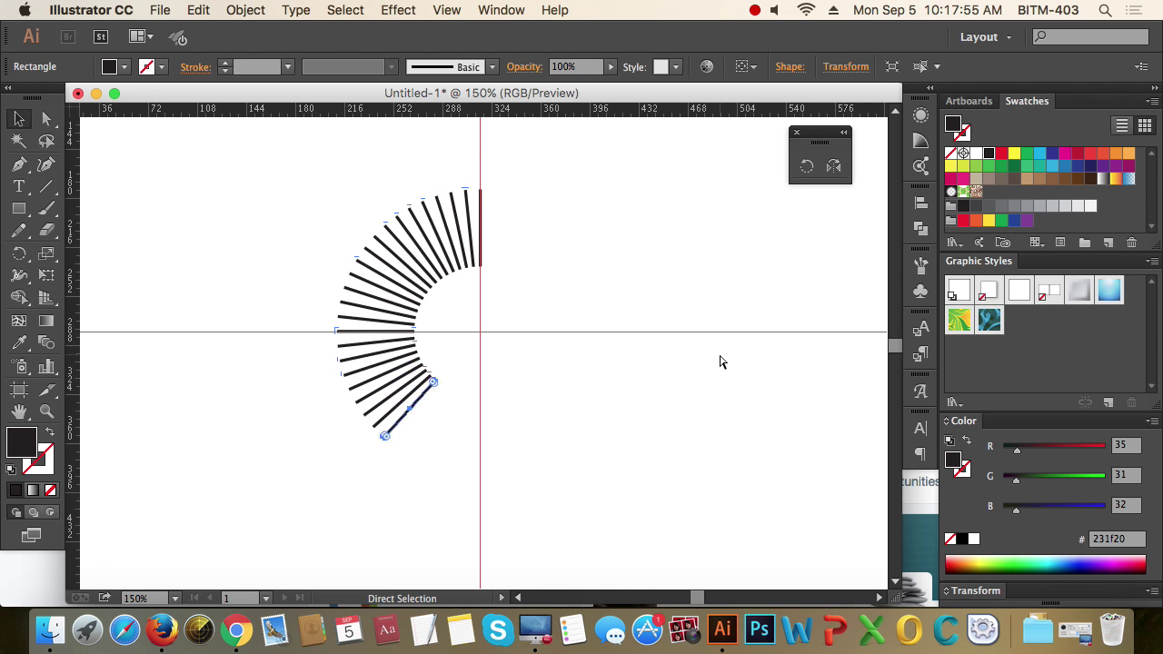
key(ctrl+d)
key(ctrl+d)
key(ctrl+d)
key(ctrl+d)
key(ctrl+d)
key(ctrl+d)
key(ctrl+d)
key(ctrl+d)
key(ctrl+d)
key(ctrl+d)
key(ctrl+d)
key(ctrl+d)
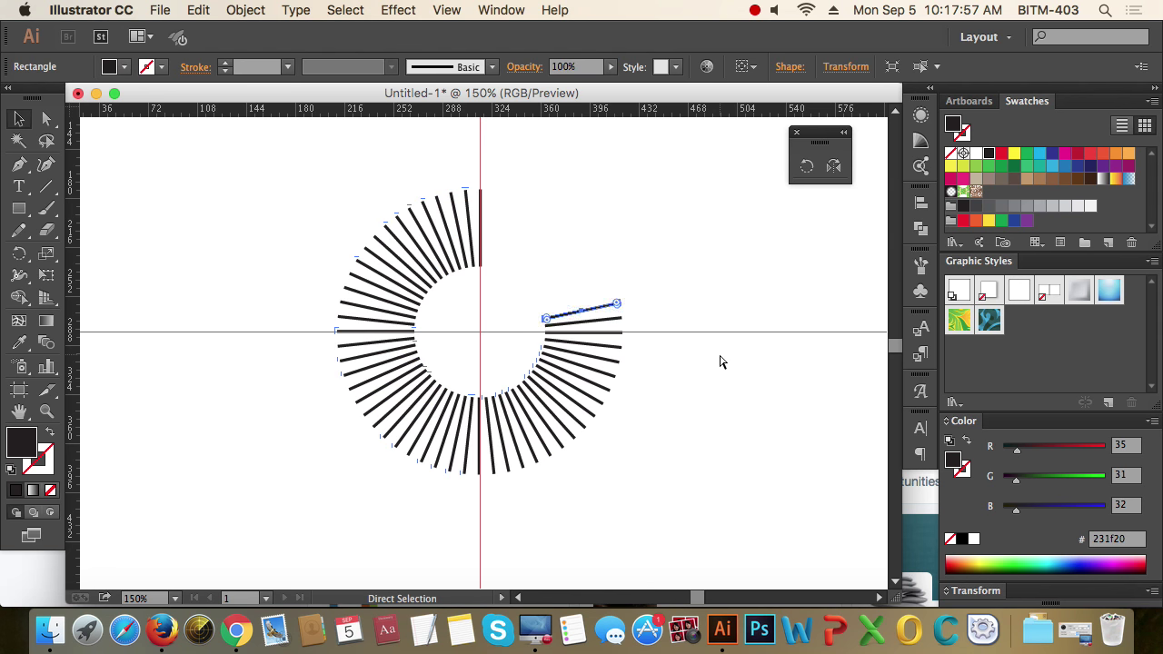
key(ctrl+d)
key(ctrl+d)
key(ctrl+d)
key(ctrl+d)
key(ctrl+d)
key(ctrl+d)
key(ctrl+d)
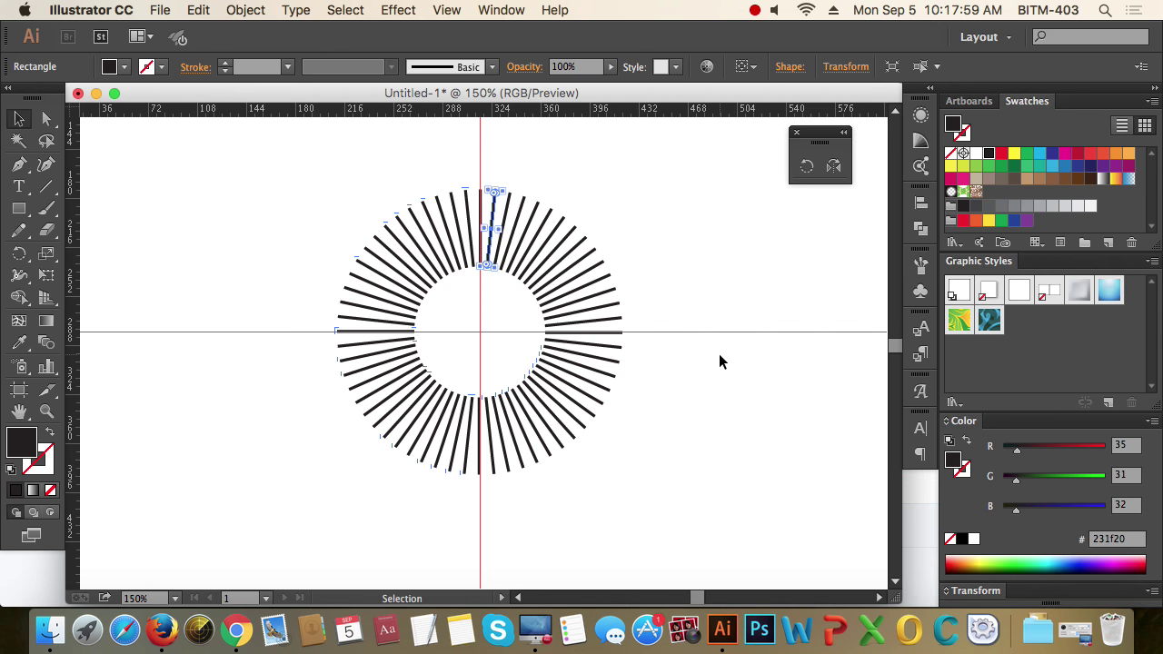
click(720, 361)
key(ctrl+semicolon)
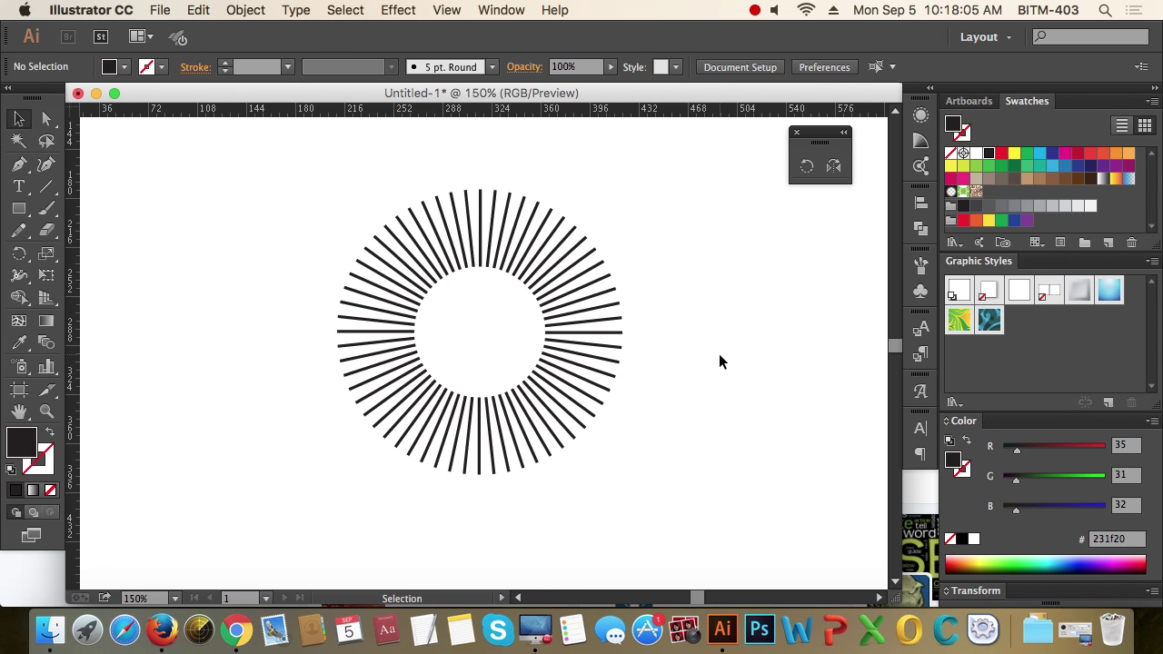
Colour the top, bottom, left and right lines of the burst red
key(super+semicolon)
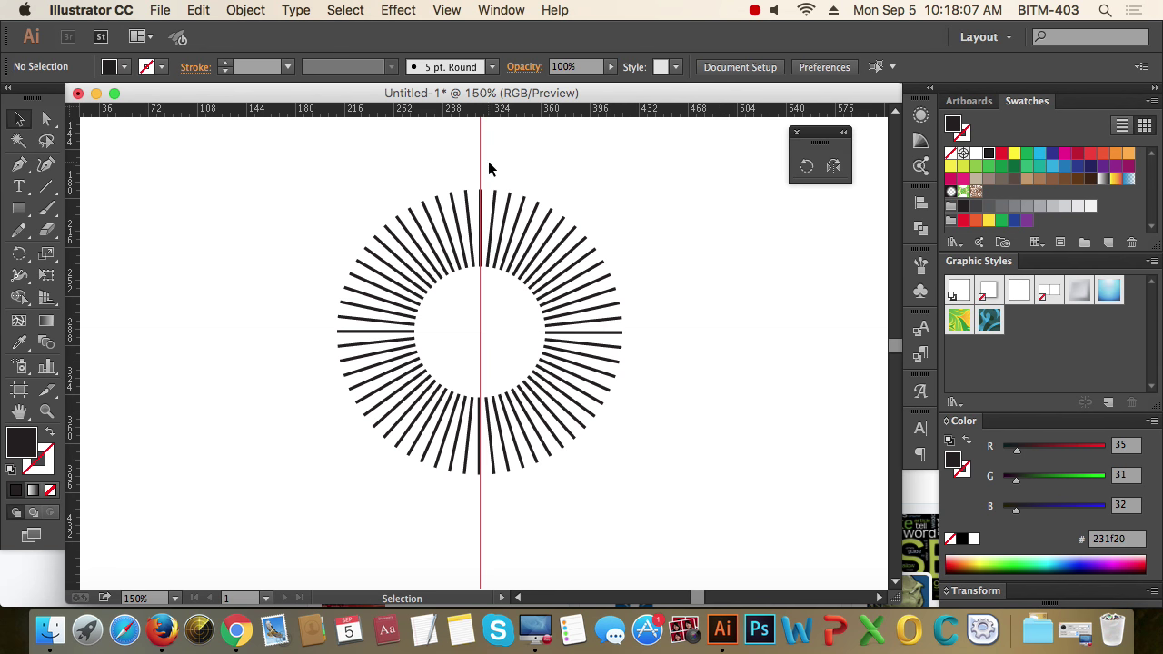
click(482, 193)
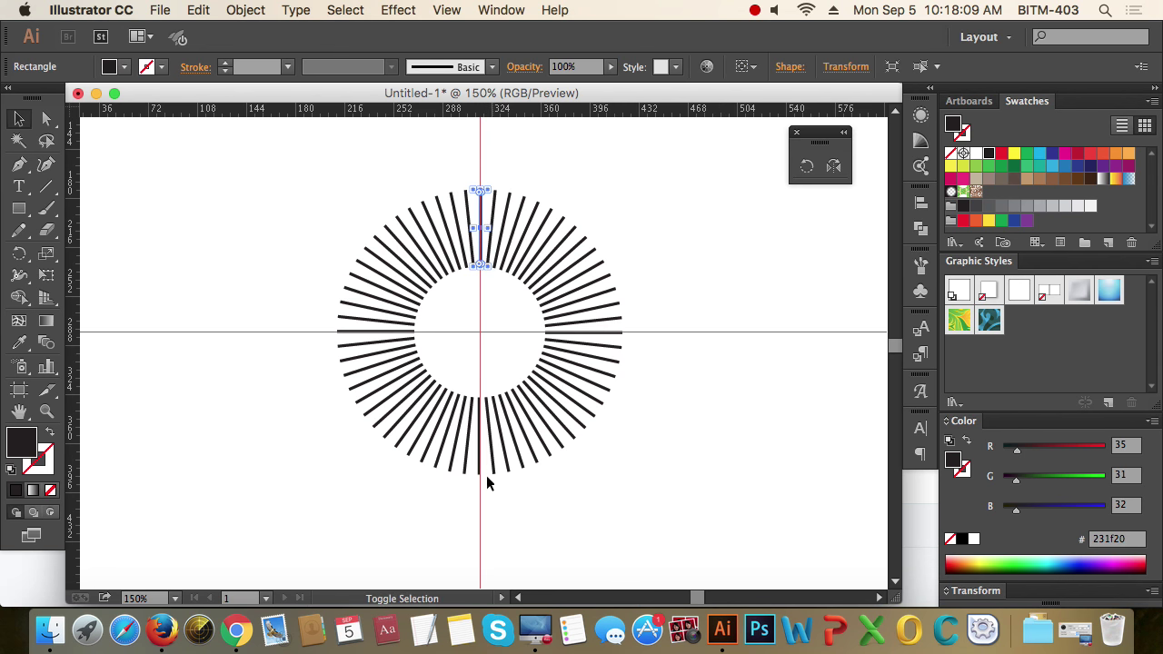
shift+click(479, 469)
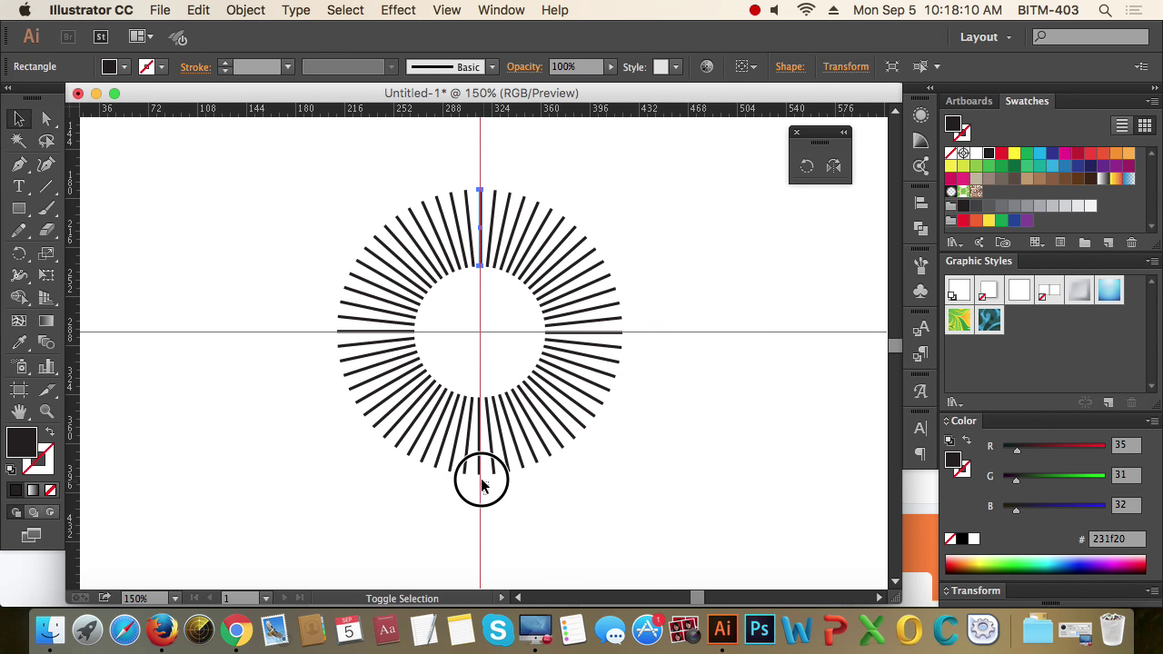
shift+click(335, 329)
shift+click(620, 332)
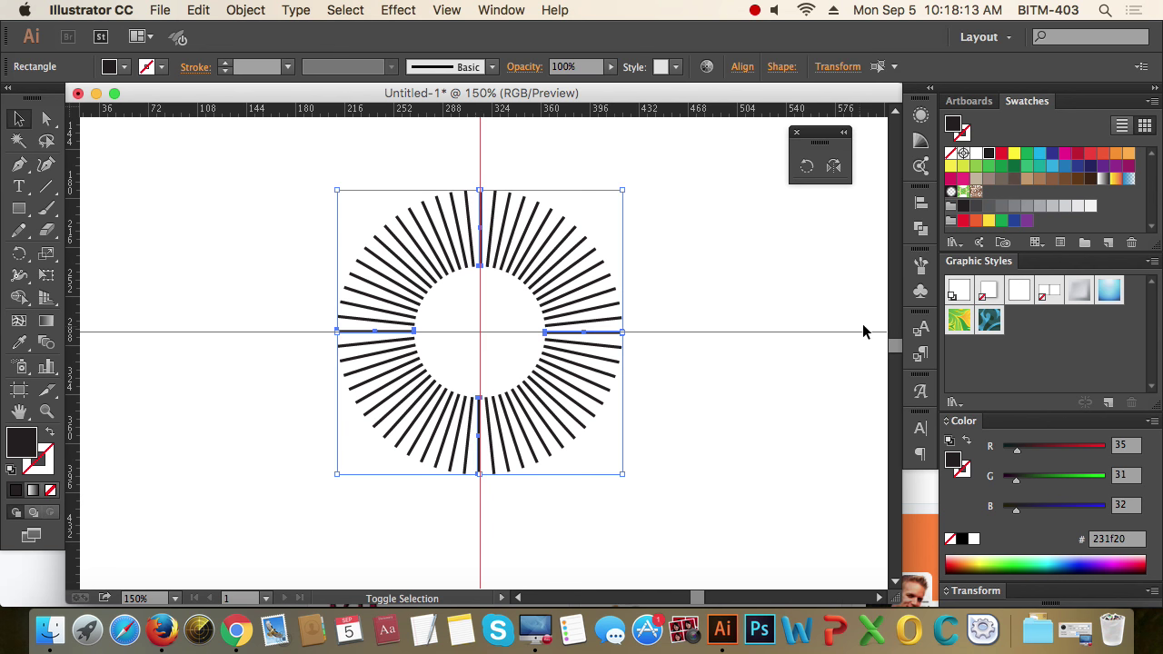
click(1001, 152)
click(775, 442)
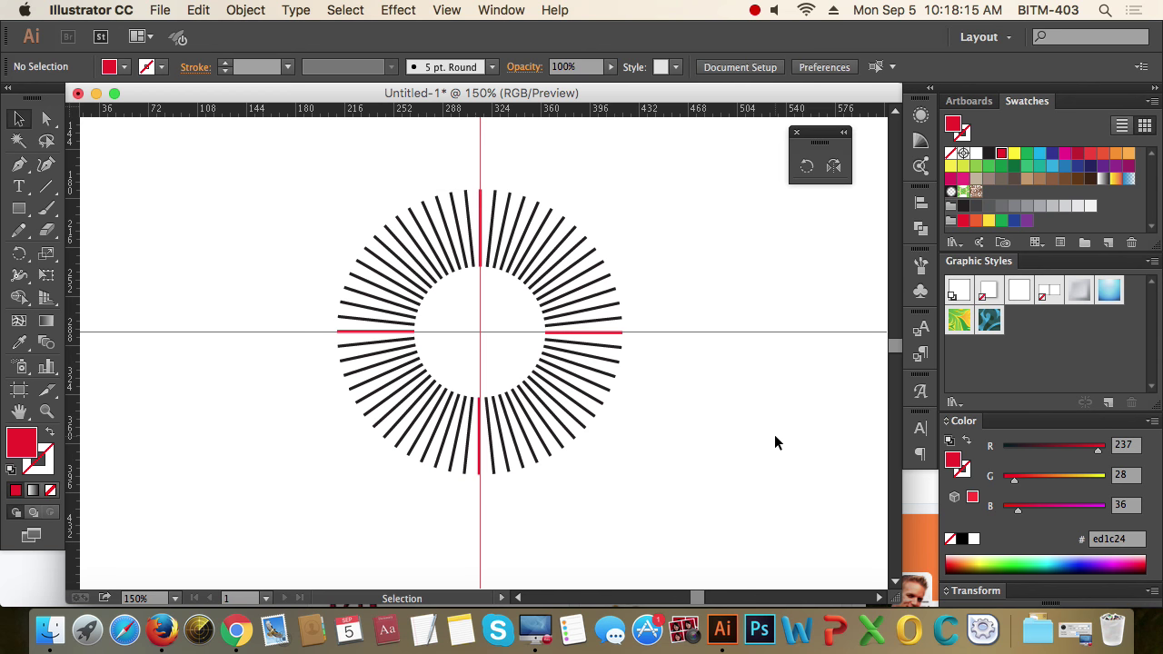
Toggle the grid on and off and hide the guides again
key(a)
key(ctrl+apostrophe)
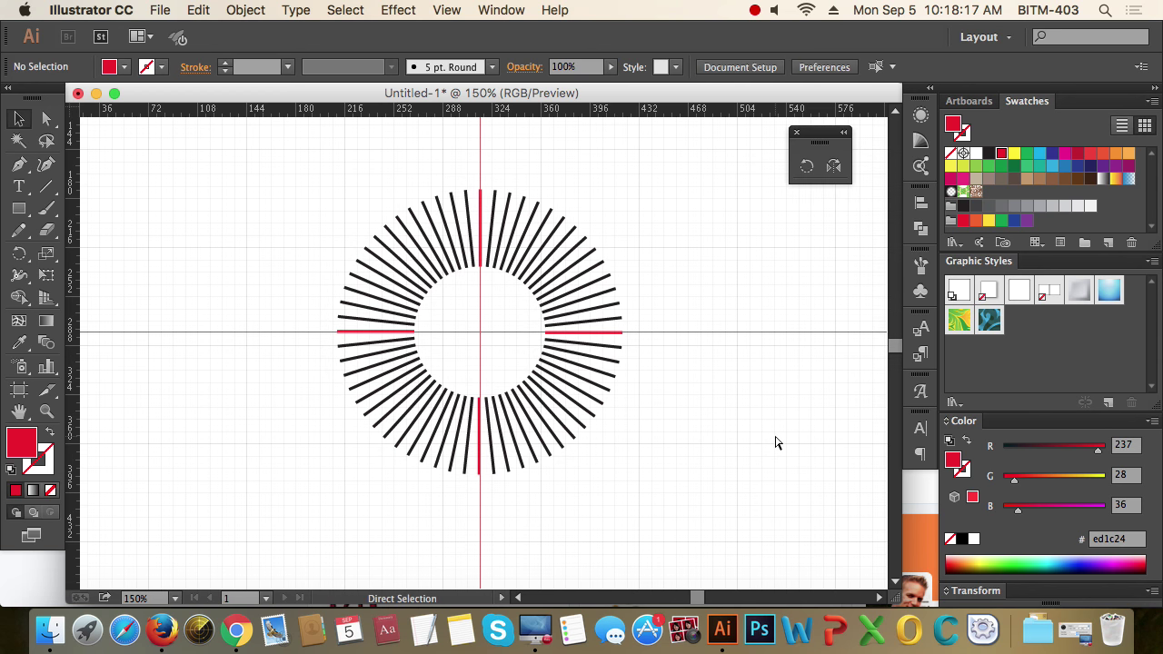
key(ctrl+apostrophe)
key(ctrl+semicolon)
key(v)
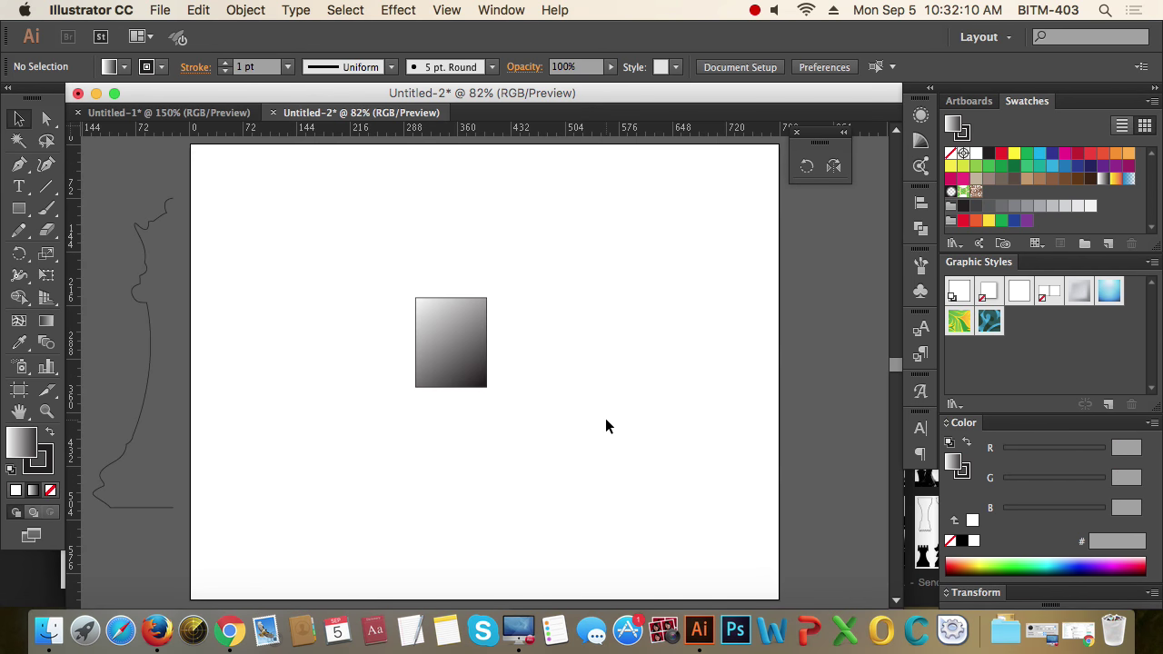
Try Reflect-tool flips of the gradient rectangle around a point by its top-right corner
mouse_move(374, 253)
mouse_down()
mouse_move(543, 445)
mouse_move(381, 257)
mouse_up()
click(534, 436)
click(834, 166)
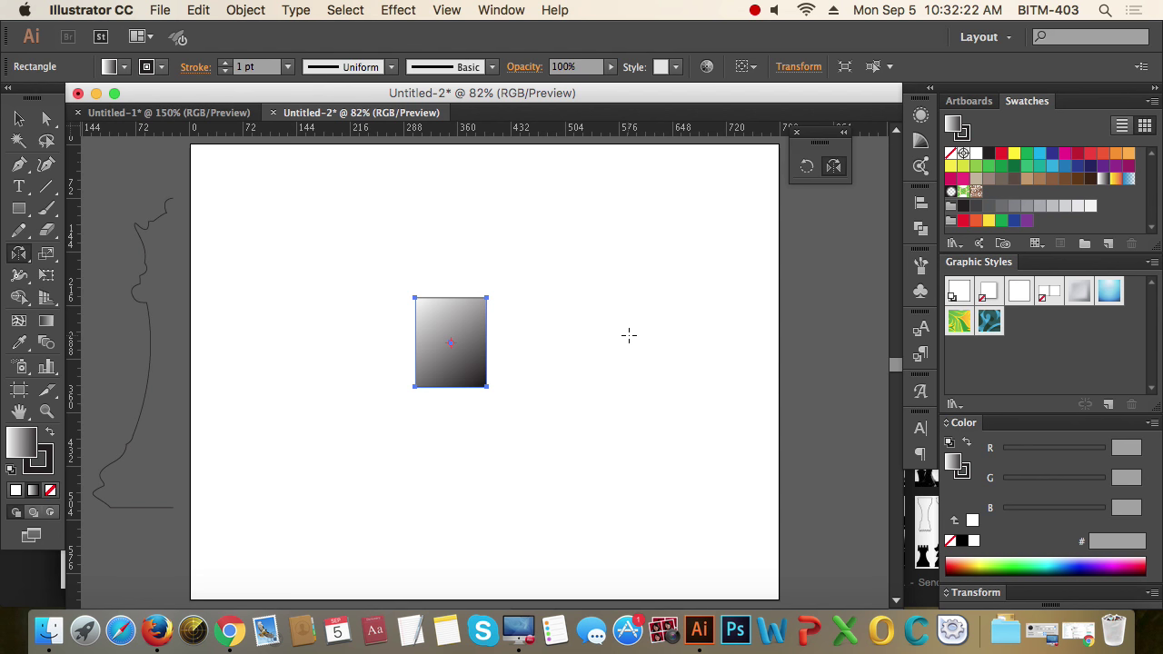
drag(392, 269, 568, 442)
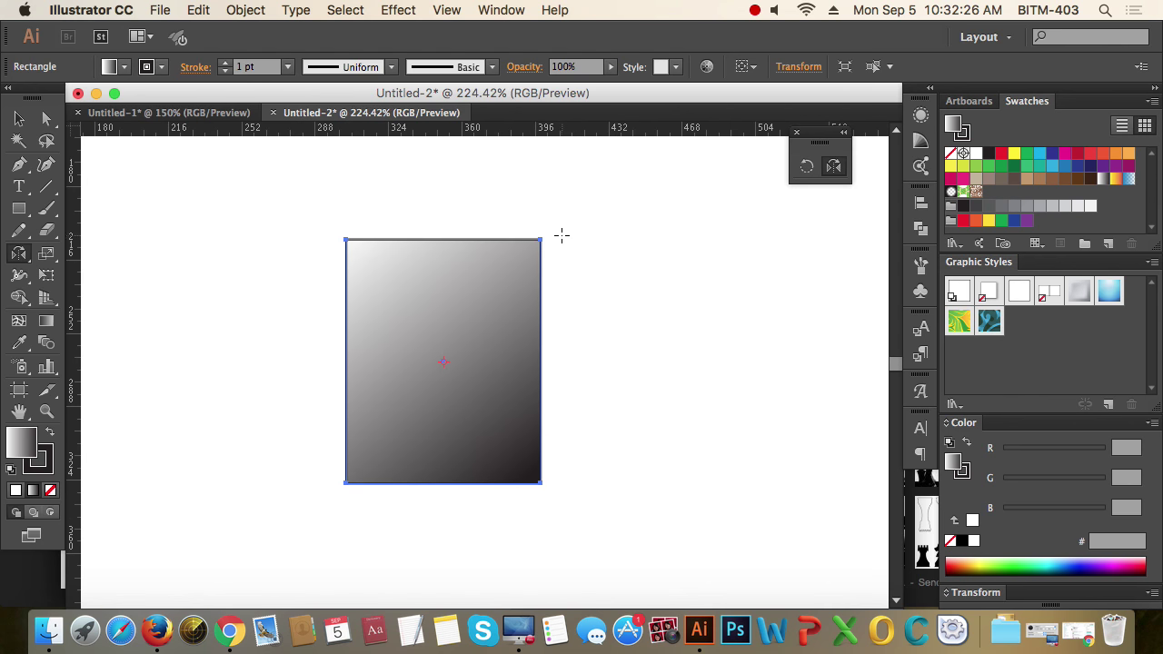
click(556, 236)
click(557, 490)
drag(558, 491, 556, 484)
drag(559, 238, 557, 239)
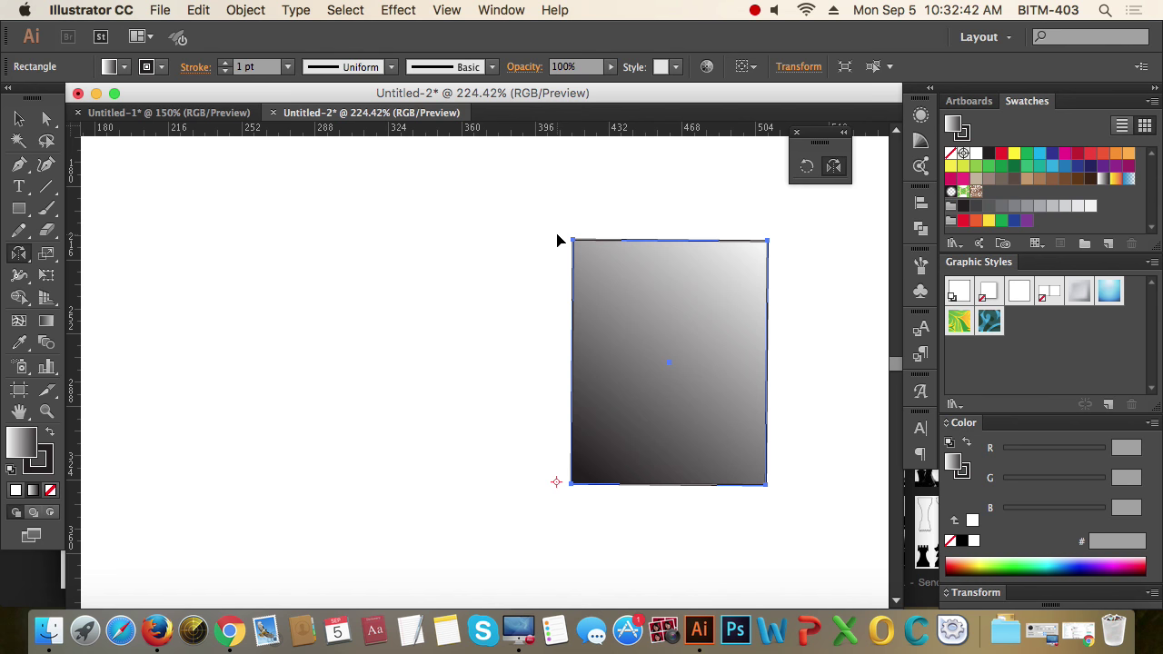
drag(557, 237, 556, 234)
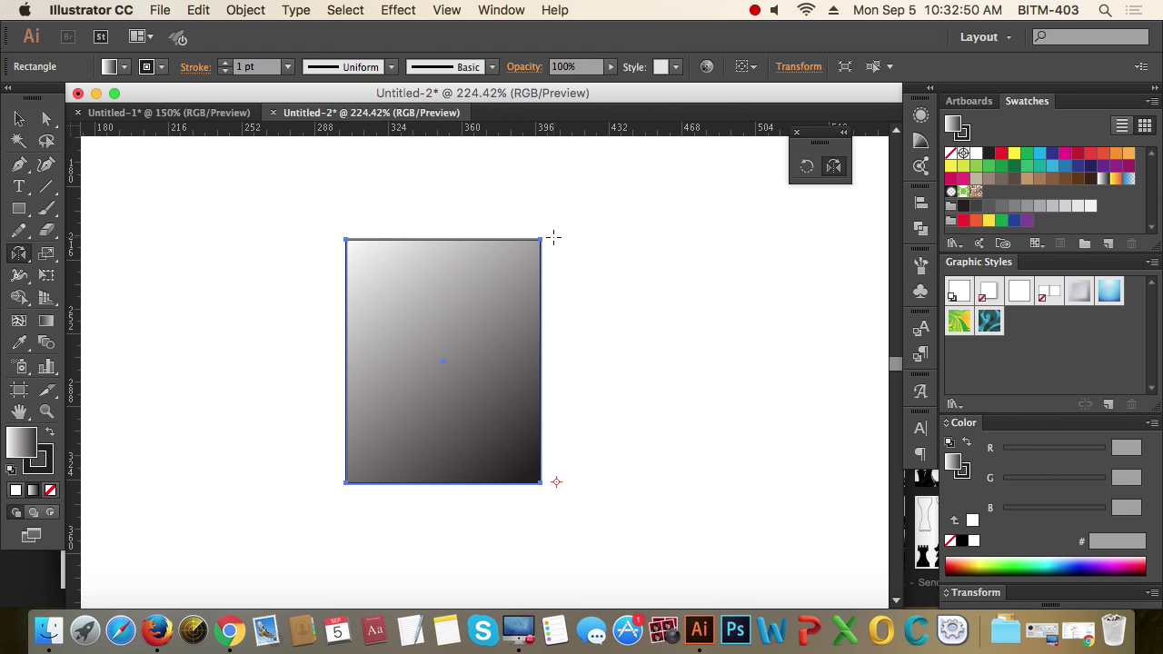
Make a mirrored copy of the rectangle to the right, then delete that copy
click(553, 237)
drag(588, 490, 588, 481)
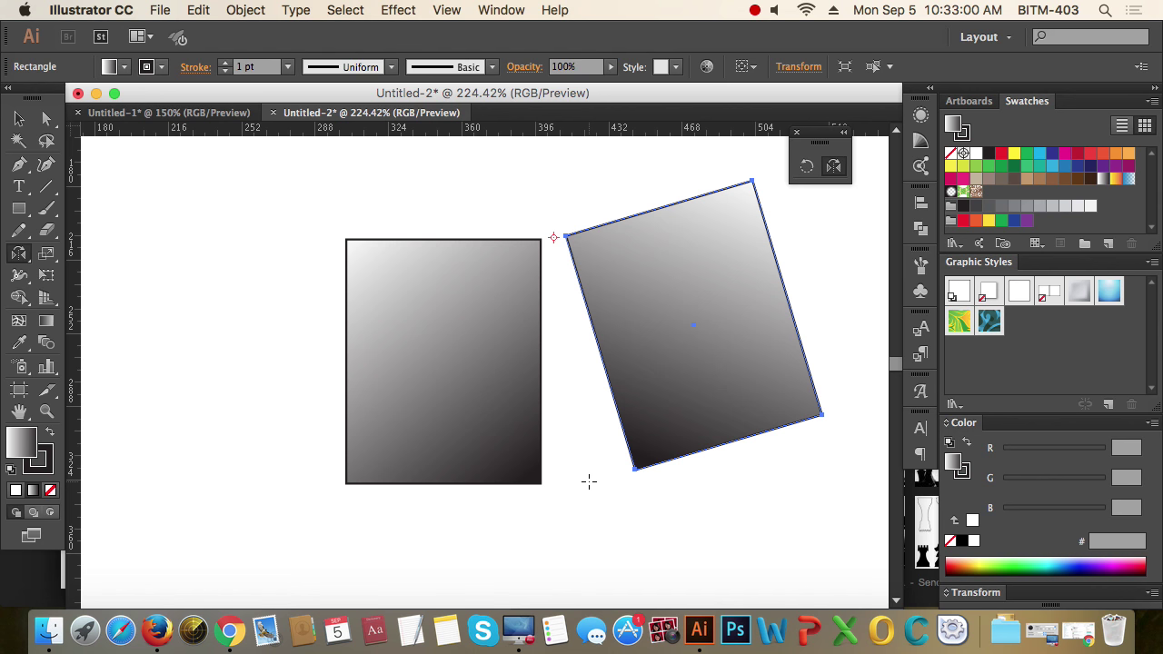
key(super+z)
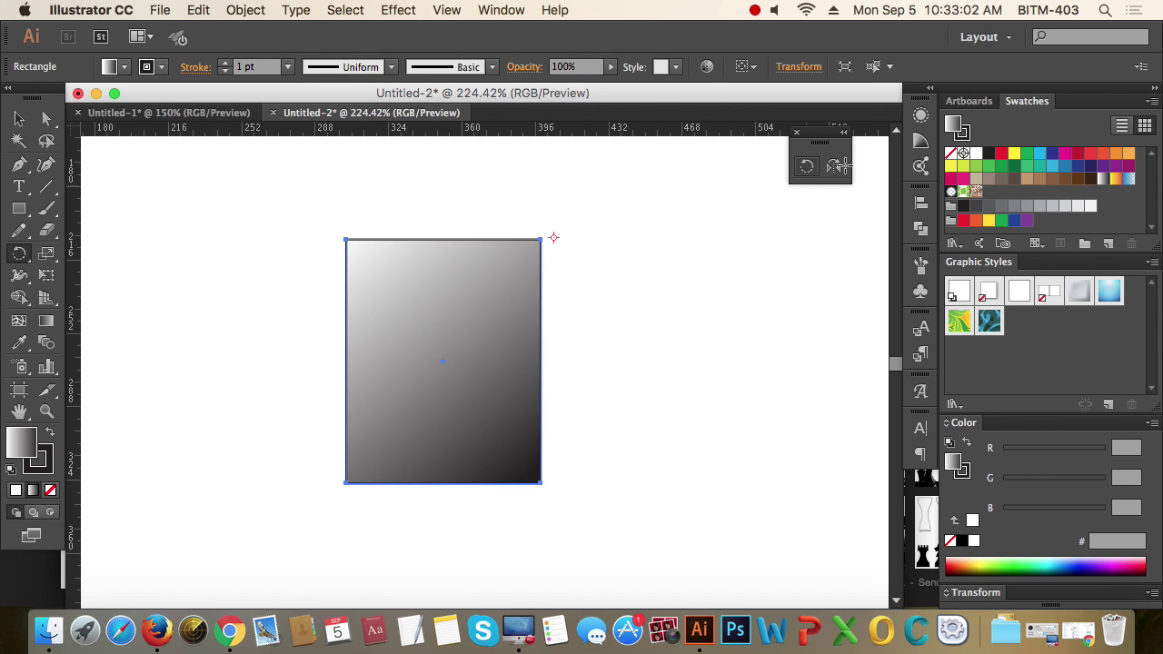
click(556, 482)
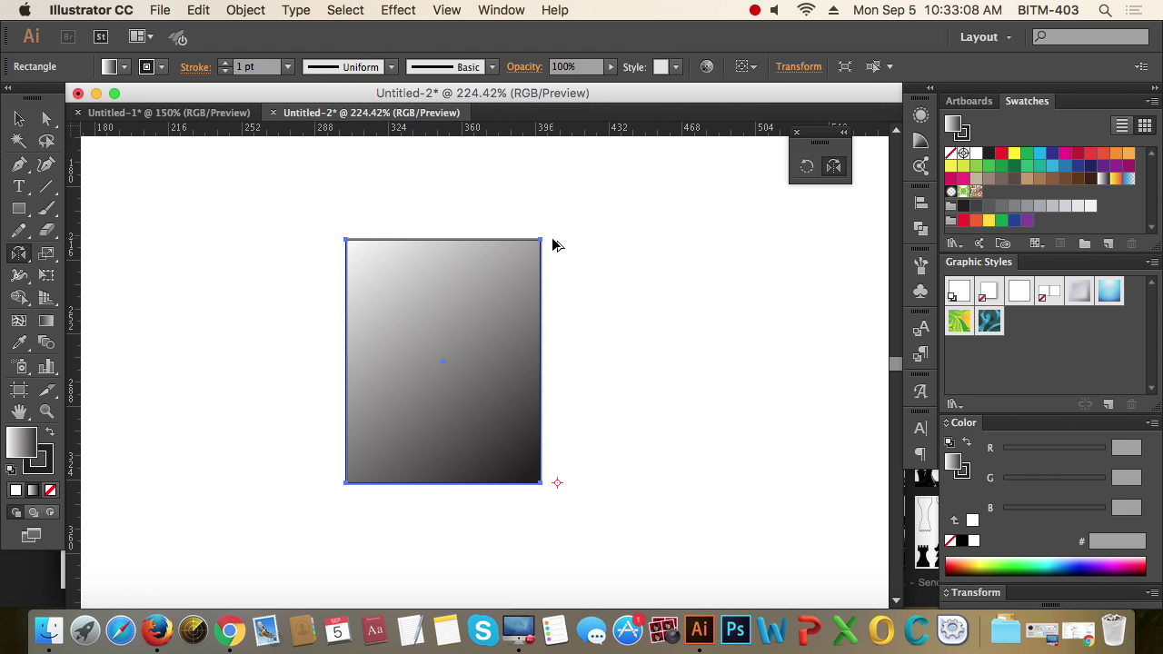
drag(552, 242, 548, 238)
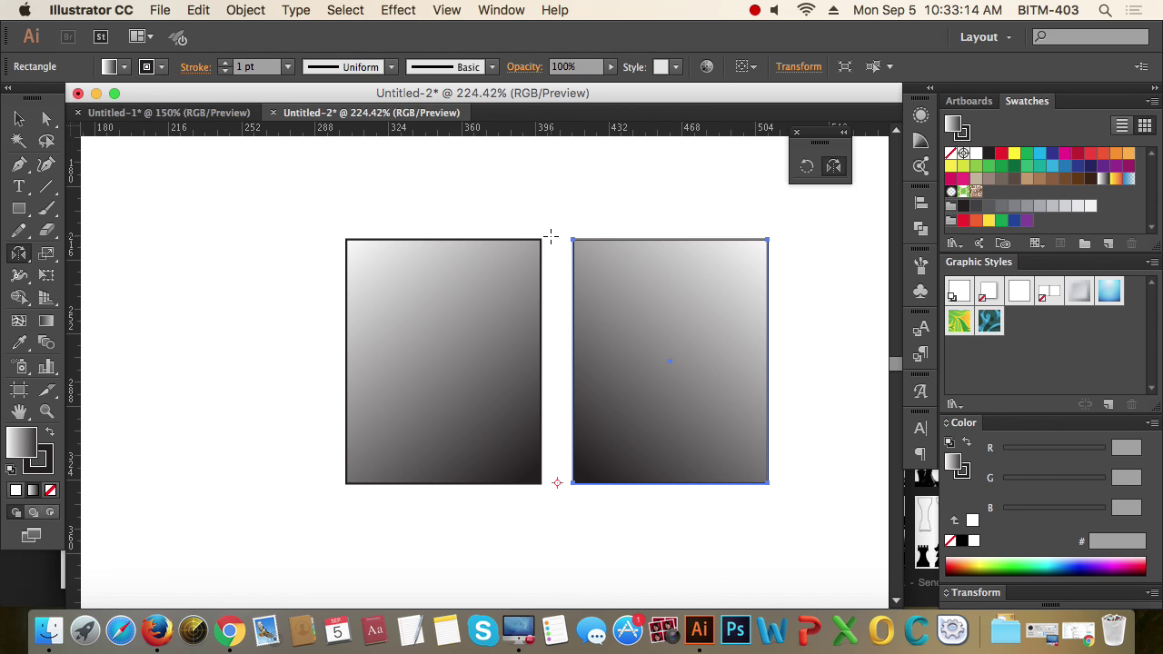
click(19, 119)
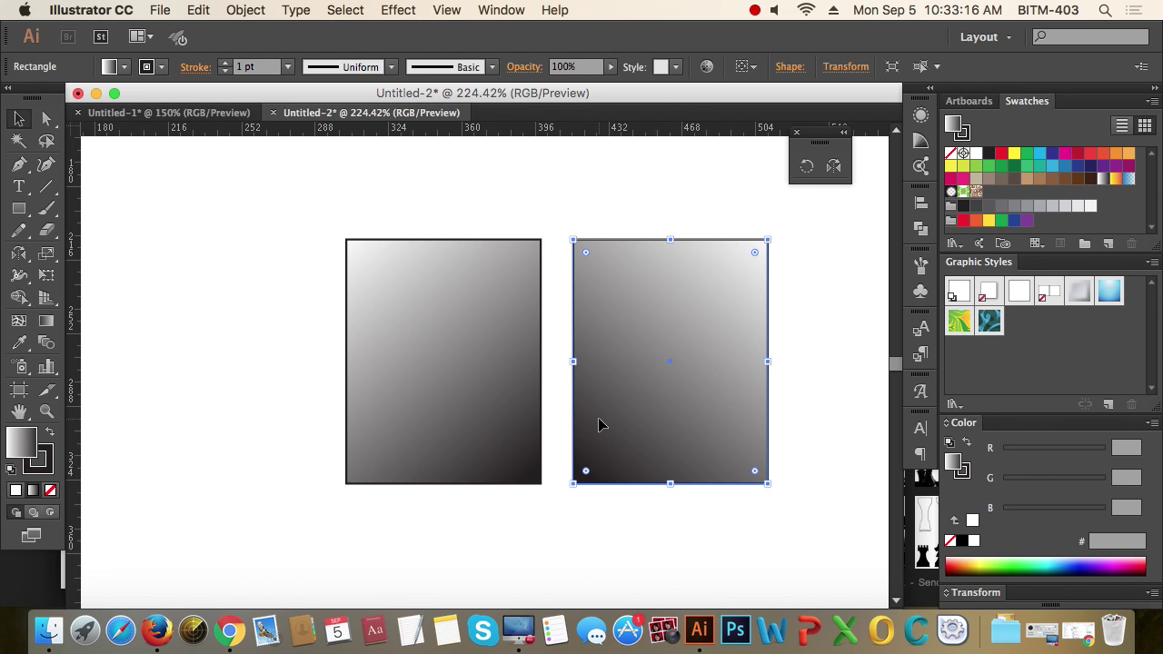
key(Delete)
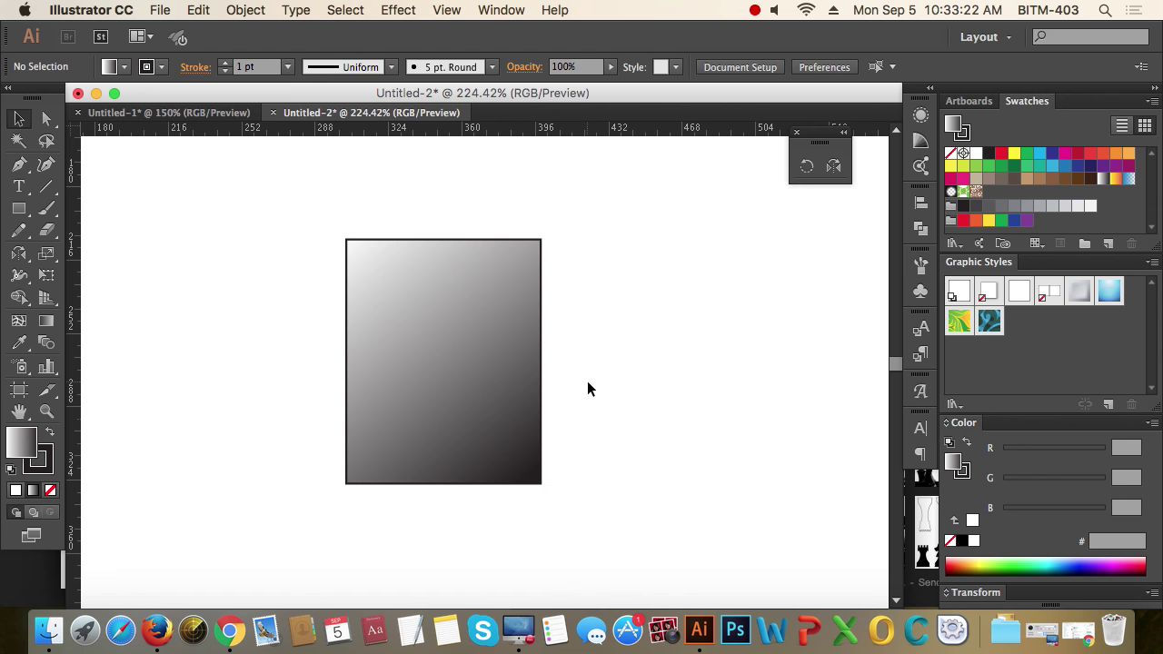
Make another mirrored copy to the right, delete it, and reselect the original rectangle
click(414, 346)
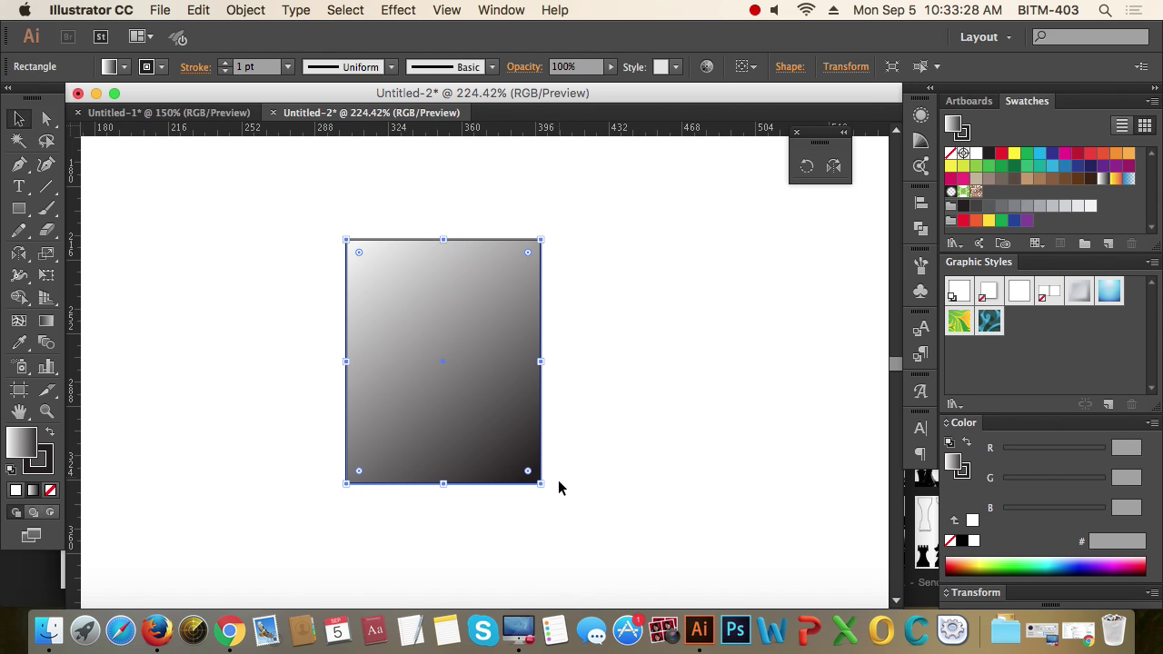
click(833, 166)
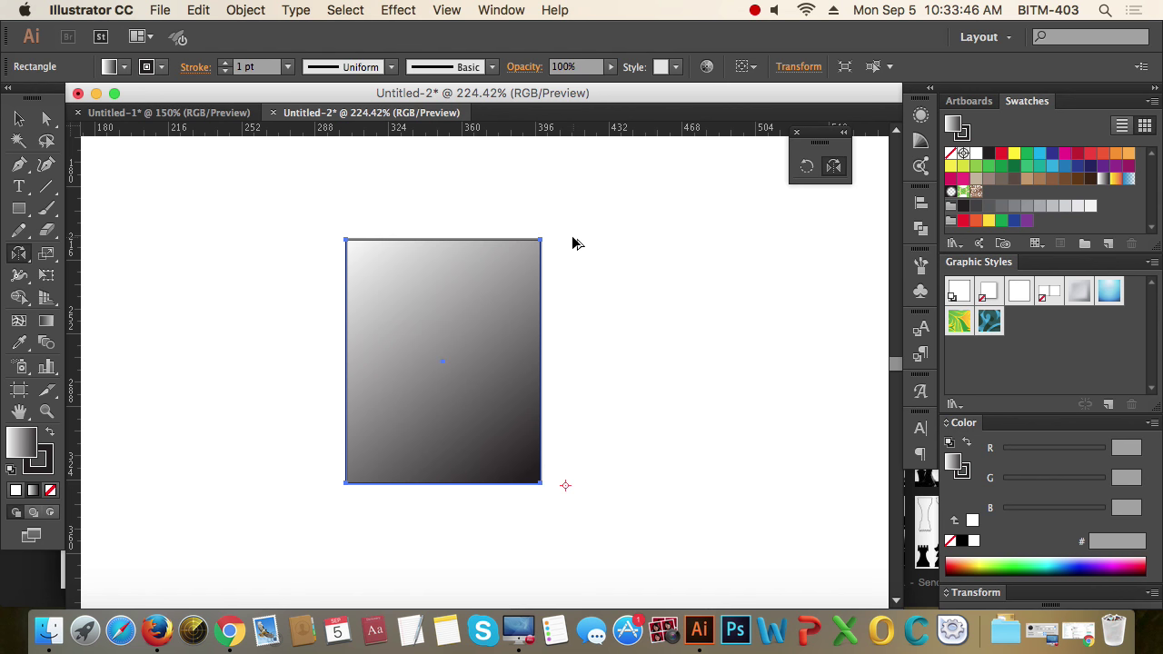
drag(564, 242, 558, 244)
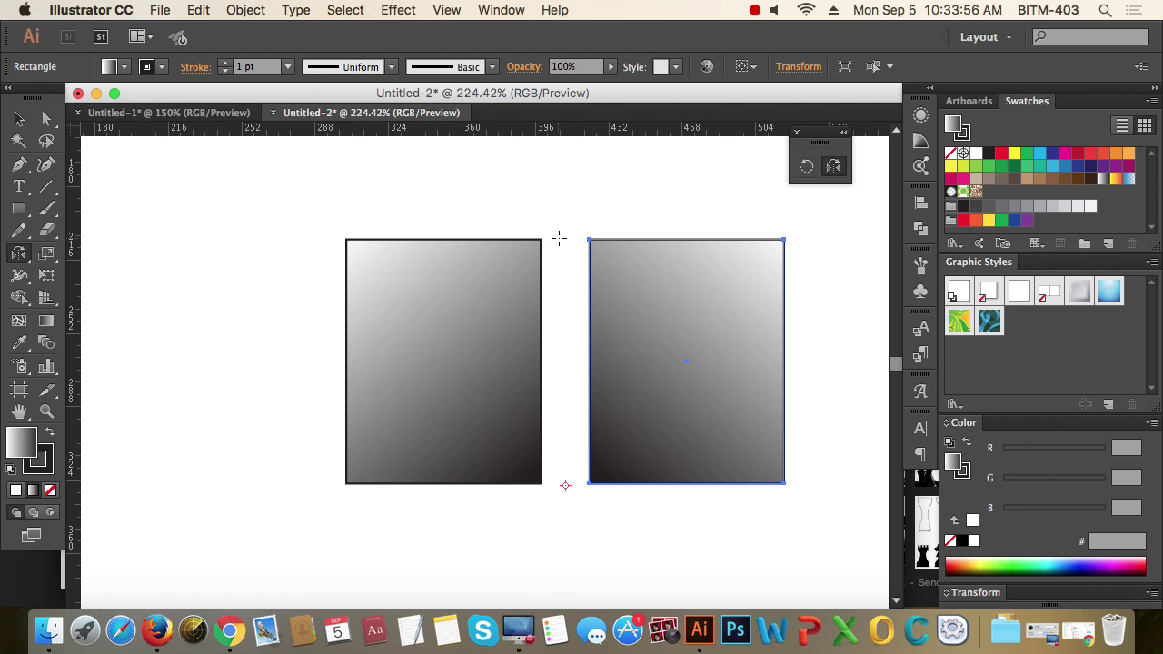
click(19, 119)
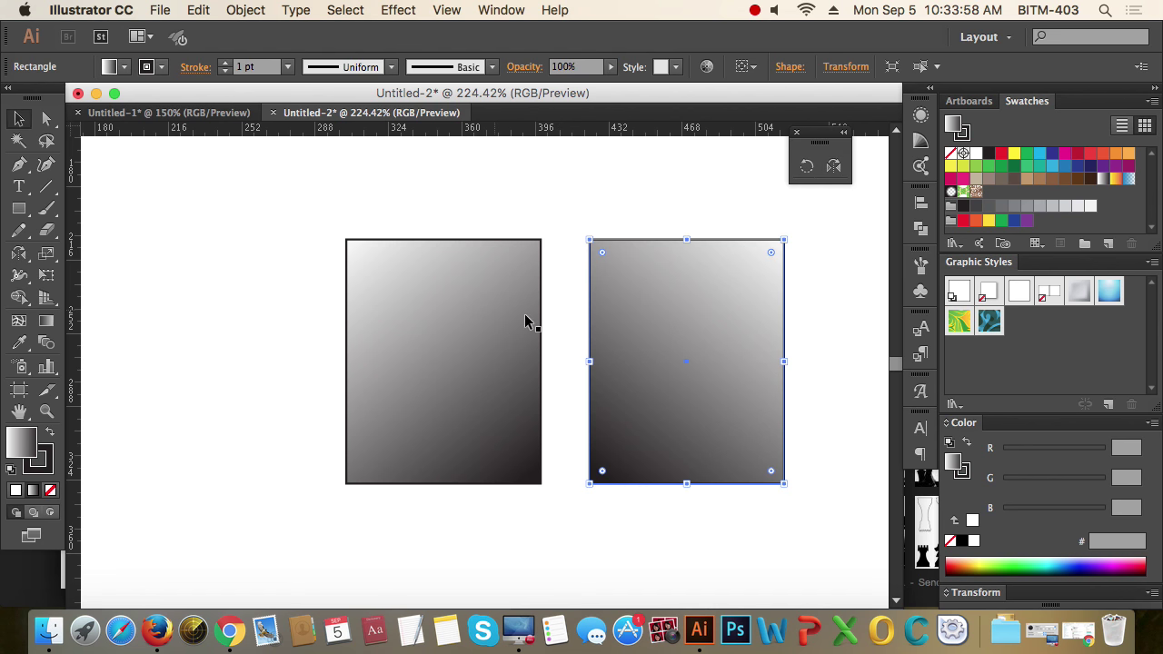
key(Delete)
click(436, 354)
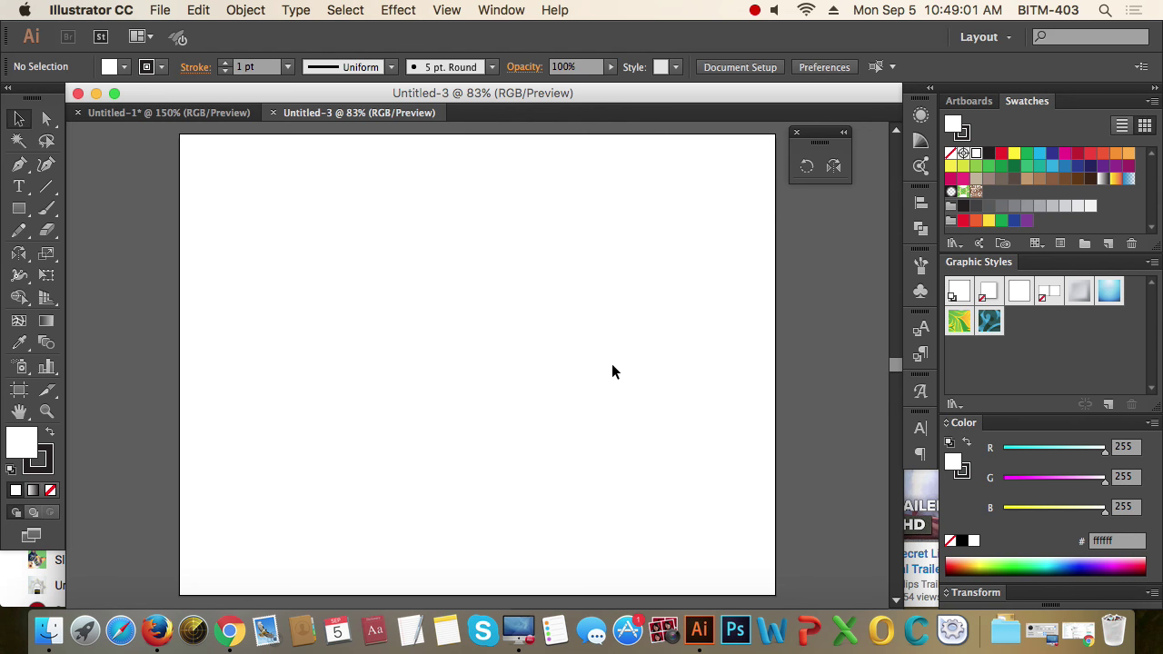
Show the rulers and view the page at 100%
key(super+r)
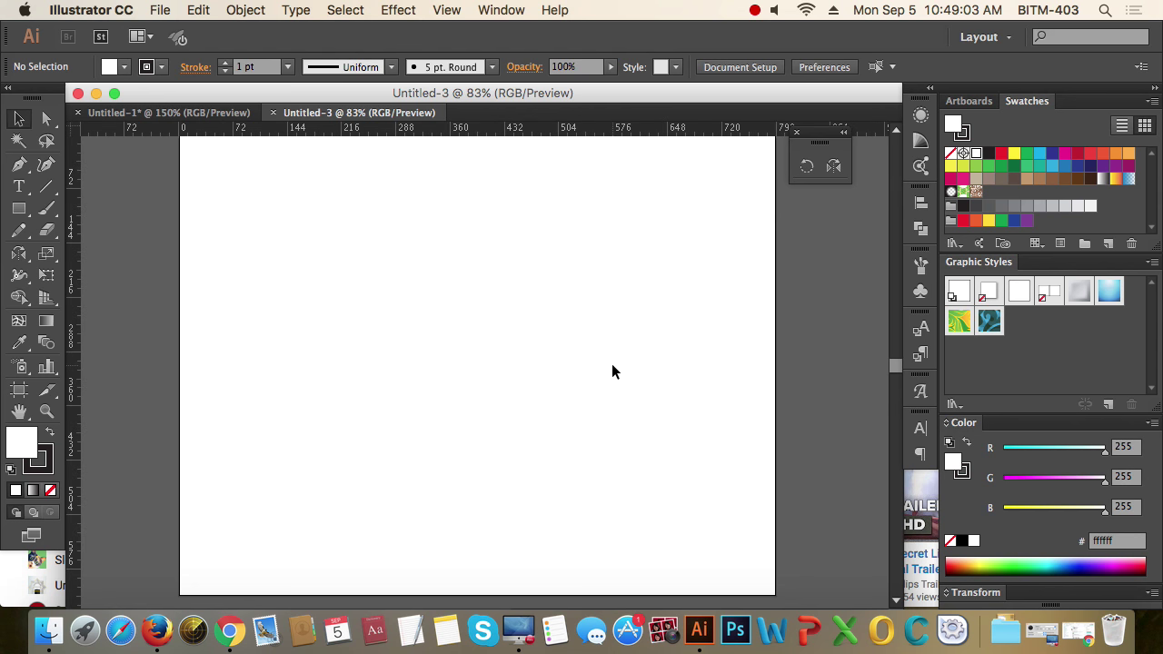
click(74, 282)
key(super+1)
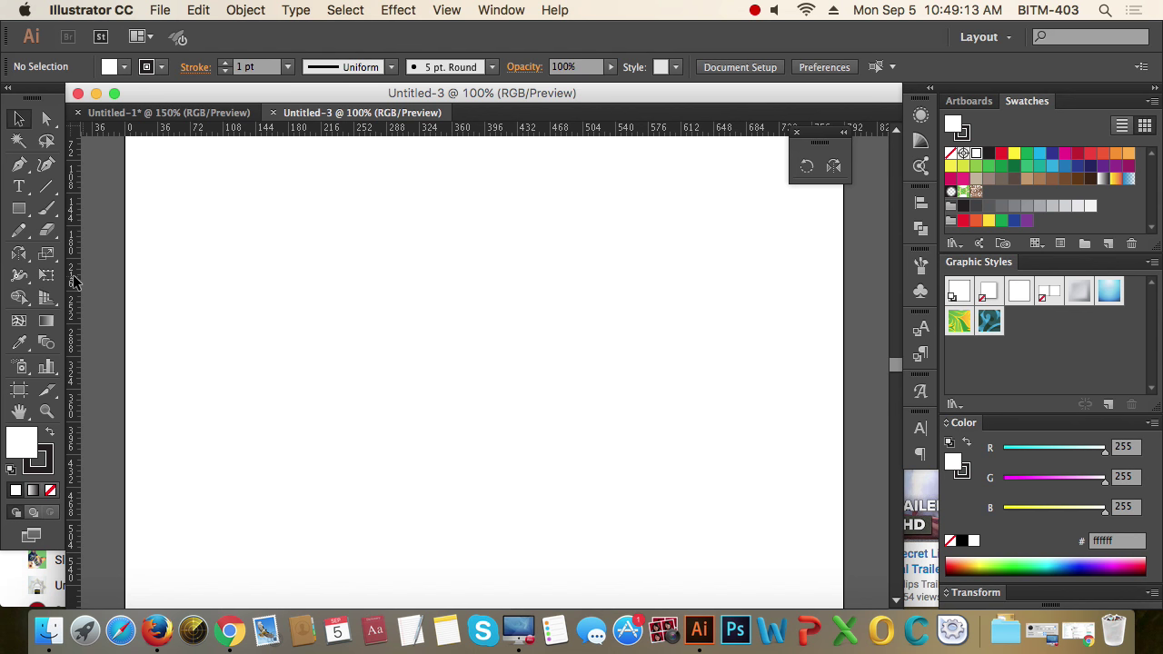
Drag three vertical guides from the left ruler onto the middle of the artboard
drag(74, 282, 522, 328)
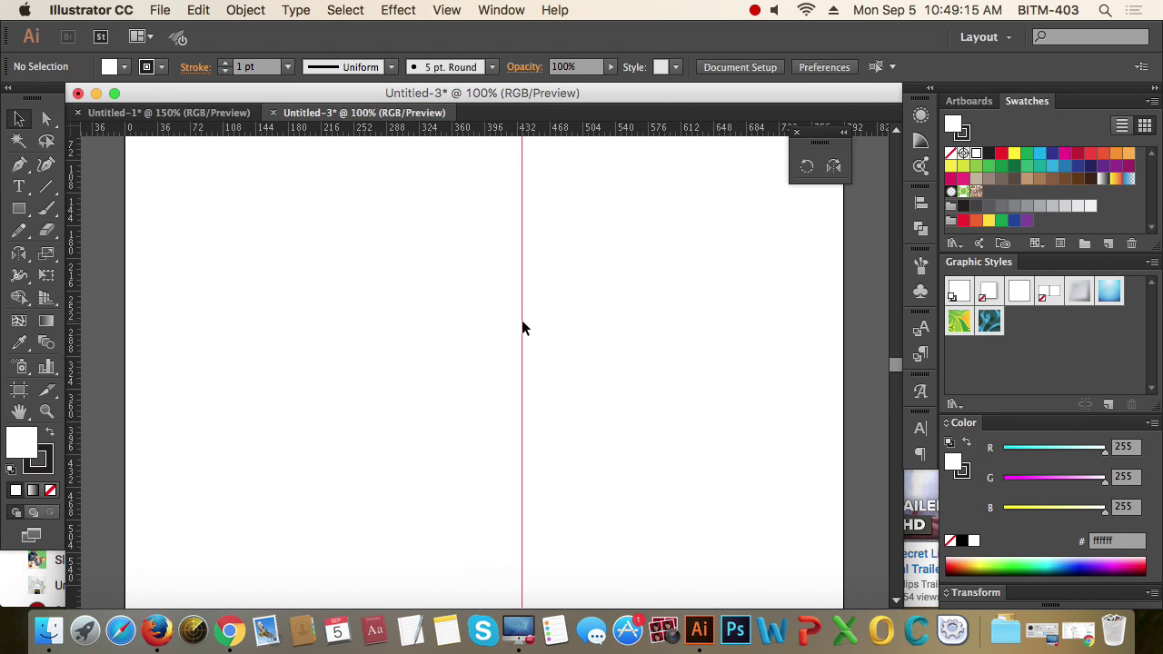
drag(77, 354, 511, 384)
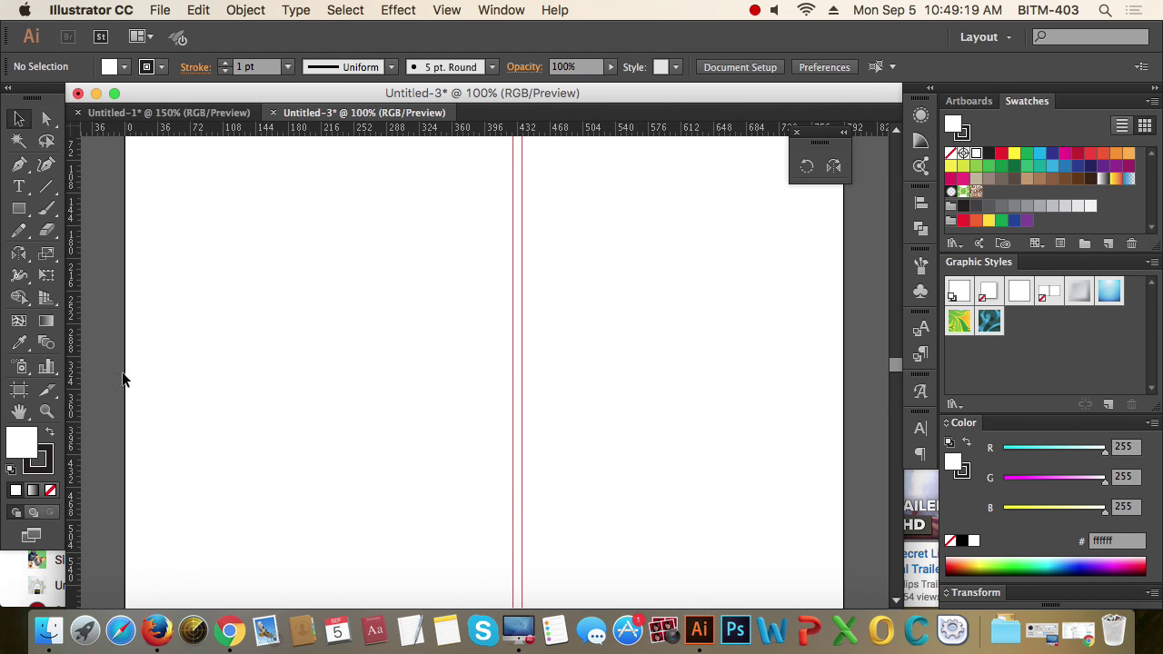
drag(76, 370, 491, 414)
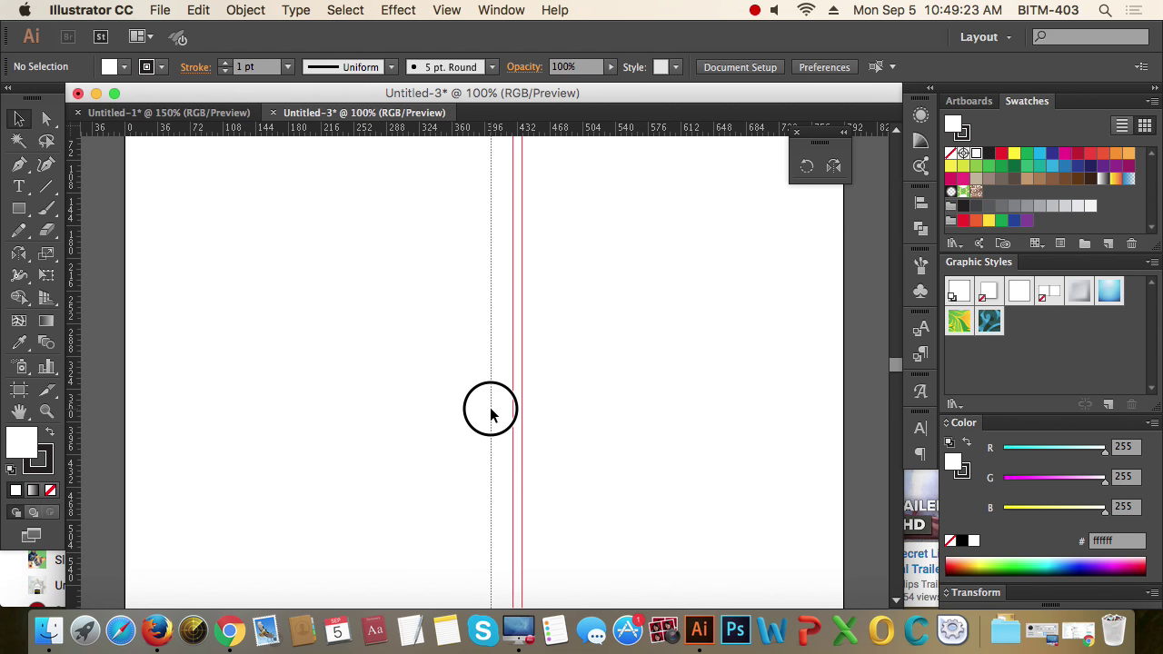
drag(491, 414, 491, 414)
right_click(564, 351)
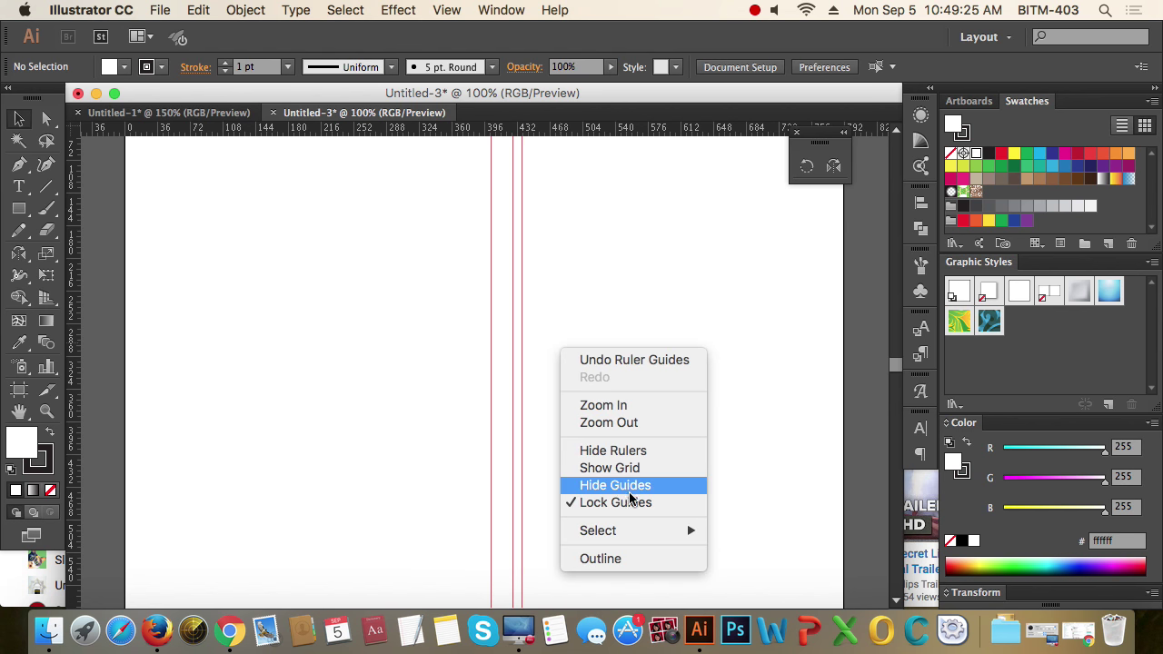
click(689, 277)
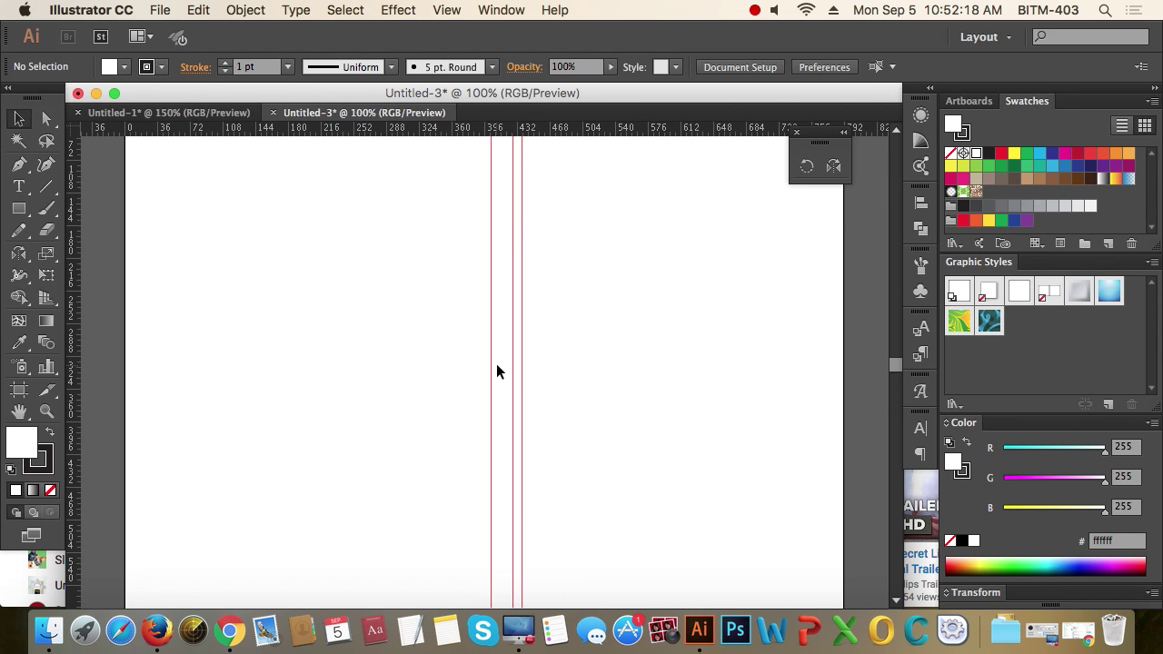
Draw the left half outline with the Pen tool: stem, ledge and curved top along the guides
click(19, 164)
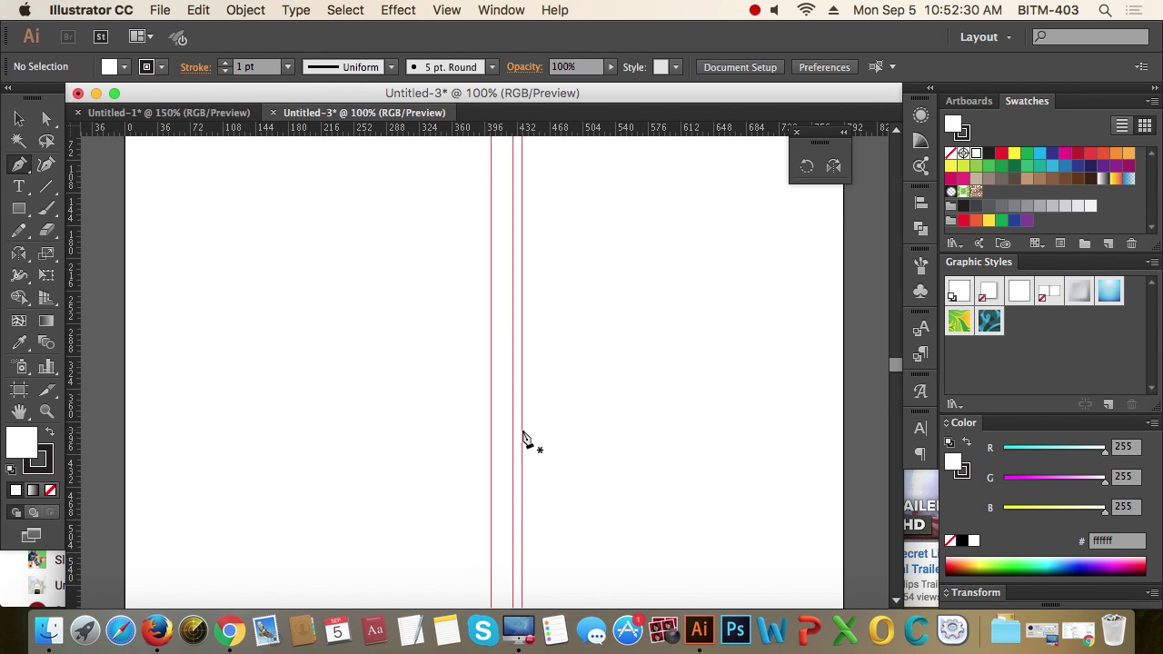
click(522, 363)
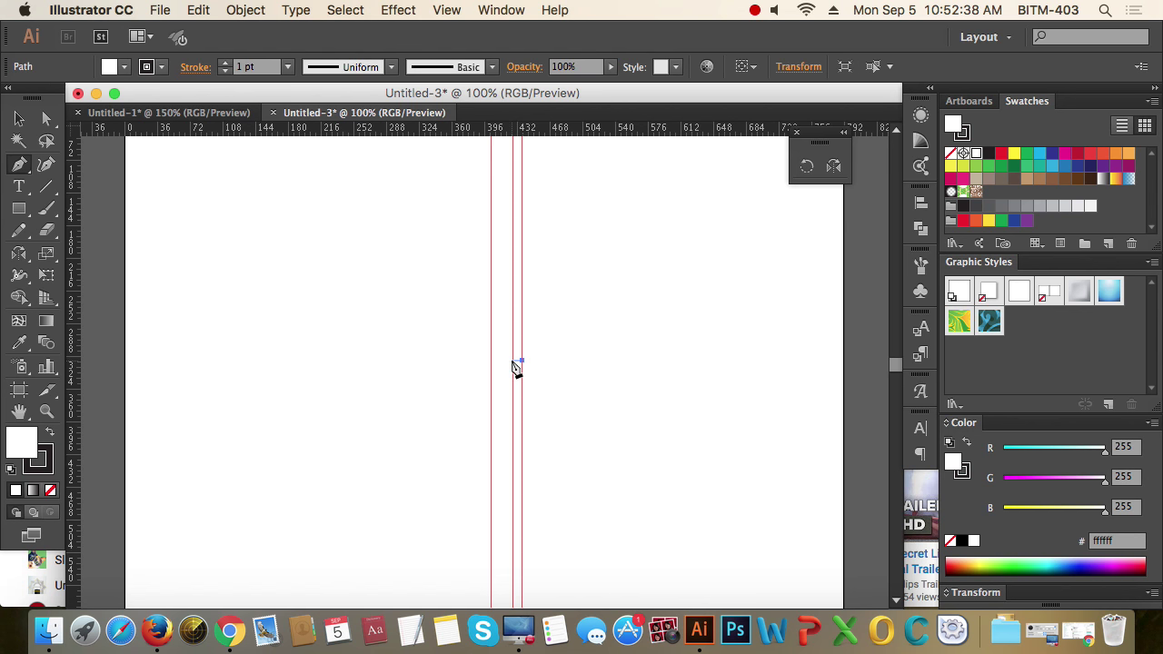
drag(514, 363, 519, 291)
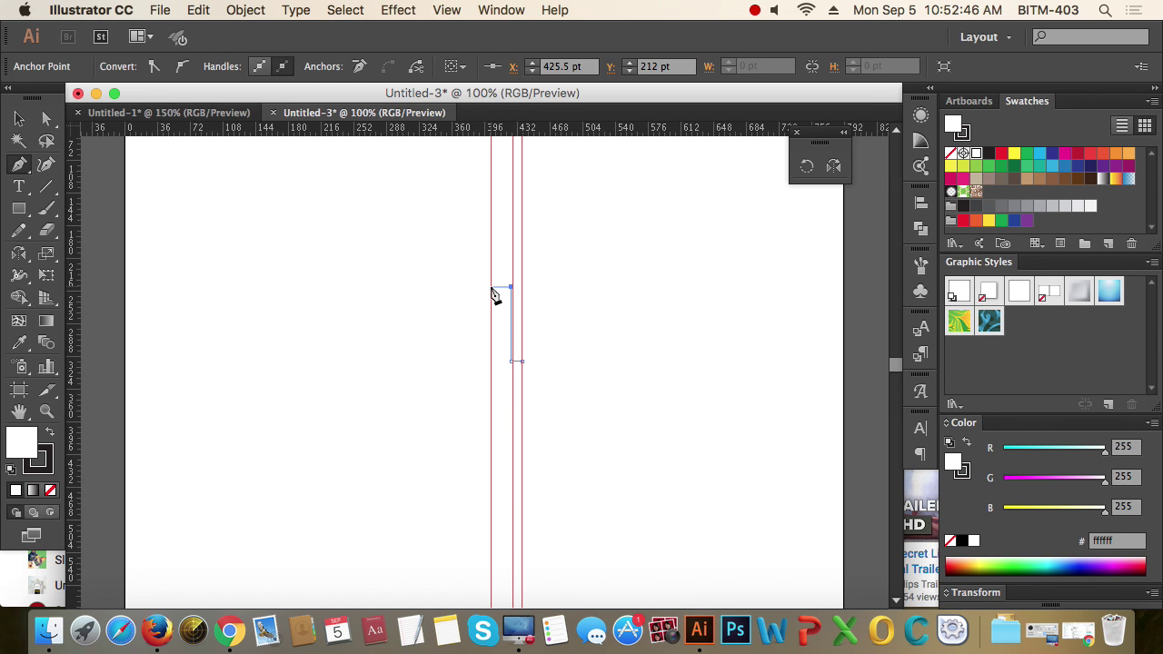
click(491, 289)
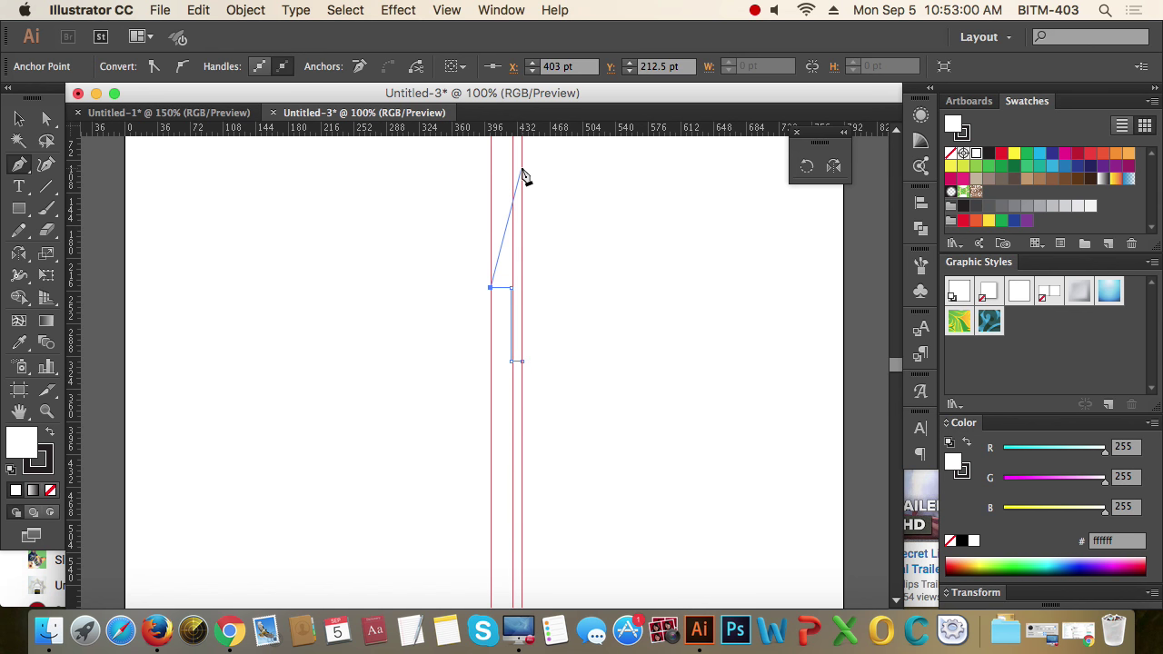
click(523, 172)
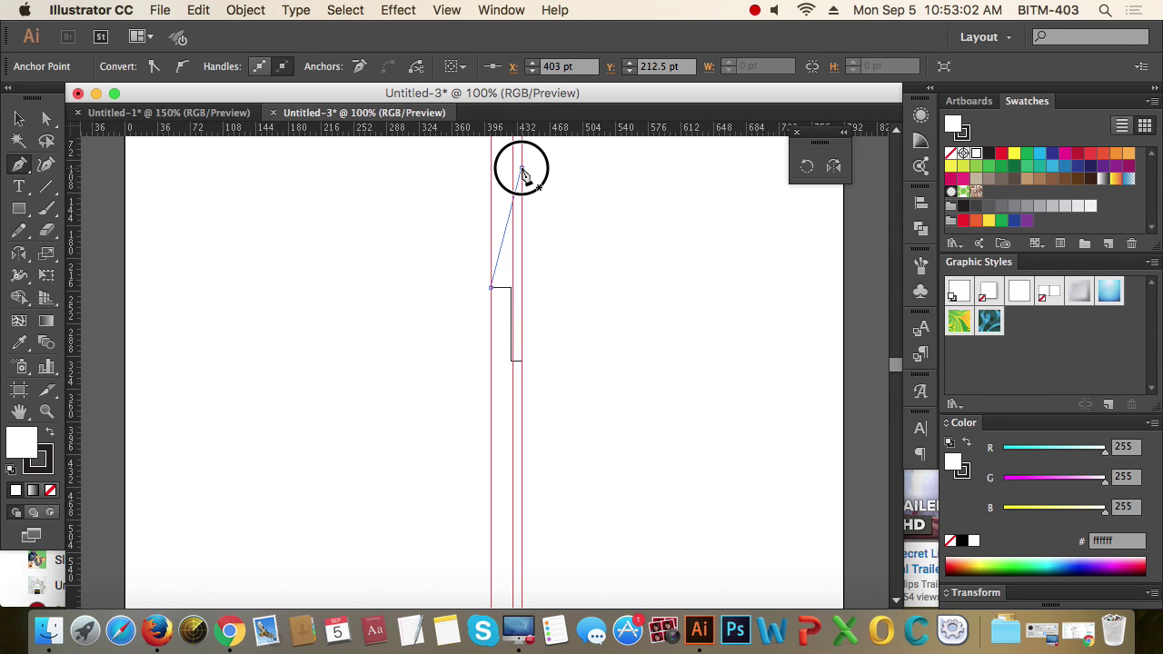
drag(522, 171, 567, 292)
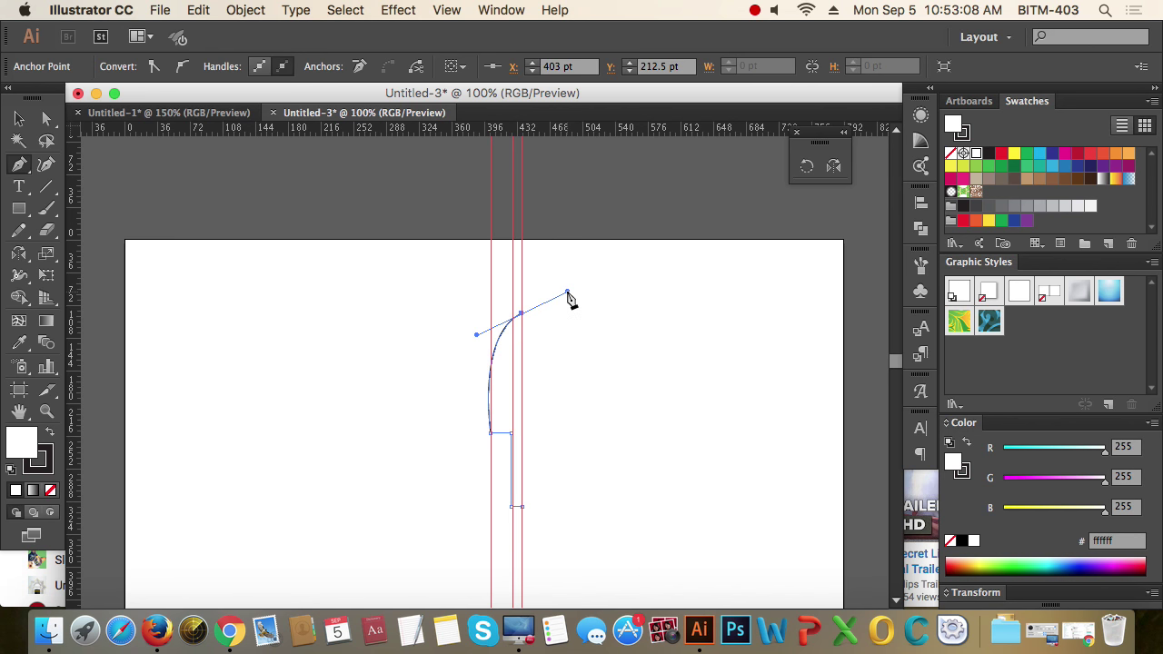
click(522, 313)
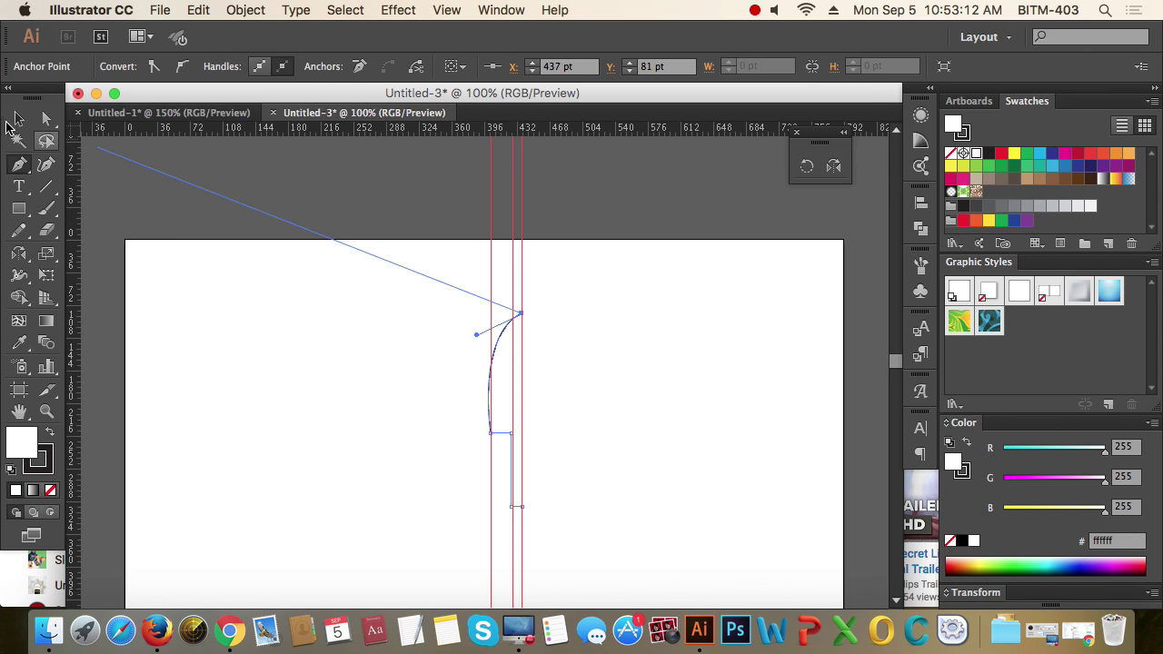
Deselect the finished half outline and toggle the guides off and back on with Cmd+;
click(18, 118)
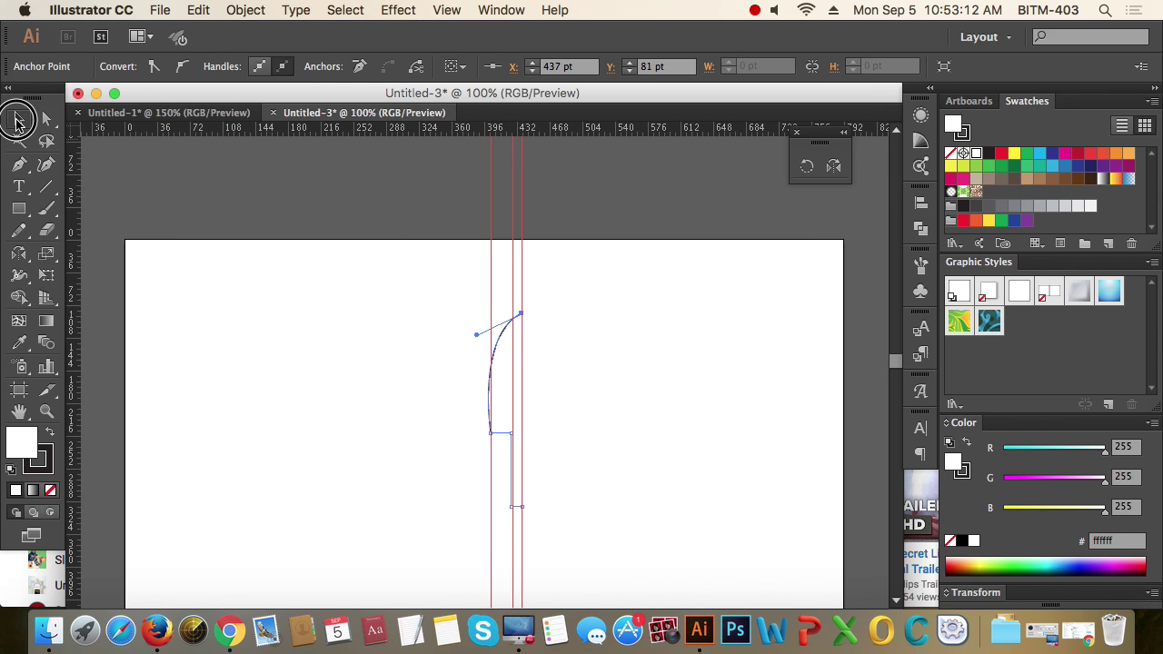
click(555, 432)
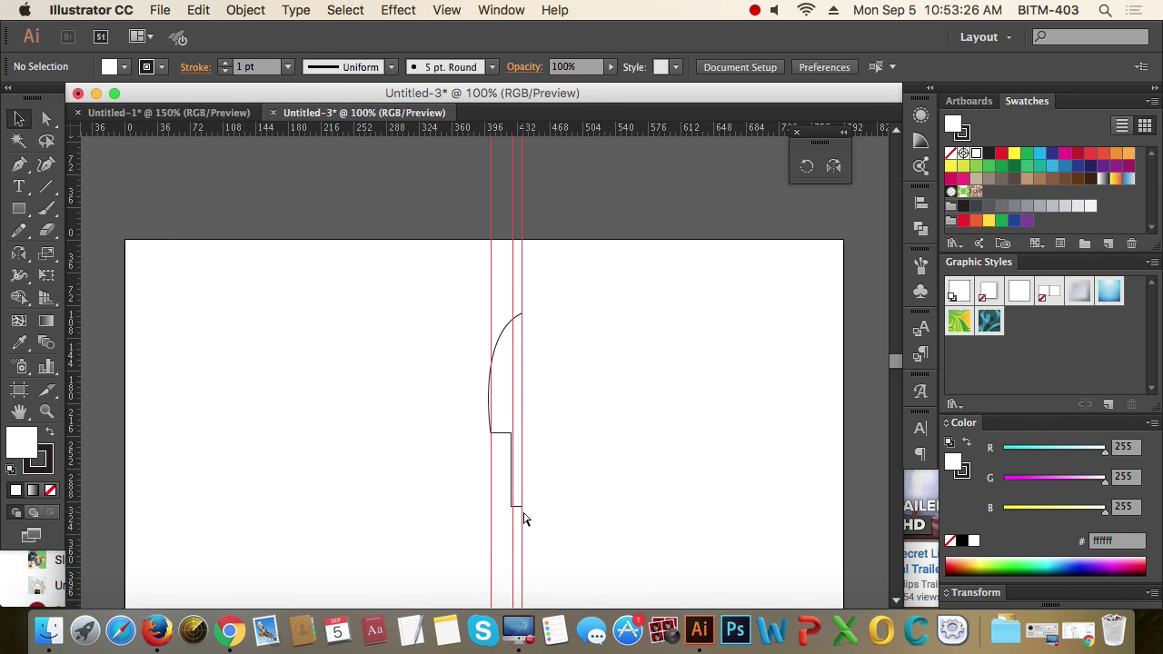
key(super+semicolon)
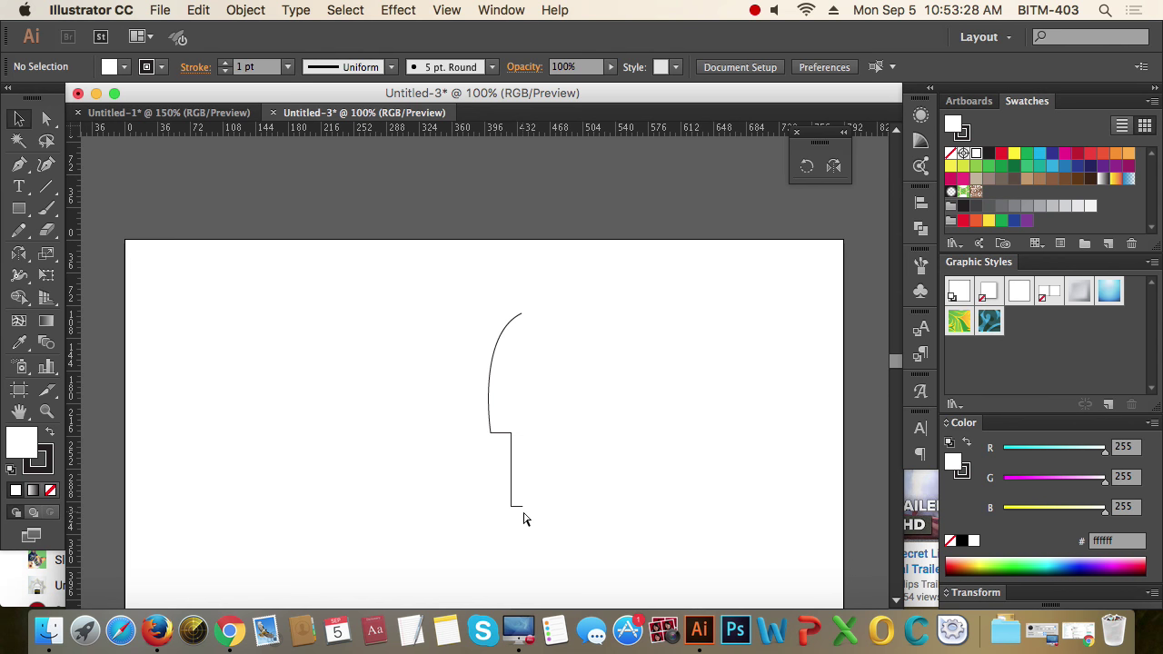
key(super+semicolon)
key(super+semicolon)
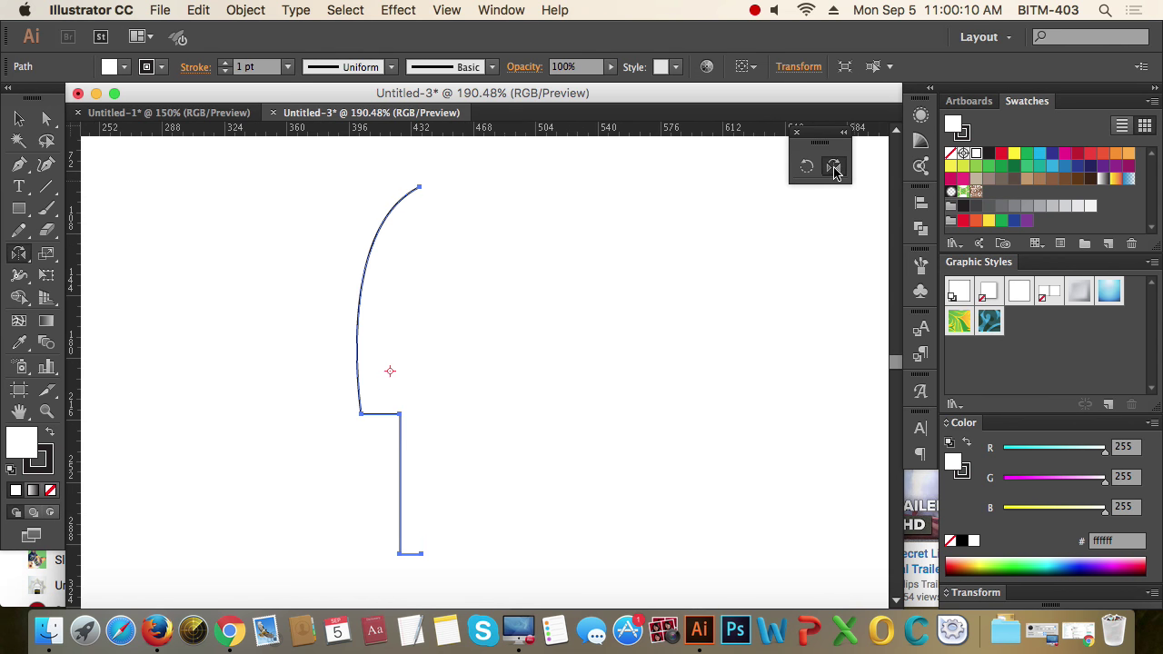
Reflect a vertical copy of the half outline around its bottom endpoint, then deselect the paddle
click(834, 168)
click(421, 553)
alt+click(421, 190)
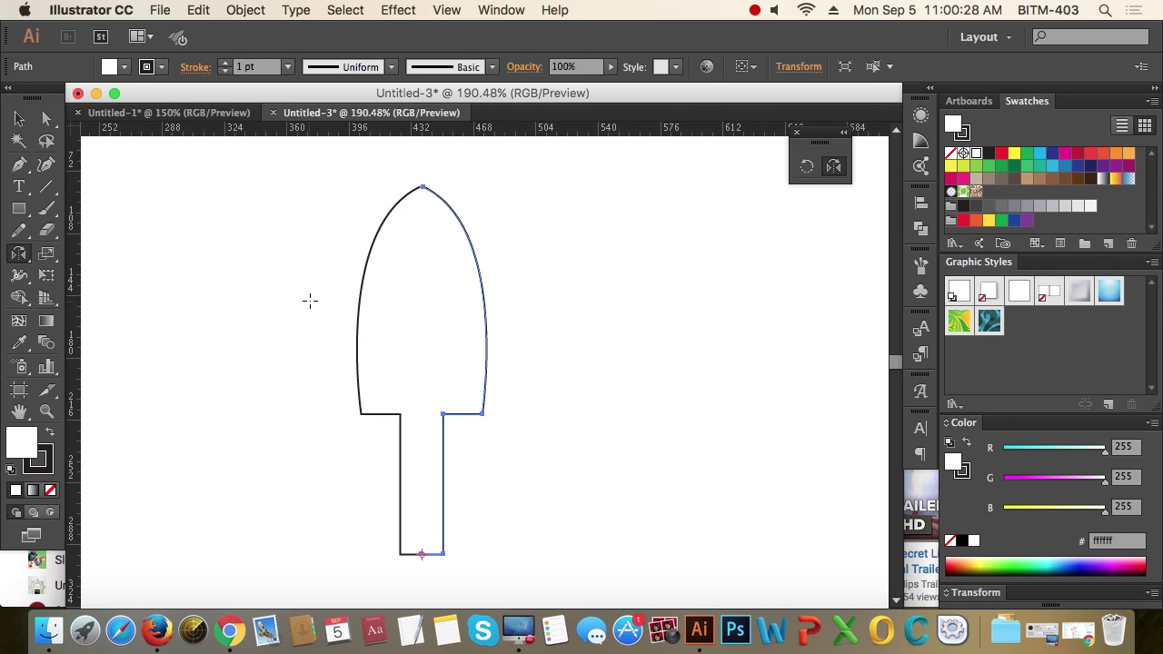
click(46, 118)
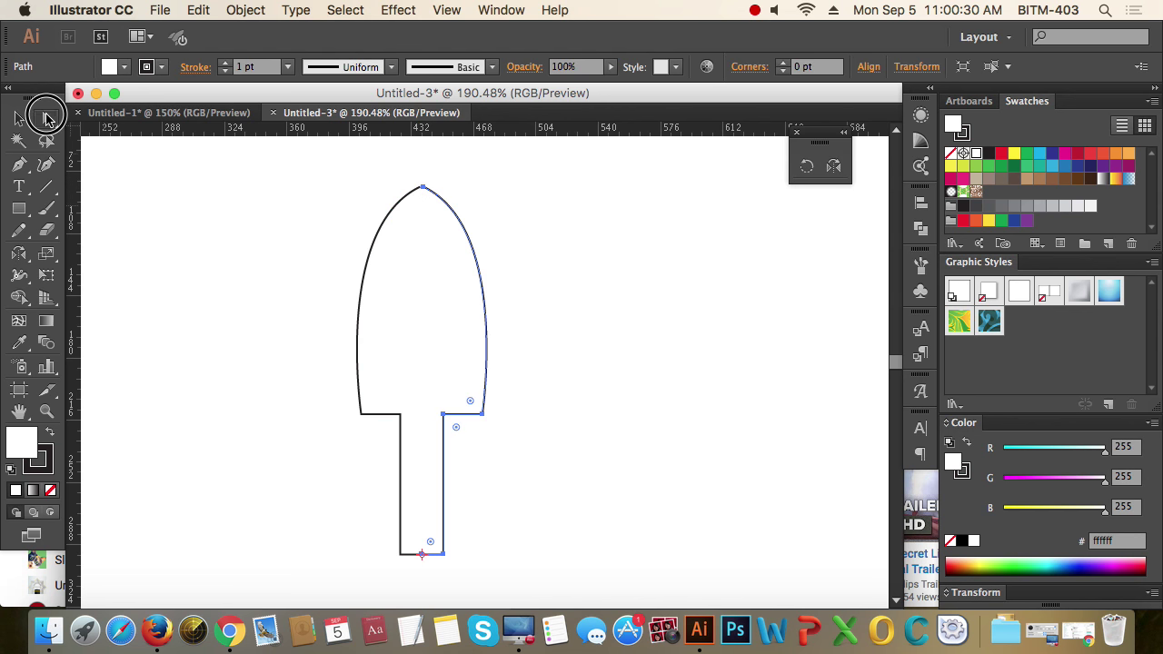
click(563, 285)
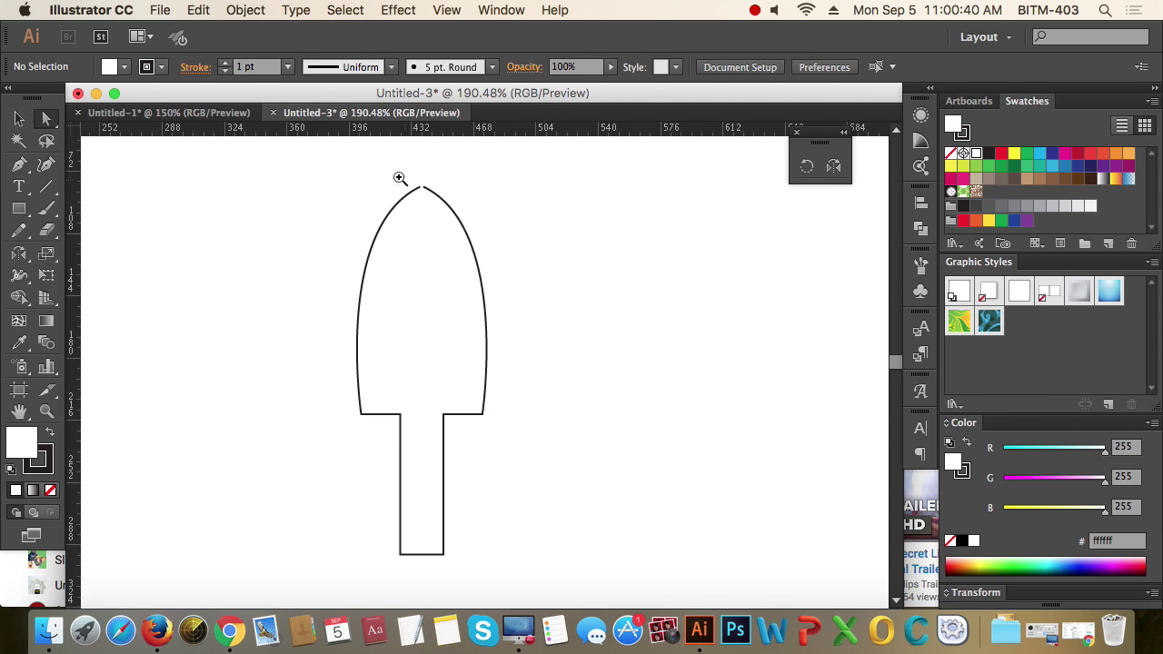
Join the two top end anchors across the gap with Object > Path > Join
drag(399, 178, 486, 229)
mouse_move(260, 200)
mouse_down()
mouse_move(519, 368)
mouse_move(623, 390)
mouse_up()
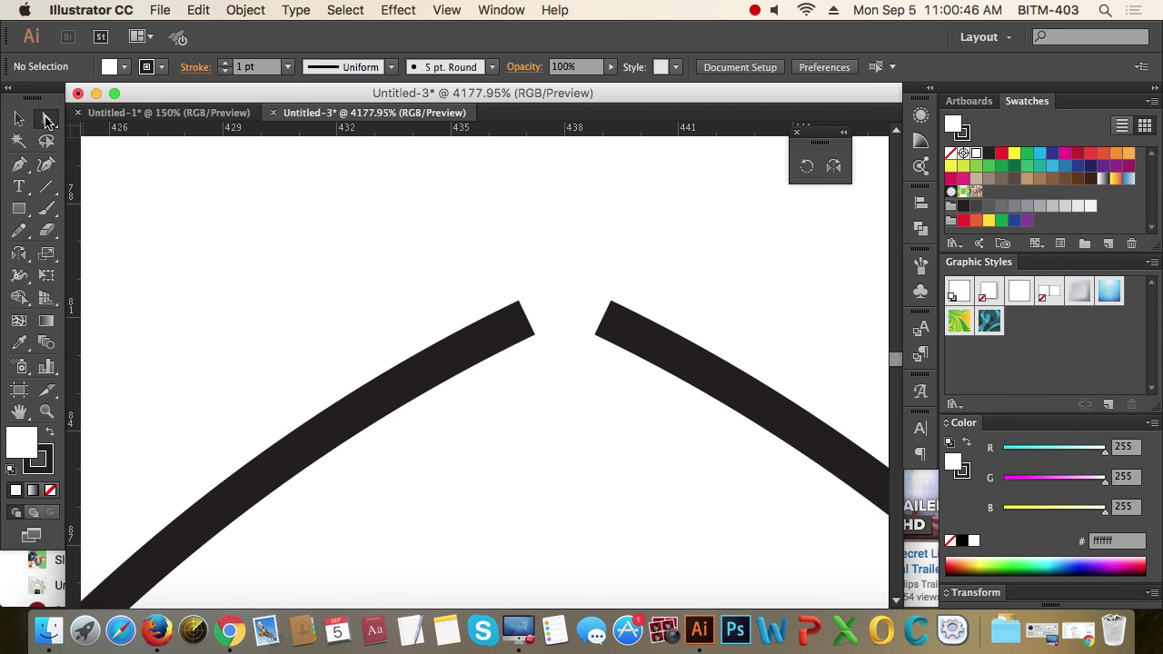
drag(407, 191, 741, 451)
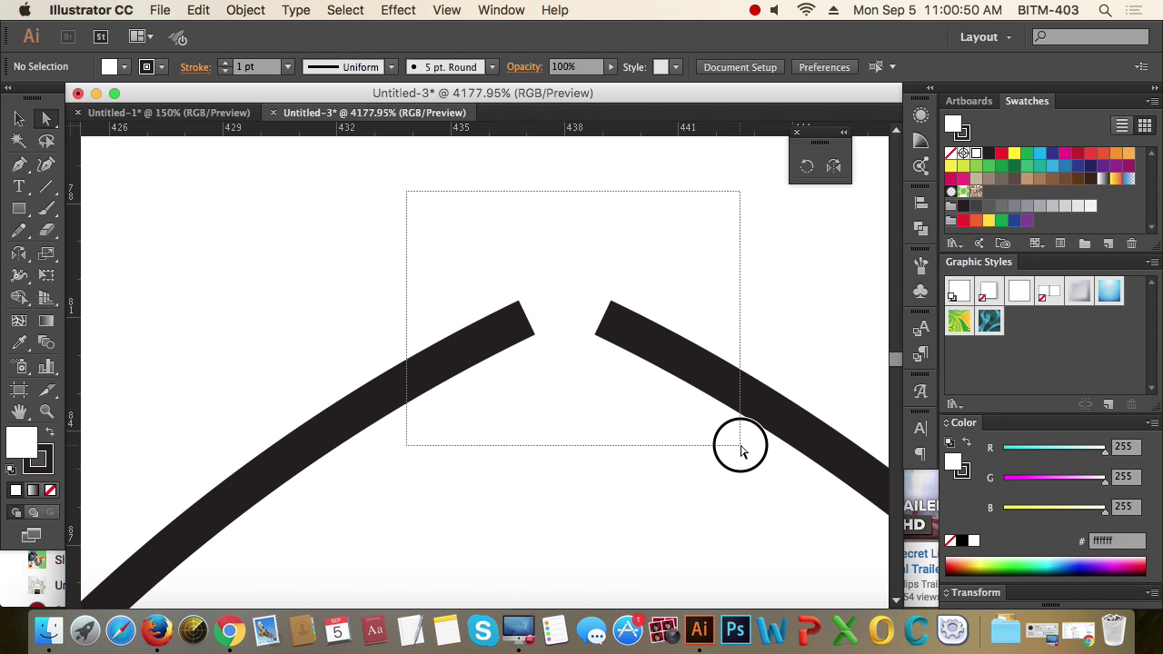
drag(740, 447, 741, 447)
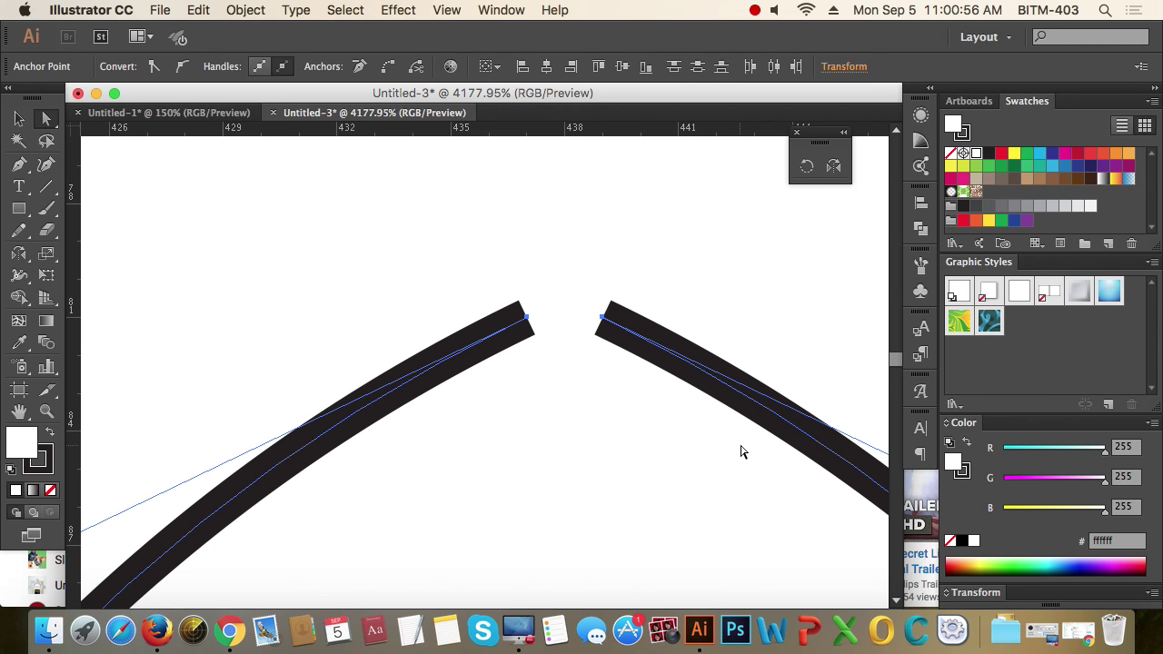
click(245, 10)
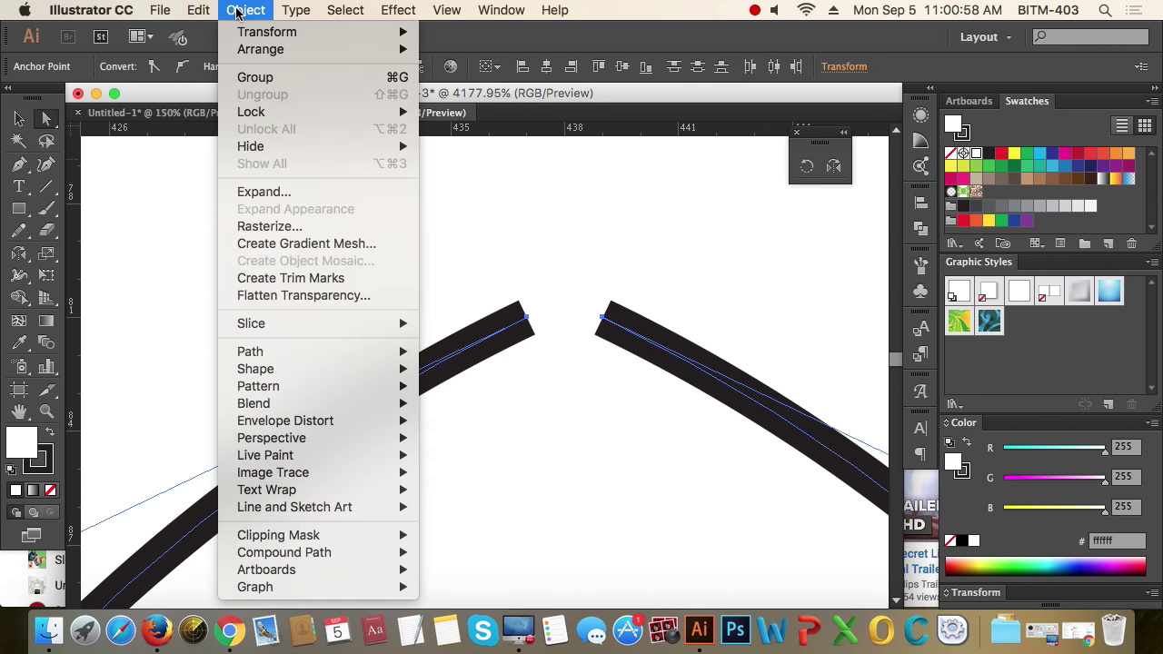
mouse_move(250, 351)
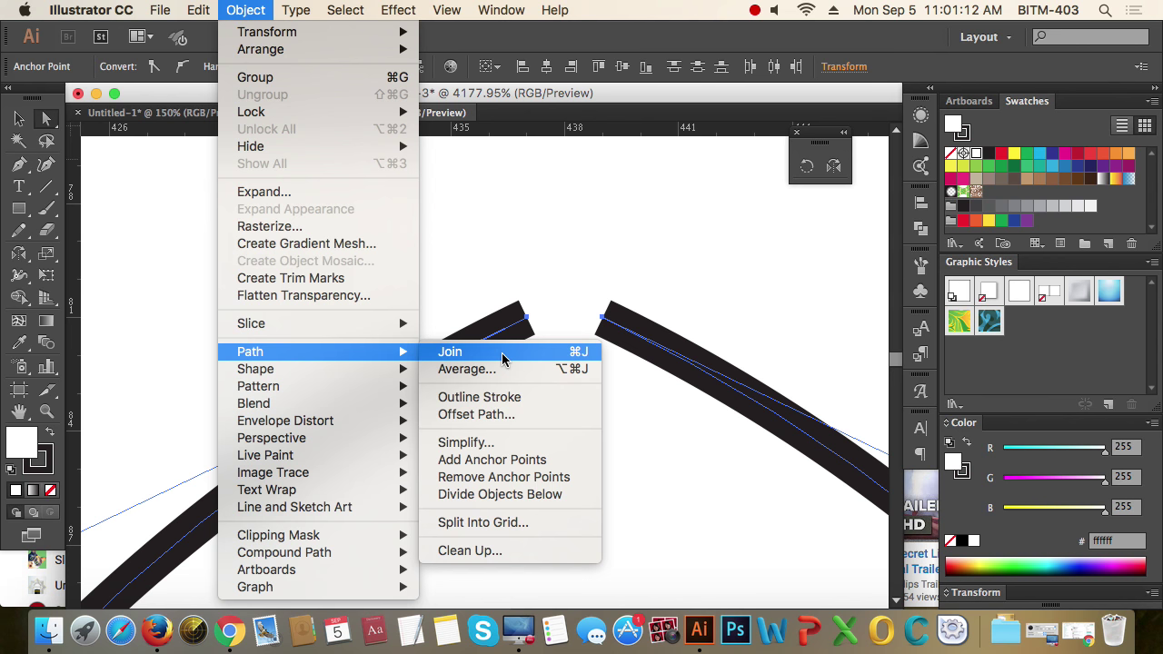
click(504, 359)
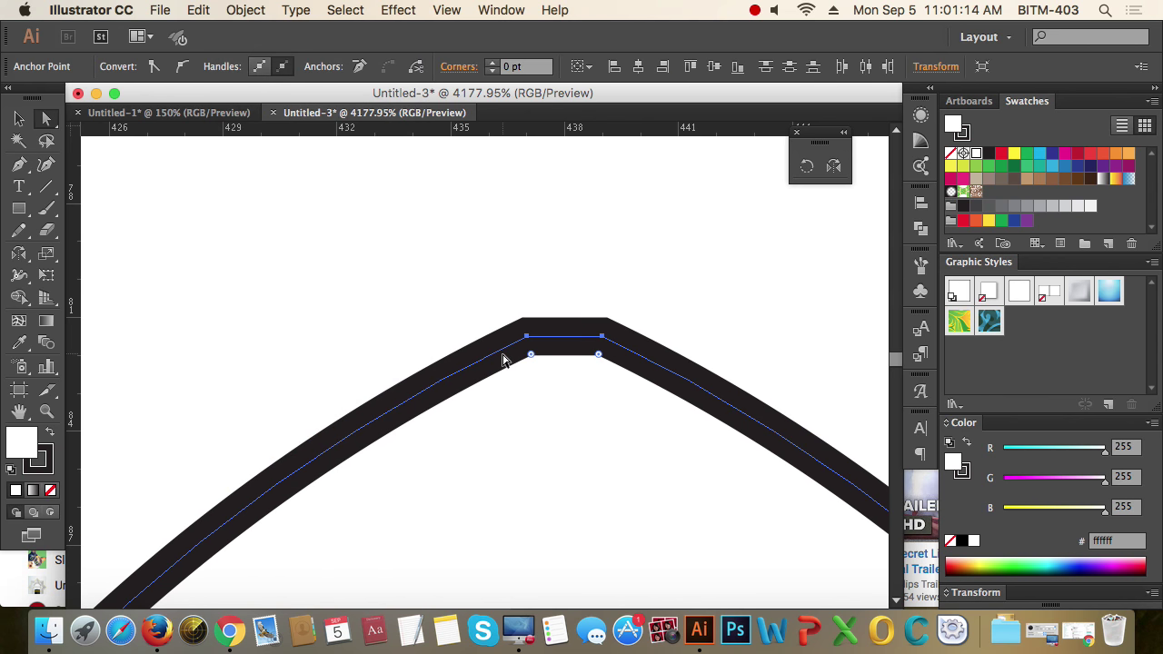
alt+click(568, 408)
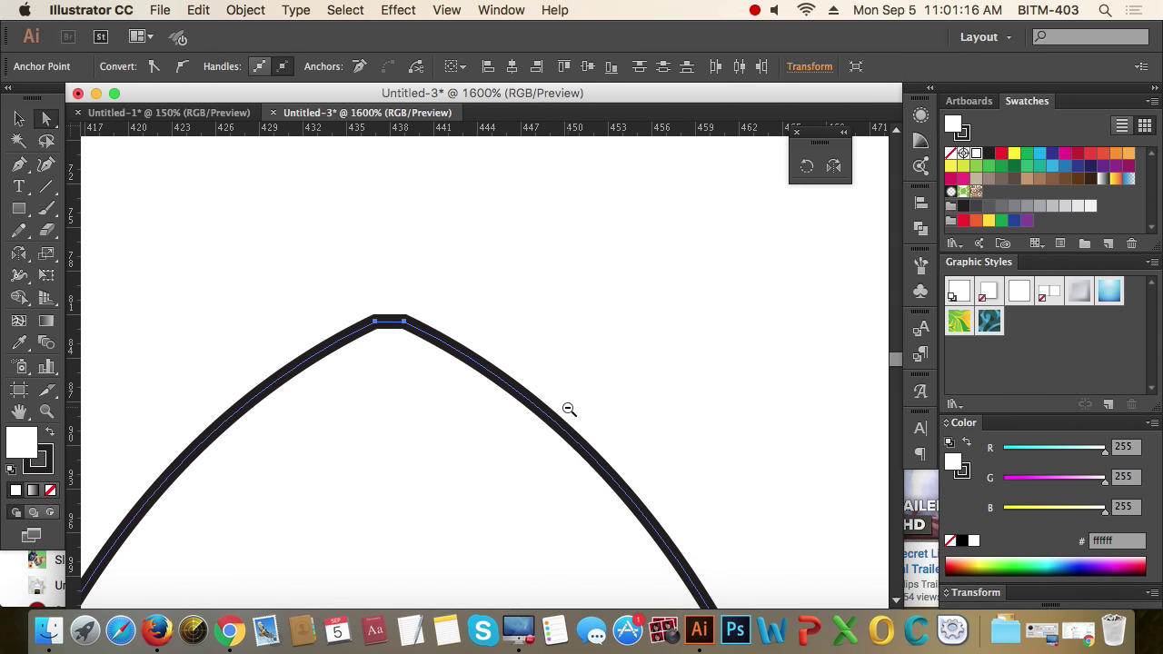
alt+click(568, 414)
Join the stem's open bottom endpoints with Object > Path > Join to close the paddle
scroll(569, 407, down, 5)
scroll(591, 213, down, 3)
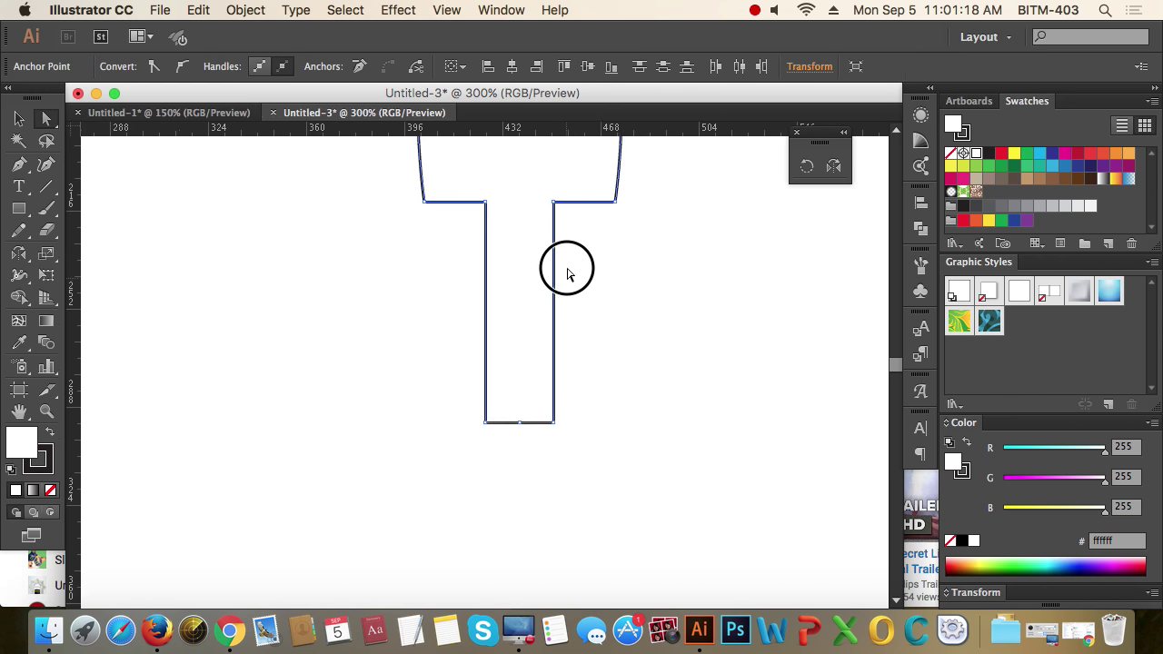
scroll(565, 267, down, 1)
drag(515, 387, 545, 436)
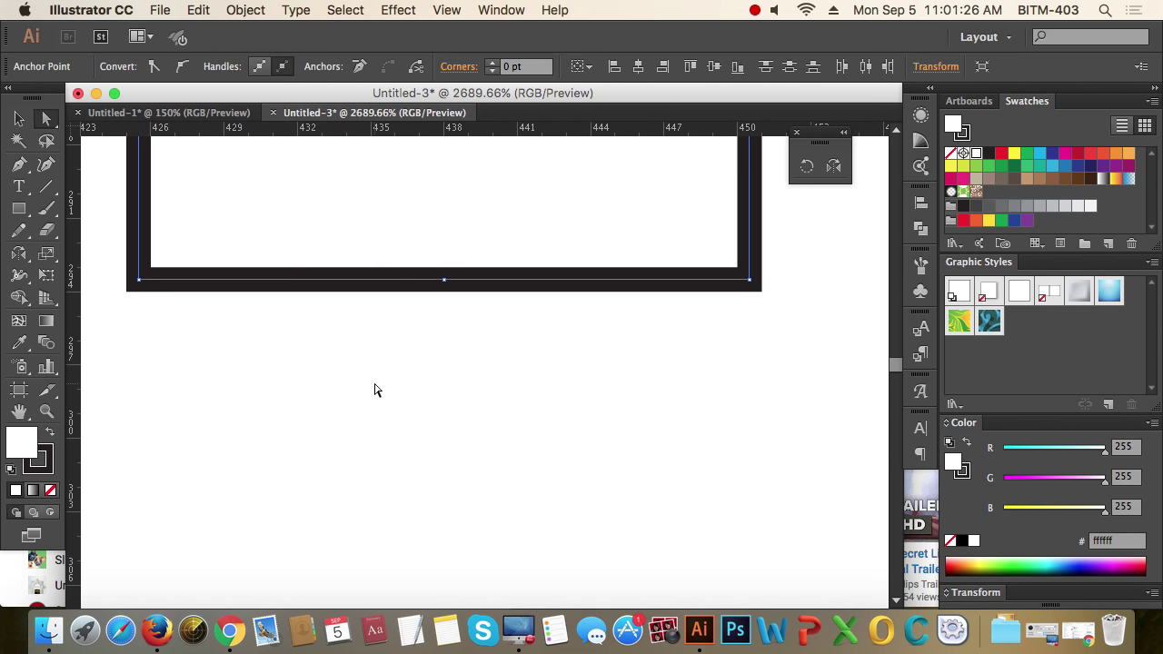
mouse_move(367, 403)
mouse_down()
mouse_move(536, 191)
mouse_move(523, 190)
mouse_up()
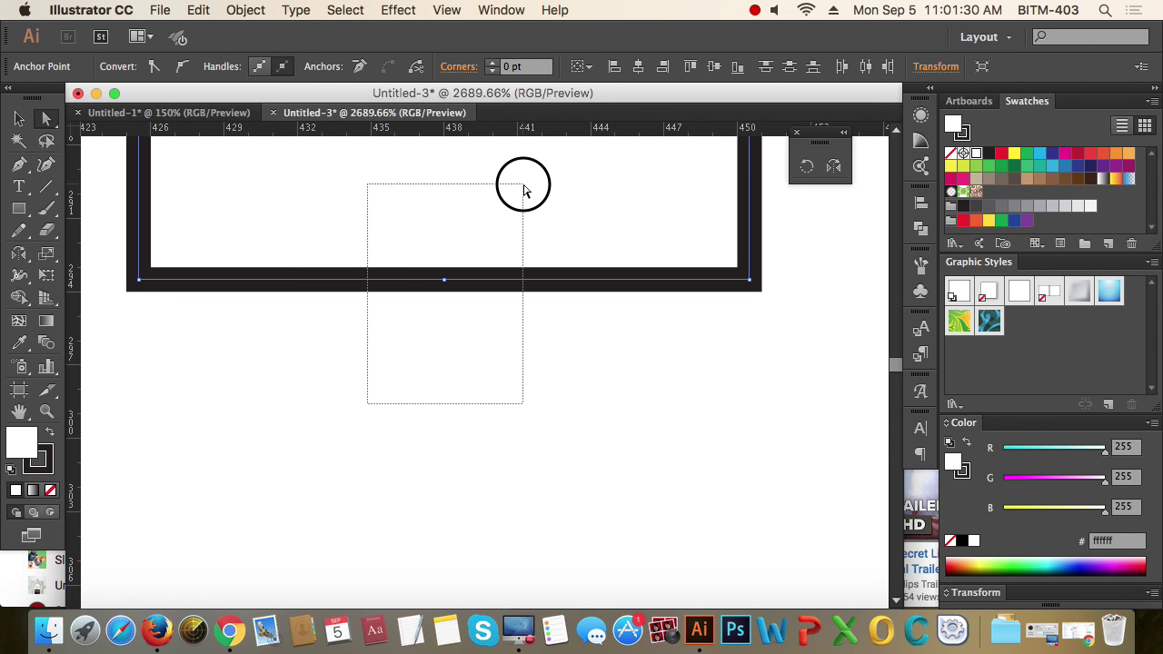
drag(524, 191, 523, 190)
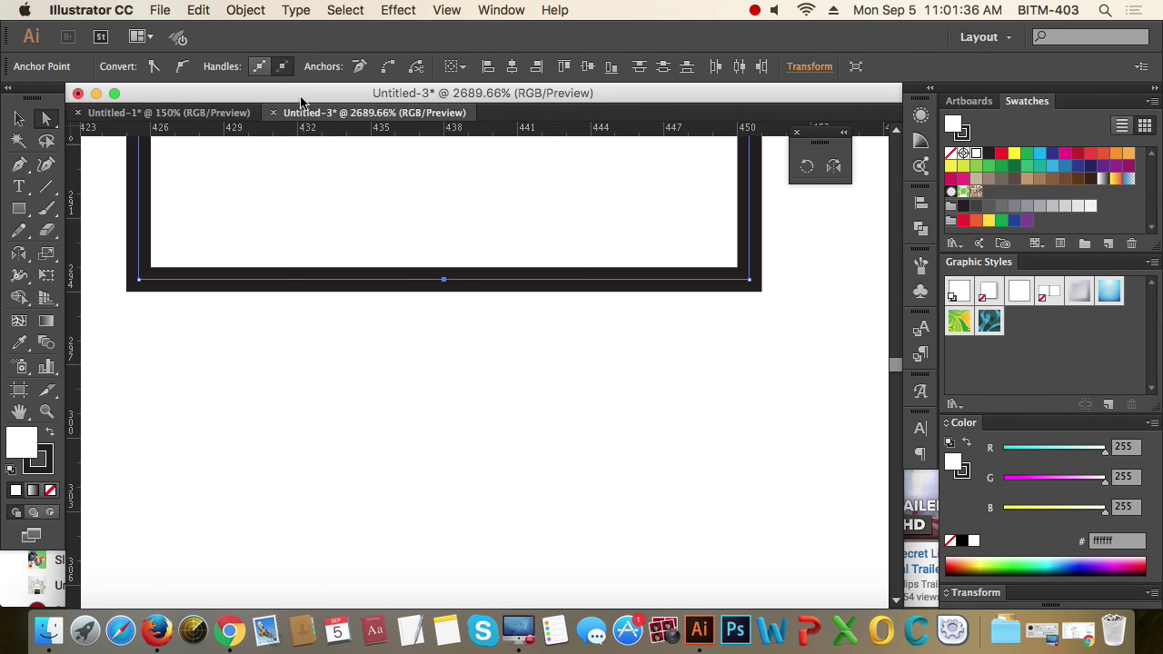
click(245, 10)
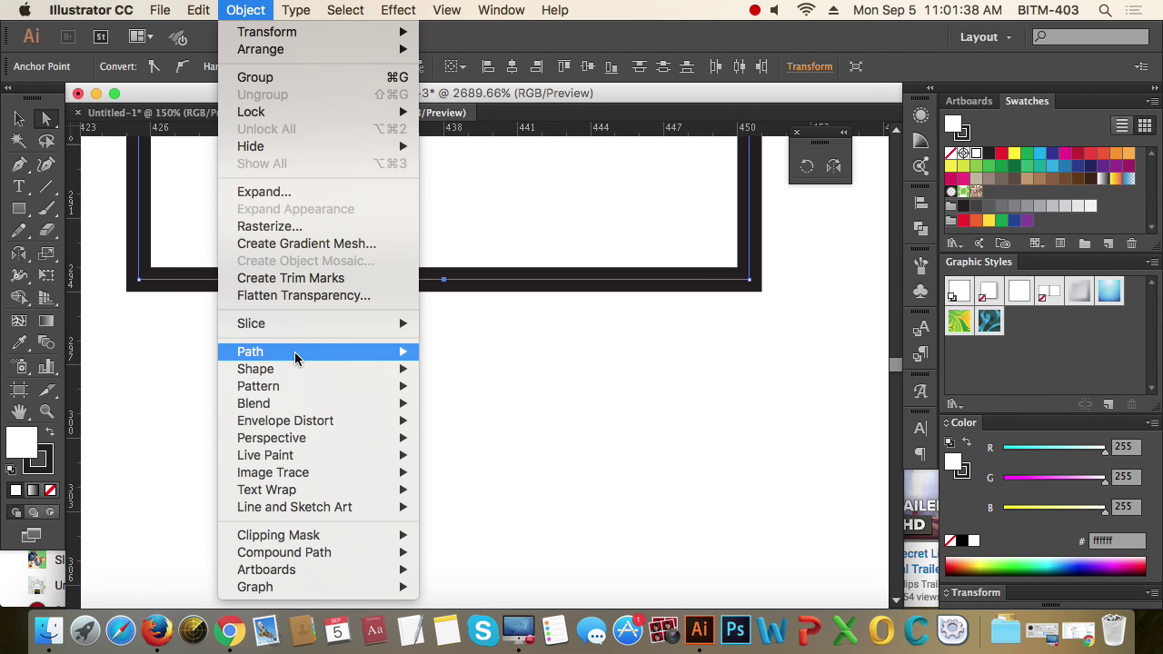
click(479, 360)
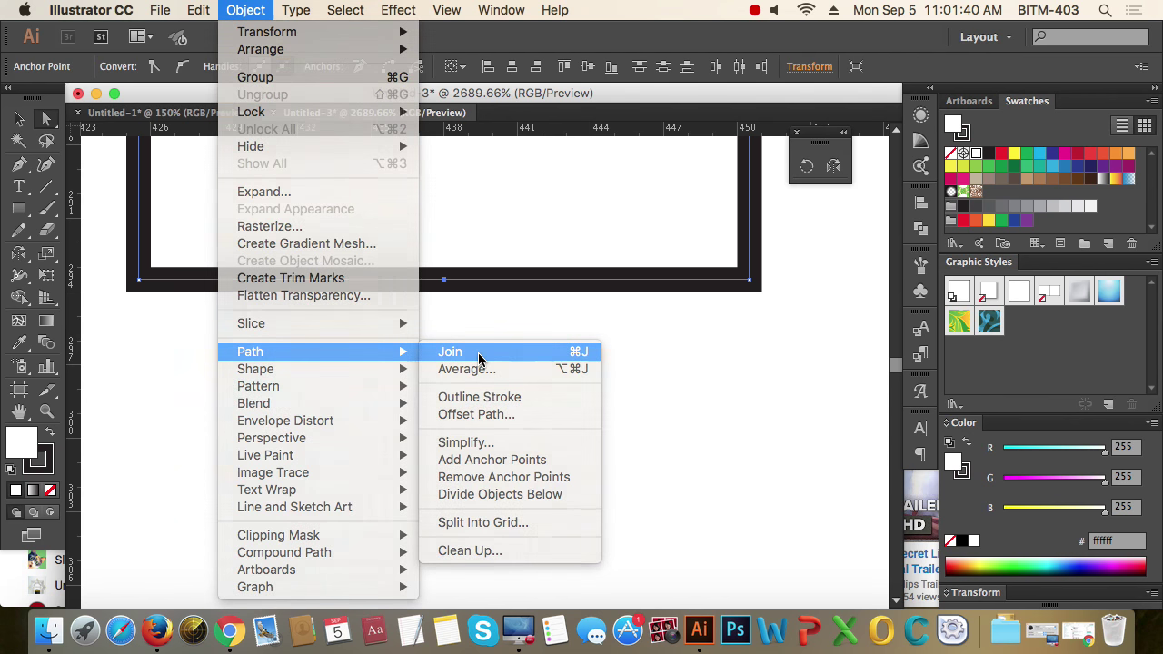
click(481, 361)
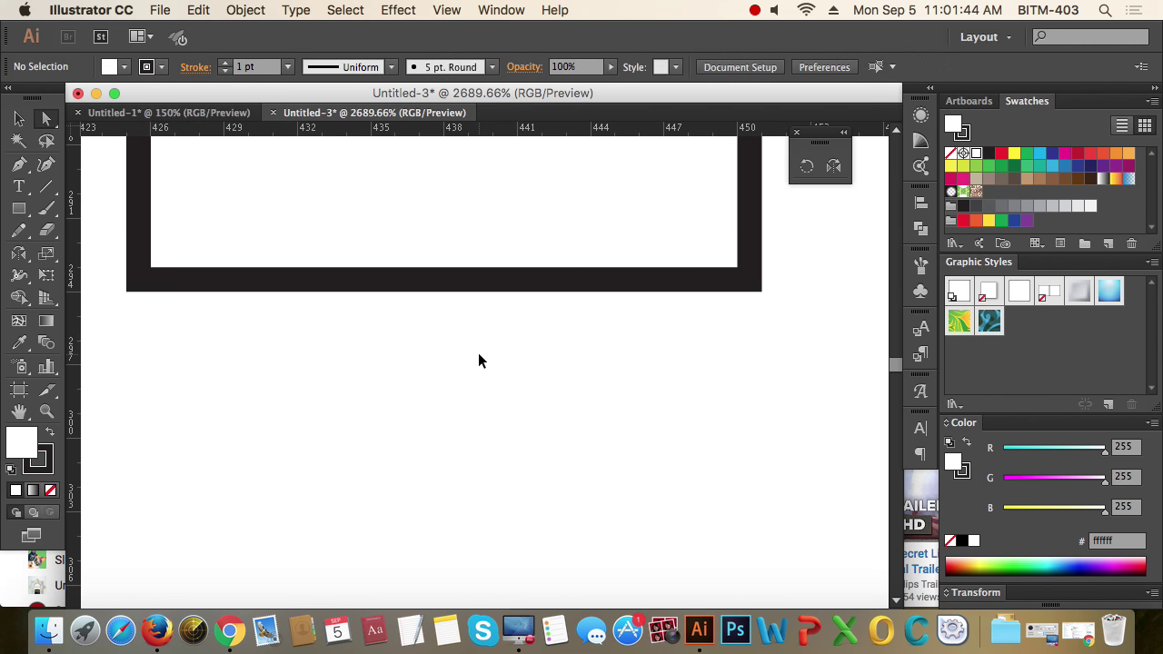
Fit the artboard in the window with Cmd+0 and select the whole spade shape
key(super+0)
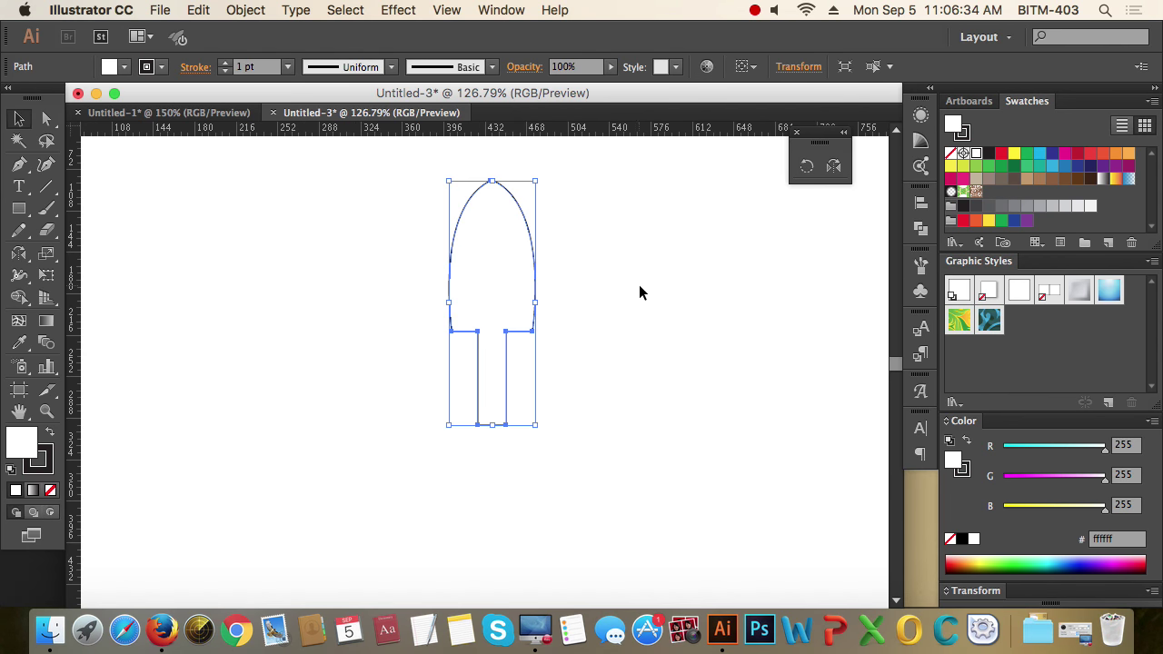
click(641, 291)
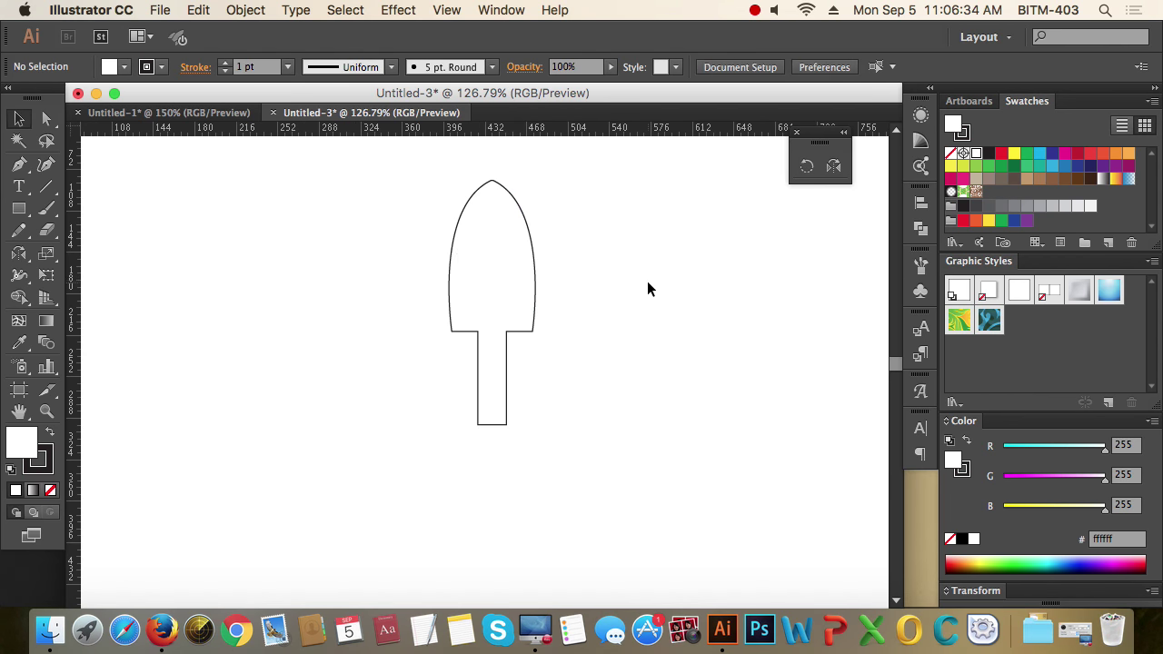
drag(402, 224, 606, 359)
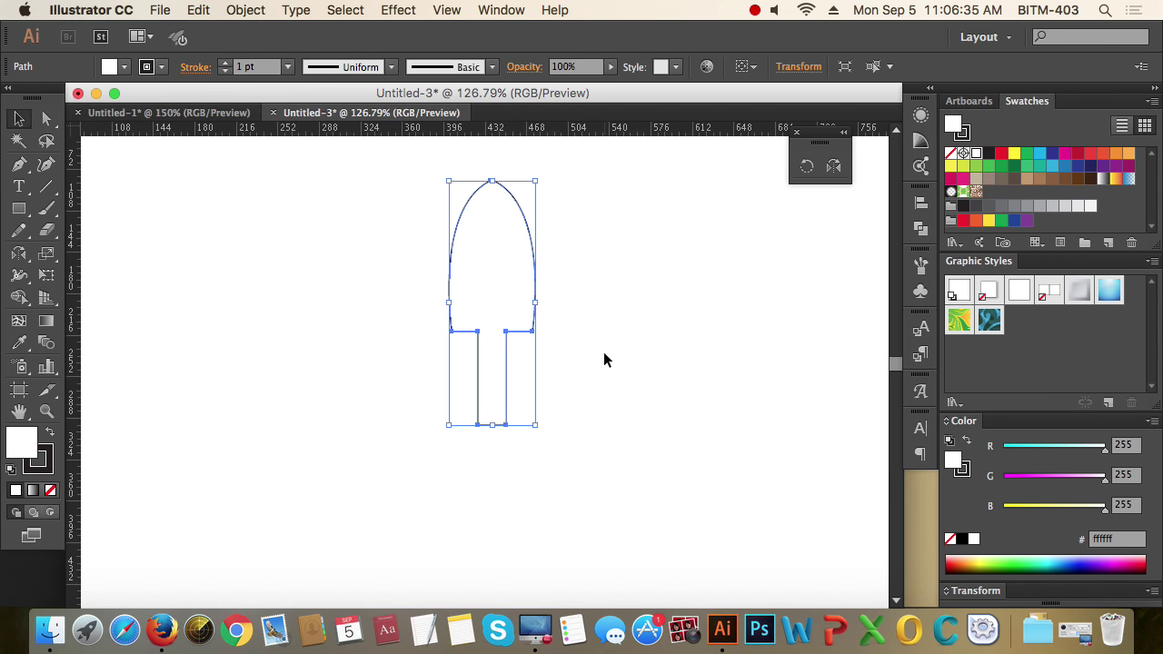
click(807, 167)
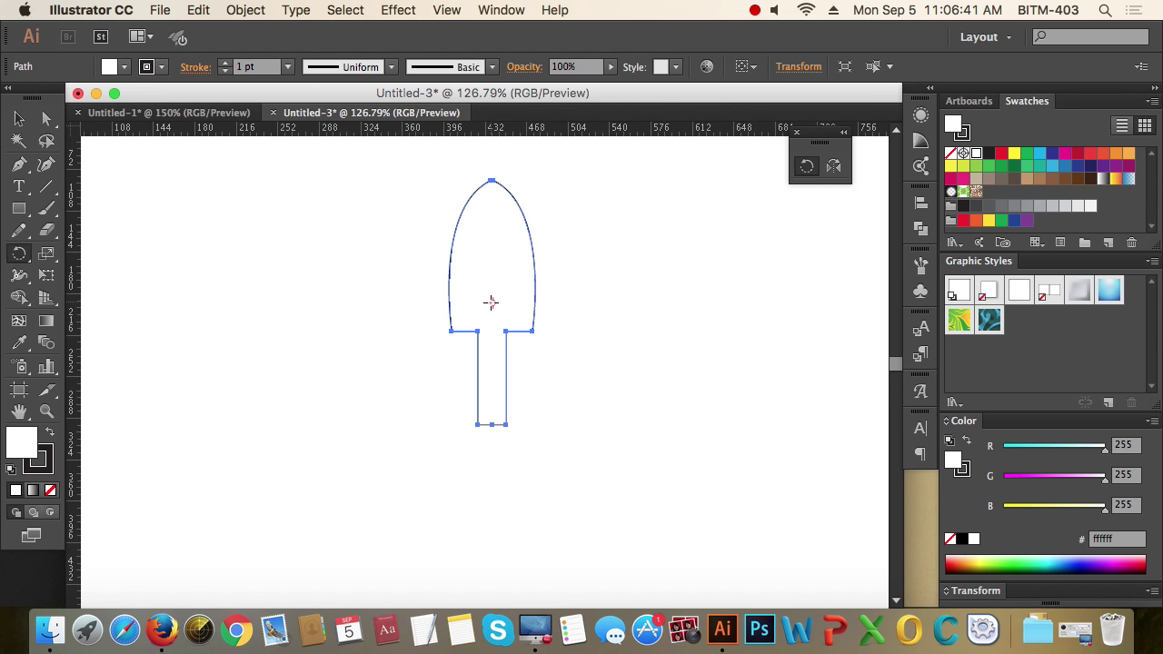
click(491, 341)
drag(504, 212, 469, 197)
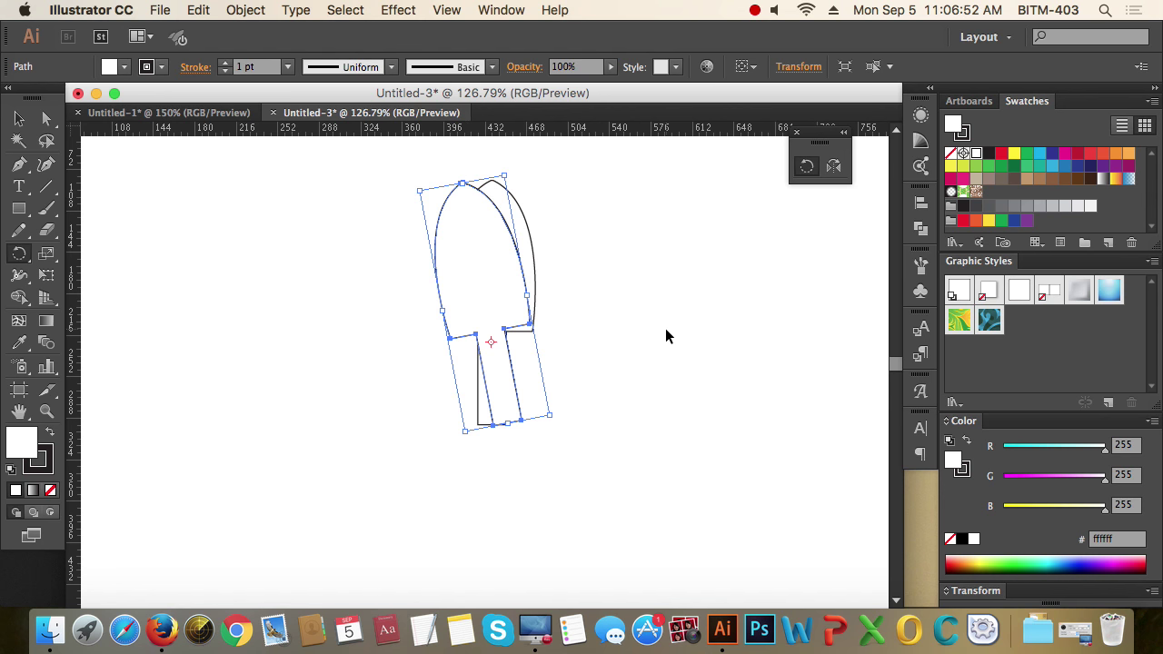
key(ctrl+z)
click(20, 121)
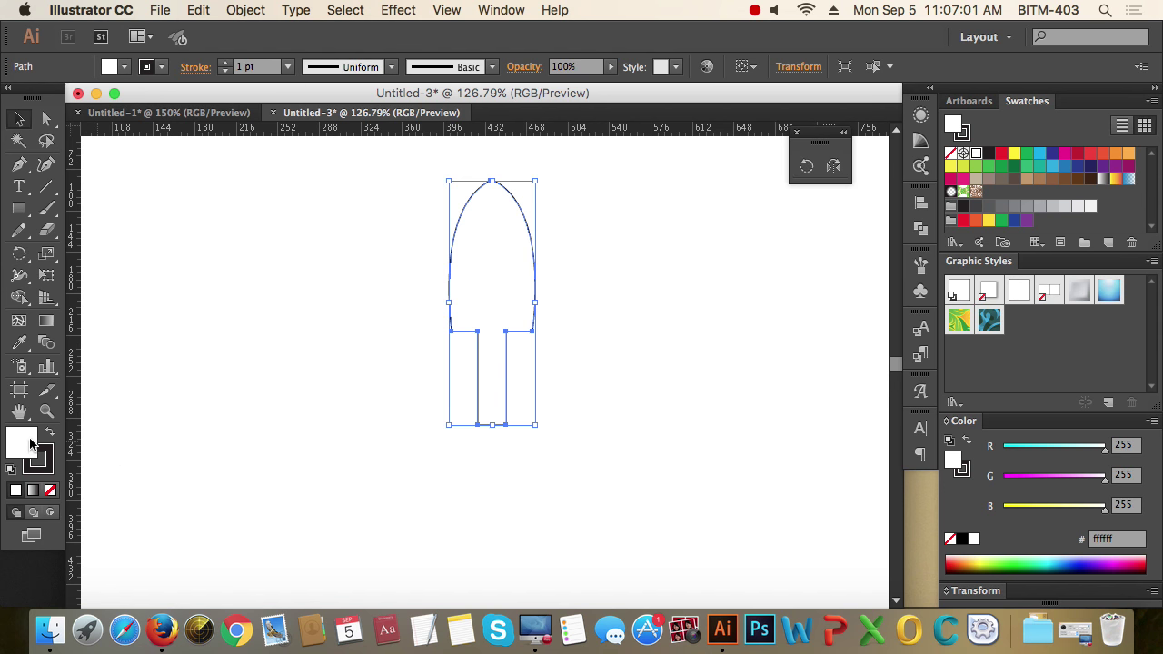
Set the spade's fill to None, leaving only its 1 pt stroke, and reselect it
click(50, 490)
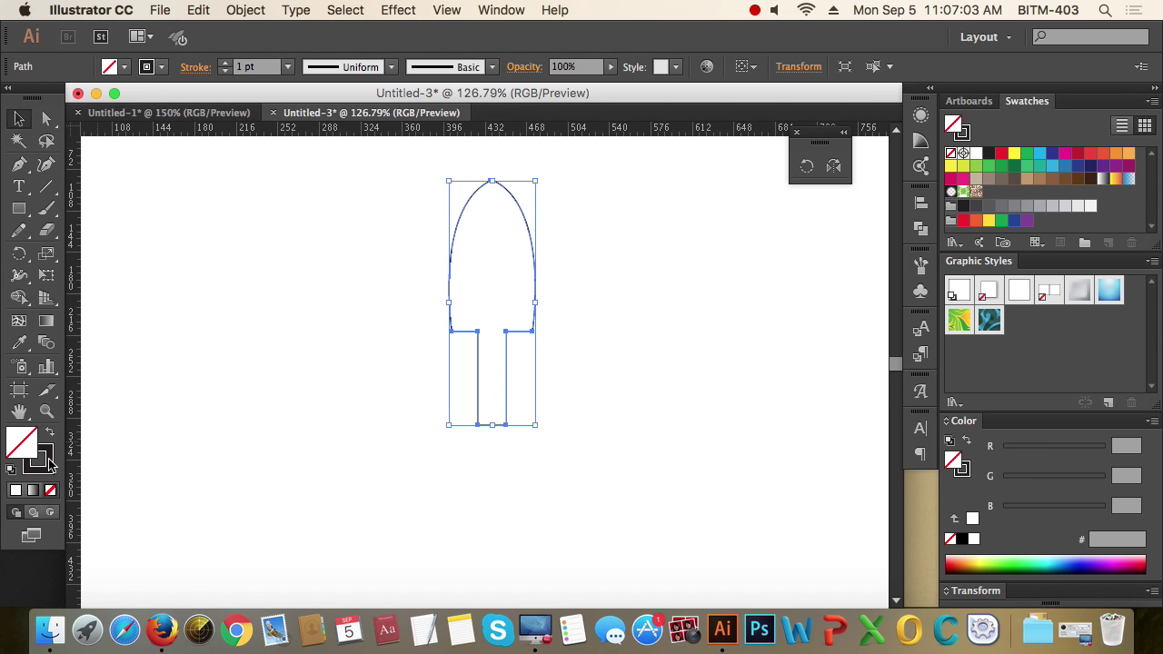
click(48, 463)
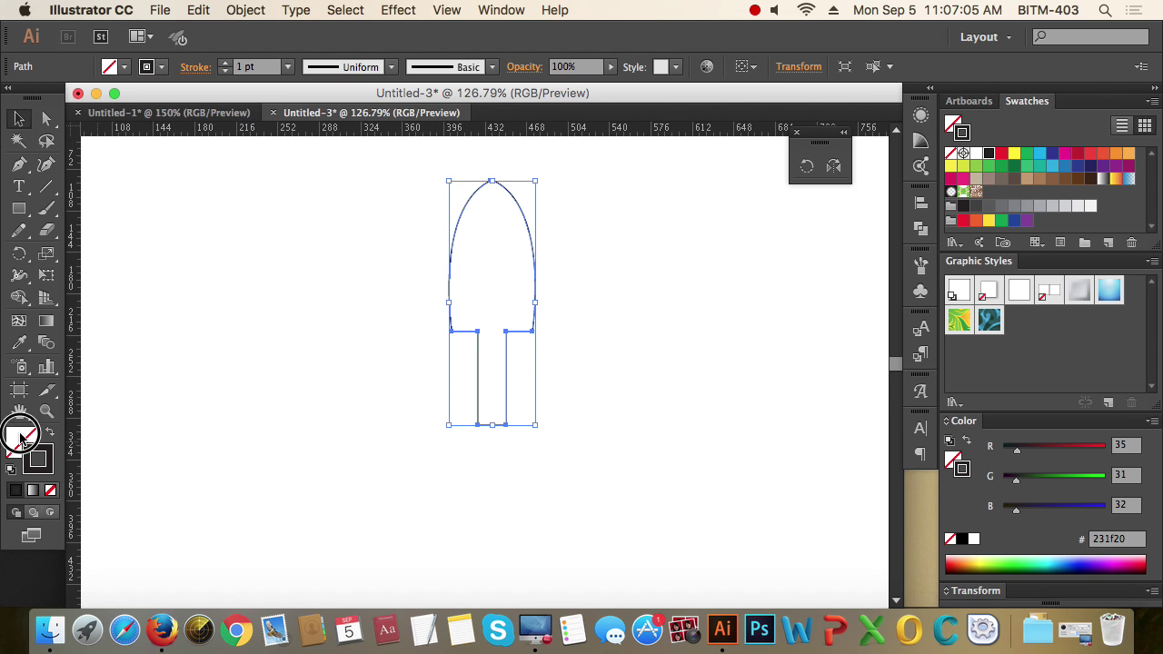
click(20, 439)
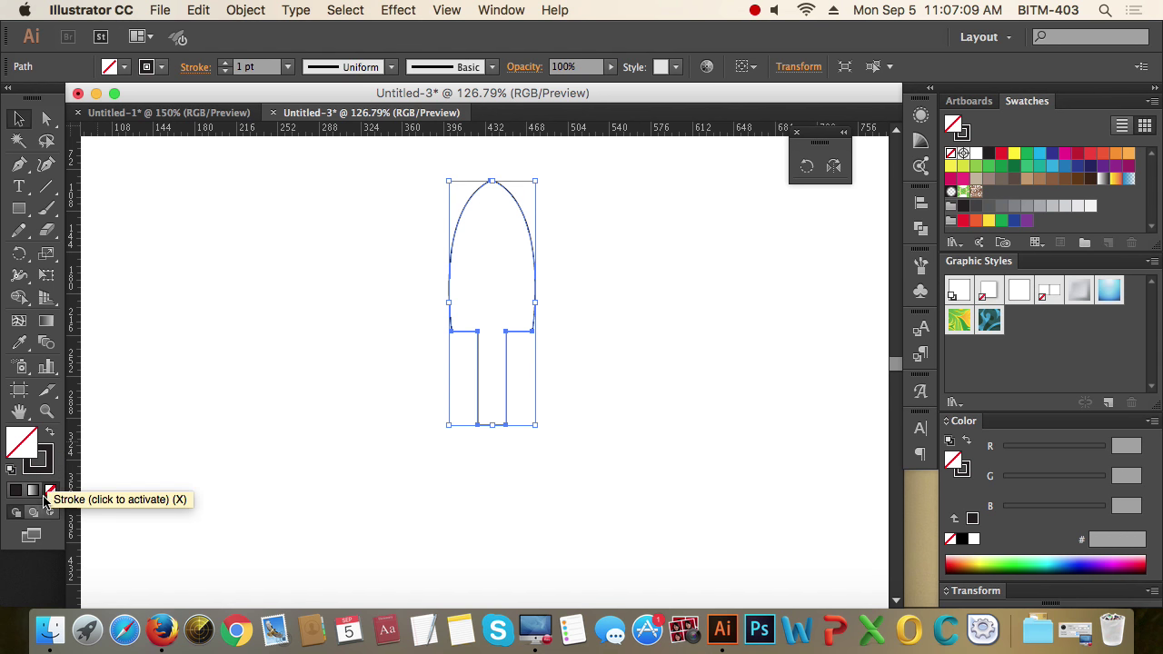
click(360, 459)
drag(454, 374, 659, 488)
click(807, 165)
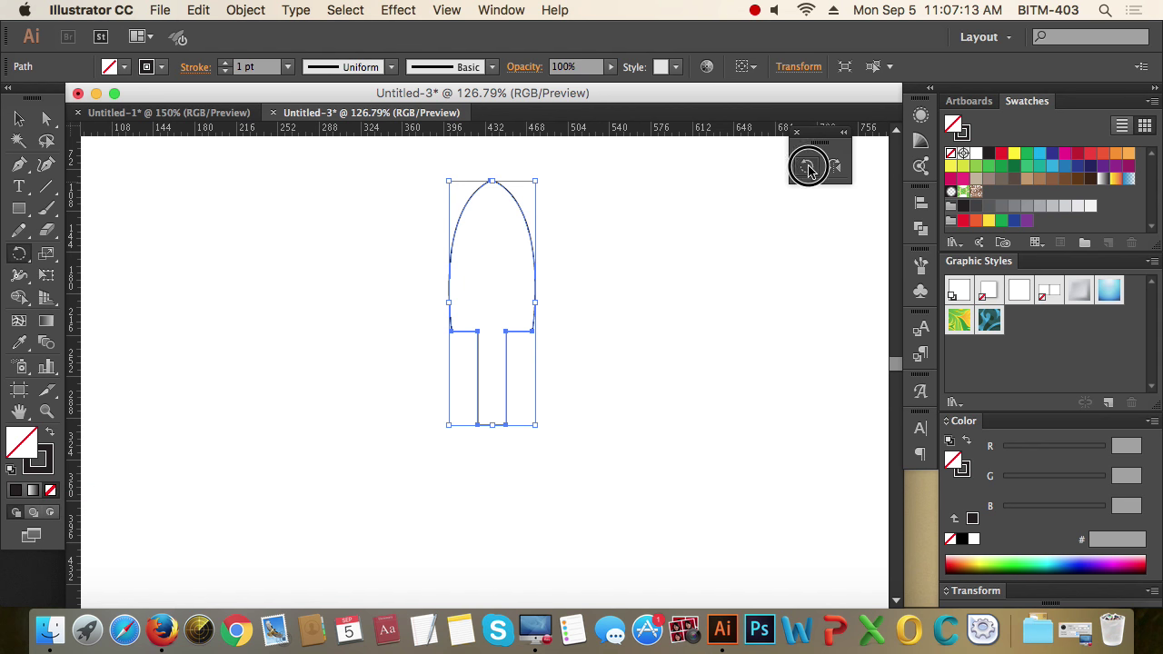
Rotate a copy of the spade around its stem top, repeating with Cmd+D four times
click(490, 345)
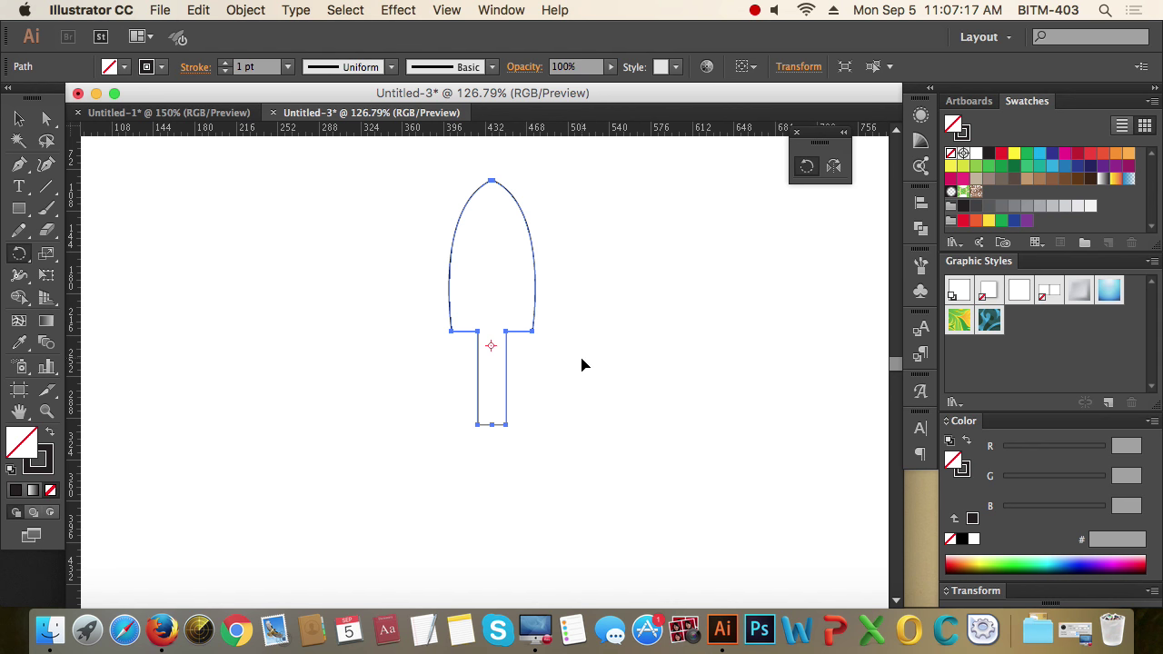
drag(532, 257, 517, 251)
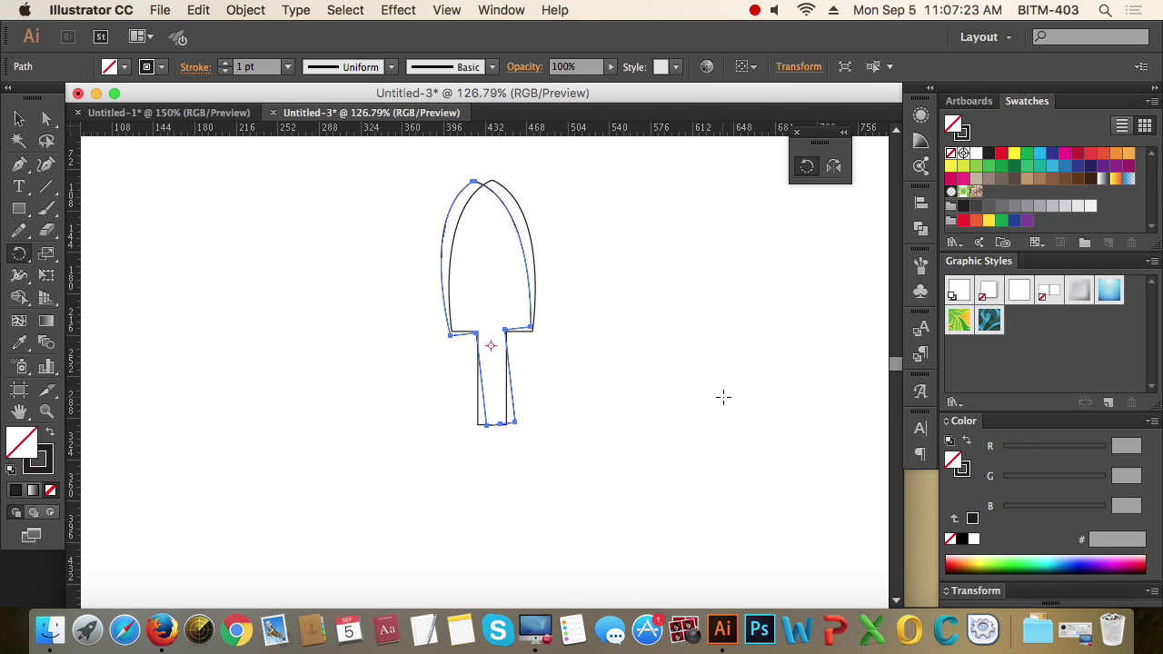
key(super+d)
key(super+d)
key(super+d)
key(super+d)
key(super+d)
key(super+d)
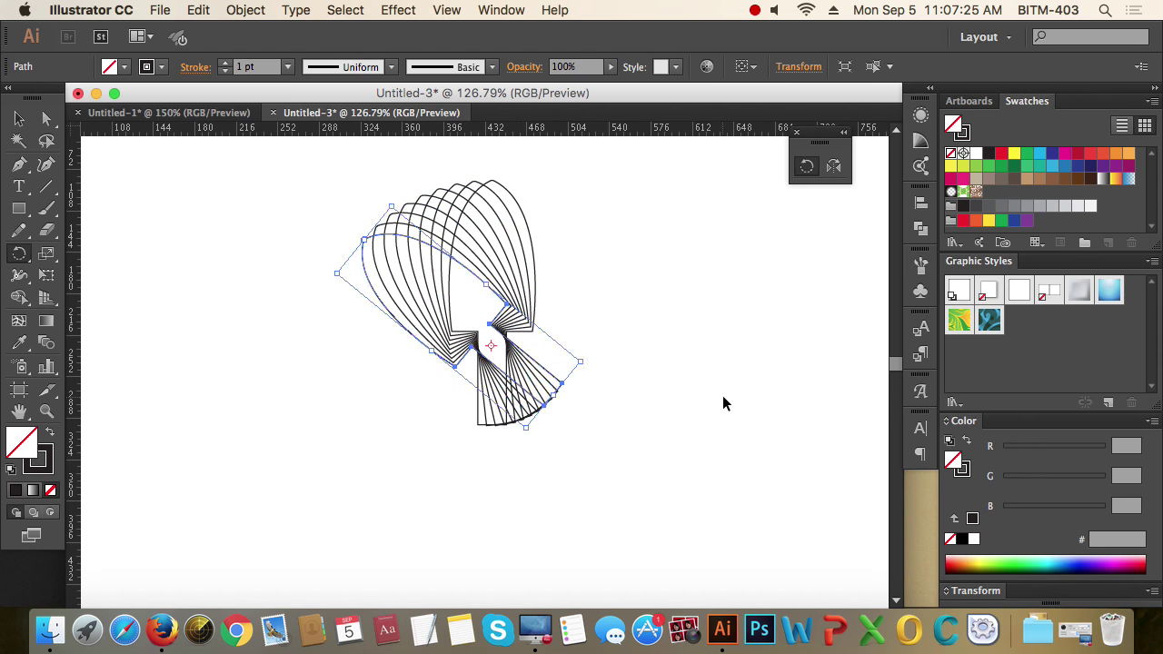
key(super+d)
key(super+d)
key(super+d)
key(super+d)
key(super+d)
key(super+d)
key(super+d)
key(super+d)
key(super+d)
key(super+d)
key(super+d)
key(super+d)
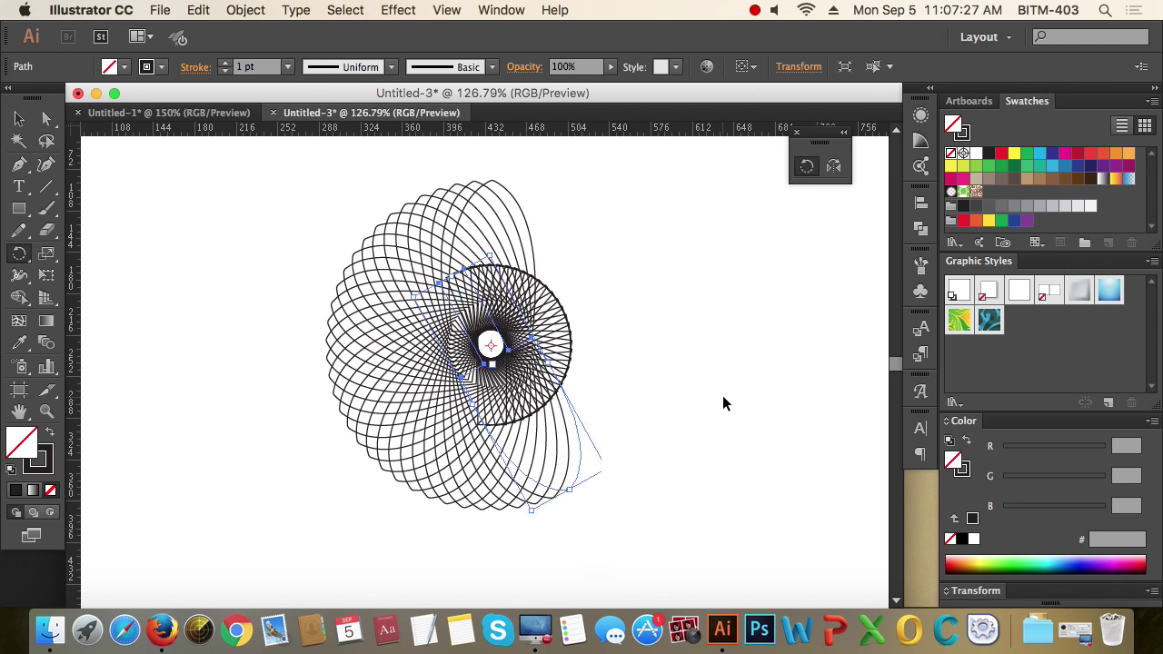
key(super+d)
key(super+d)
key(super+d)
key(super+d)
key(super+d)
key(super+d)
key(super+d)
key(super+d)
key(super+d)
key(super+d)
key(super+d)
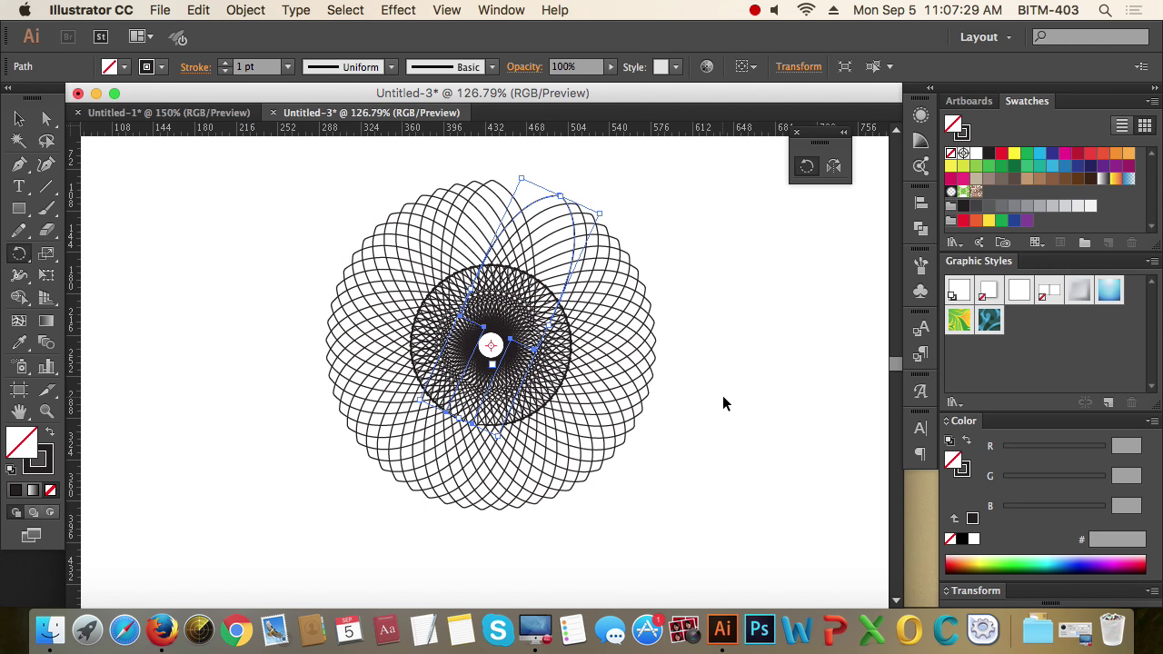
key(super+d)
key(super+d)
key(super+d)
key(super+d)
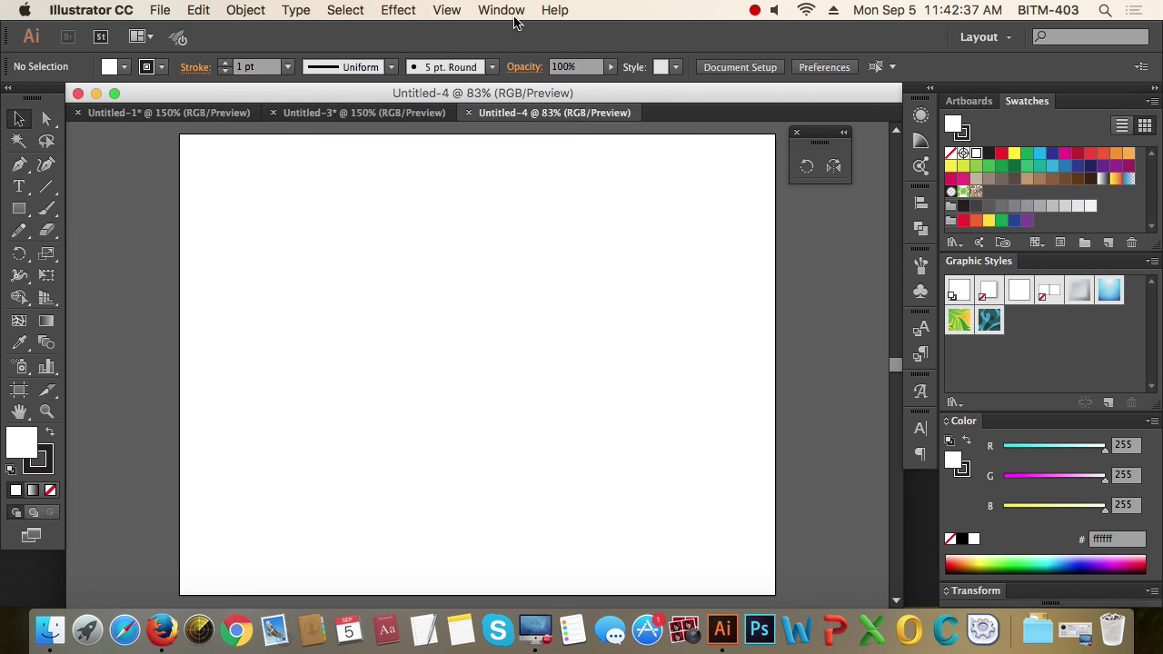
Open the Stroke panel from the Window menu and position it beside the Untitled-4 artboard
click(507, 12)
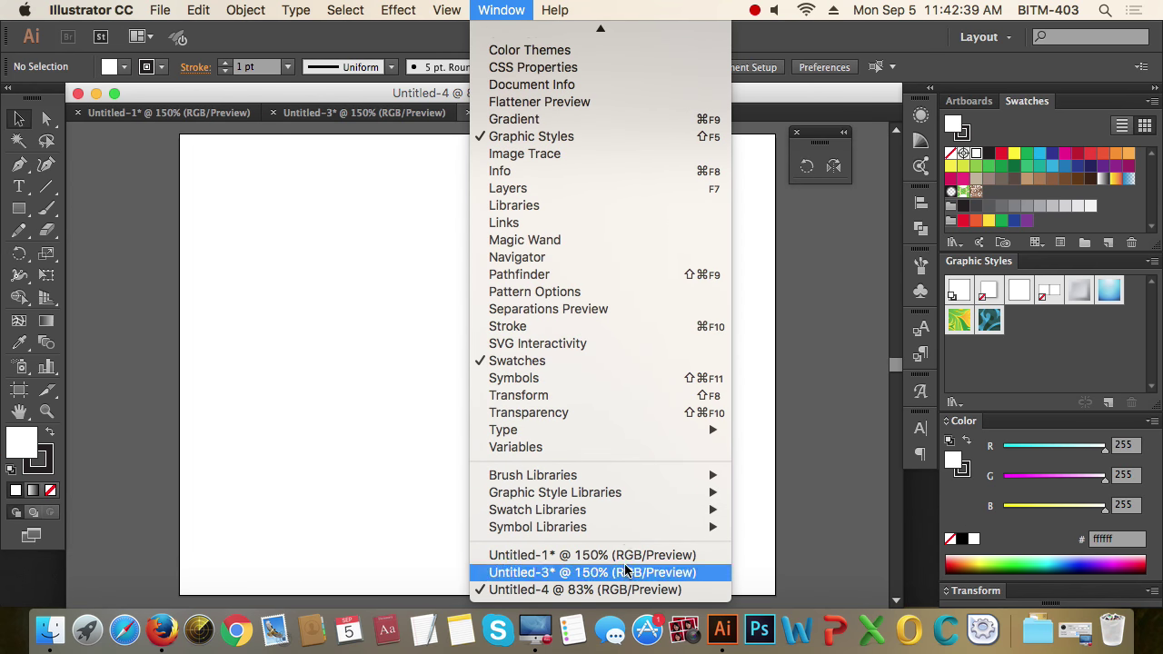
click(620, 327)
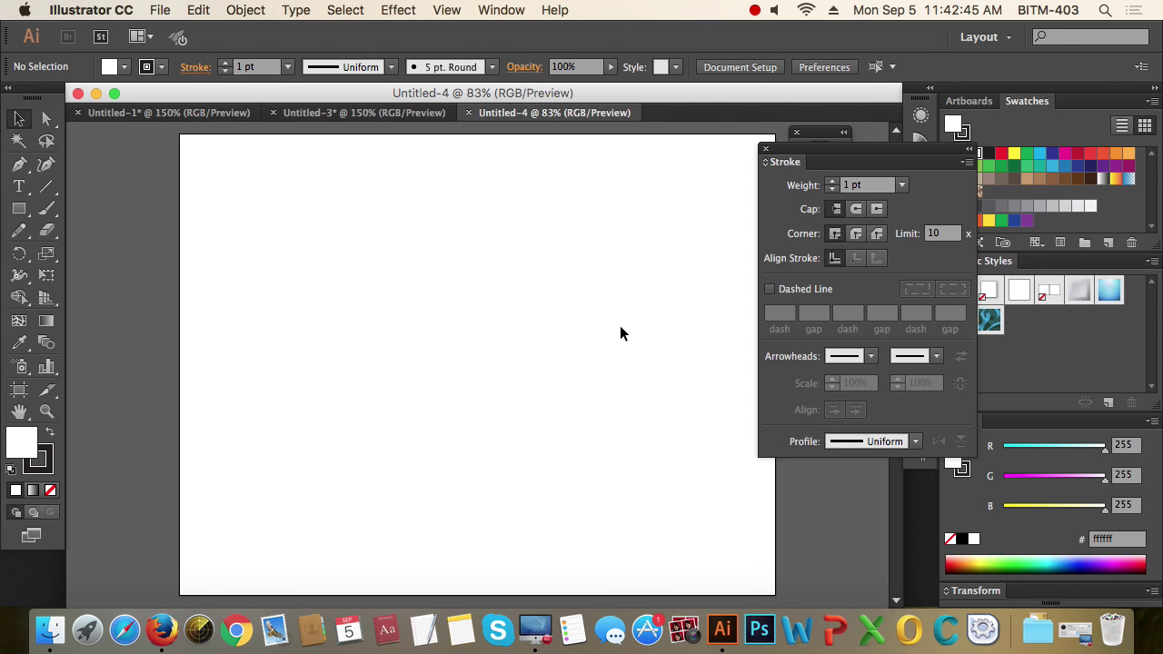
drag(835, 153, 640, 212)
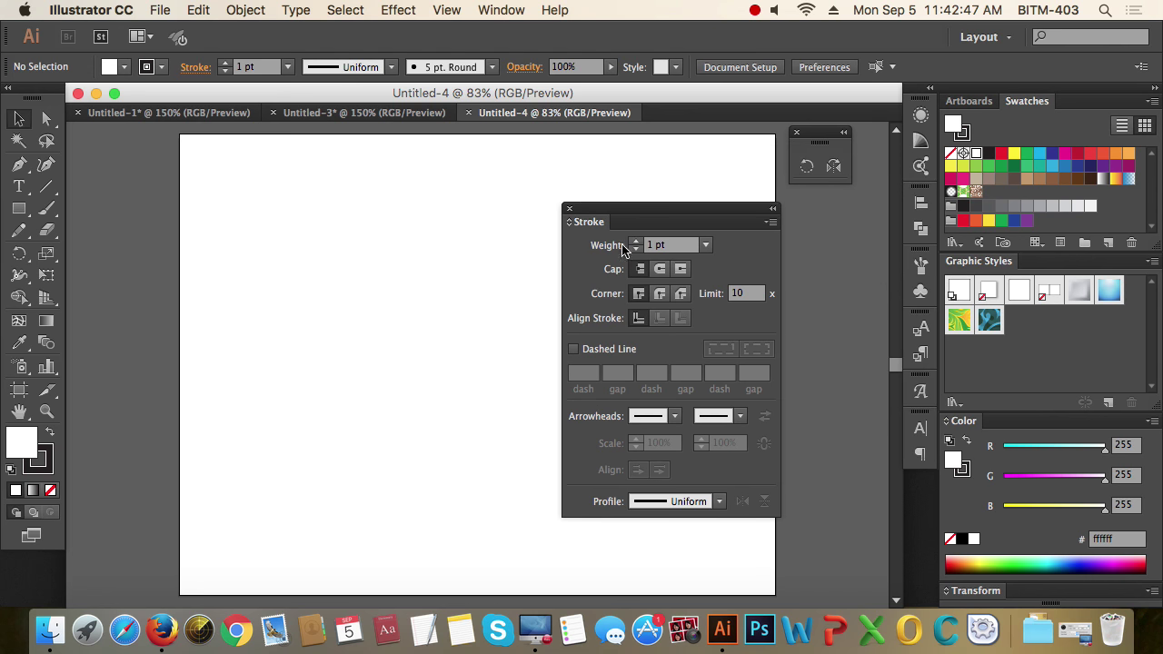
click(770, 224)
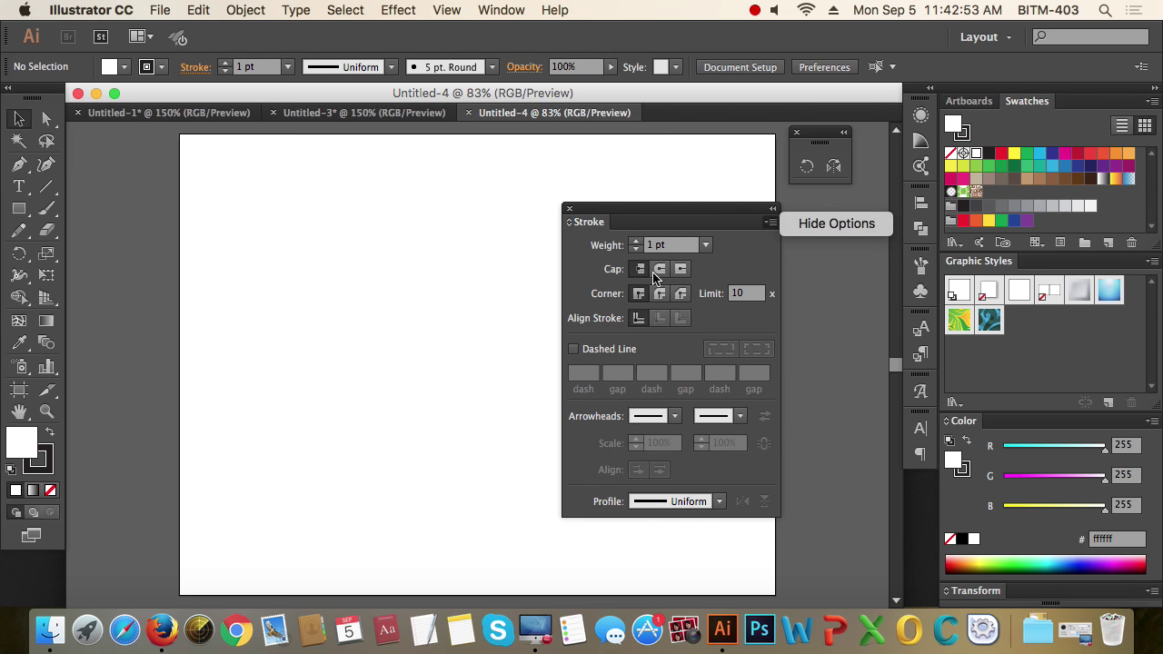
click(692, 237)
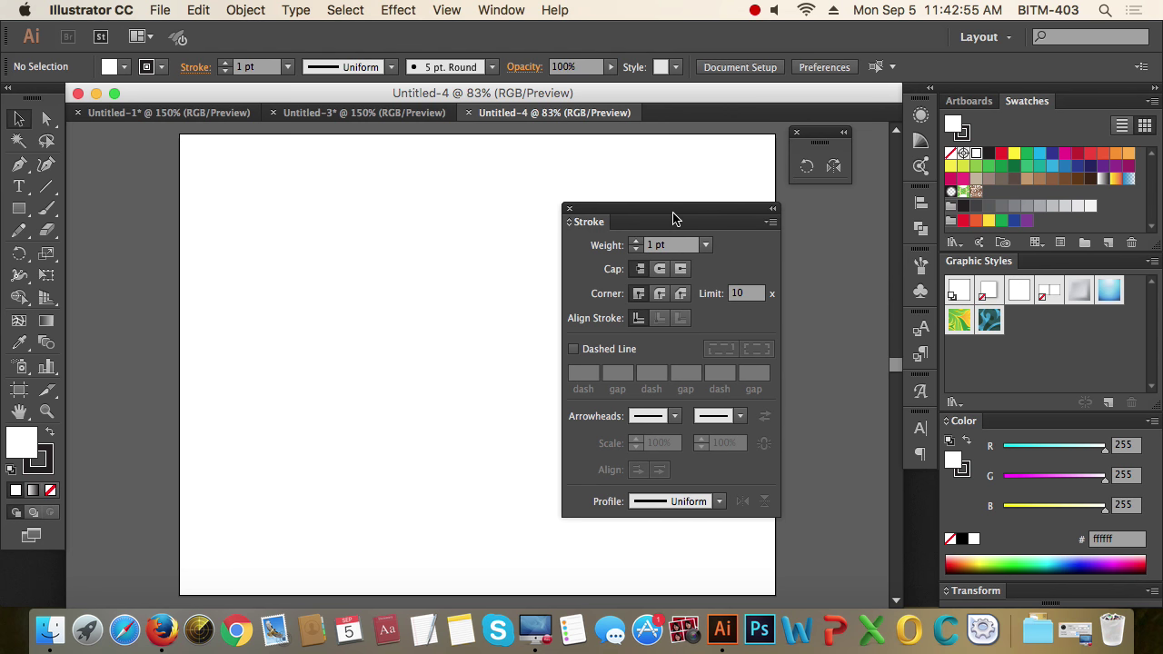
drag(679, 215, 761, 220)
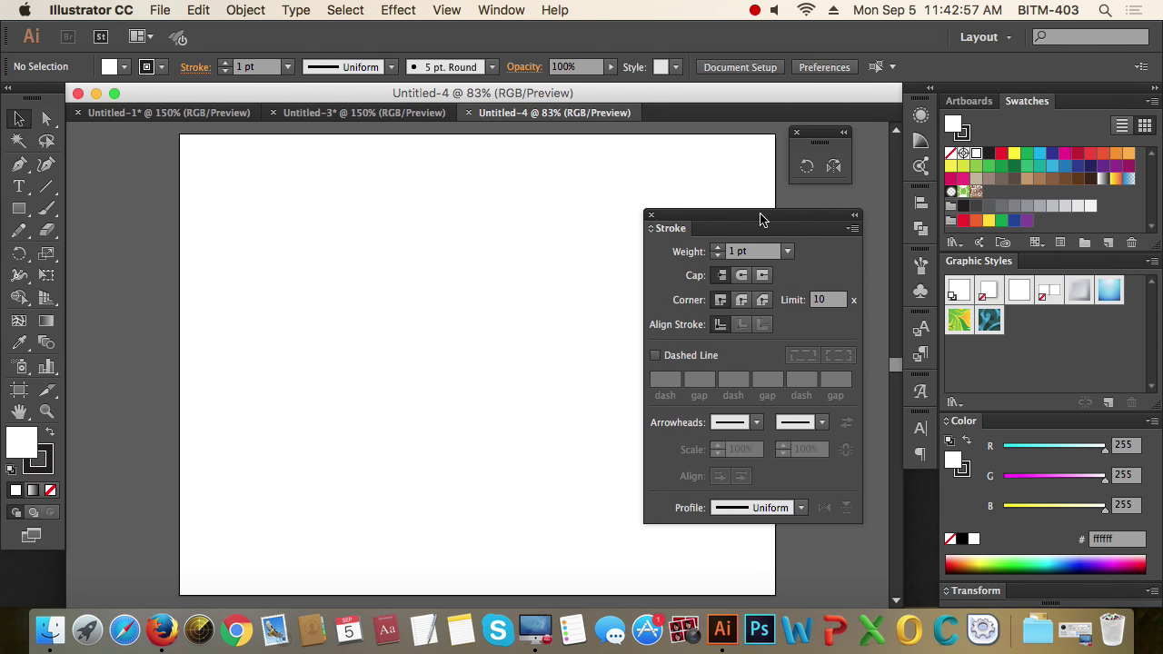
Draw a straight horizontal Pen line near the artboard top, set its fill to None, and zoom in
click(19, 163)
click(326, 224)
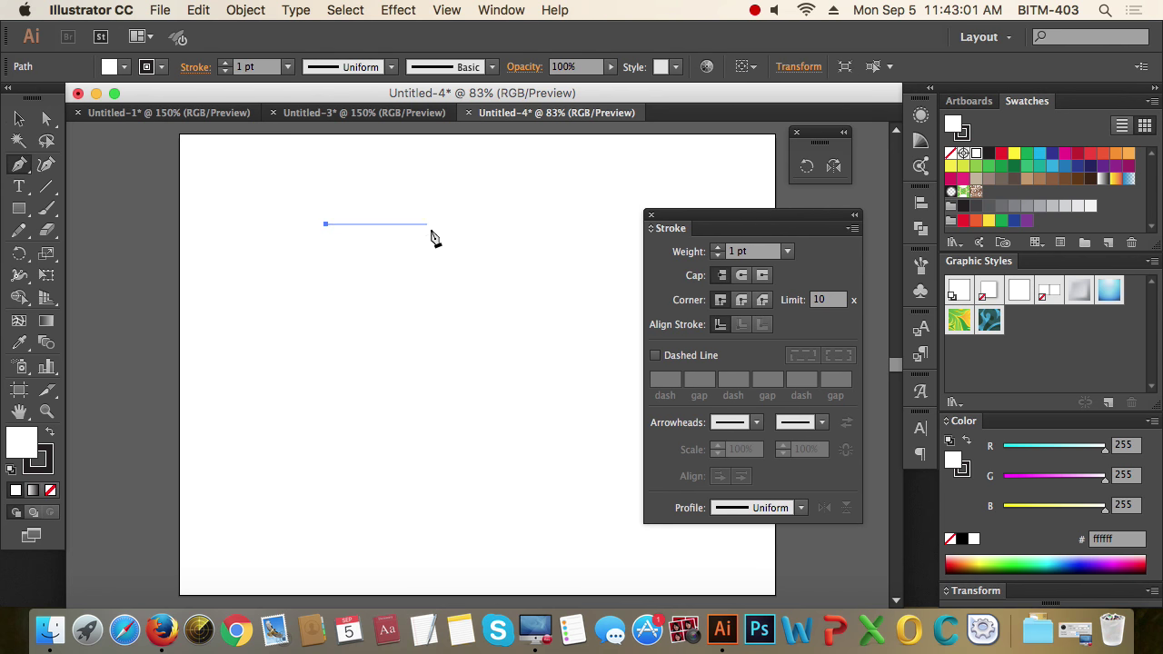
click(508, 225)
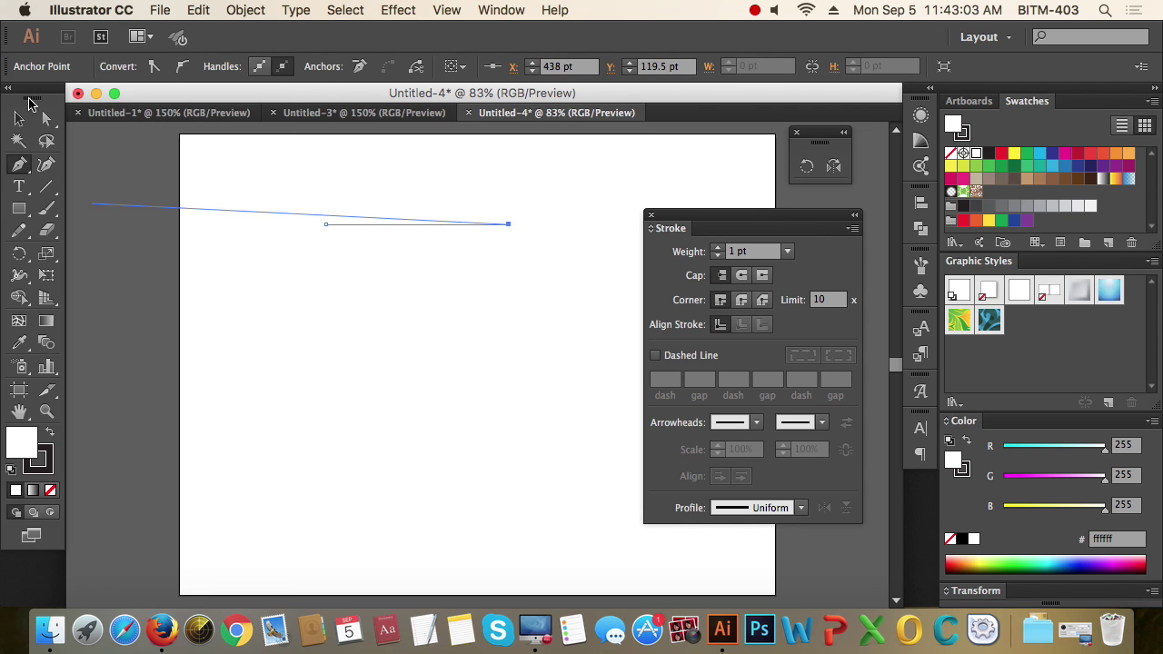
click(20, 119)
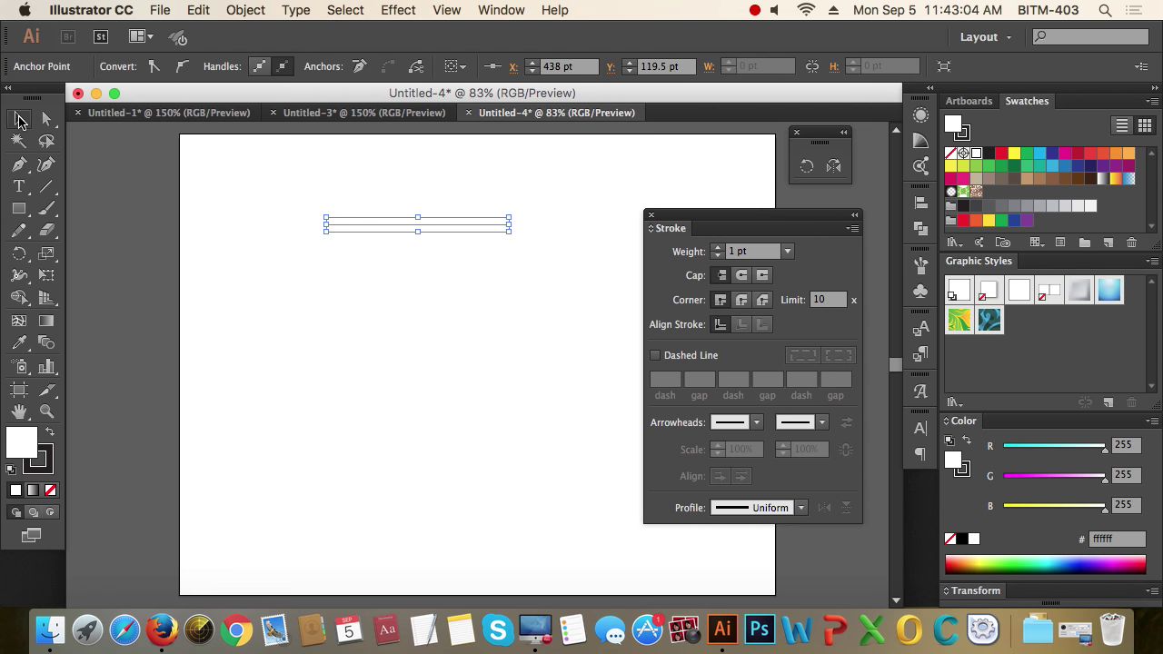
click(50, 491)
click(407, 454)
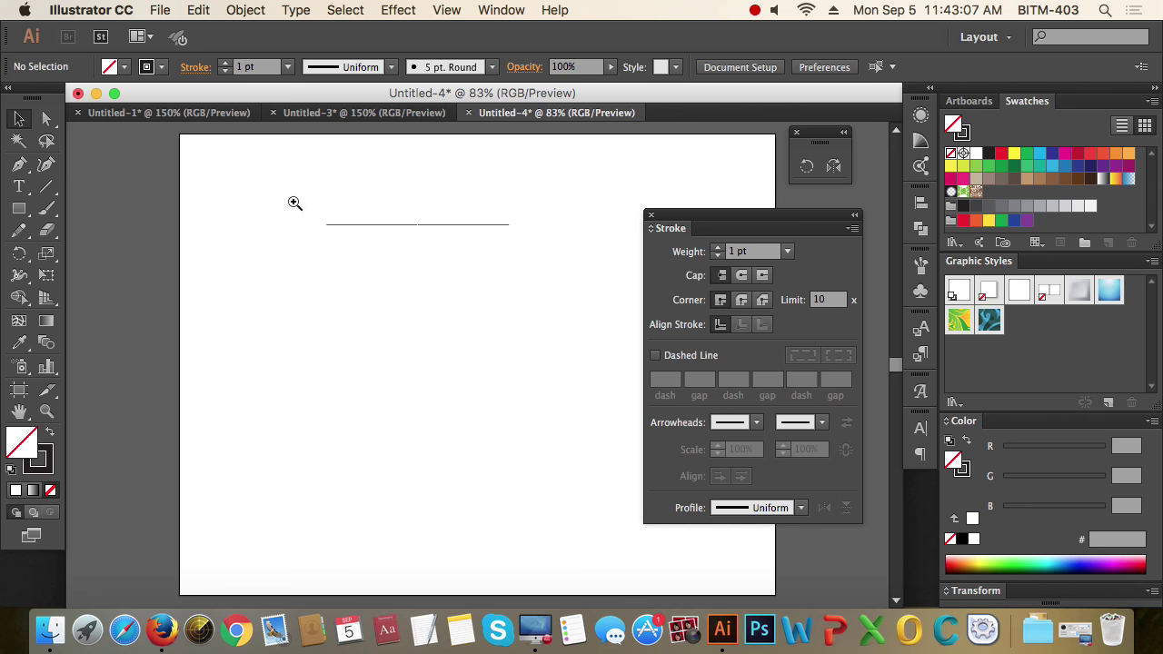
drag(293, 198, 562, 281)
drag(490, 406, 513, 287)
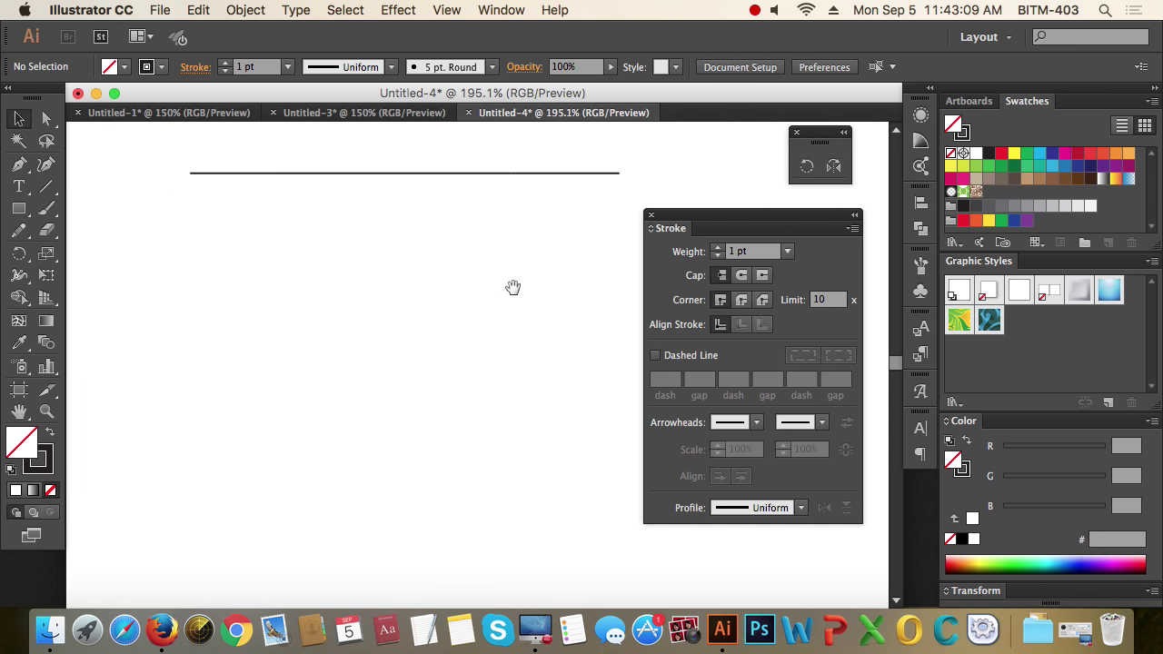
click(18, 208)
Drag a wide unfilled rectangle beneath the line, then select both the line and the rectangle
drag(191, 212, 618, 462)
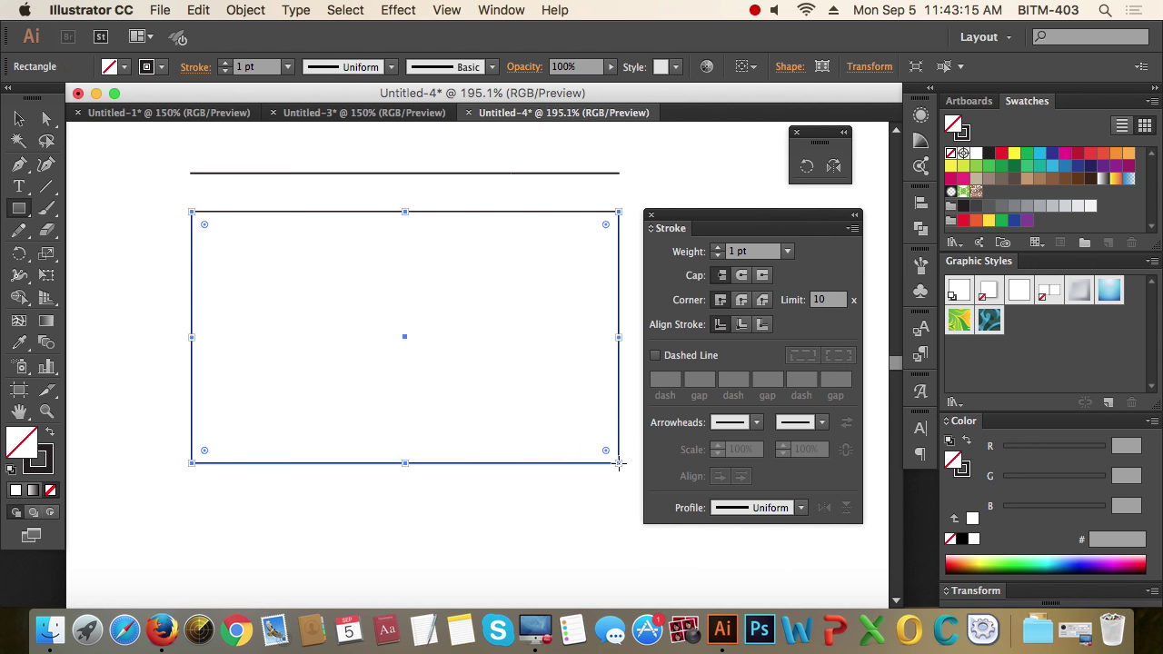
click(19, 120)
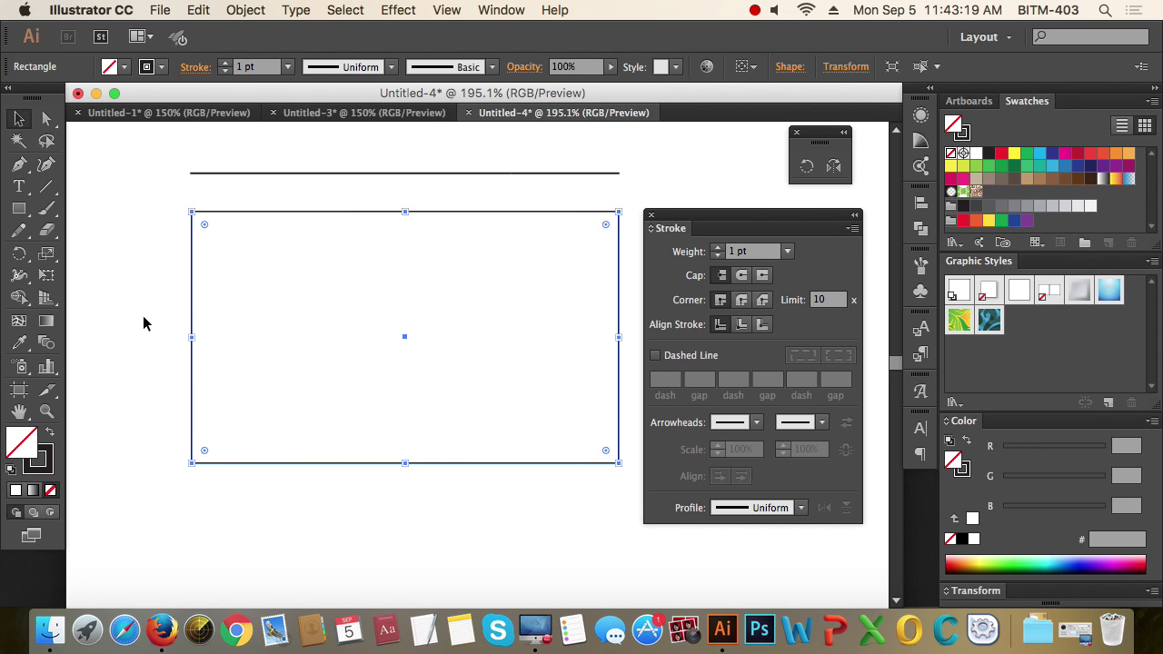
click(159, 287)
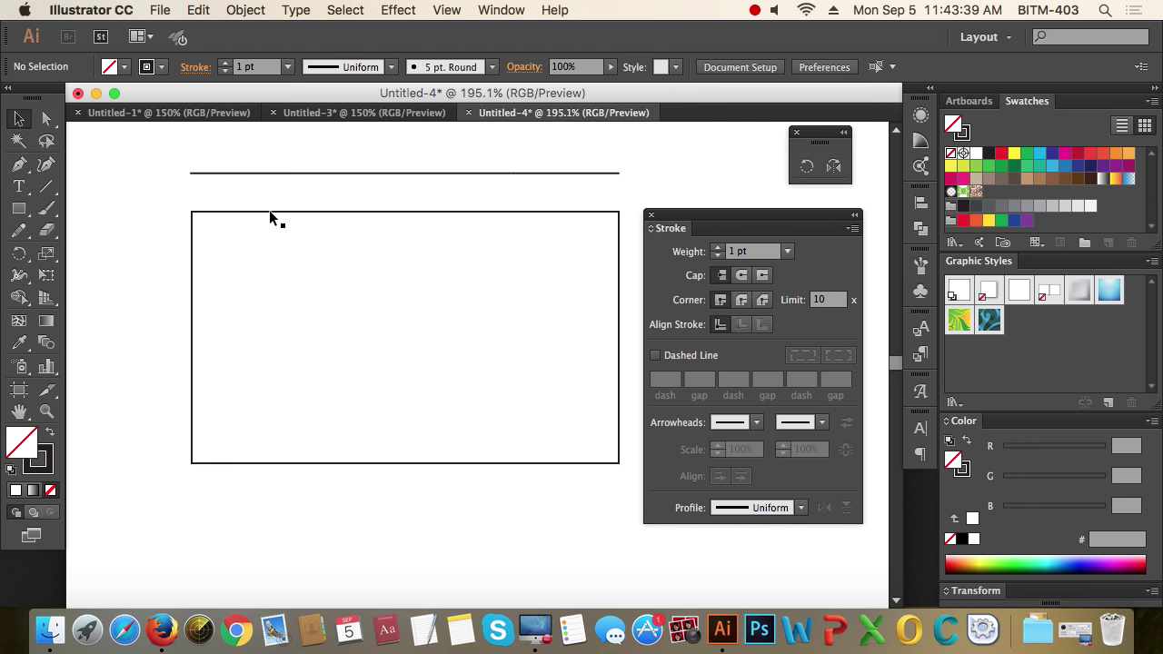
drag(148, 151, 251, 268)
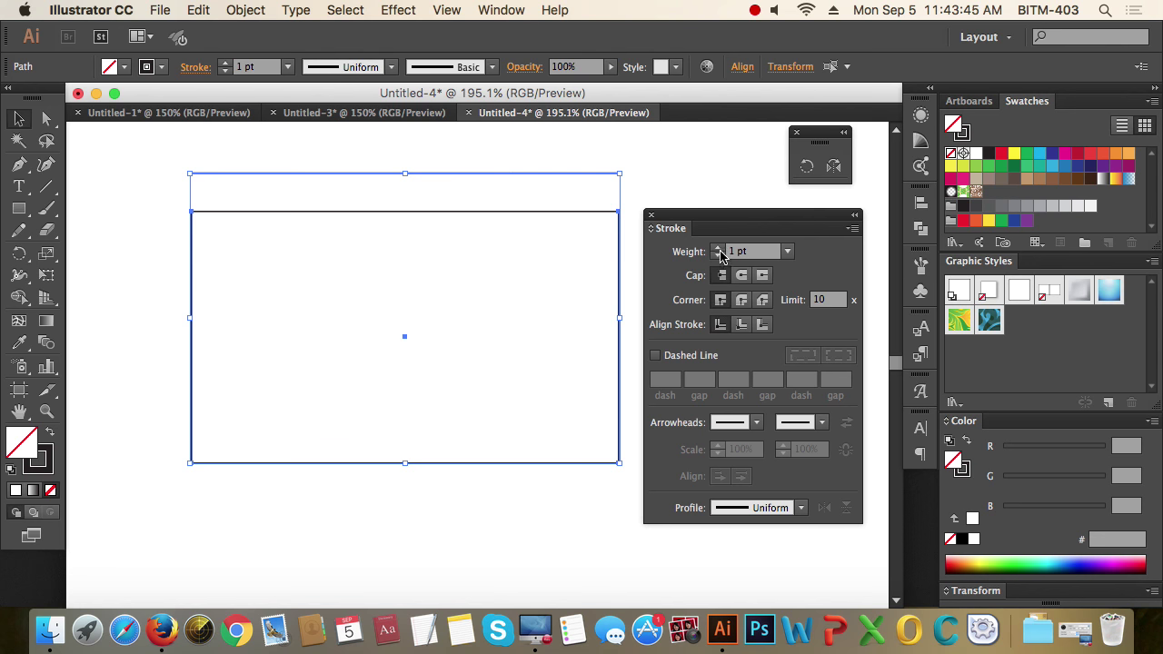
Try 60, 20 and 1 pt stroke weights, settling on 3 pt for both shapes
click(787, 251)
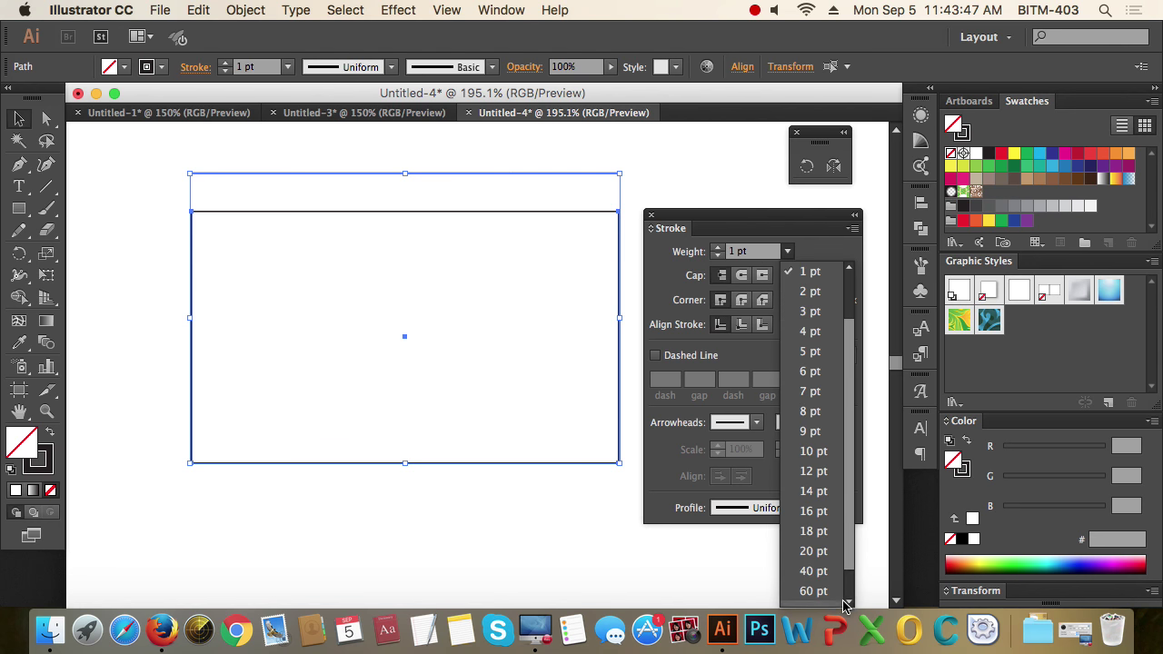
click(836, 590)
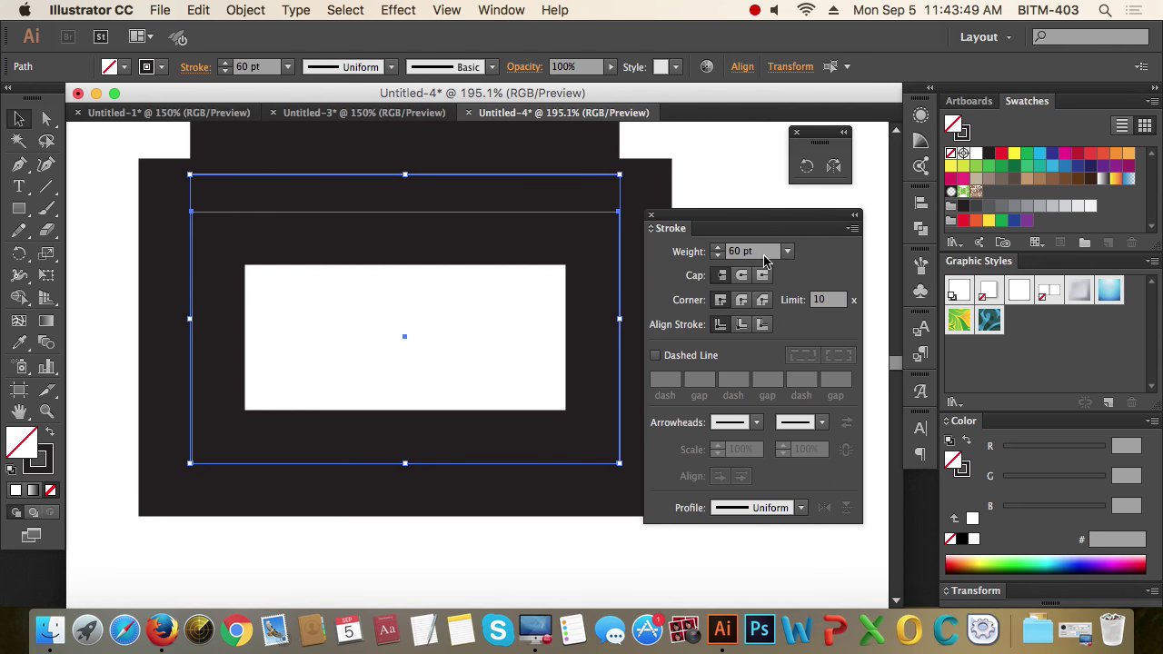
click(679, 249)
text(20)
key(Return)
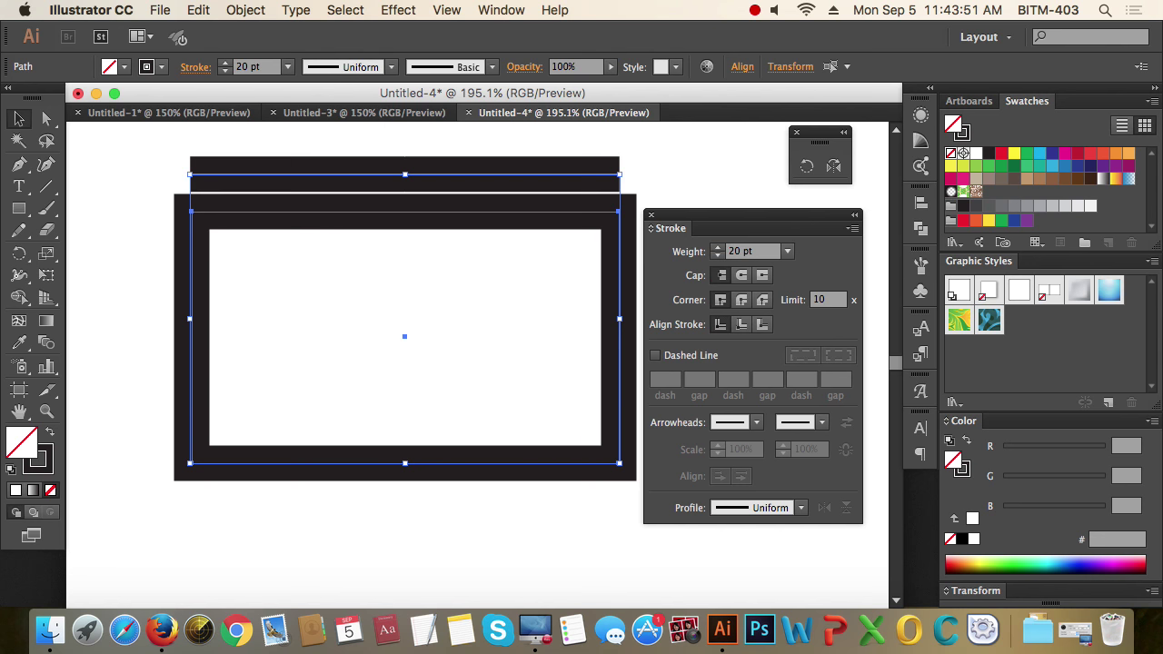
text(1)
key(Return)
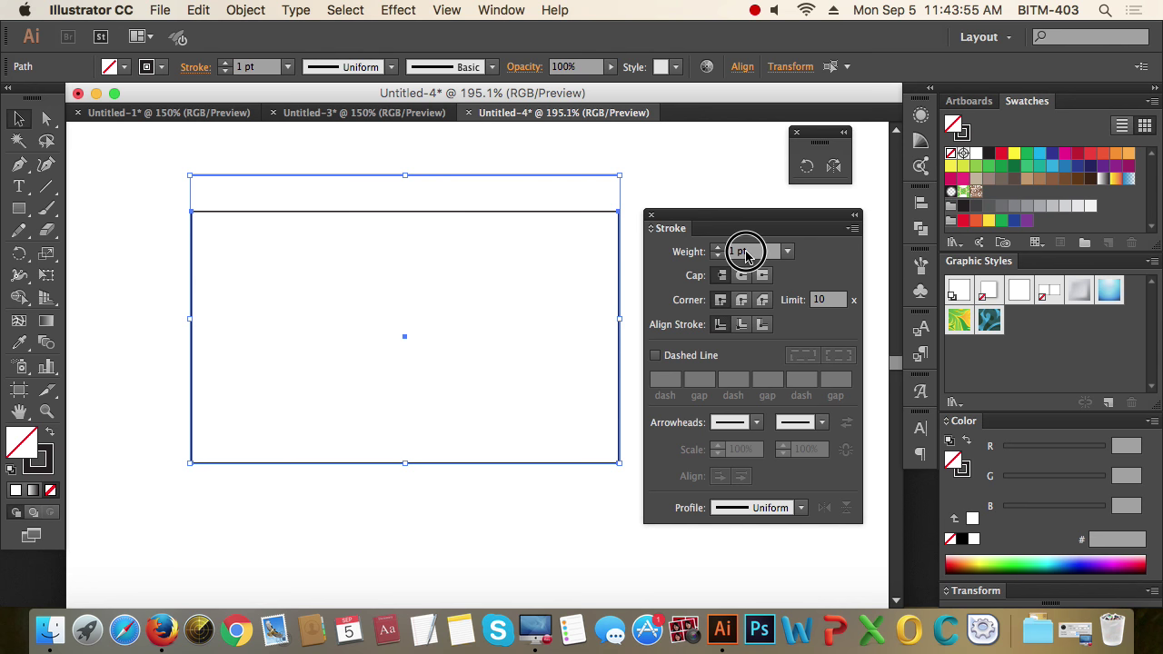
click(701, 254)
text(3)
key(Return)
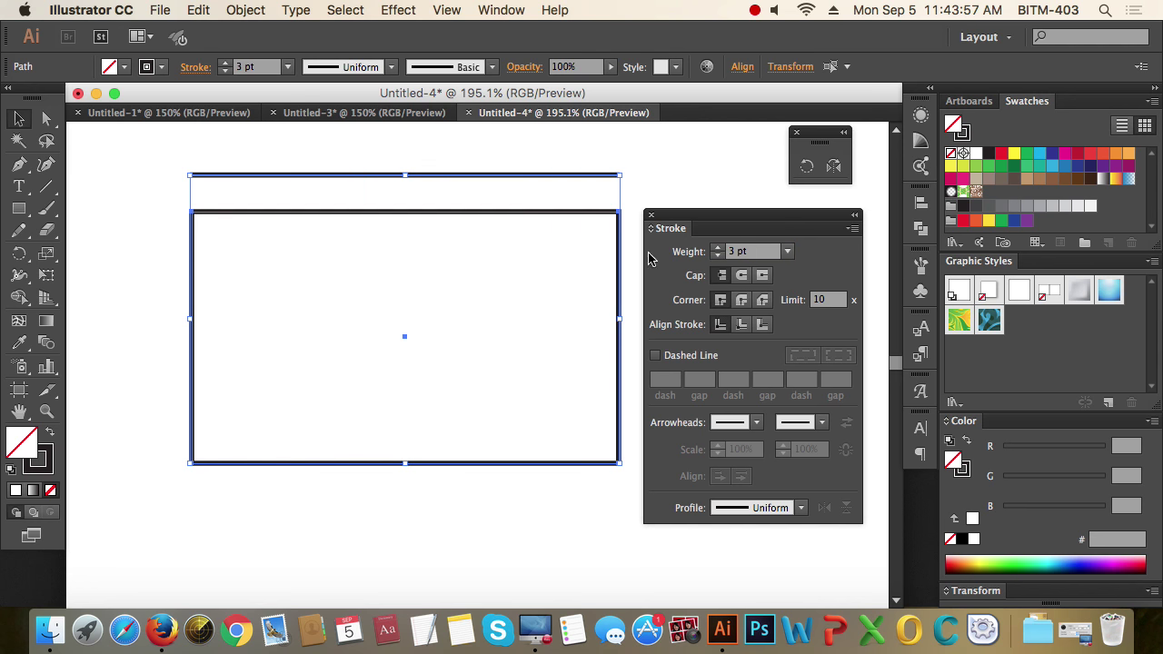
click(137, 248)
Try round caps on the top 3 pt line, then settle on projecting caps
scroll(138, 248, up, 5)
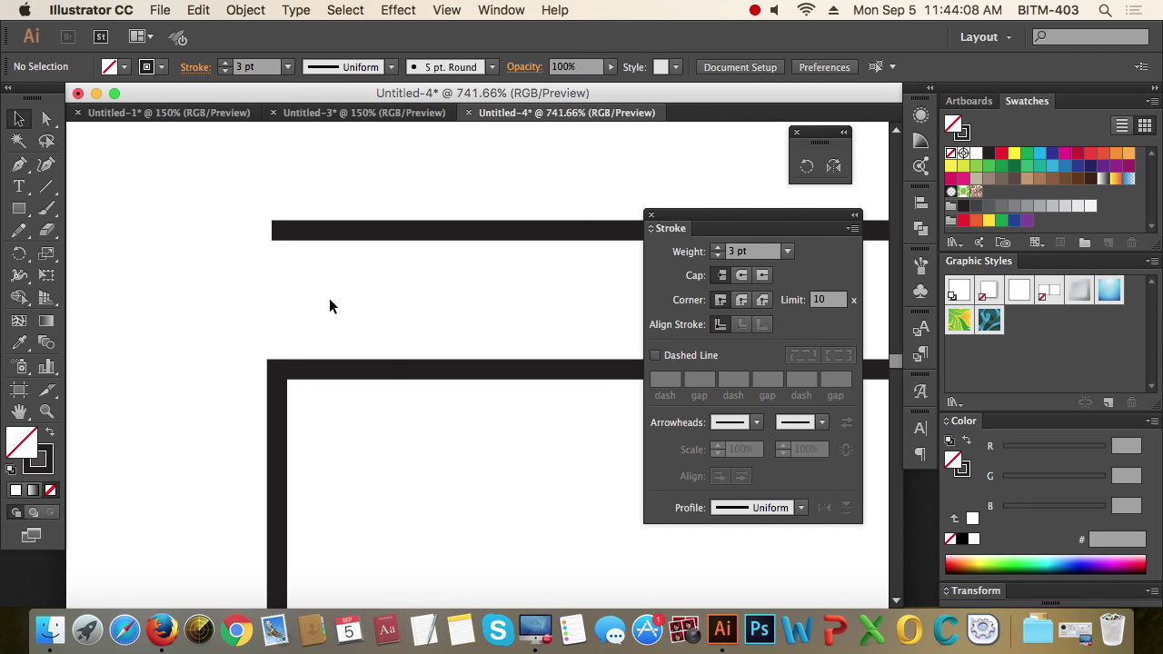
drag(306, 187, 366, 282)
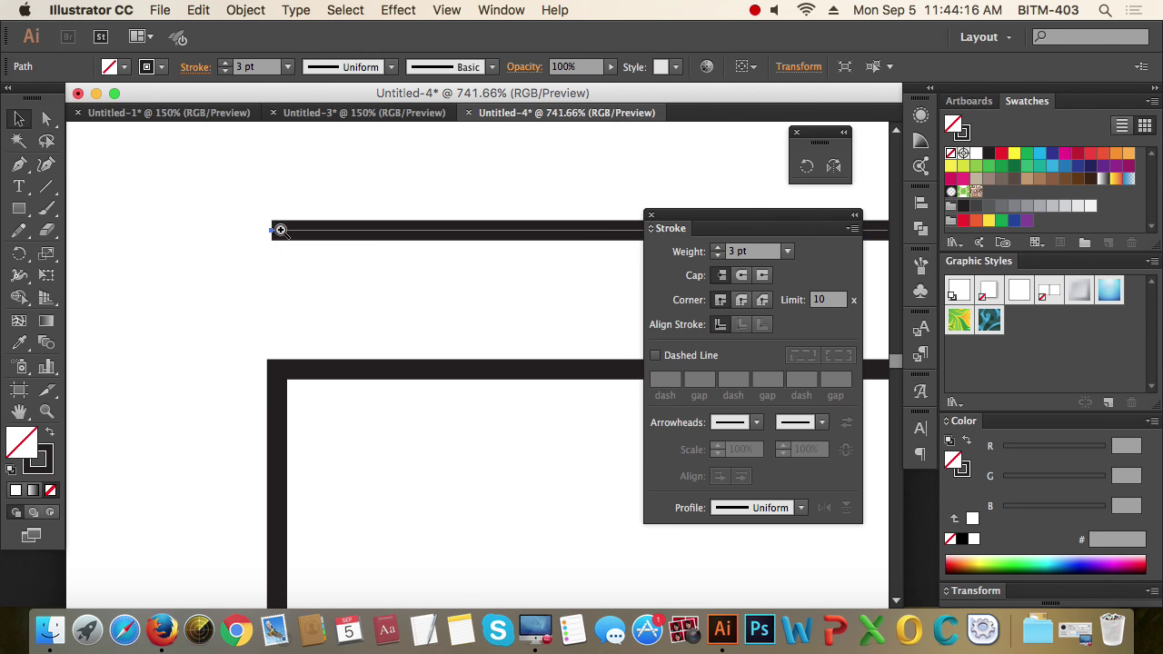
drag(248, 215, 337, 272)
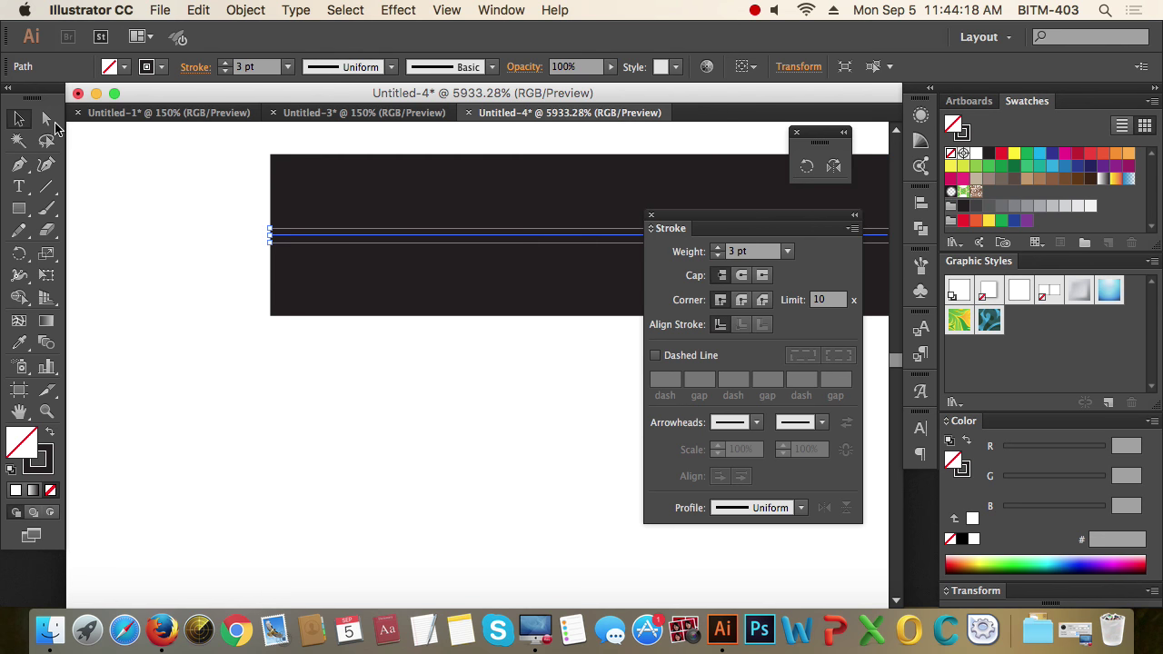
click(48, 120)
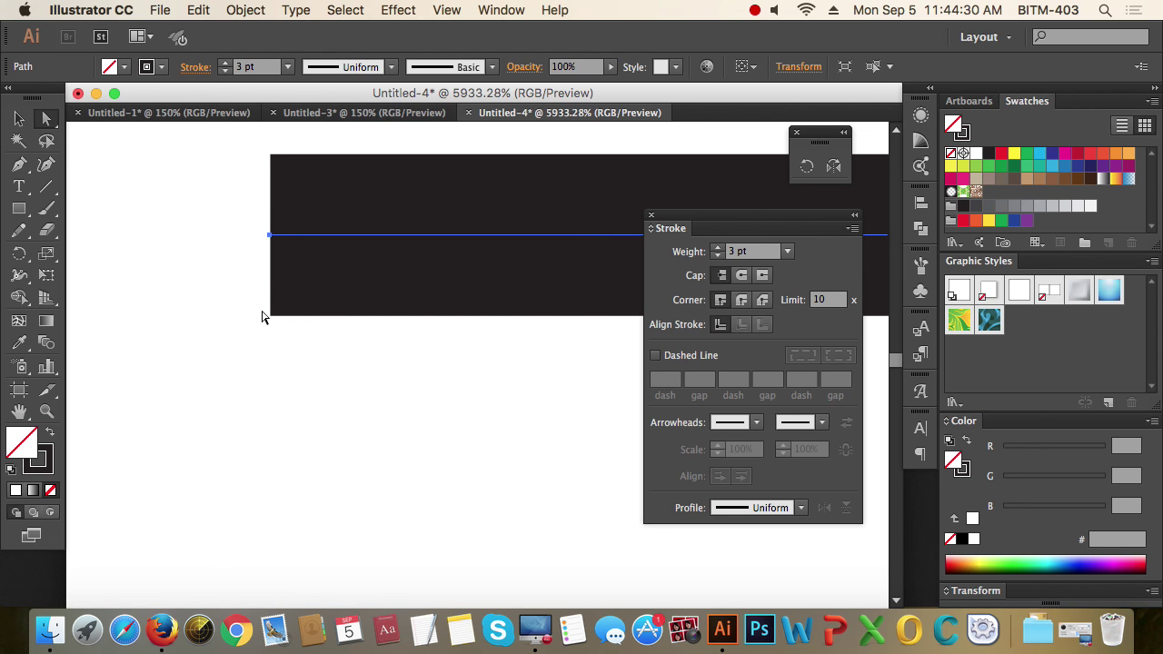
click(742, 277)
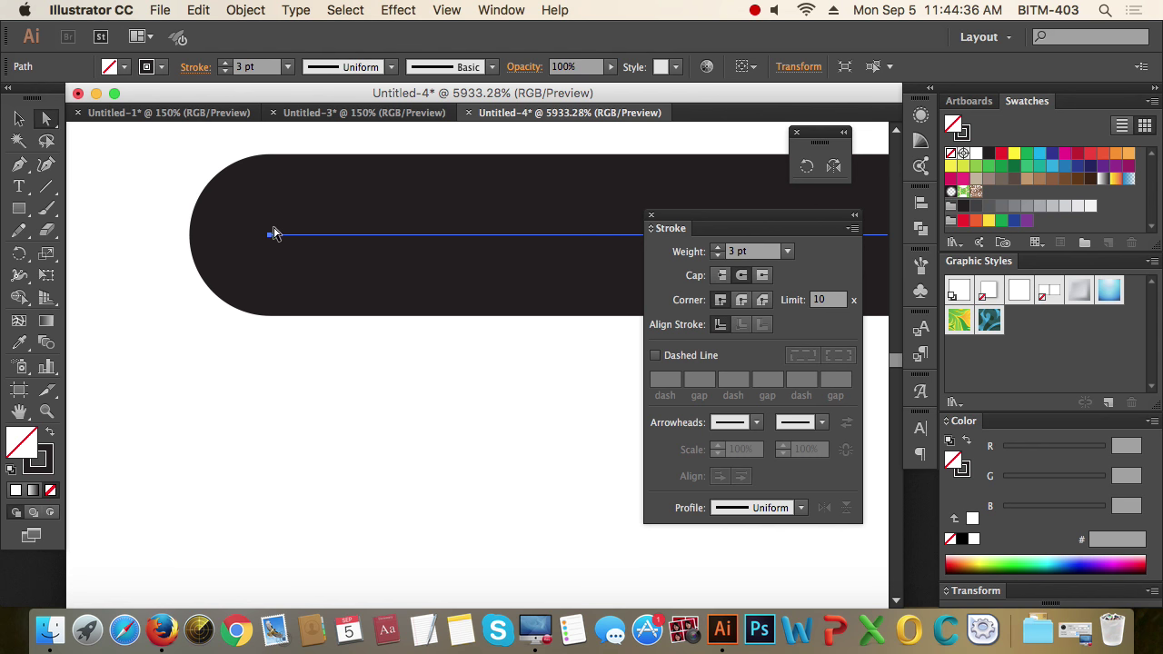
click(763, 275)
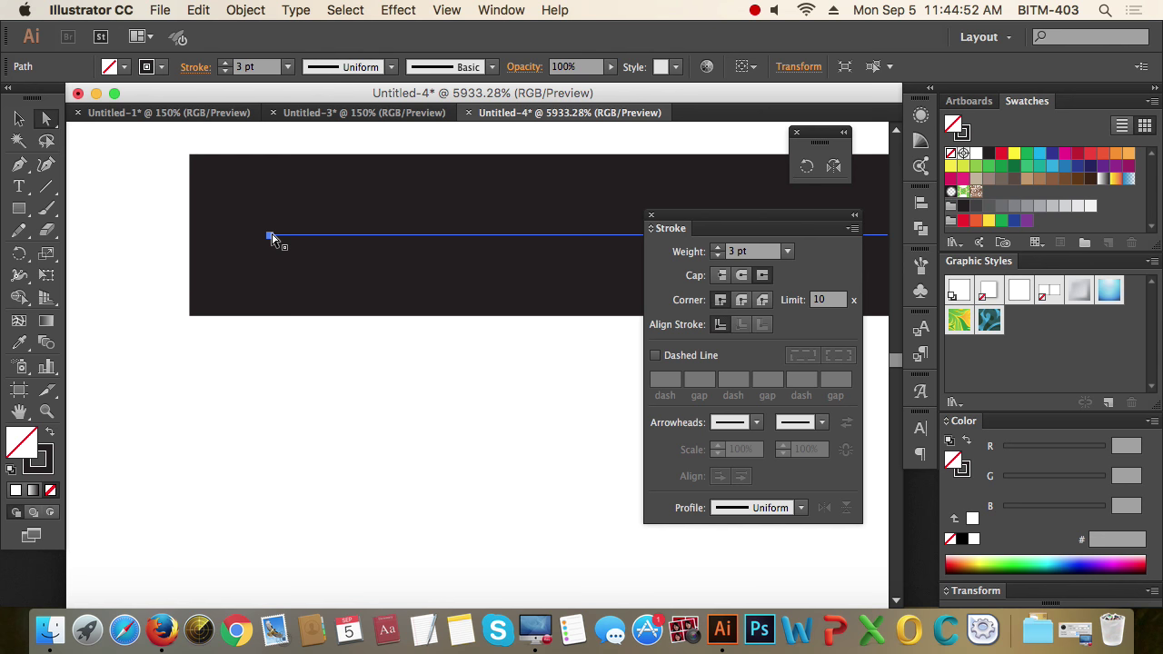
click(19, 118)
Select the rectangle frame and zoom in on its top-left corner
click(449, 455)
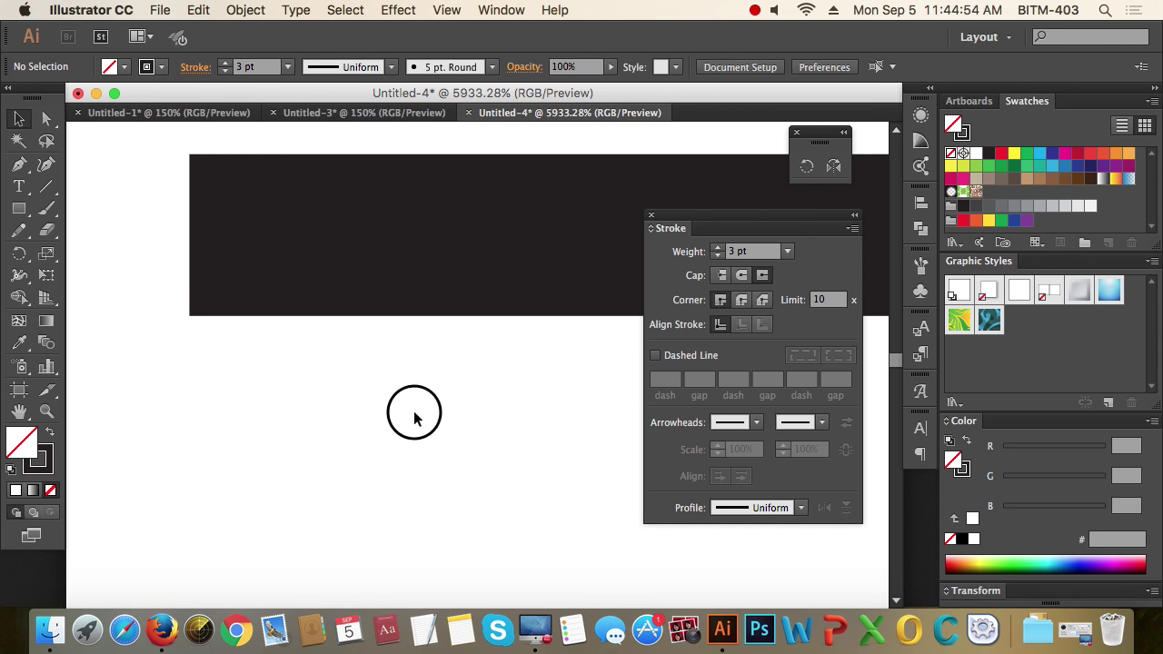
alt+click(413, 418)
click(475, 389)
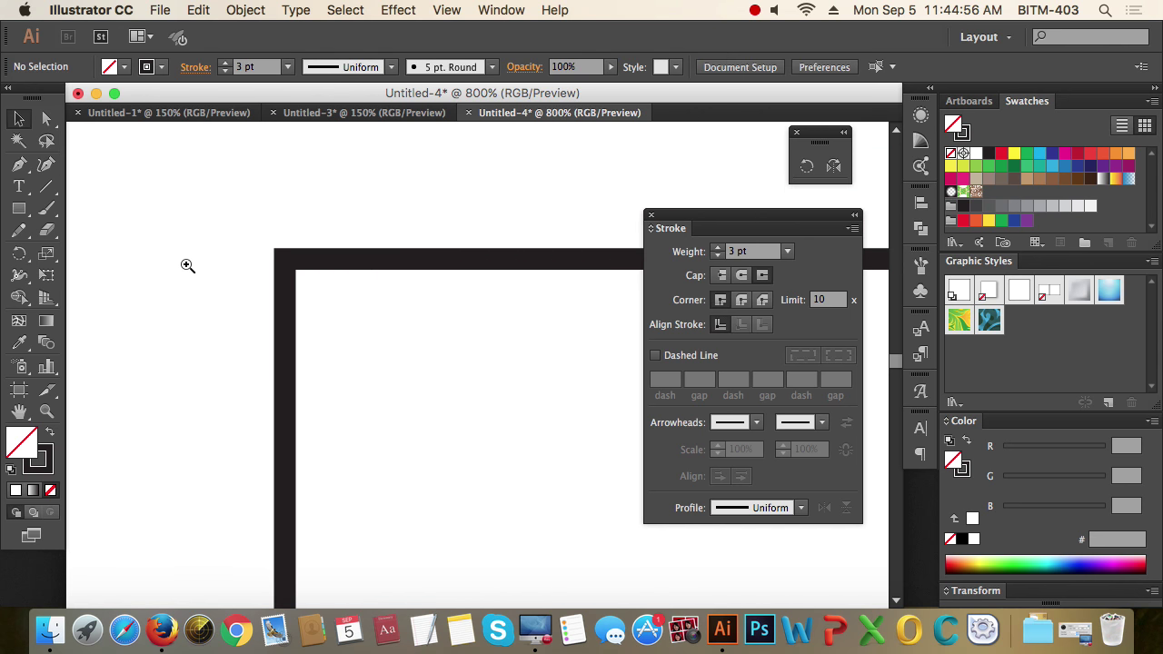
drag(347, 209, 420, 314)
drag(216, 222, 272, 249)
scroll(546, 436, up, 3)
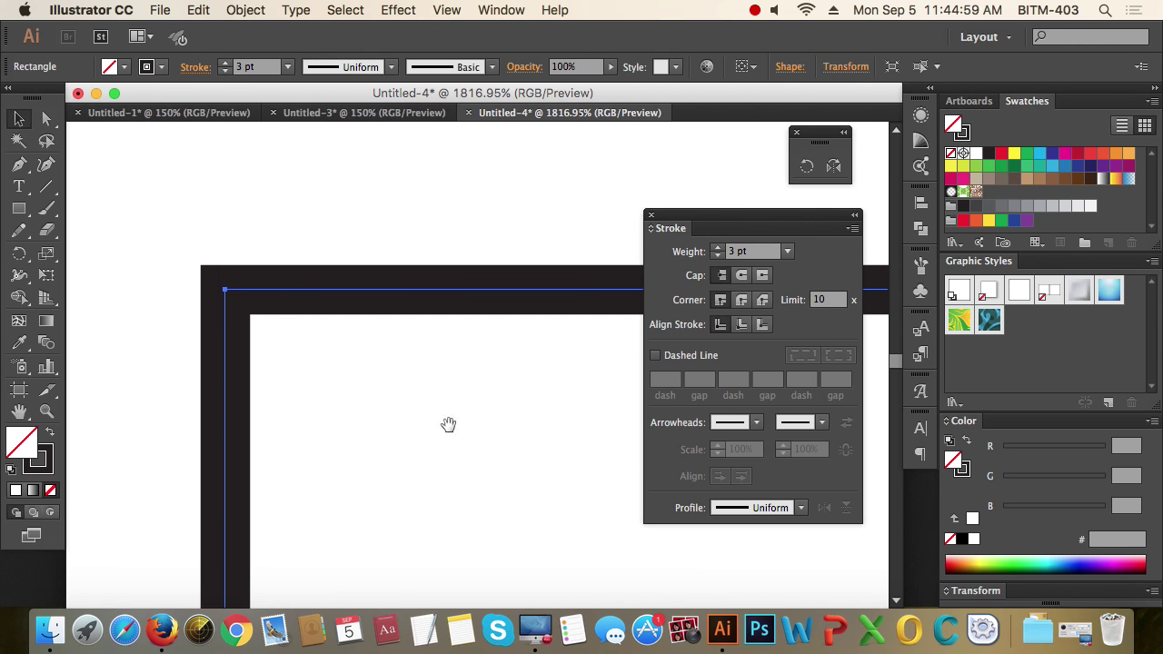
Compare round and bevel joins on the frame's corners, ending on miter join
click(743, 303)
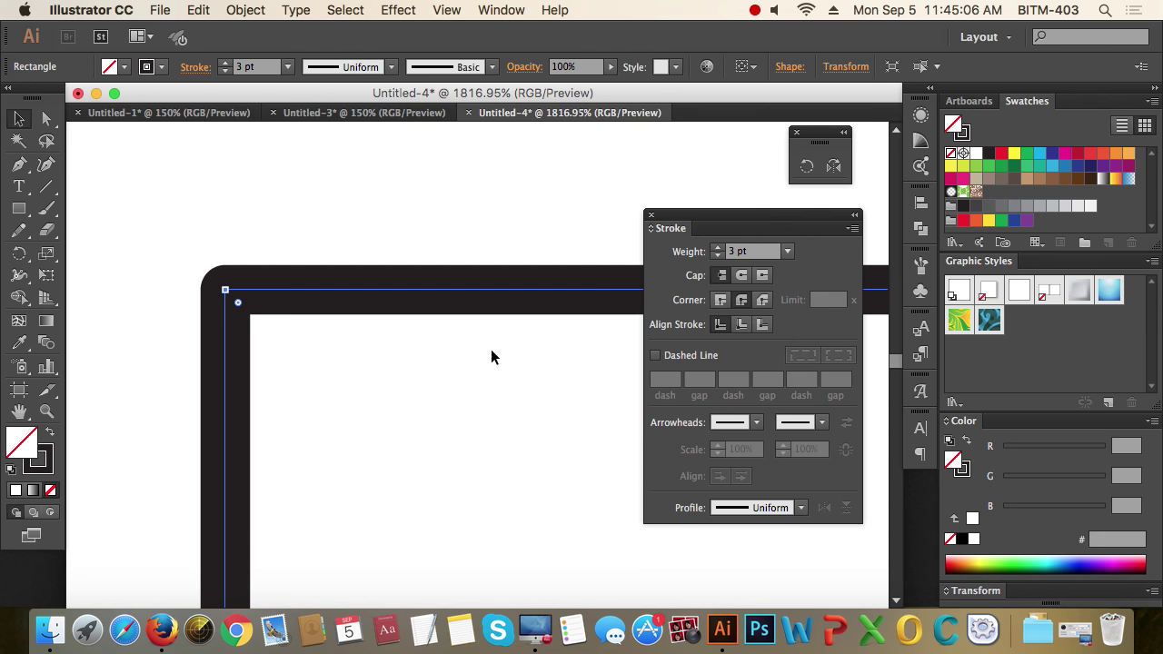
drag(165, 240, 420, 436)
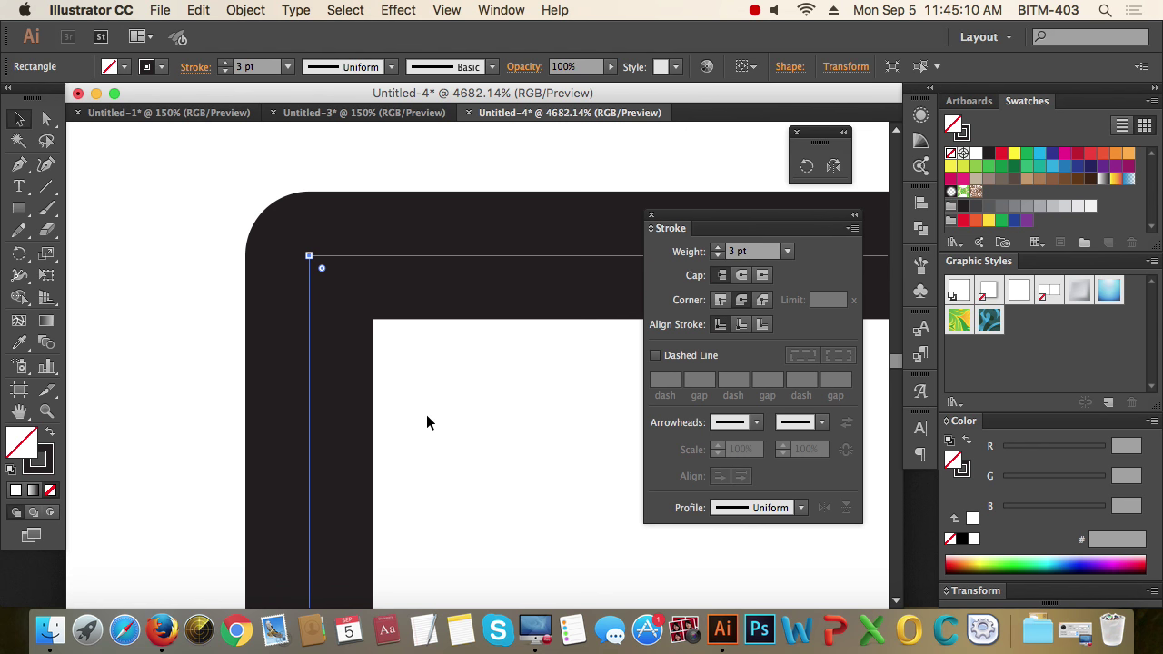
click(764, 300)
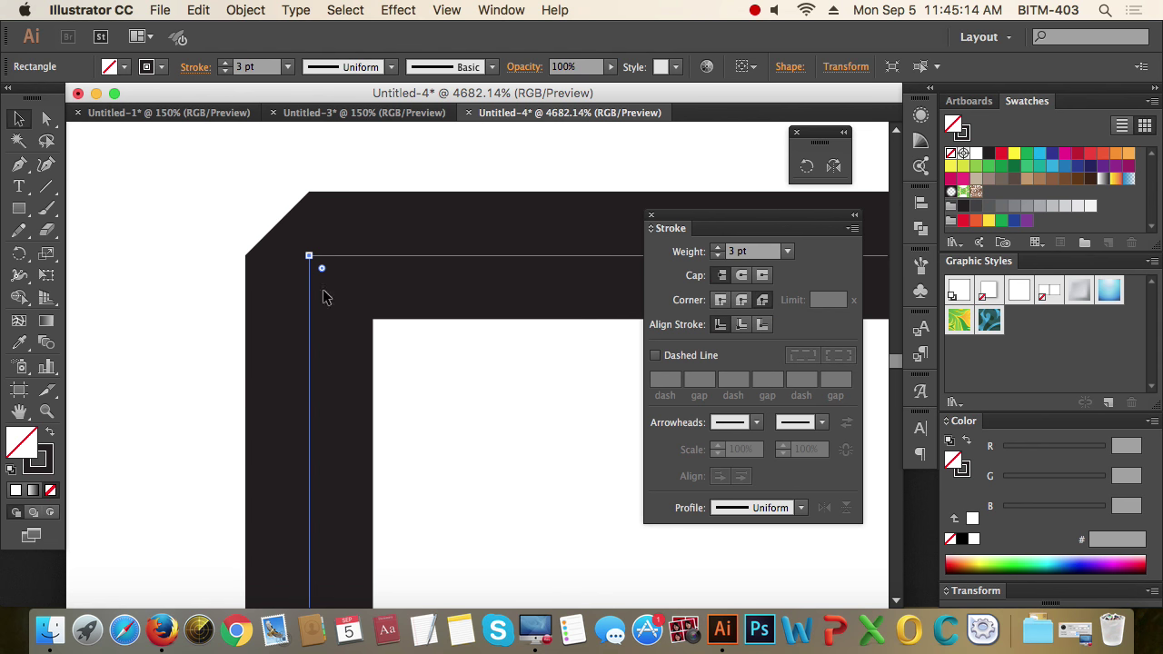
click(742, 300)
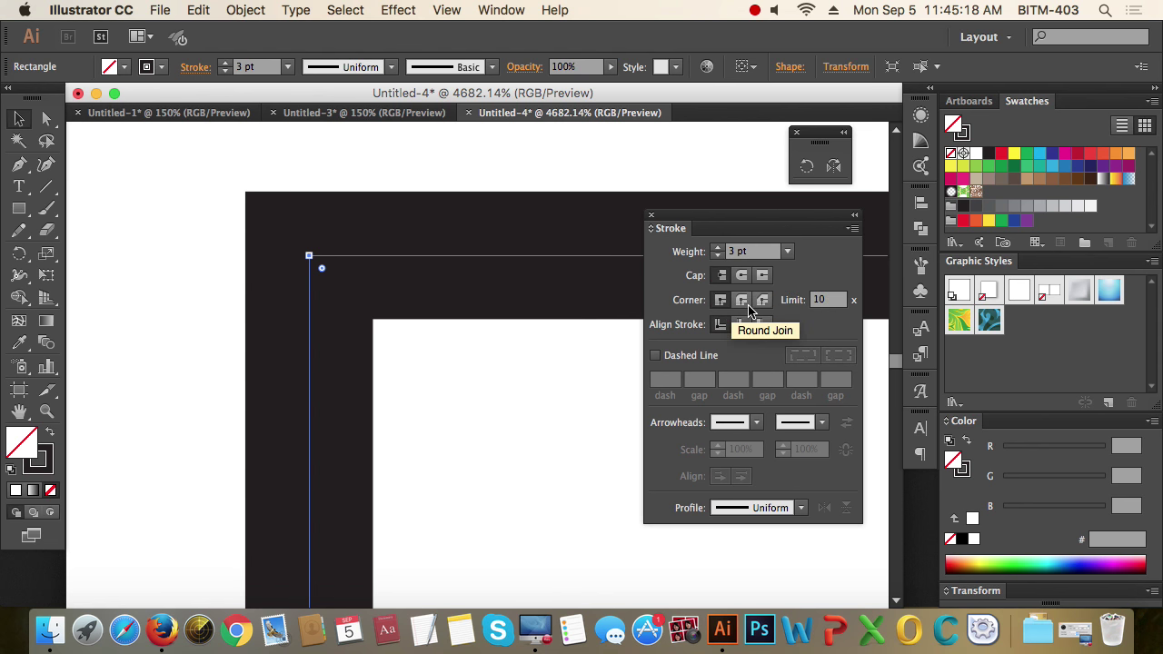
click(741, 300)
click(719, 300)
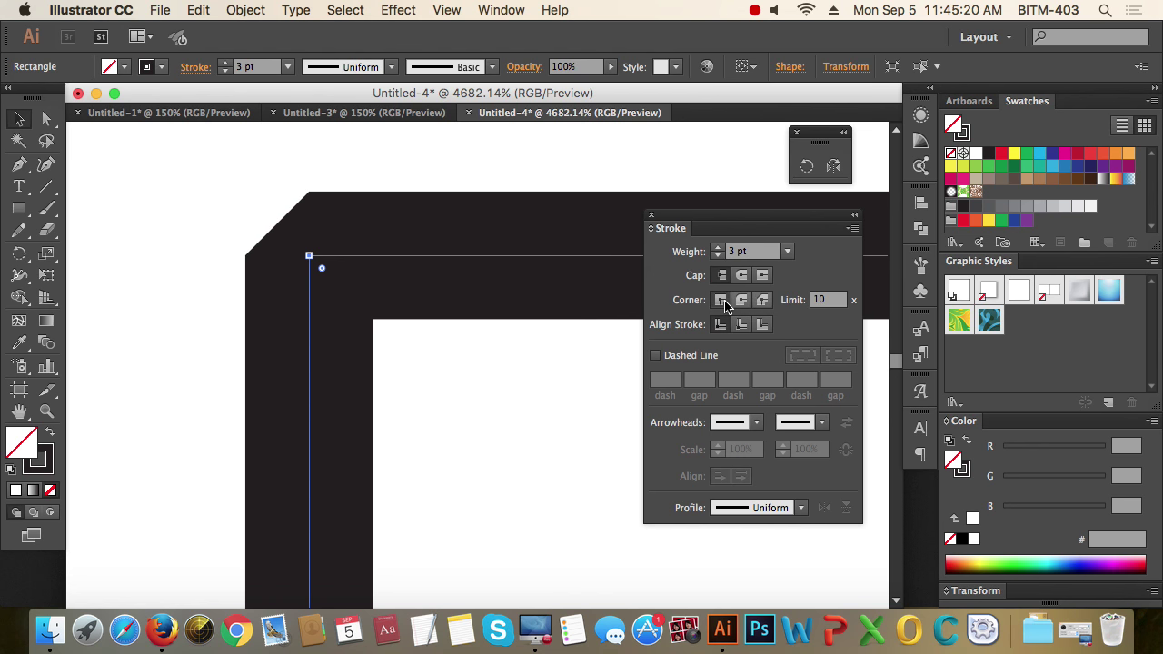
click(741, 300)
click(761, 302)
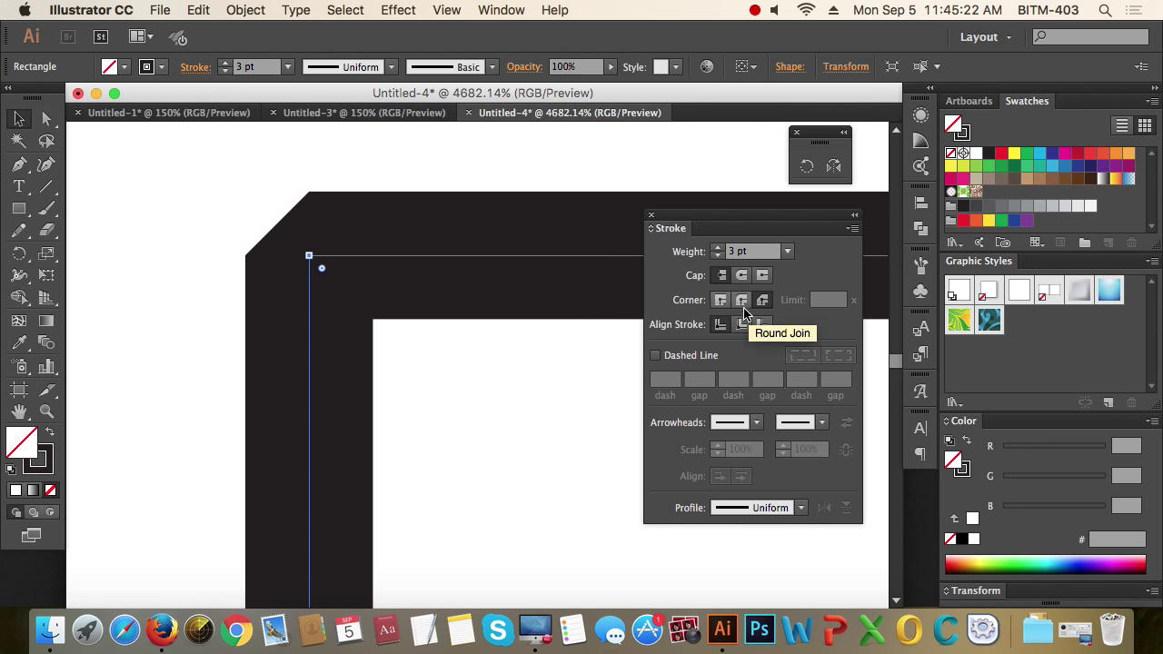
click(720, 301)
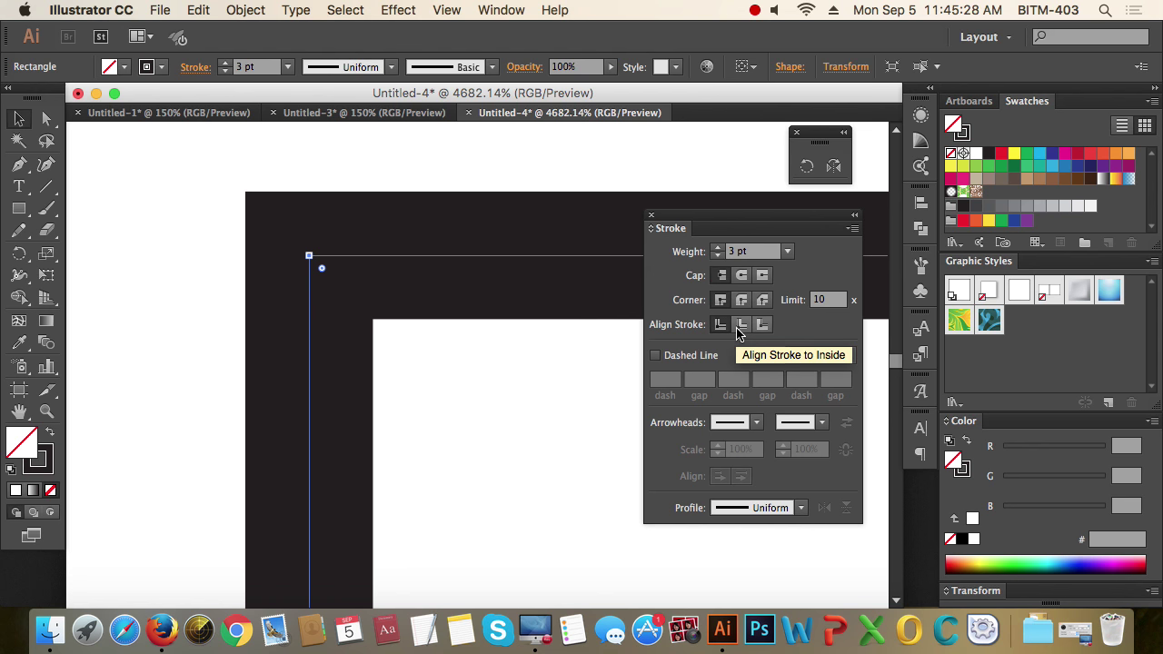
Select the rectangle frame and zoom in on its top-left corner
alt+super+click(565, 348)
alt+super+click(565, 347)
alt+super+click(565, 348)
alt+super+click(565, 348)
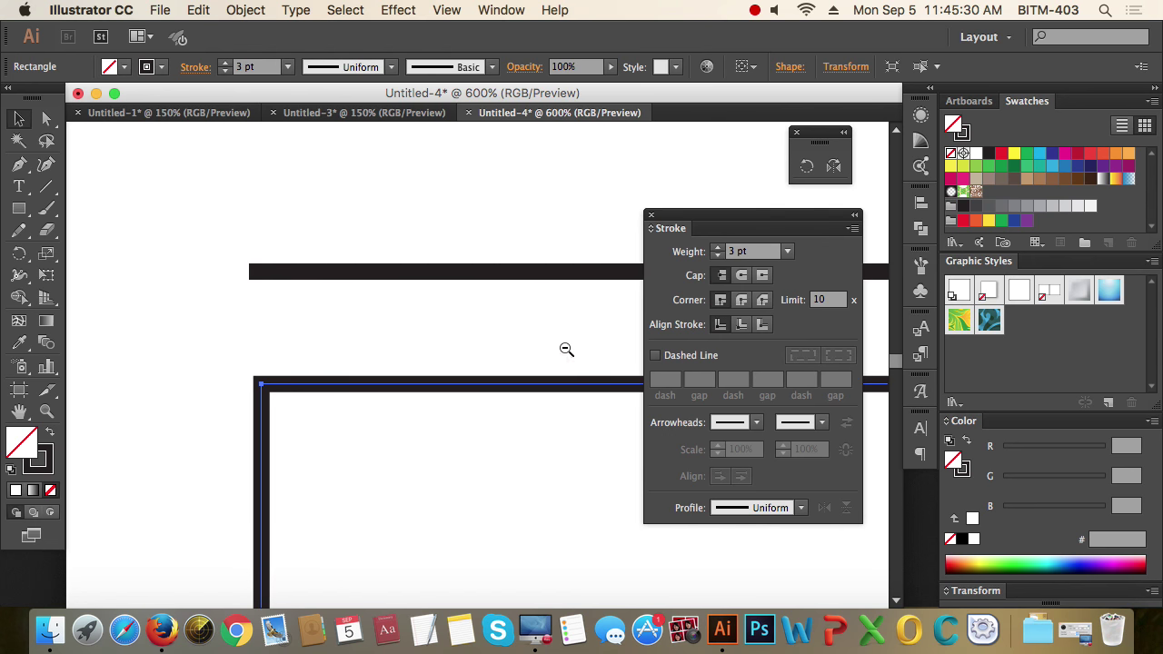
drag(391, 345, 461, 211)
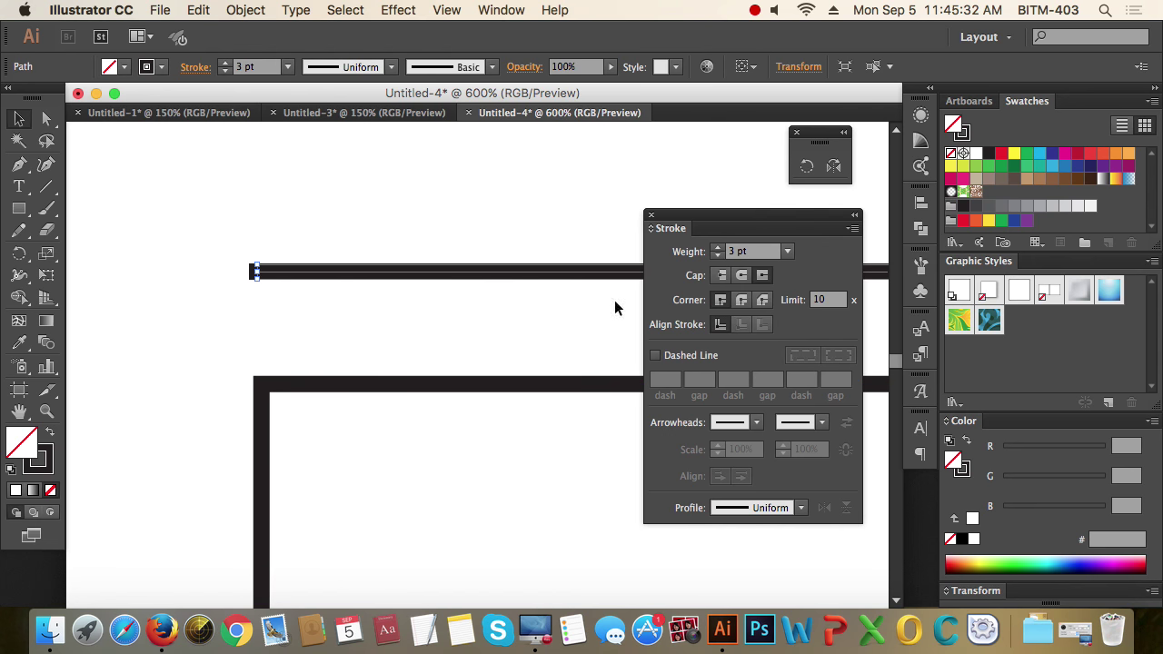
drag(253, 343, 418, 461)
drag(203, 327, 513, 495)
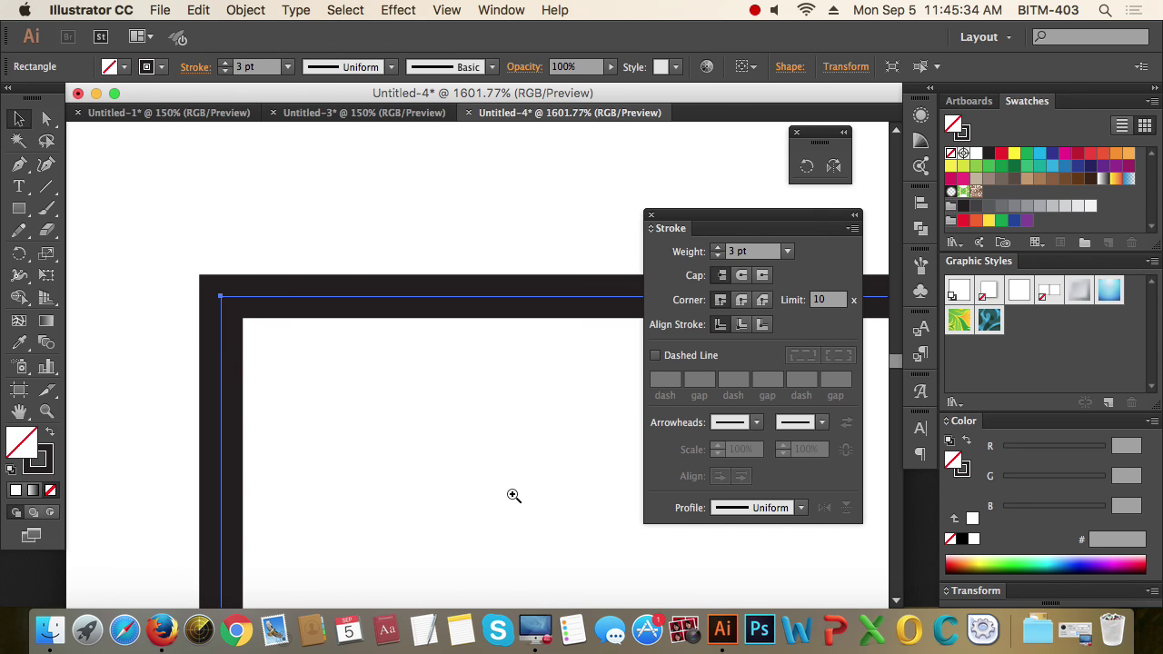
scroll(524, 390, down, 2)
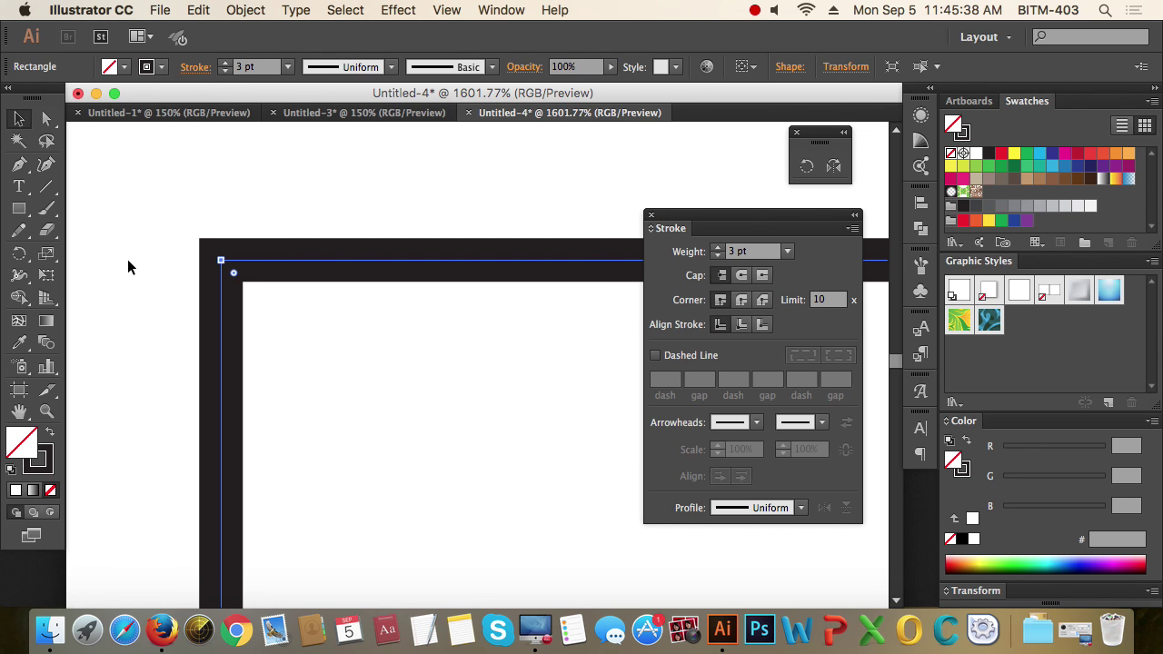
click(50, 119)
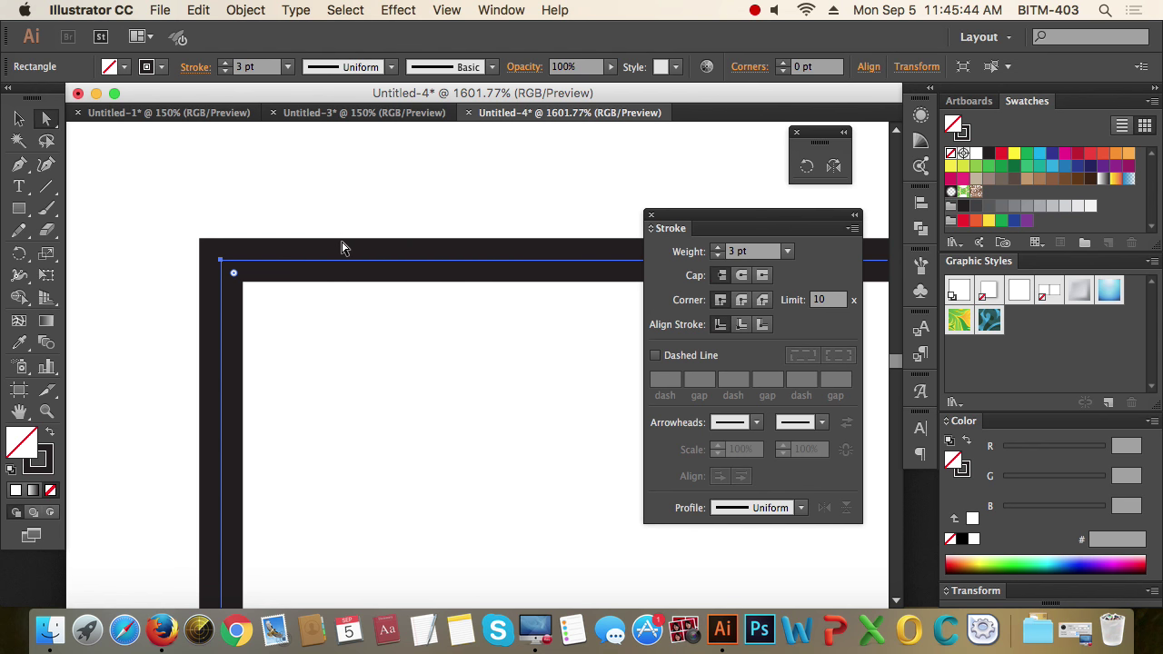
Try inside and outside stroke alignment on the rectangle, finishing with center alignment
click(741, 329)
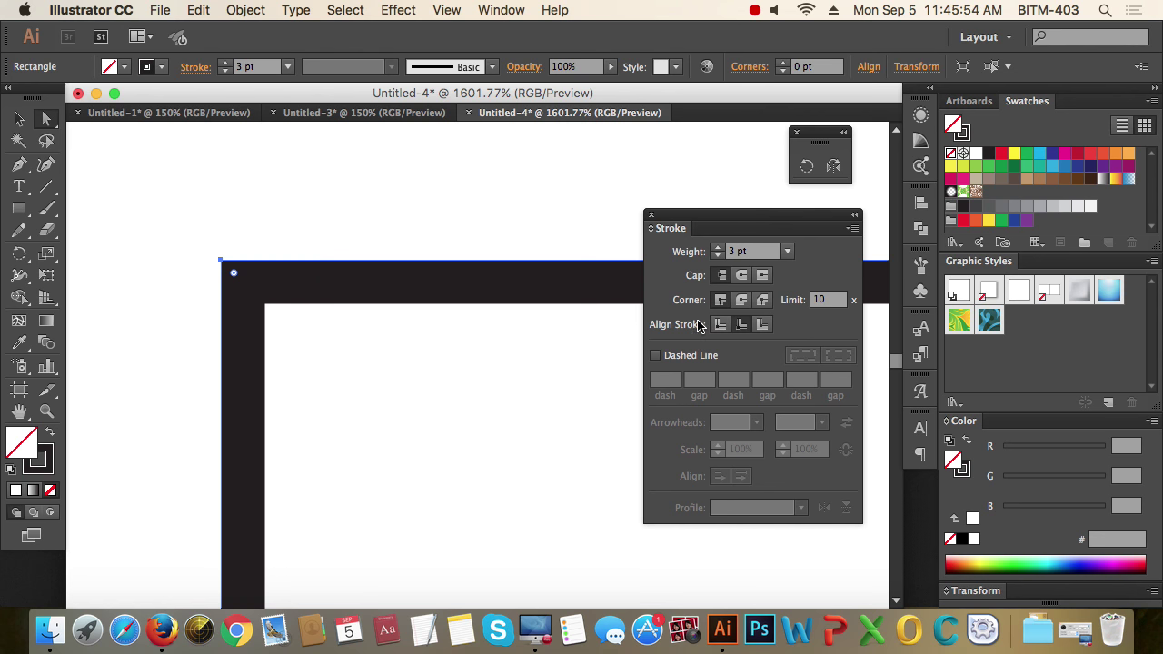
click(762, 325)
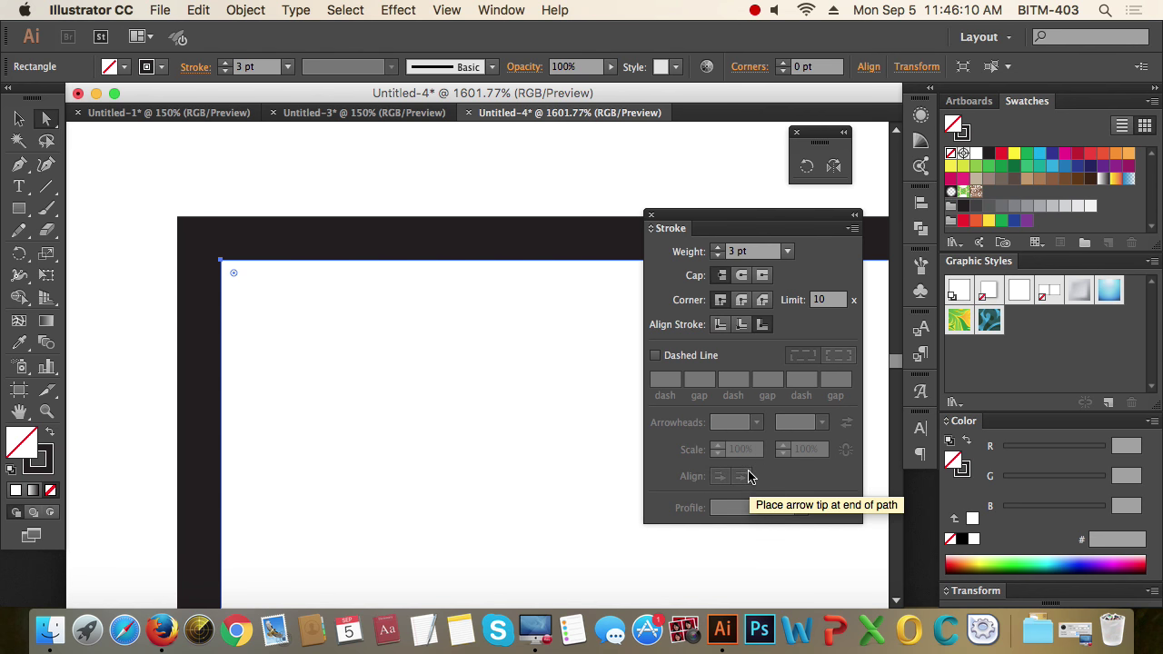
click(719, 325)
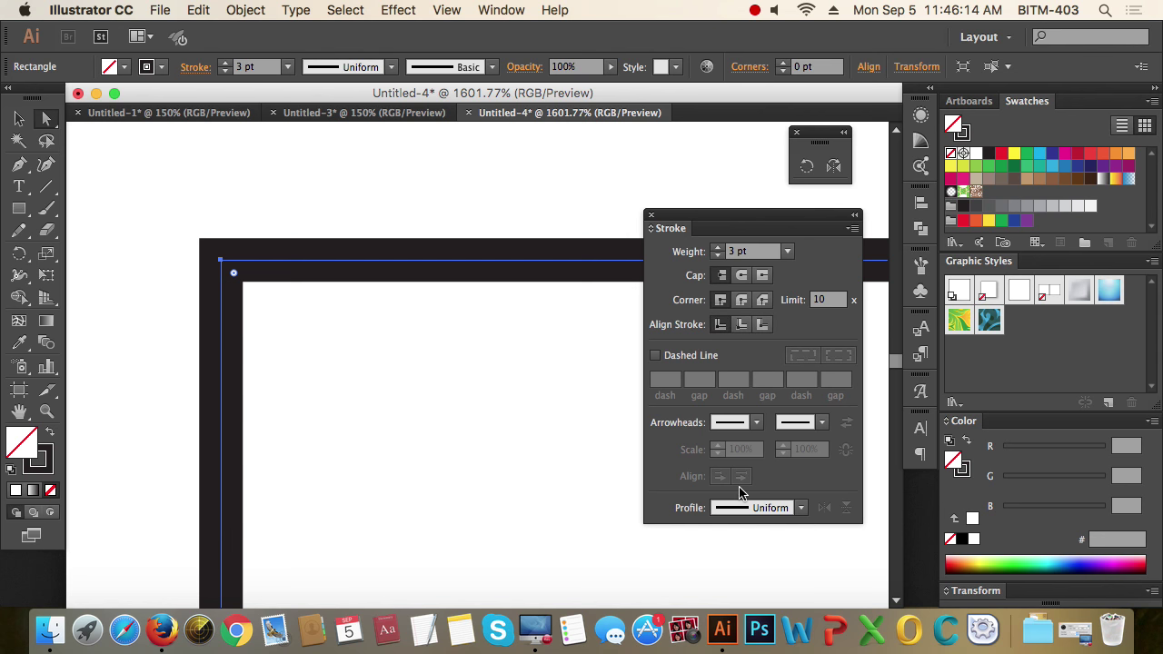
click(762, 325)
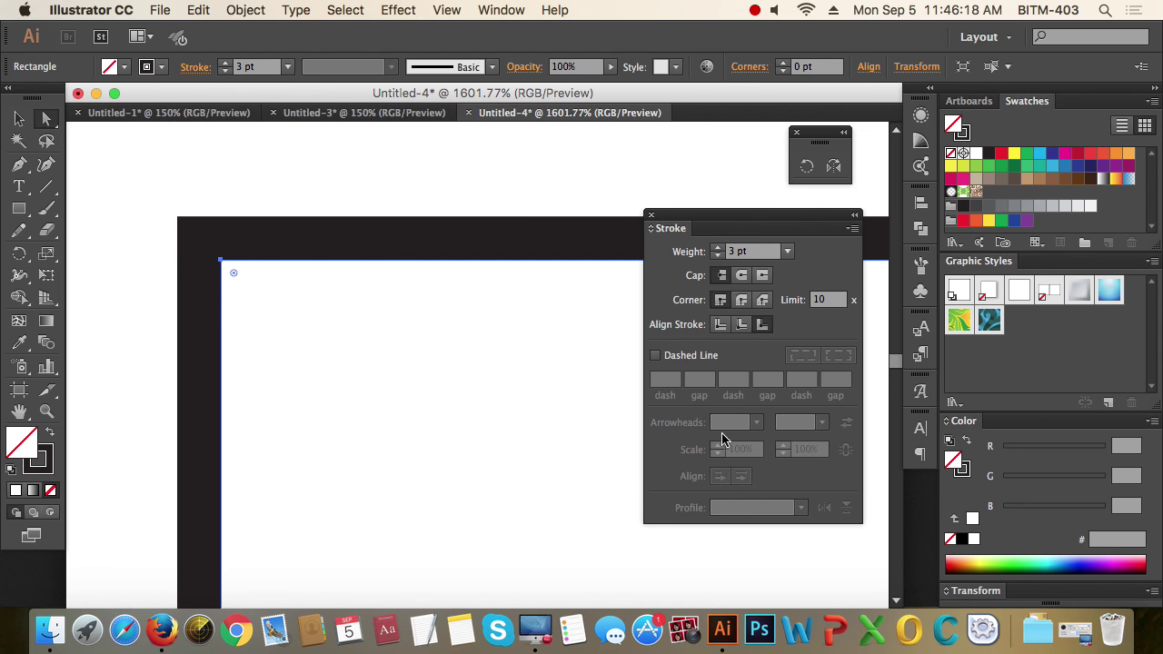
click(720, 326)
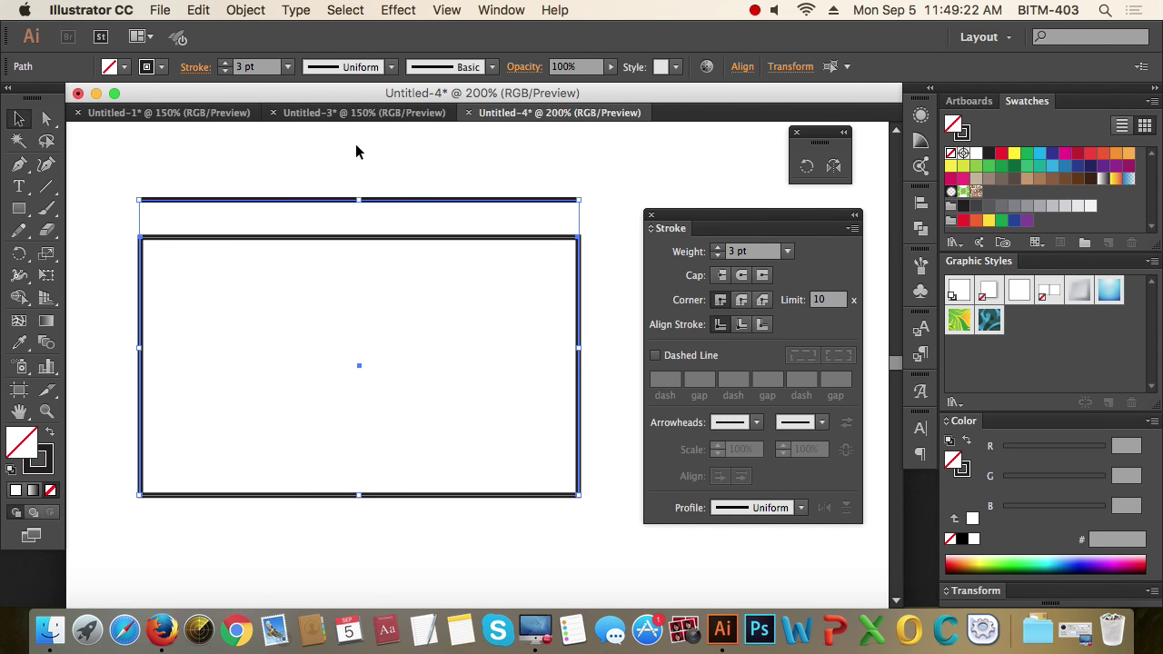
click(355, 152)
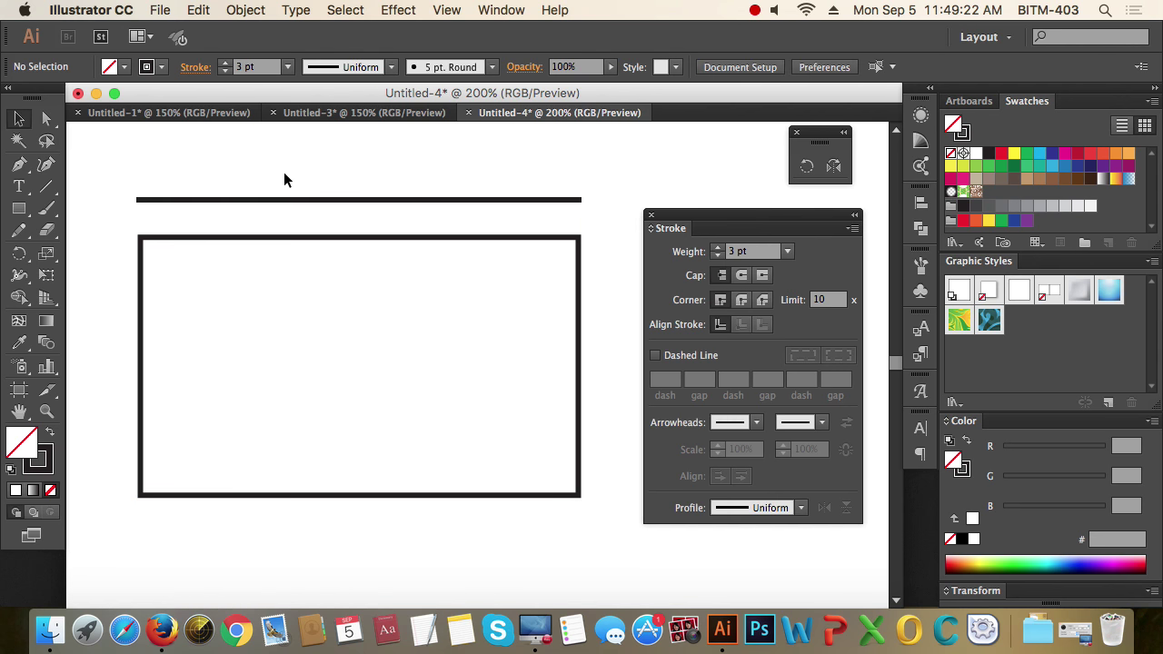
drag(283, 172, 337, 260)
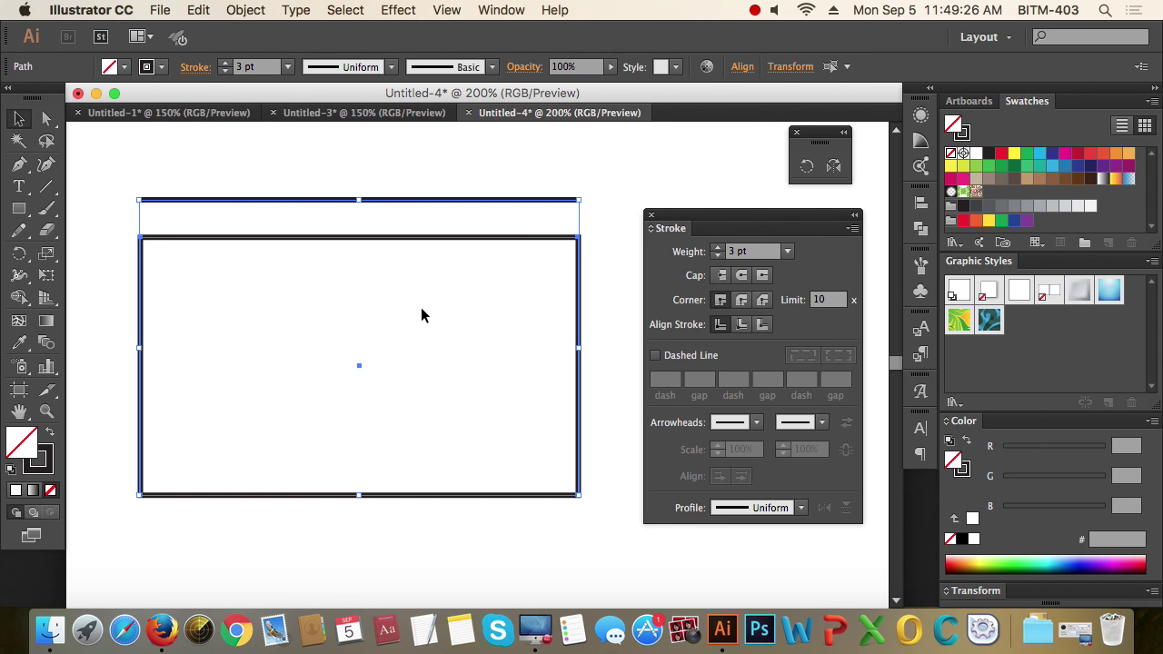
click(675, 359)
click(601, 306)
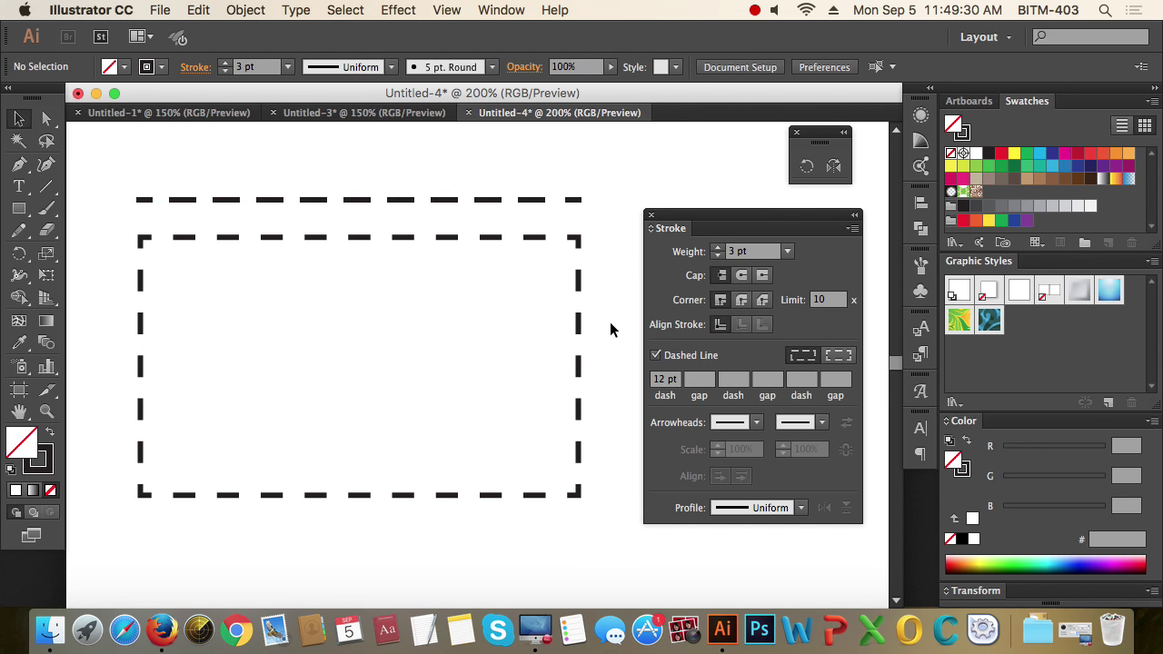
click(570, 361)
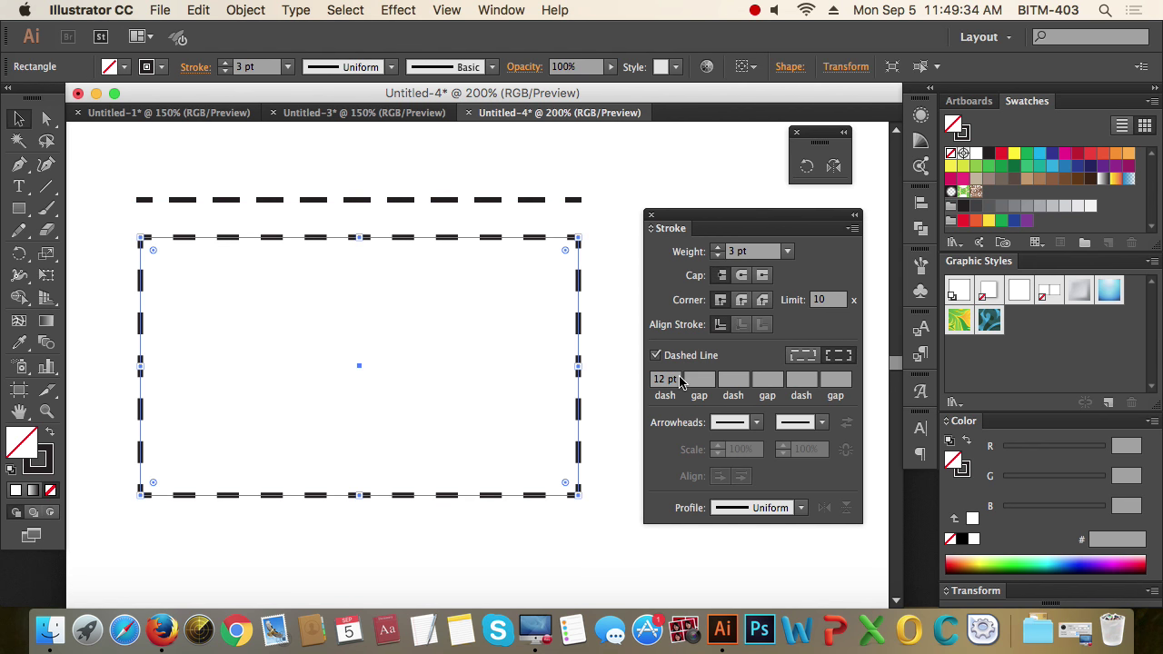
click(645, 379)
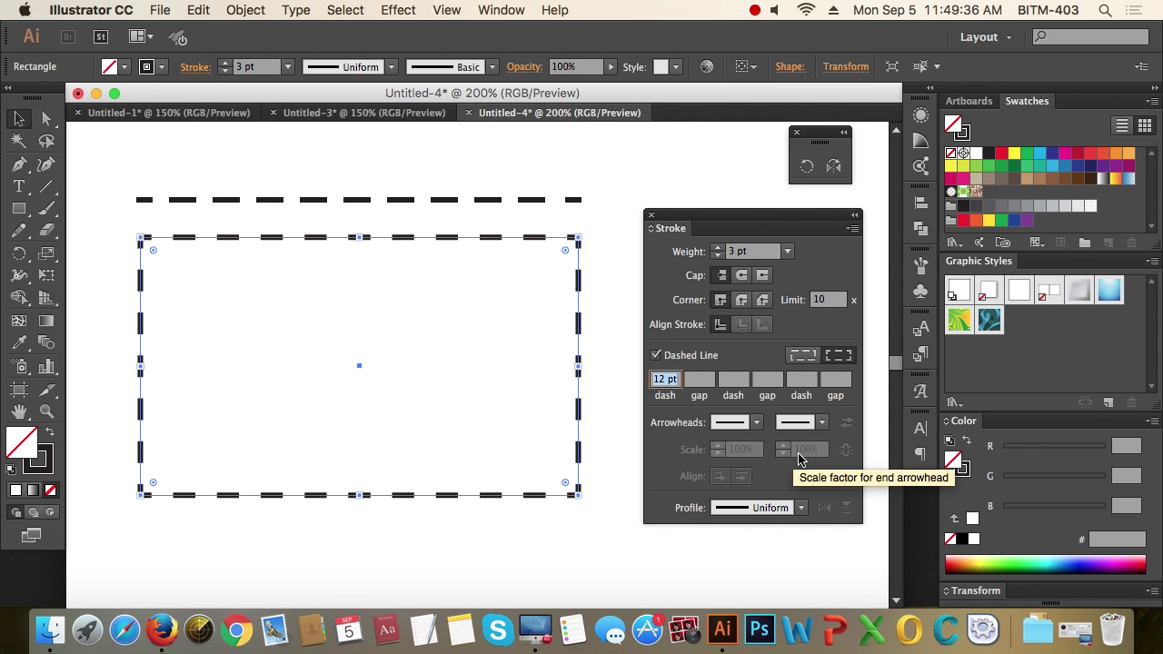
text(5)
key(Return)
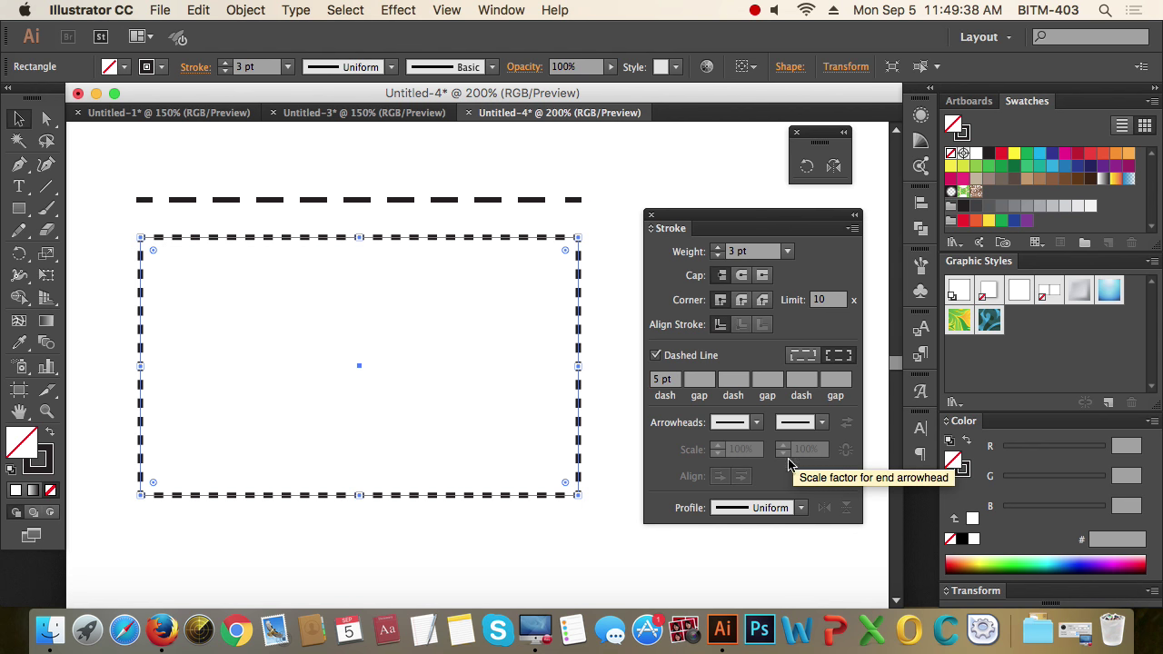
click(599, 540)
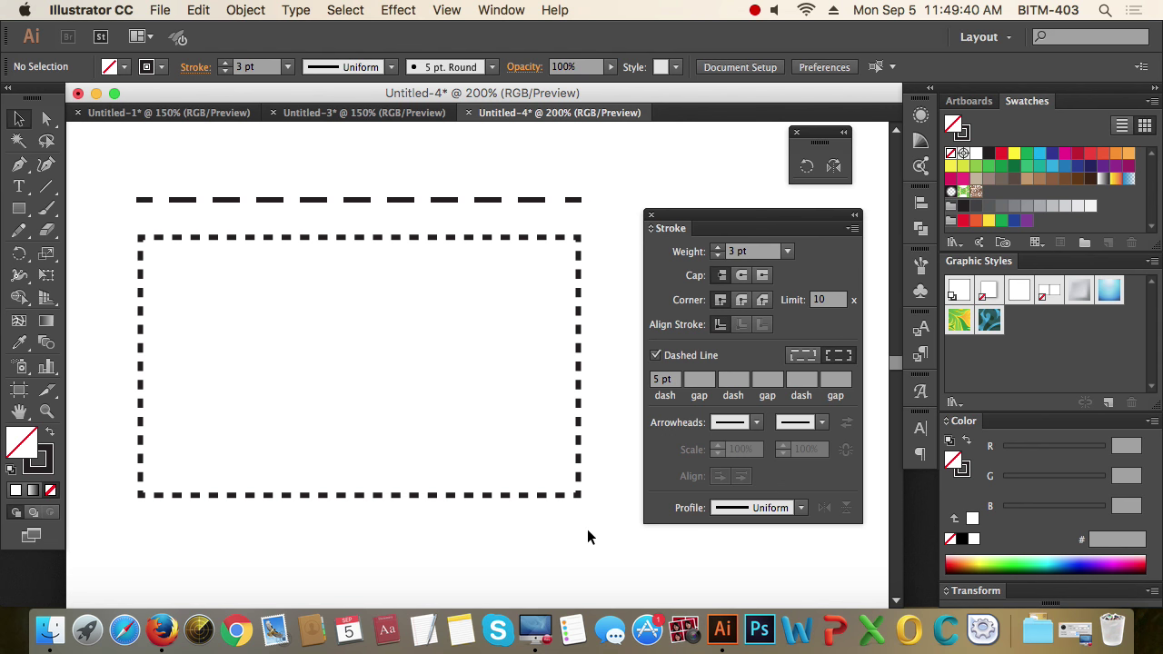
drag(587, 533, 521, 391)
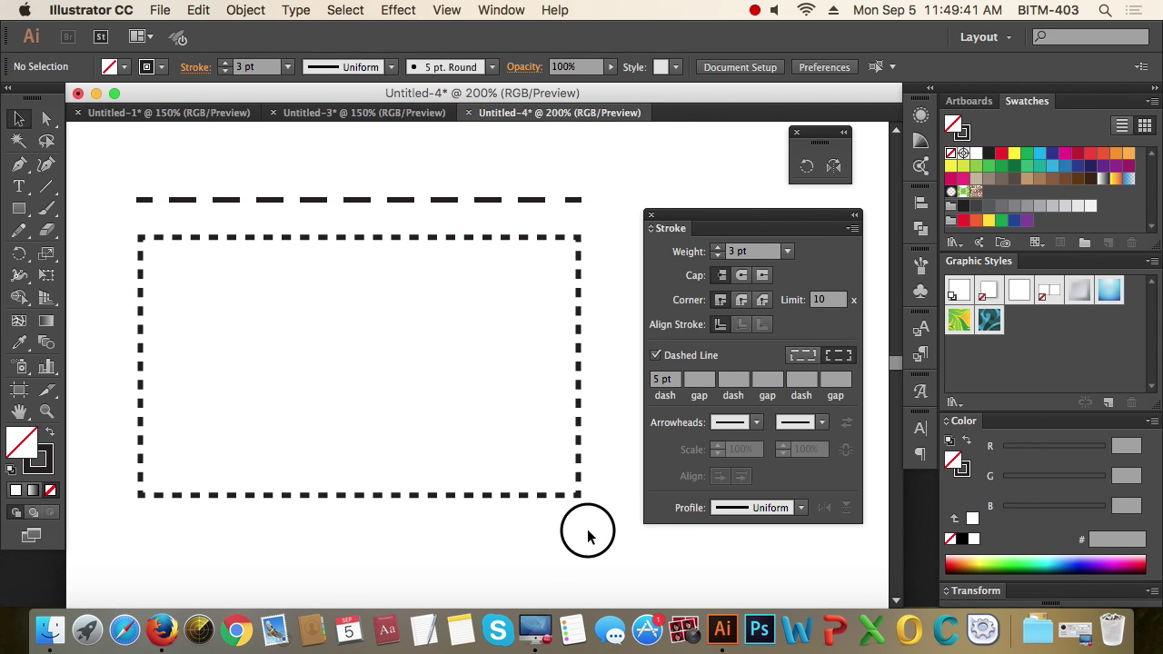
click(683, 359)
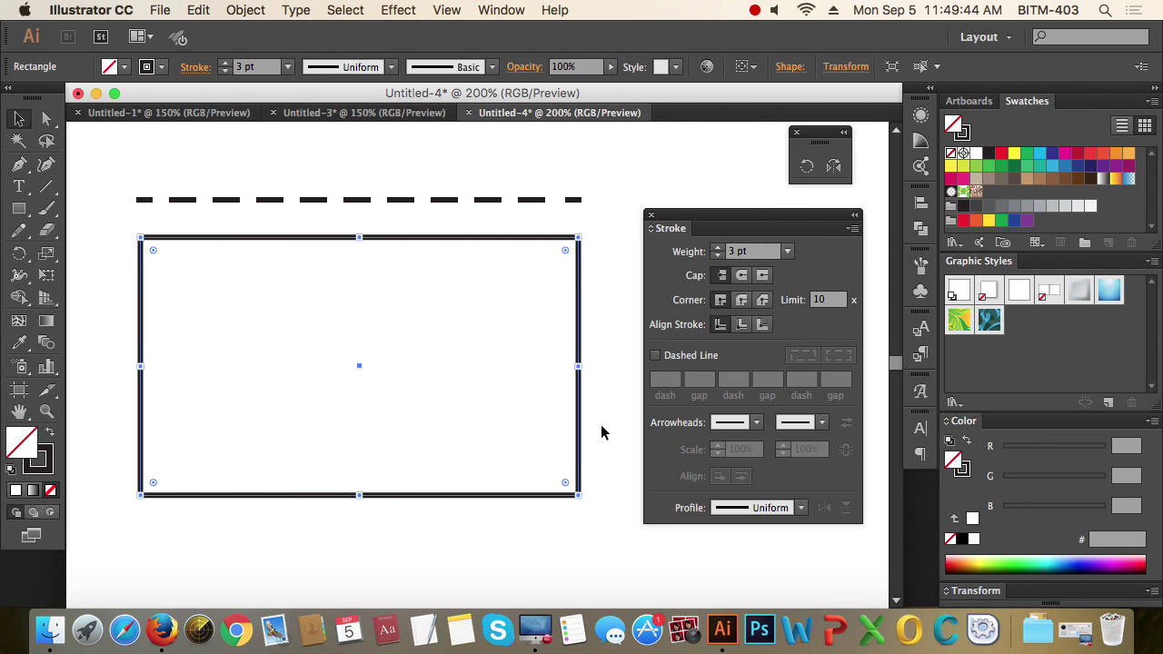
drag(561, 173, 500, 215)
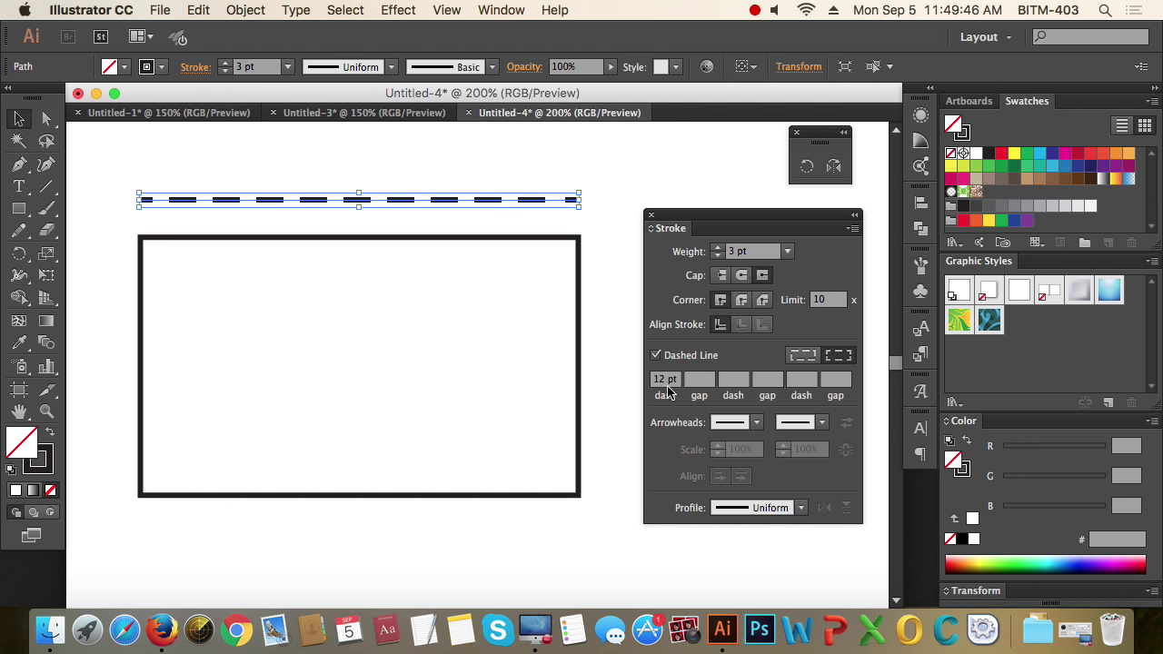
click(656, 356)
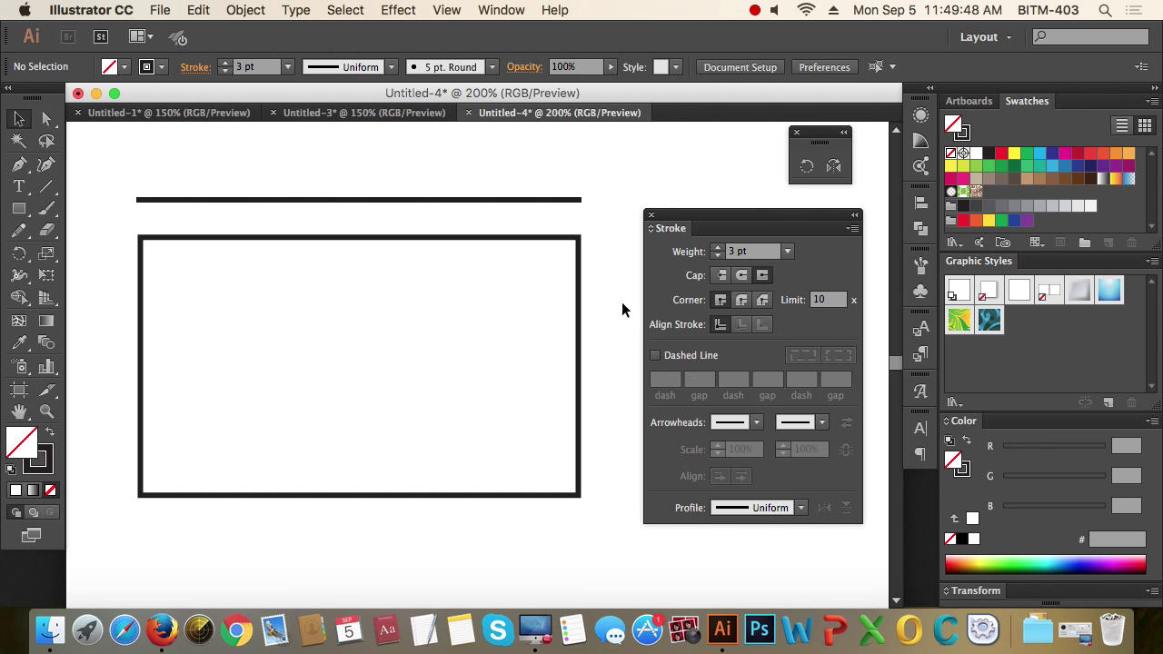
Select only the top line, without the rectangle
click(578, 199)
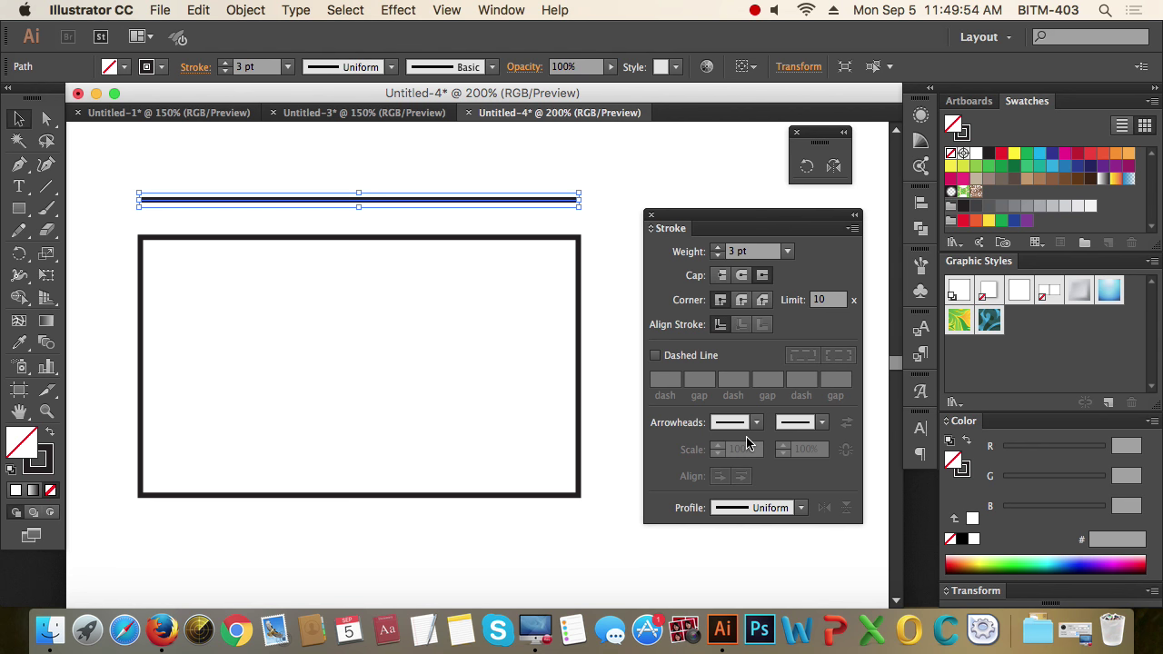
drag(587, 187, 470, 334)
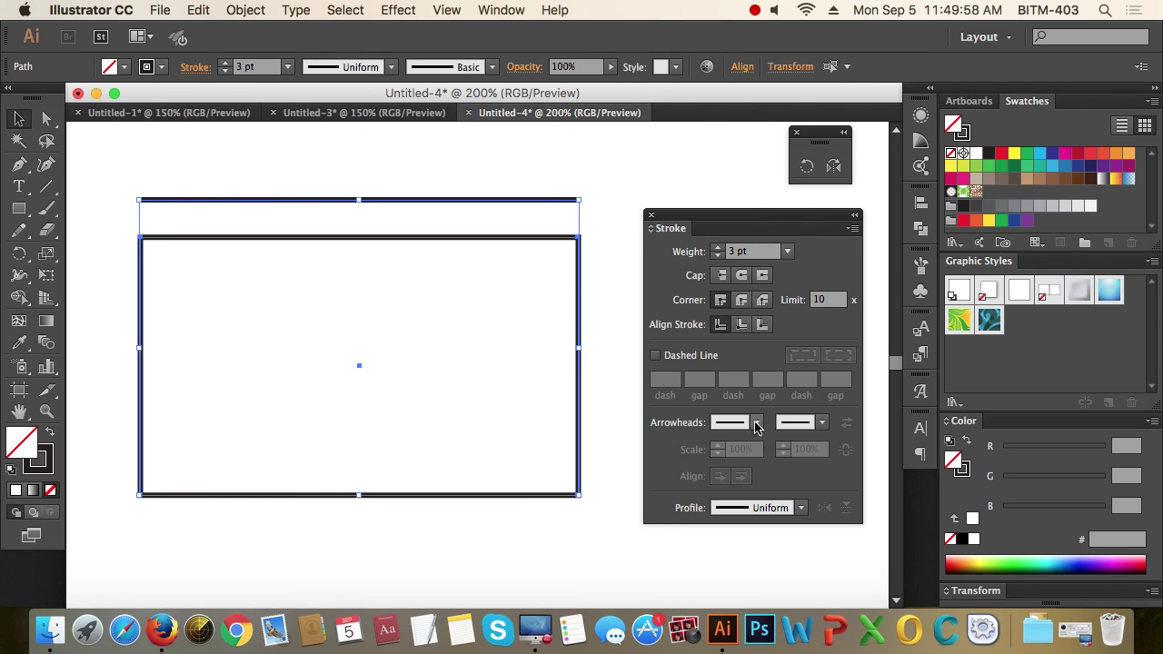
shift+click(532, 228)
click(602, 195)
drag(602, 194, 529, 228)
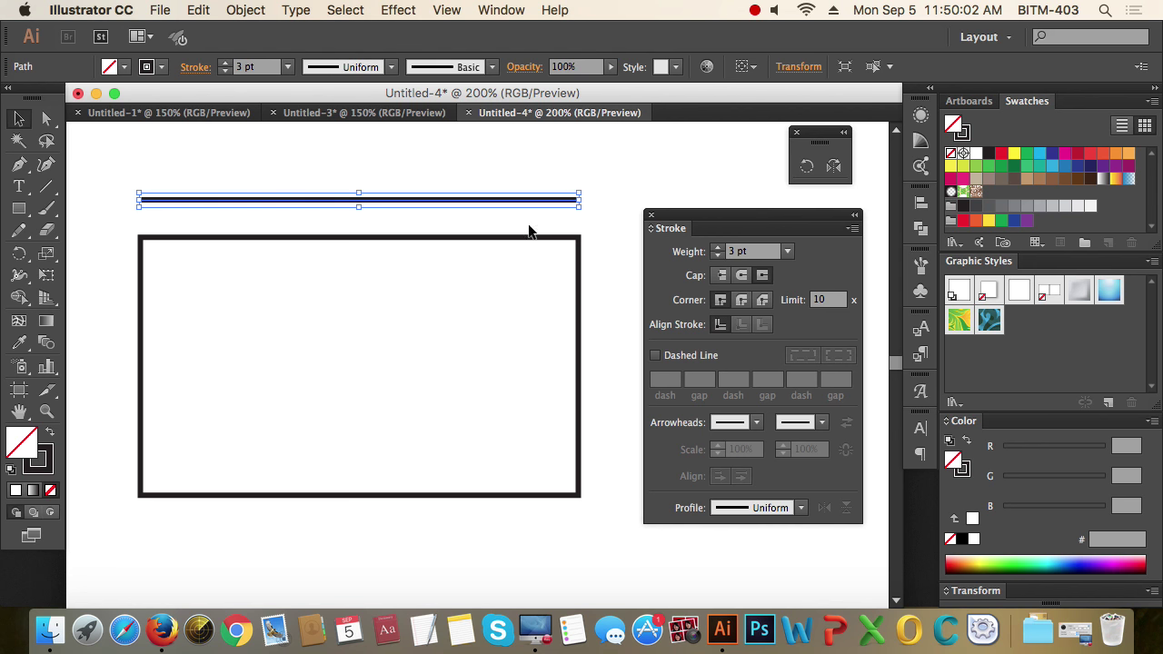
Give the top line an Arrow 1 start arrowhead and an Arrow 19 end
click(757, 423)
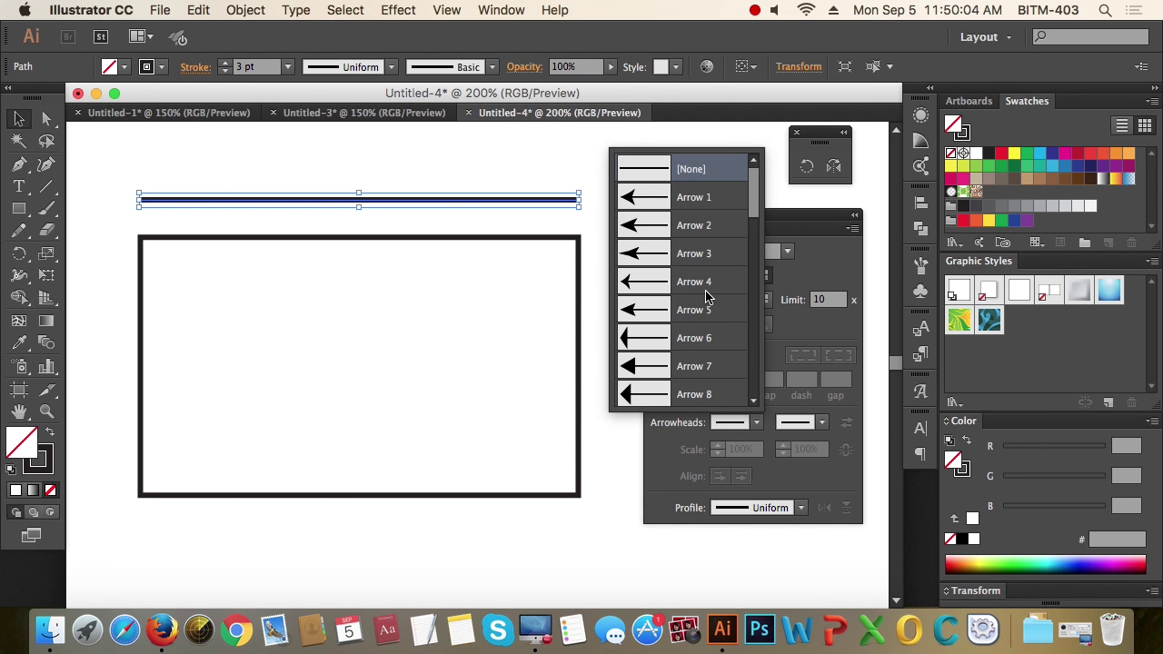
click(655, 206)
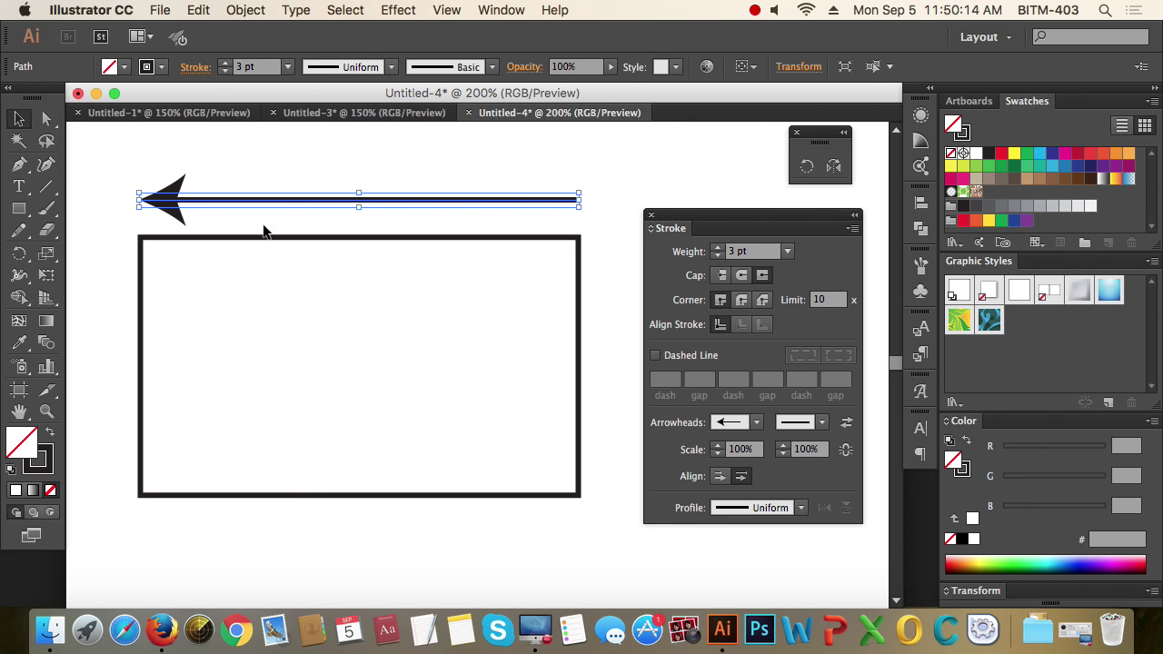
click(823, 425)
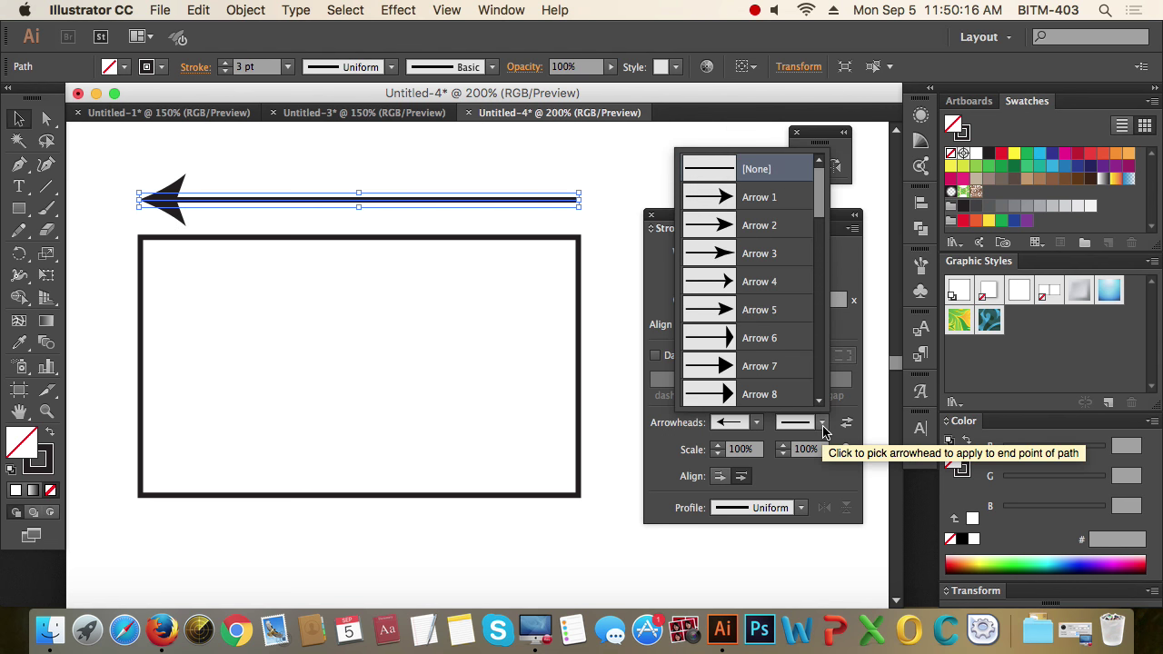
drag(819, 187, 820, 281)
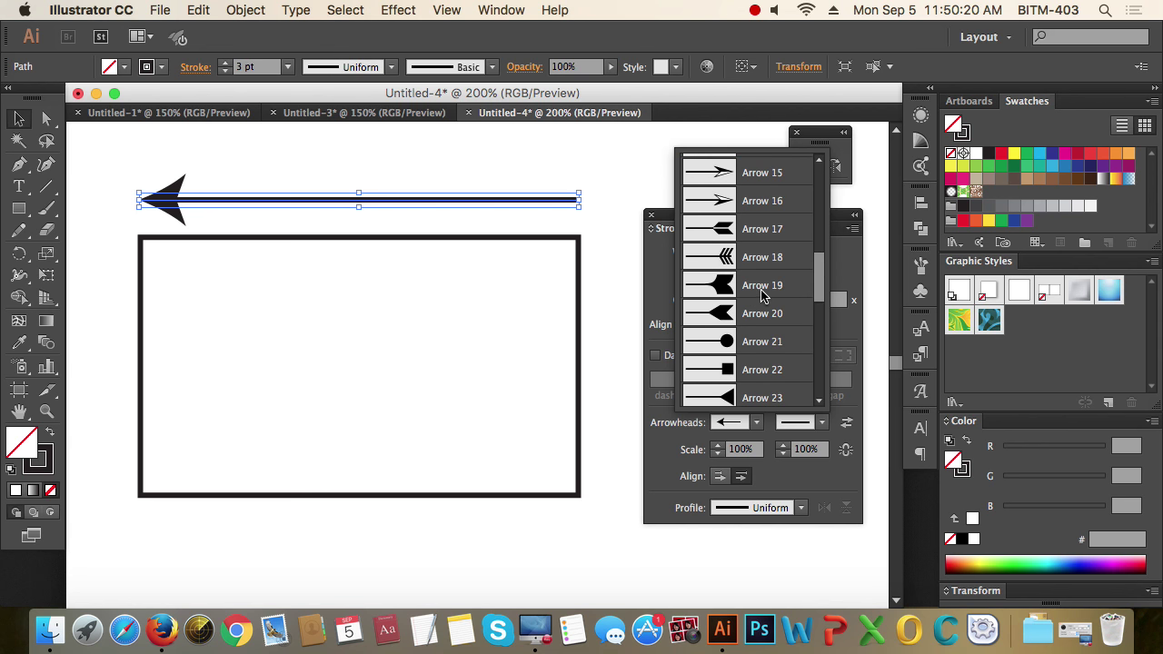
click(761, 285)
click(656, 178)
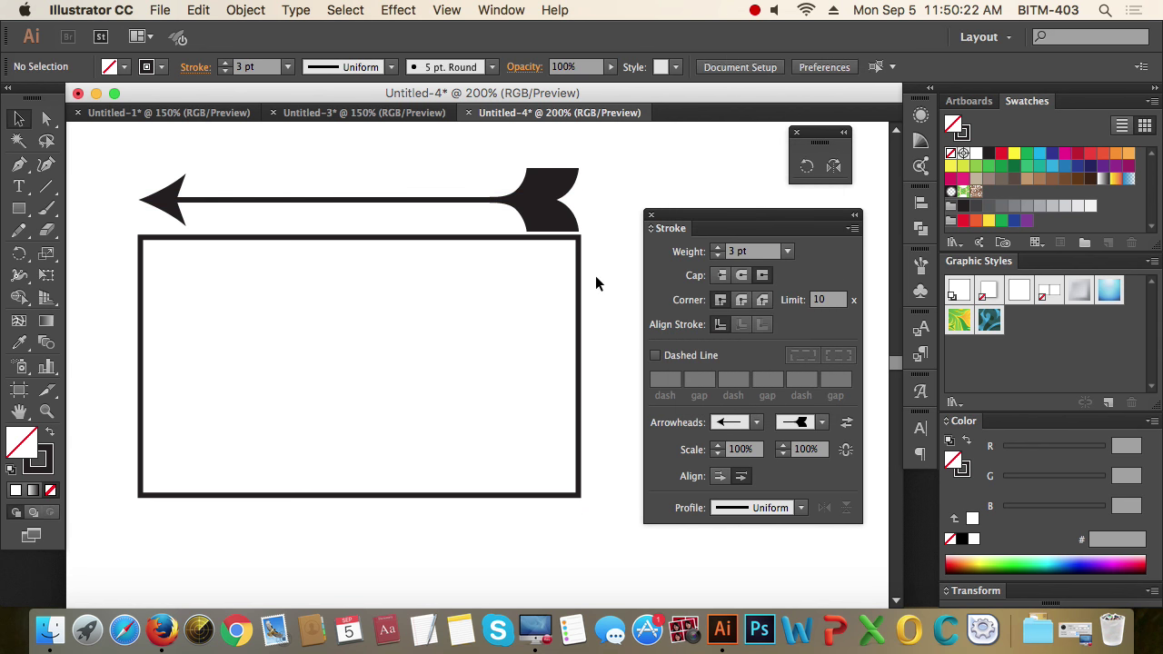
click(576, 368)
Add an Arrow 6 start and an Arrow 19 end to the rectangle's path
click(756, 422)
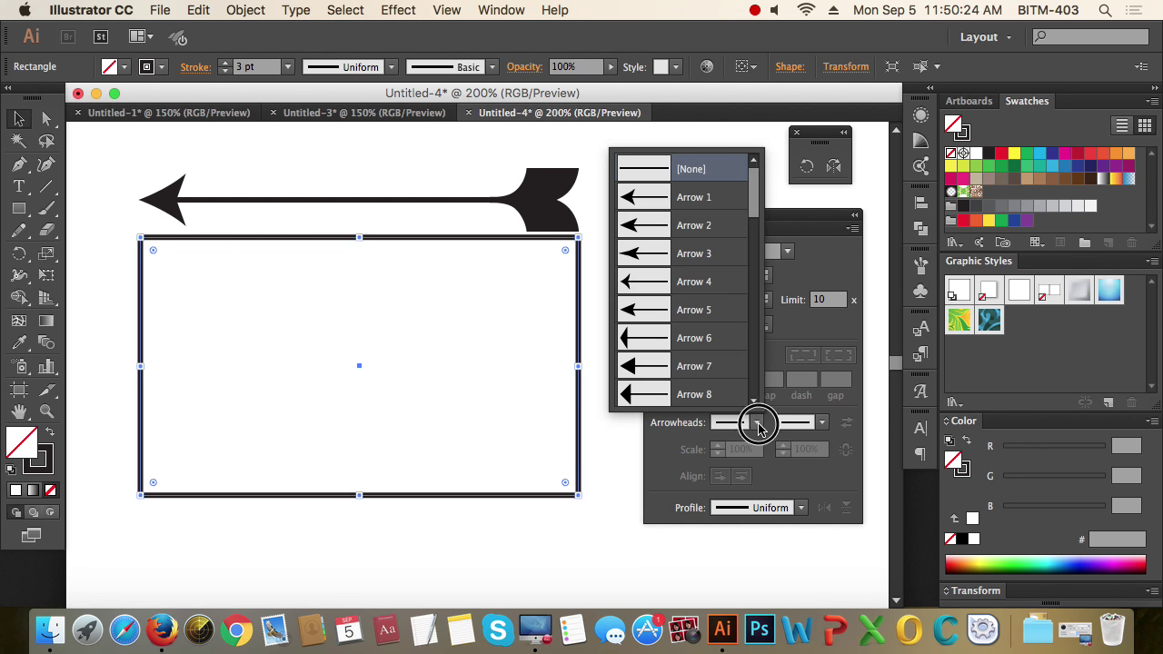
click(688, 335)
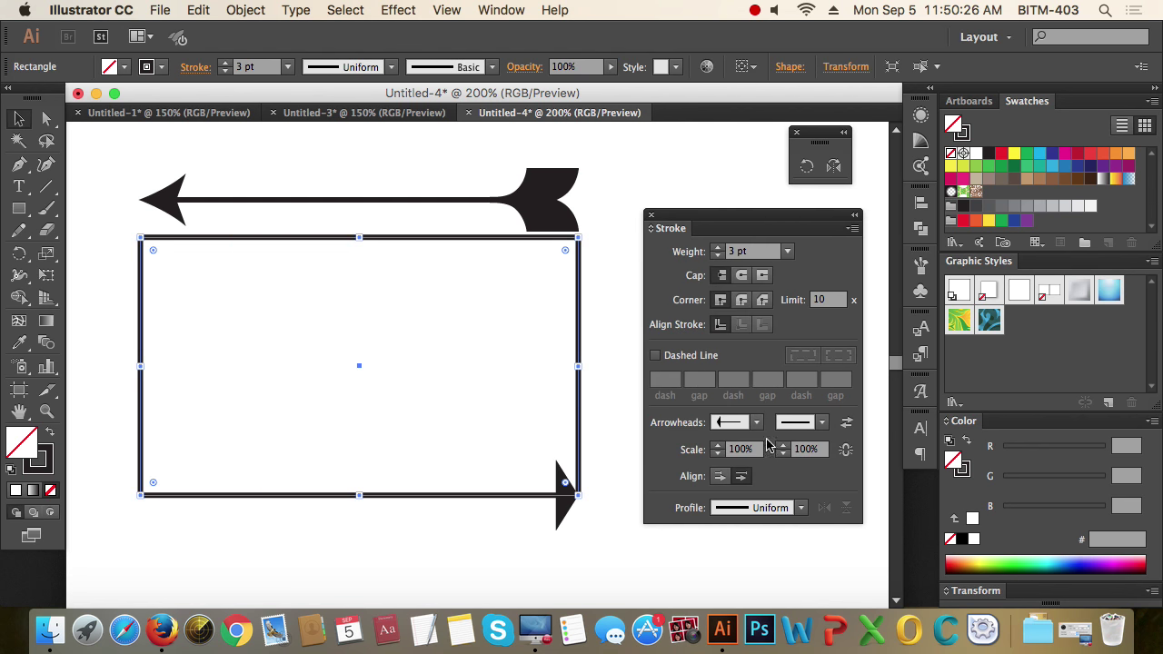
click(821, 422)
drag(820, 195, 824, 289)
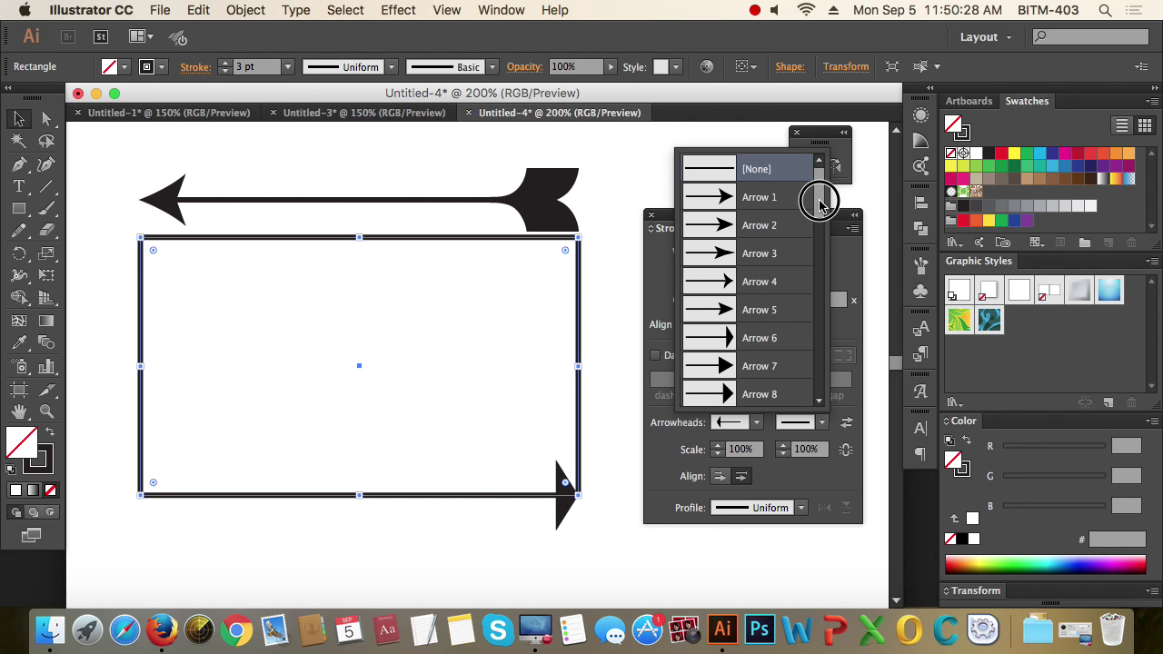
click(765, 287)
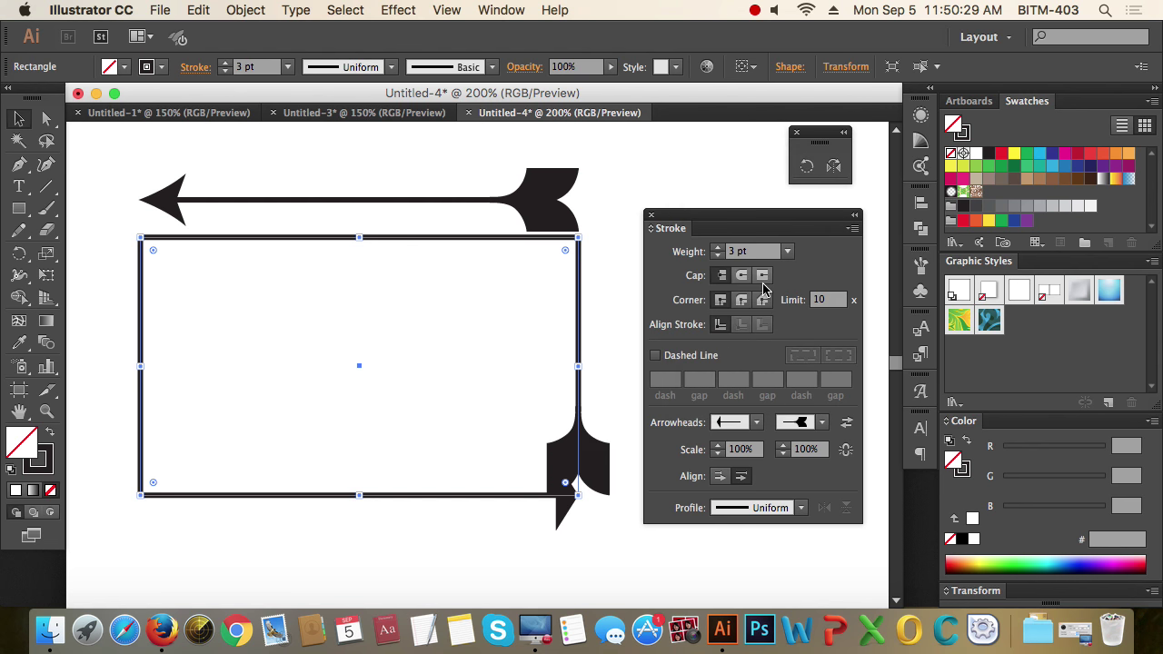
click(625, 514)
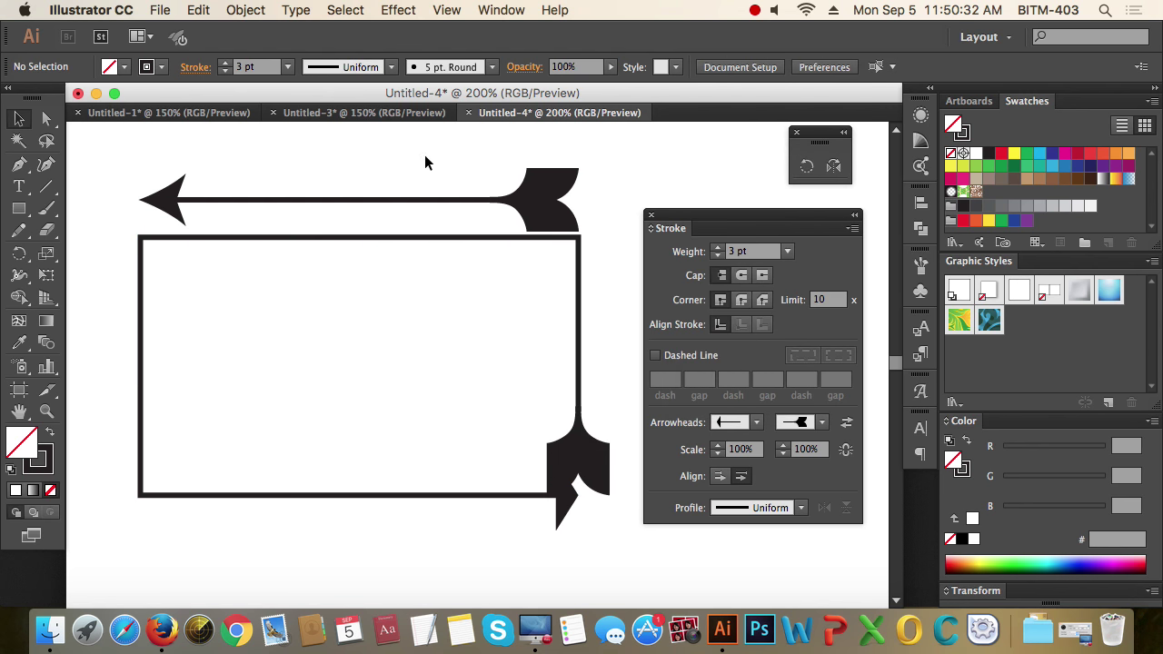
click(403, 204)
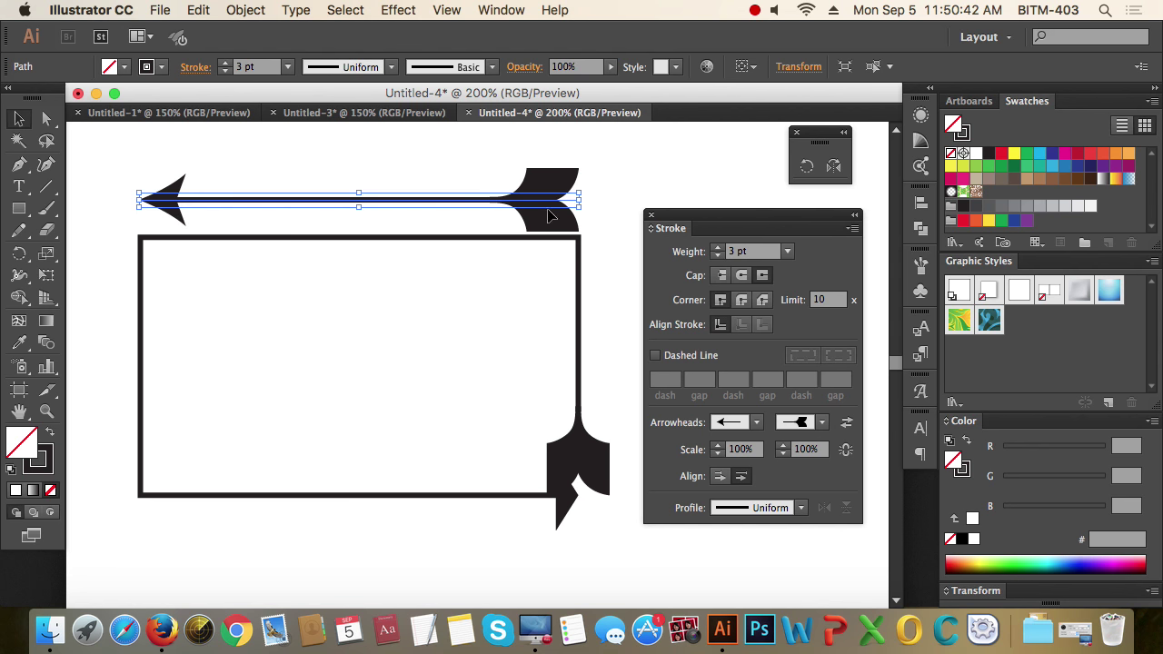
Apply 'Extend arrow tip beyond end of path' to the top line's arrowheads
click(718, 477)
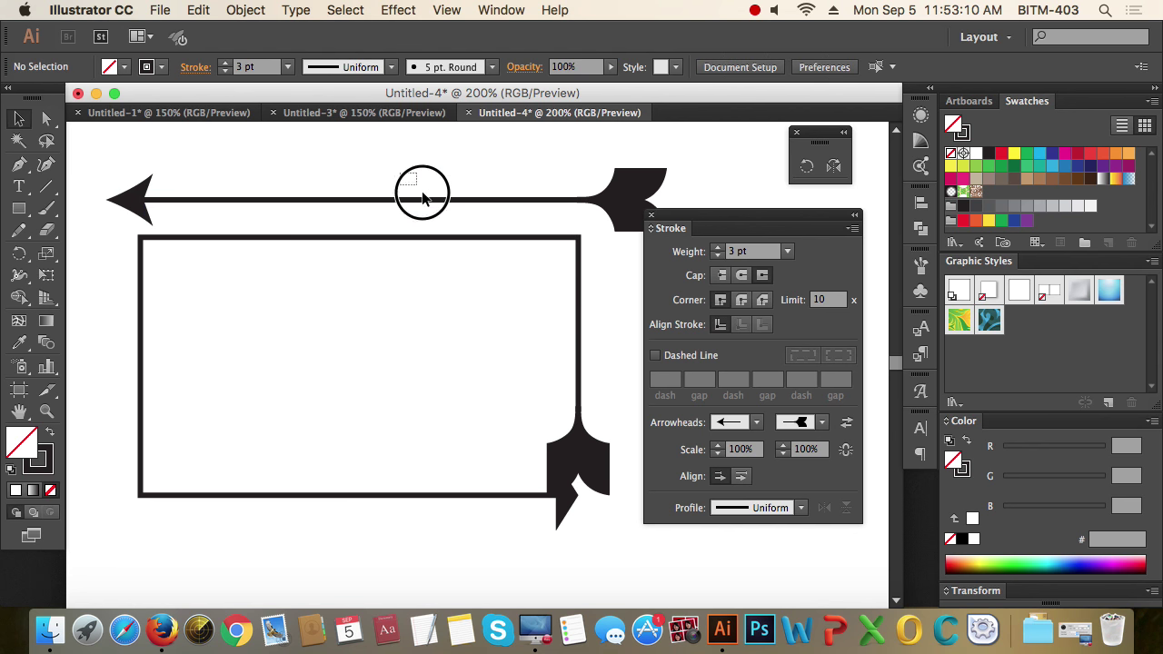
click(411, 198)
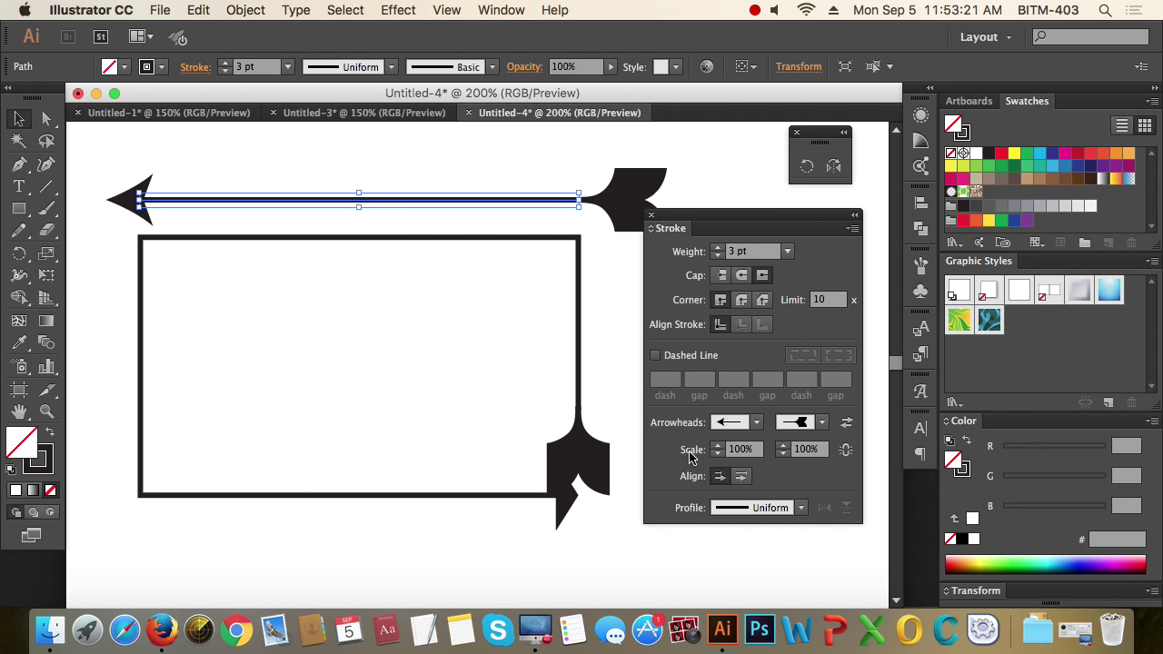
Scale the line's start arrowhead to 20%, then to 50%, and reselect the line
click(739, 448)
text(2)
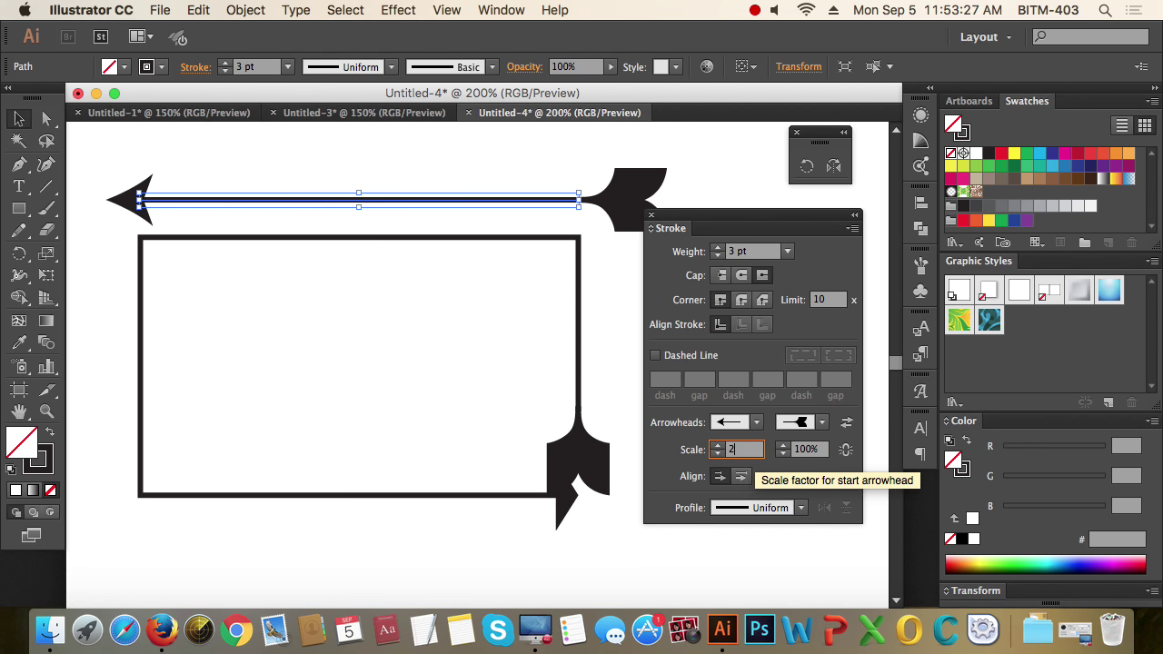
text(0)
key(Return)
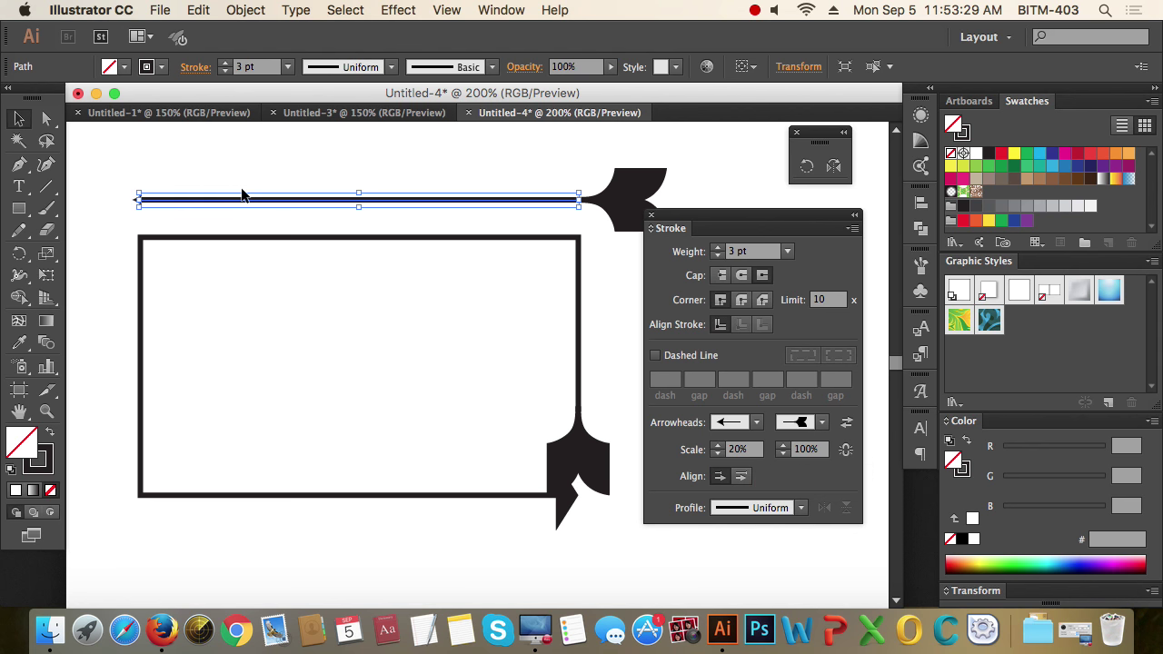
click(738, 449)
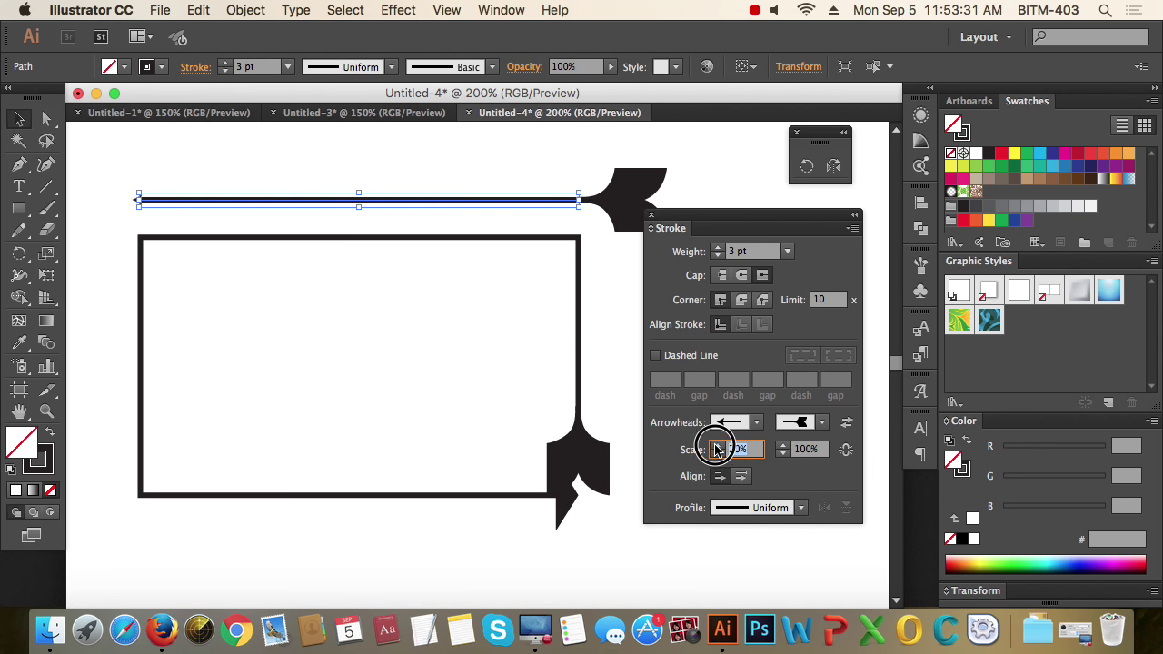
text(50)
key(Return)
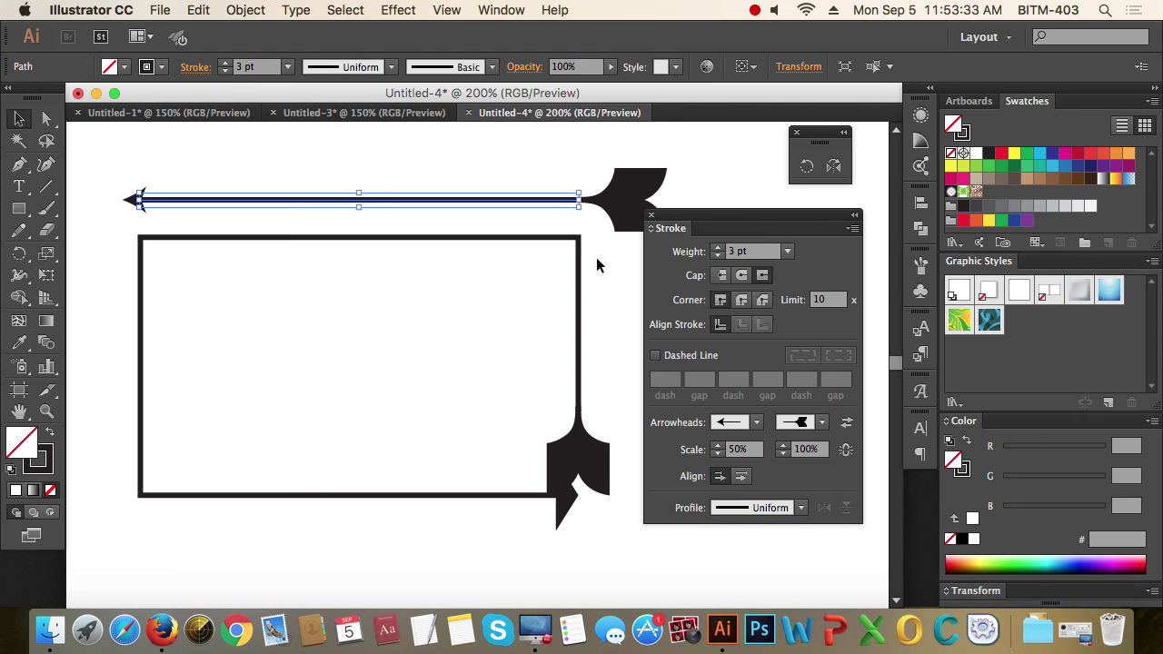
click(541, 154)
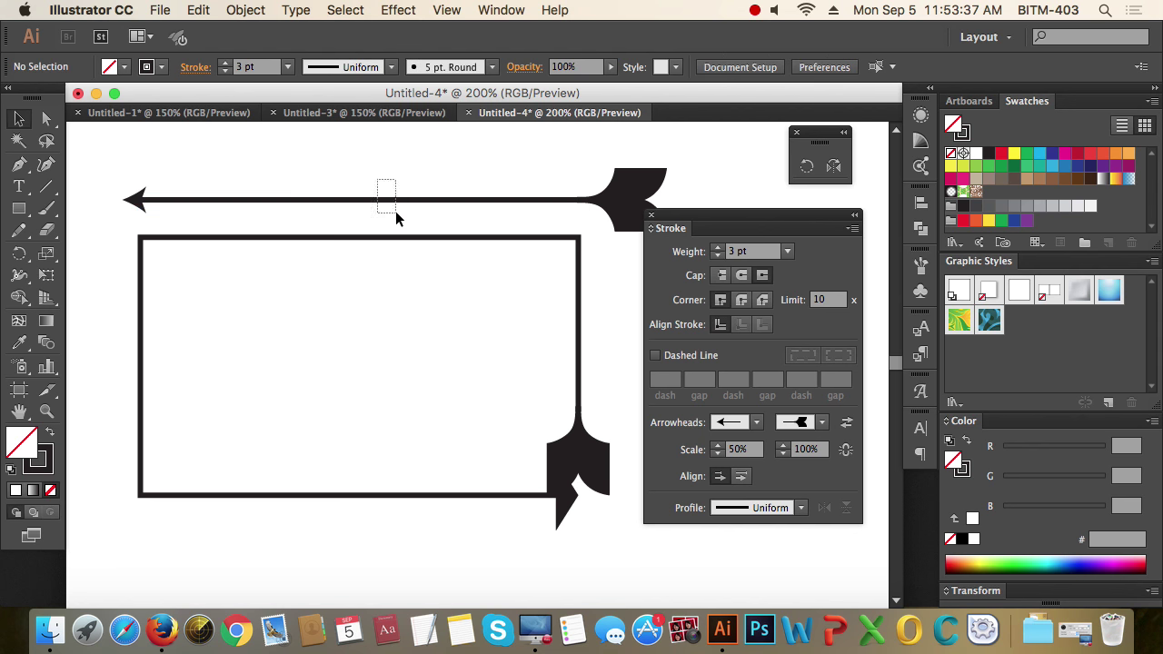
drag(395, 216, 395, 216)
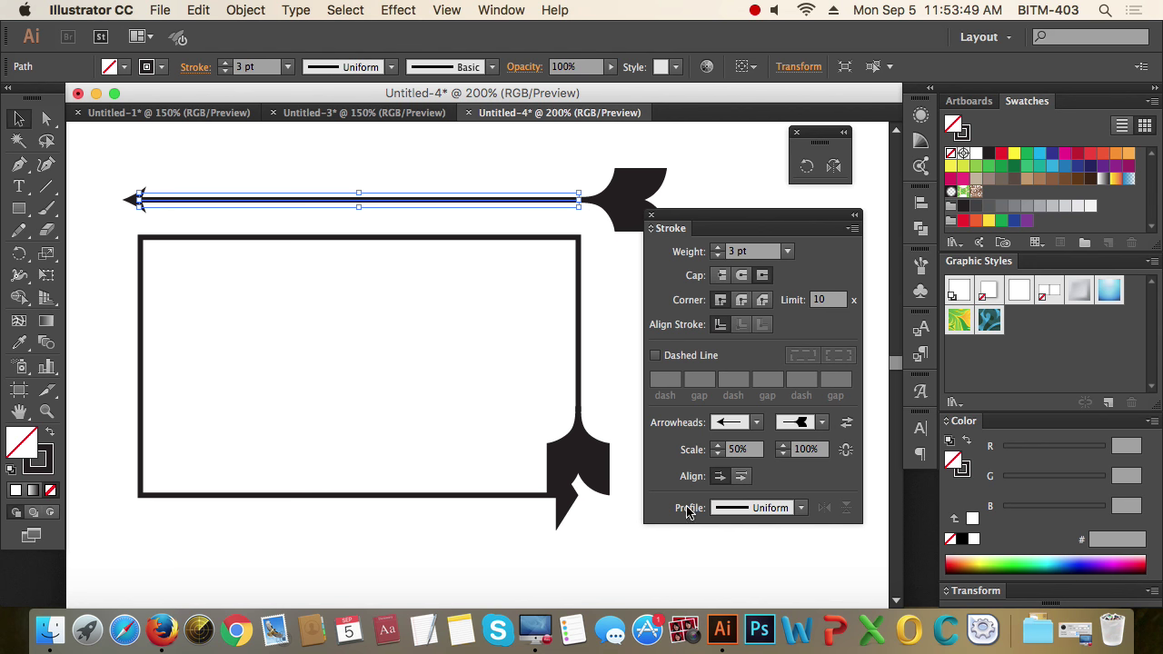
Apply the elliptical width profile to the line, then reselect its path with Direct Selection
click(802, 508)
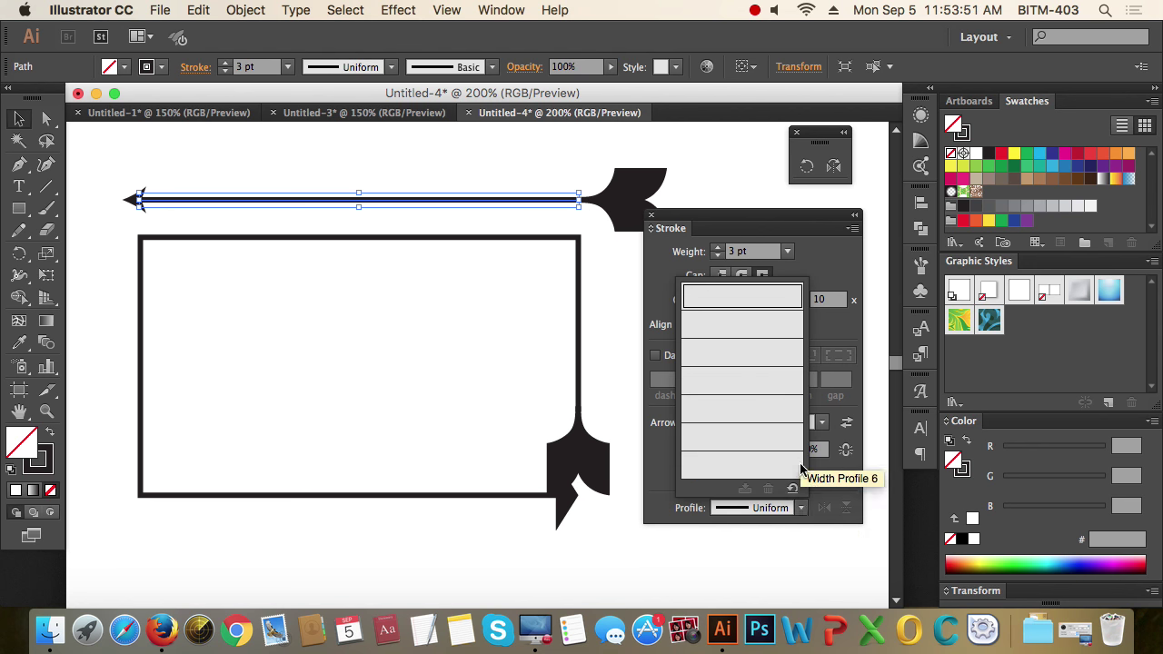
click(743, 329)
click(321, 221)
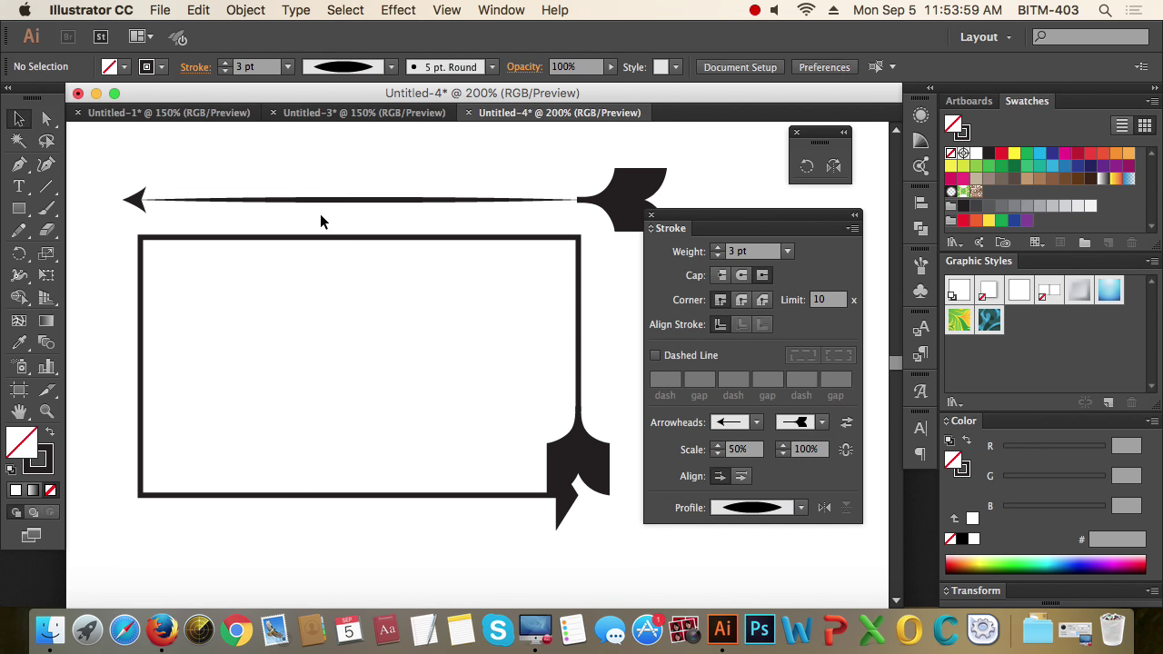
click(47, 120)
click(373, 199)
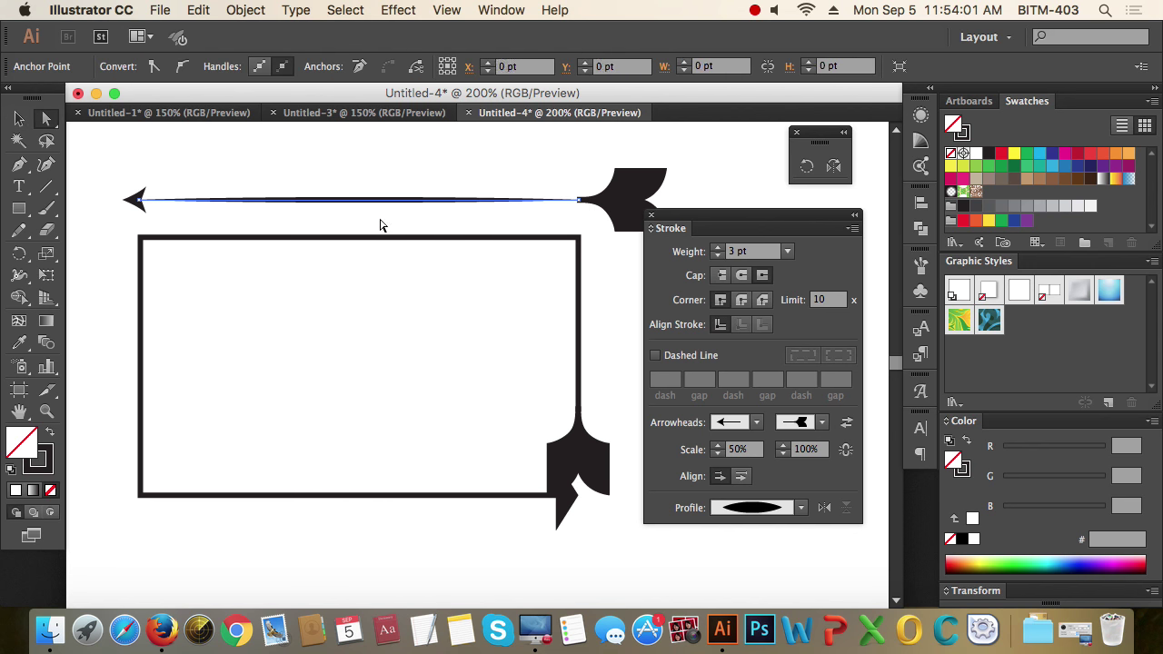
Try the wavy, hexagonal, one-sided triangle and elliptical width profiles on the line
click(802, 511)
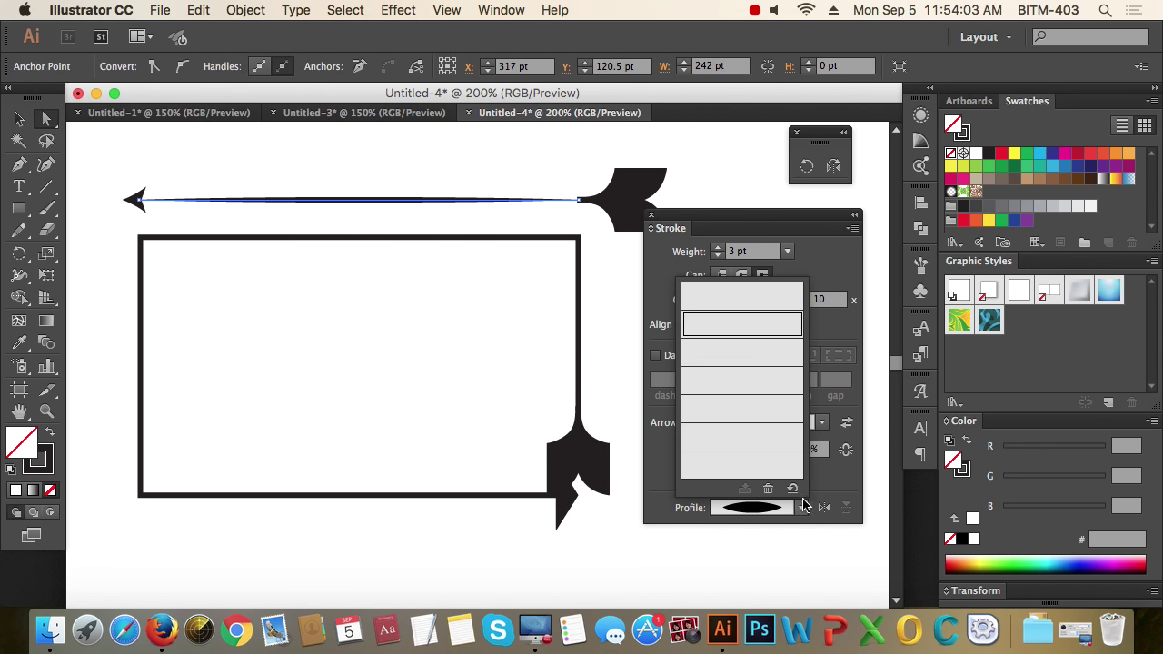
click(766, 349)
click(802, 509)
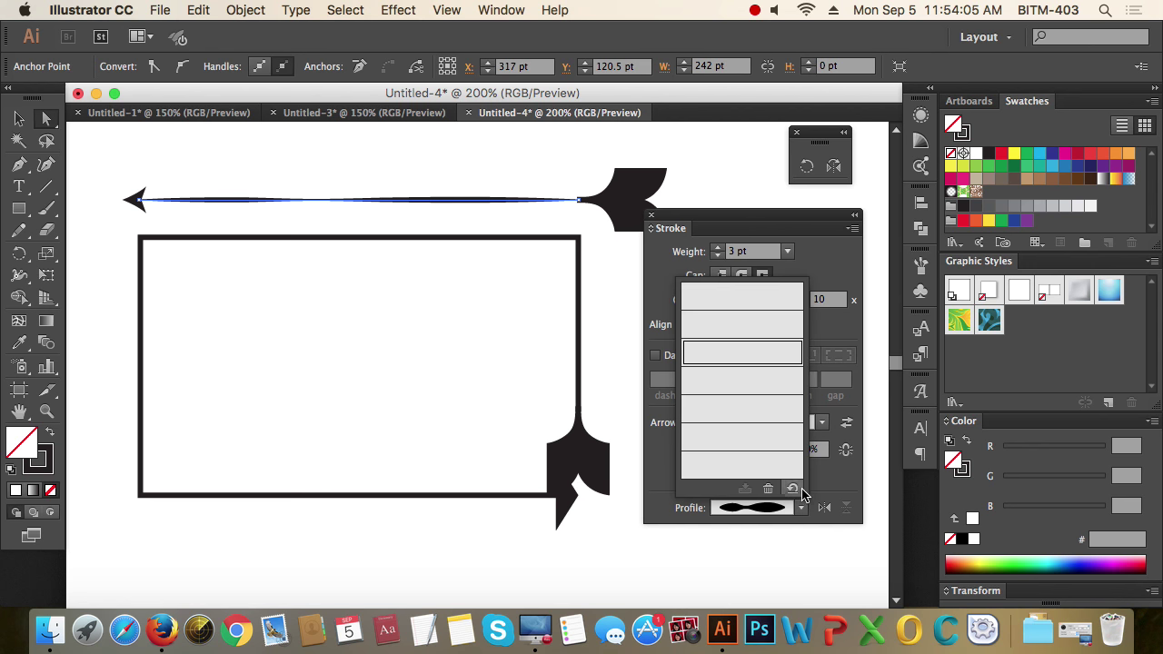
click(771, 391)
click(802, 511)
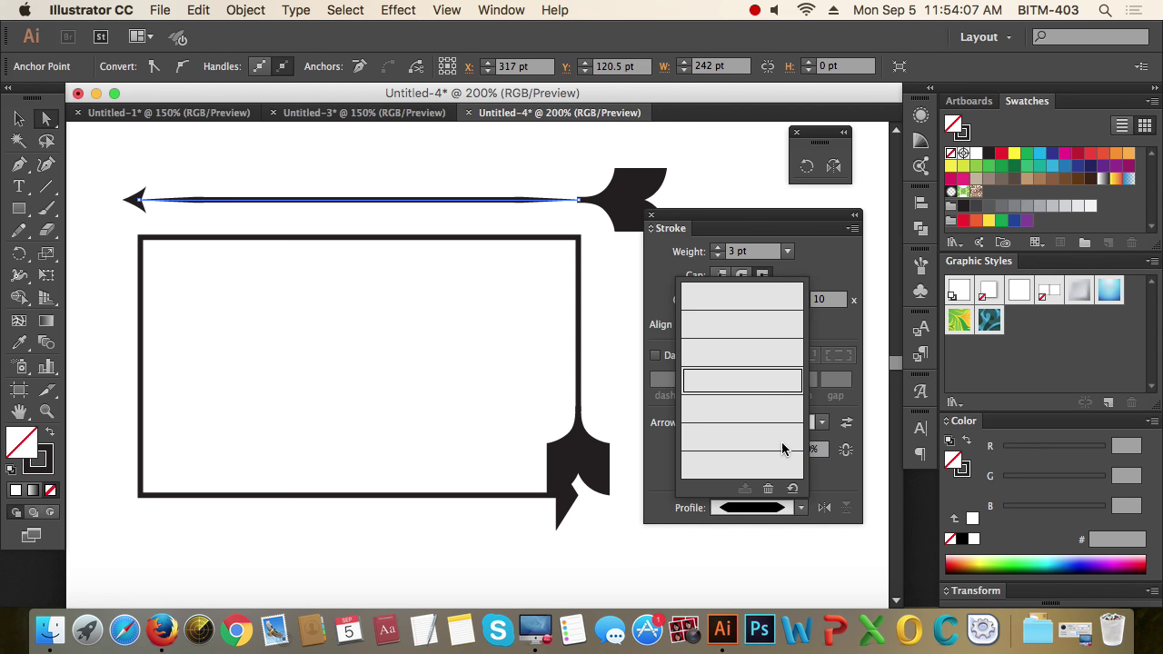
click(785, 454)
click(800, 511)
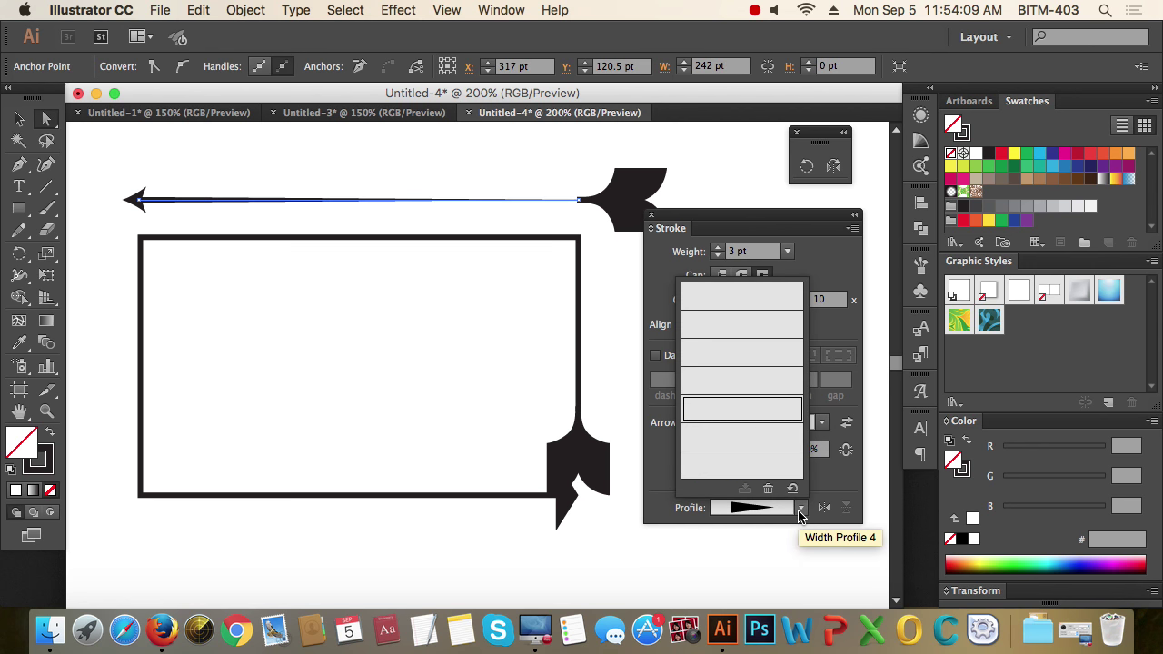
click(775, 449)
Try the half-bulge profile, then settle on Width Profile 1 and deselect the line
click(802, 509)
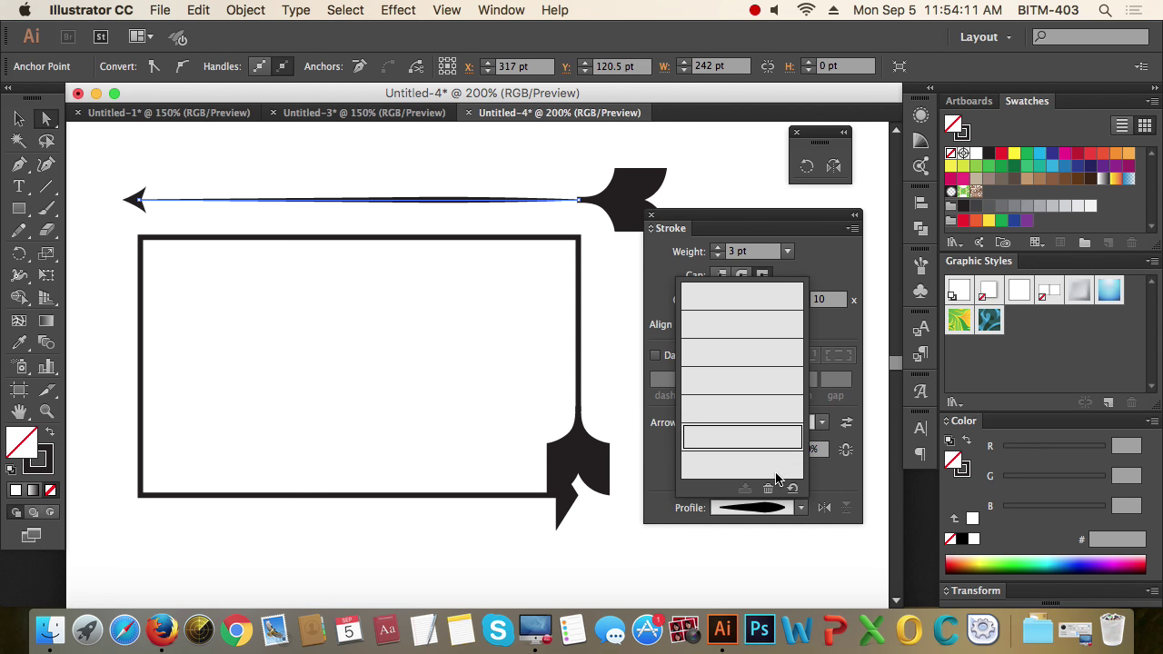
click(770, 465)
click(803, 508)
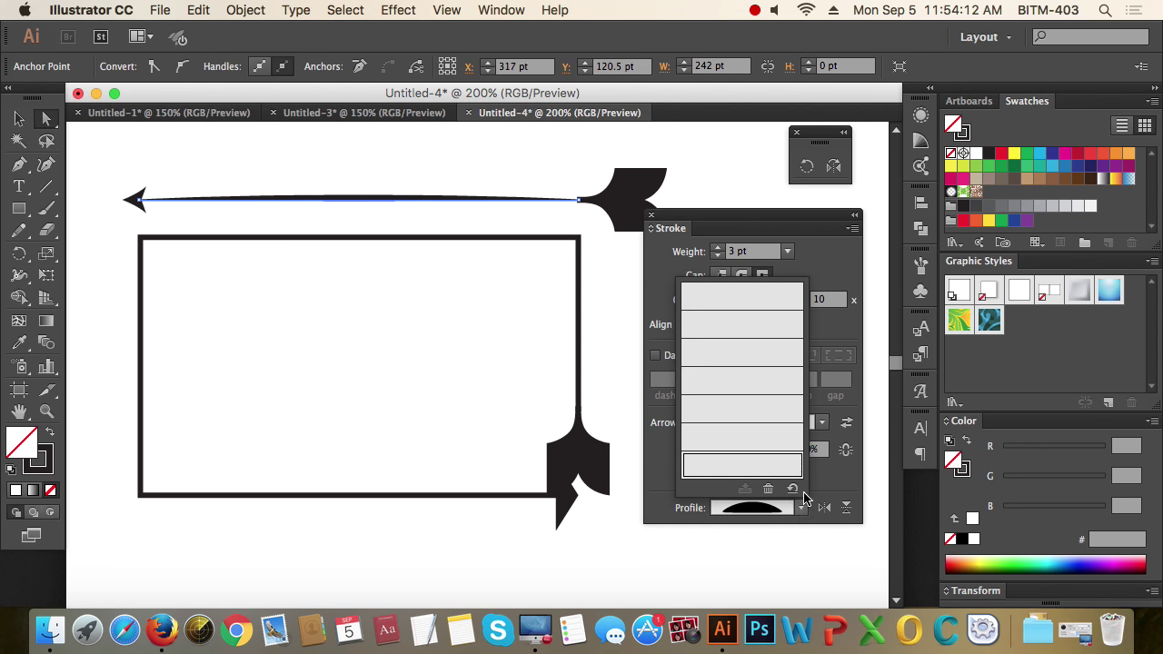
click(769, 329)
click(362, 175)
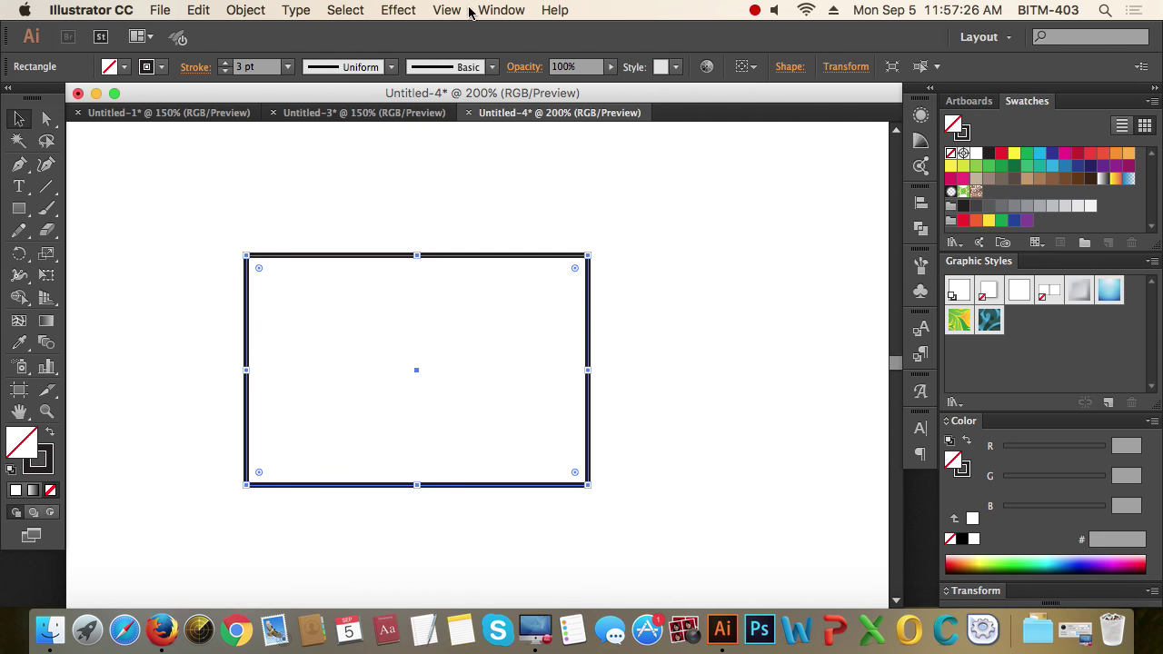
click(501, 10)
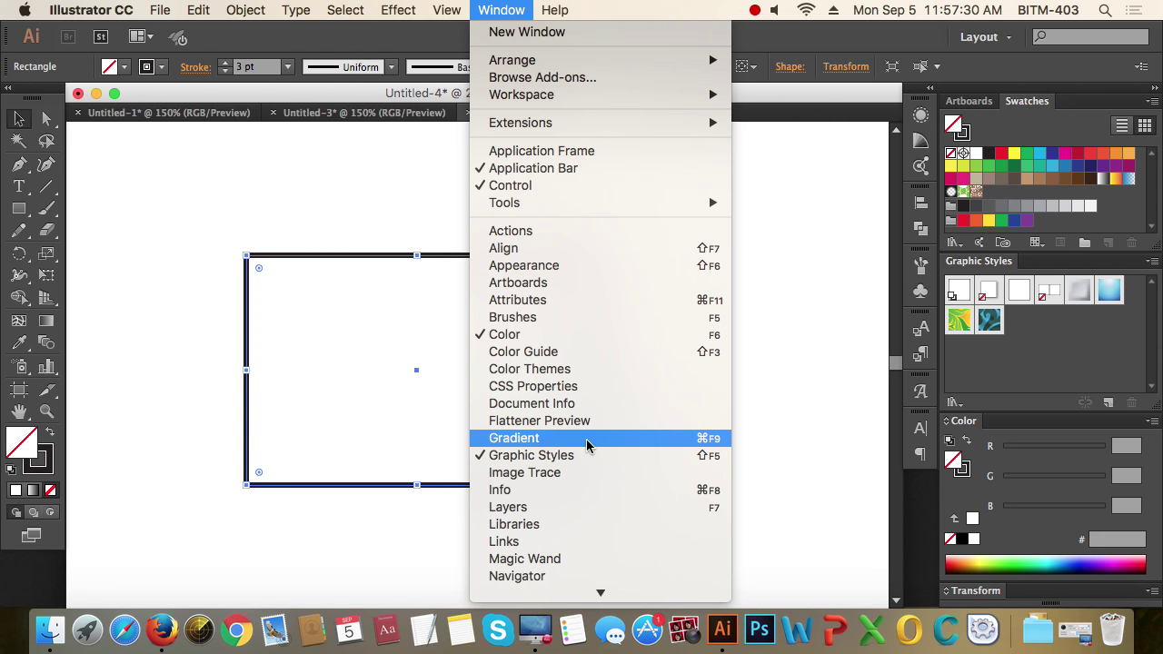
Give the rectangle a default white-to-black linear gradient fill and move the Gradient panel beside it
click(845, 46)
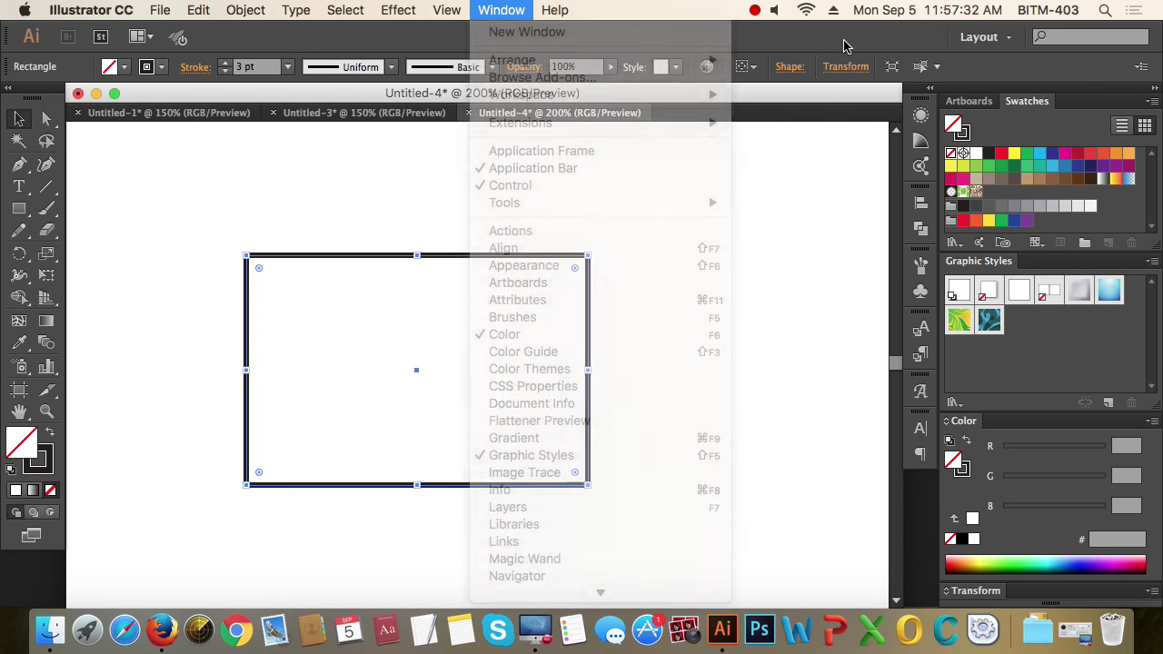
click(33, 491)
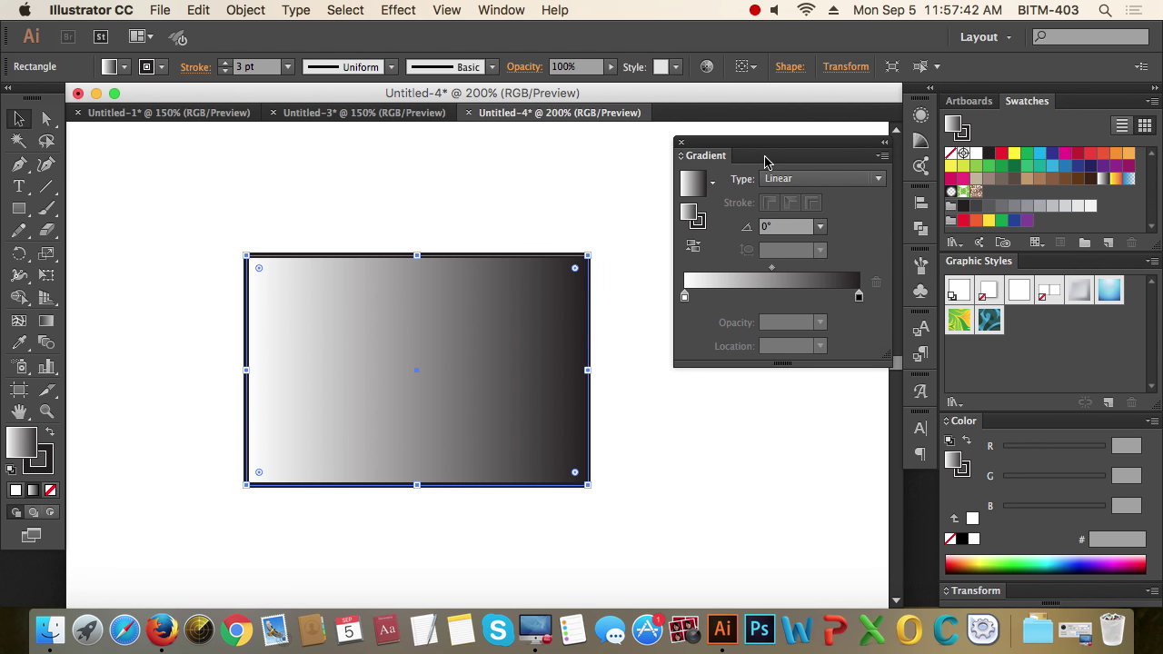
drag(752, 144, 712, 147)
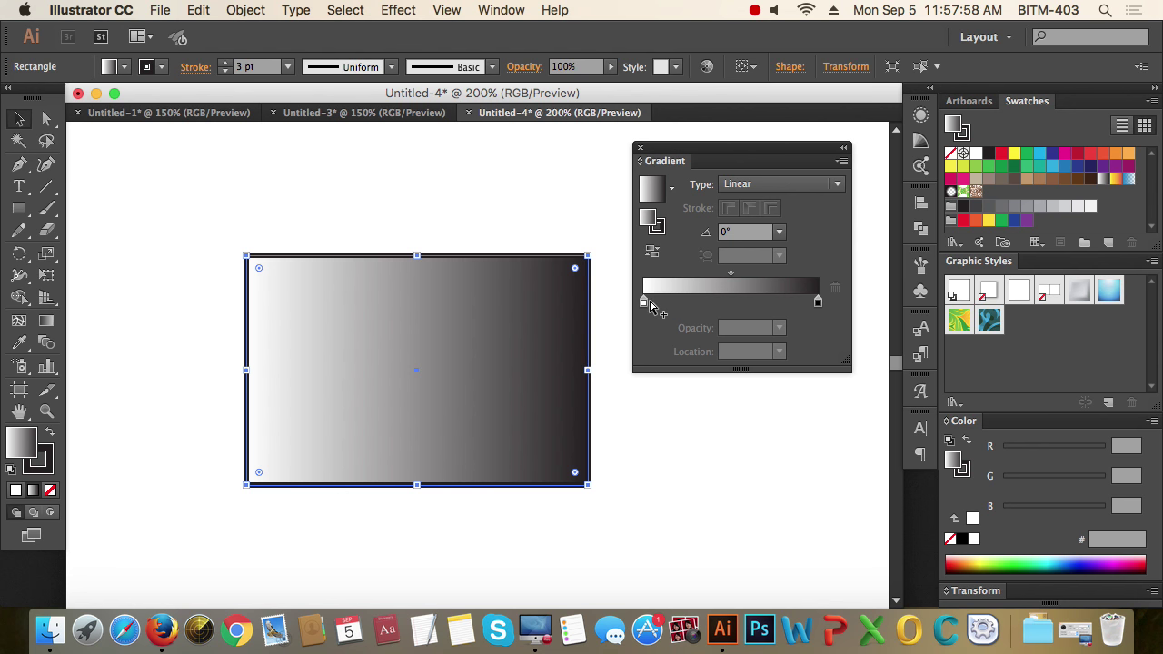
click(820, 305)
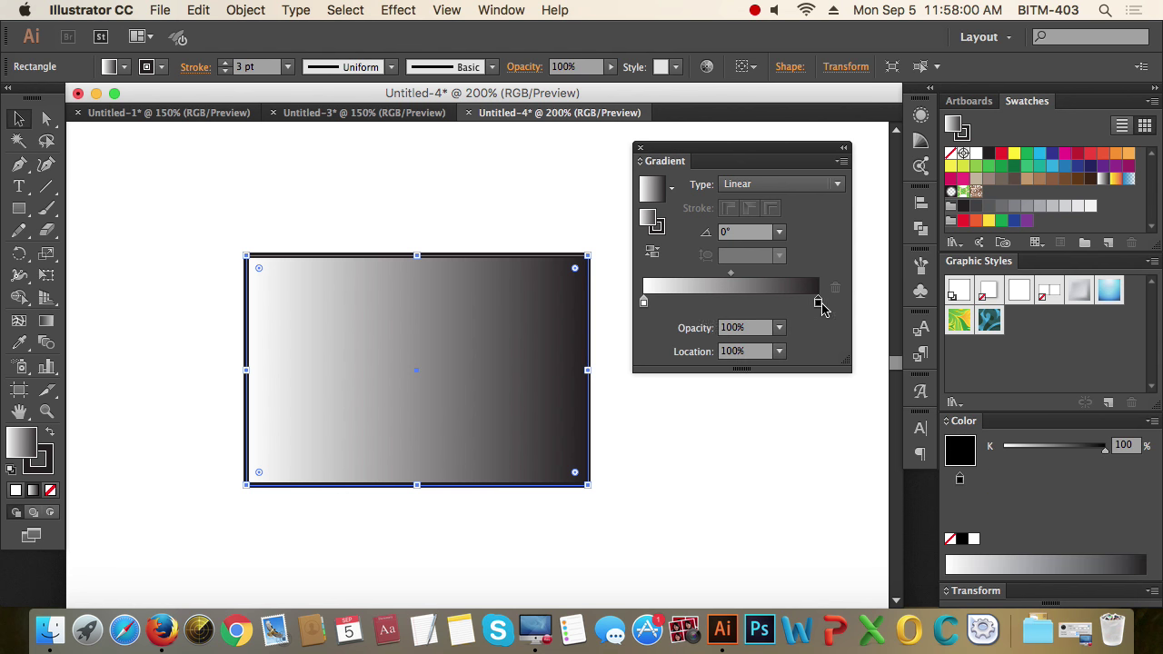
click(643, 303)
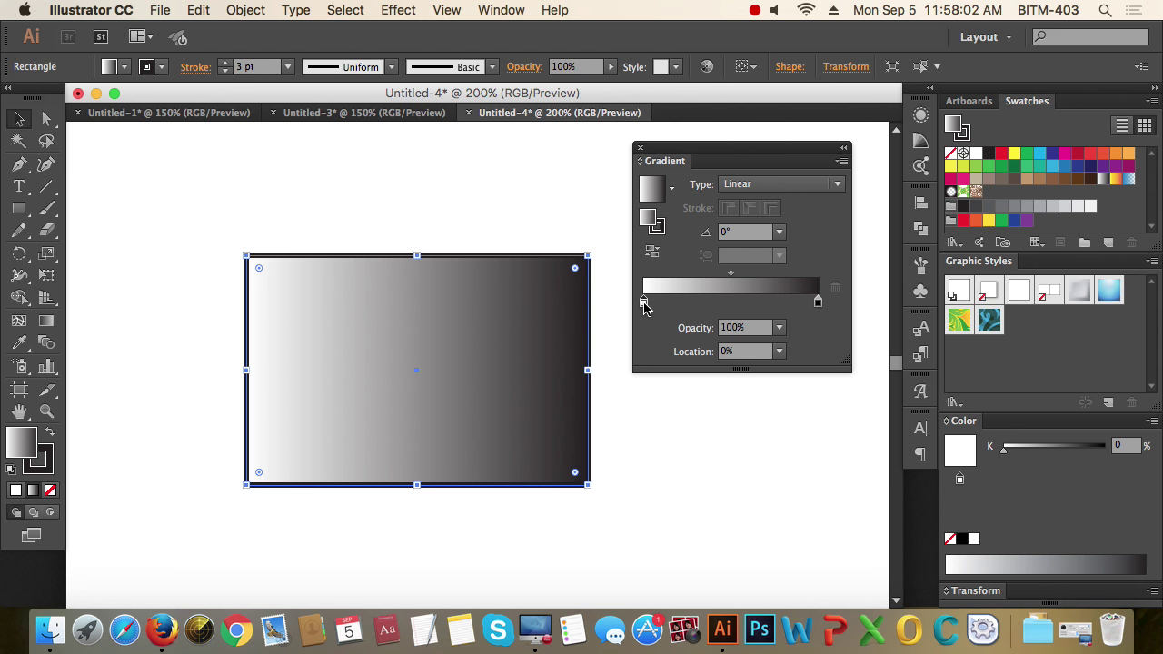
click(818, 303)
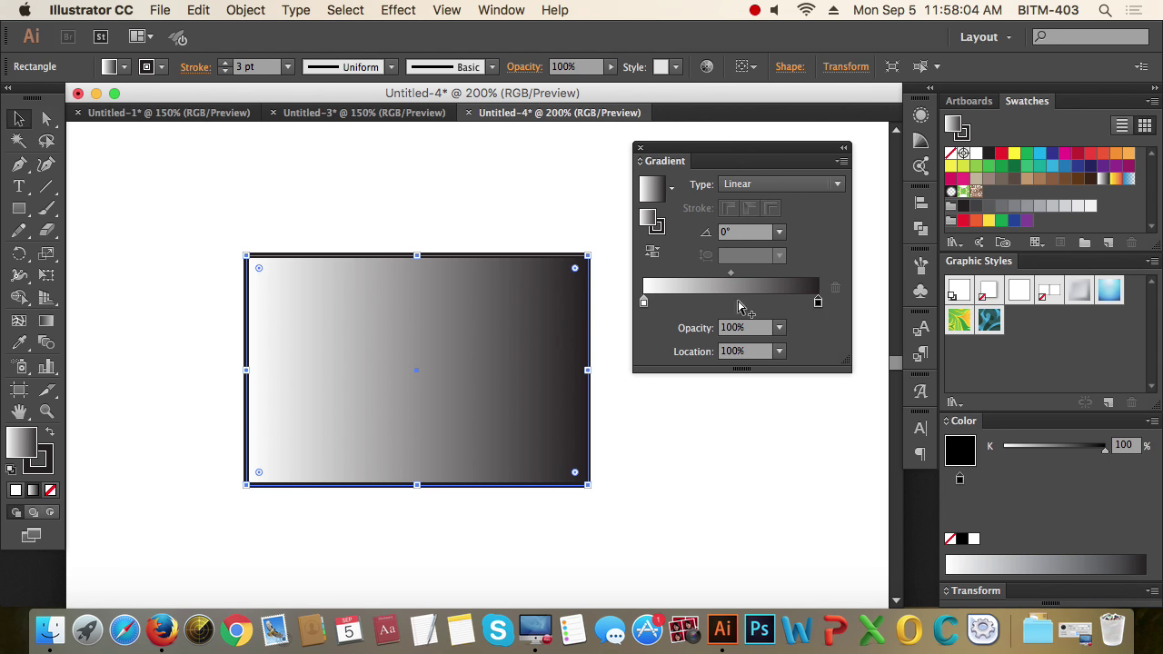
click(644, 303)
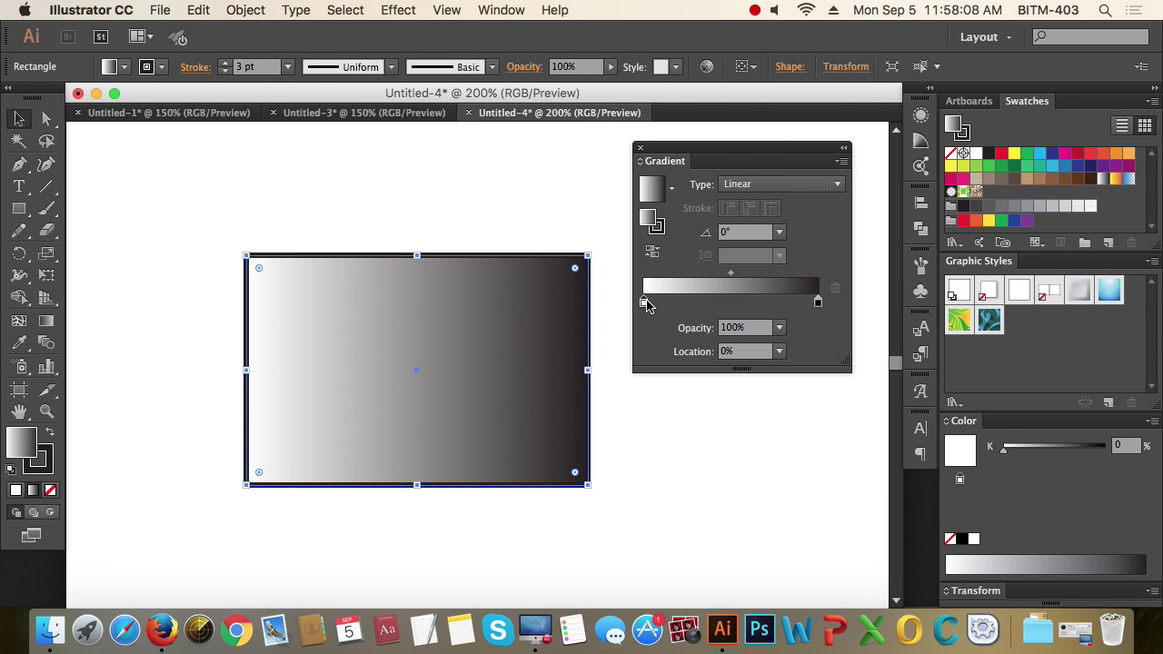
click(818, 302)
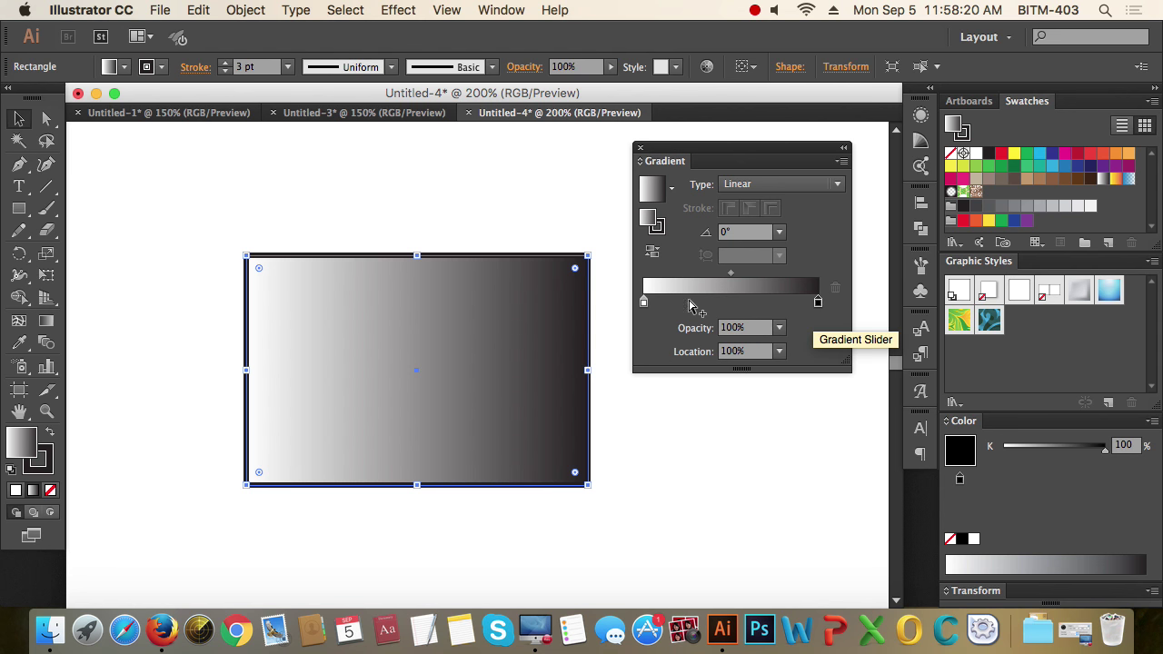
click(644, 302)
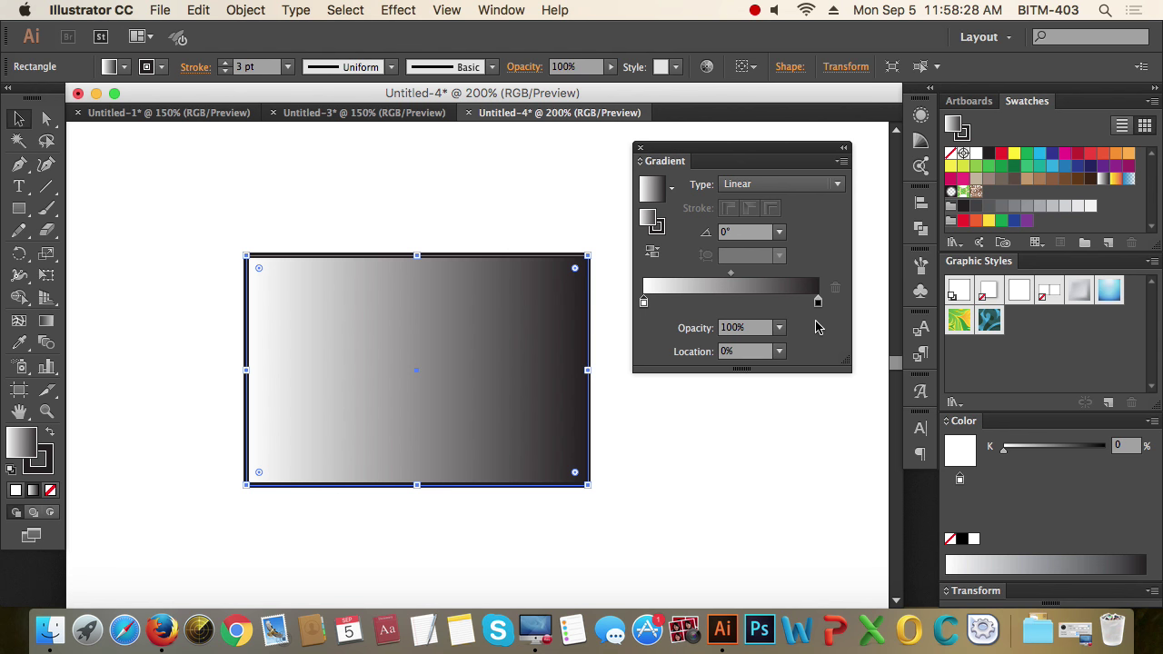
click(819, 303)
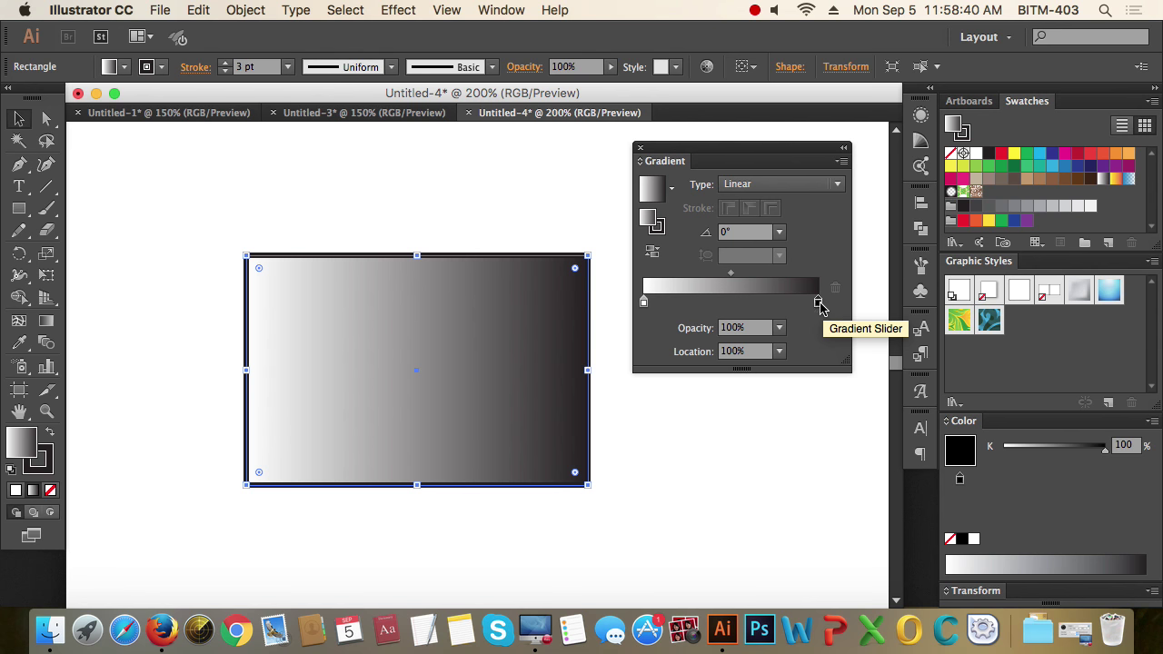
double_click(818, 301)
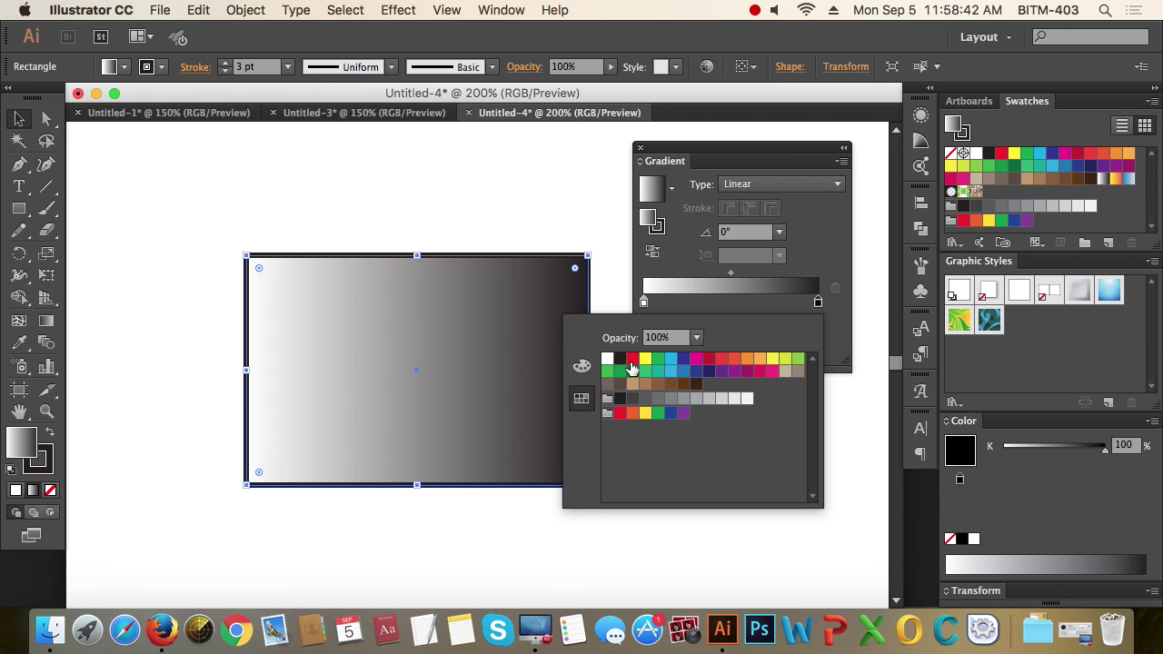
click(586, 366)
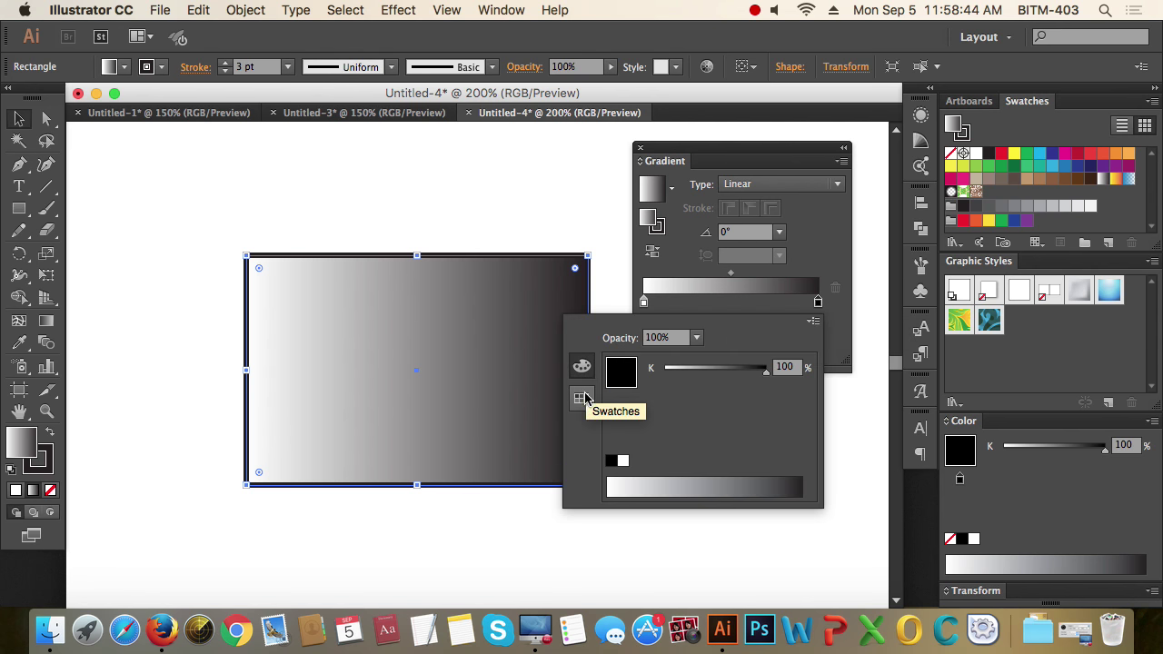
click(582, 395)
click(581, 368)
click(579, 390)
click(582, 366)
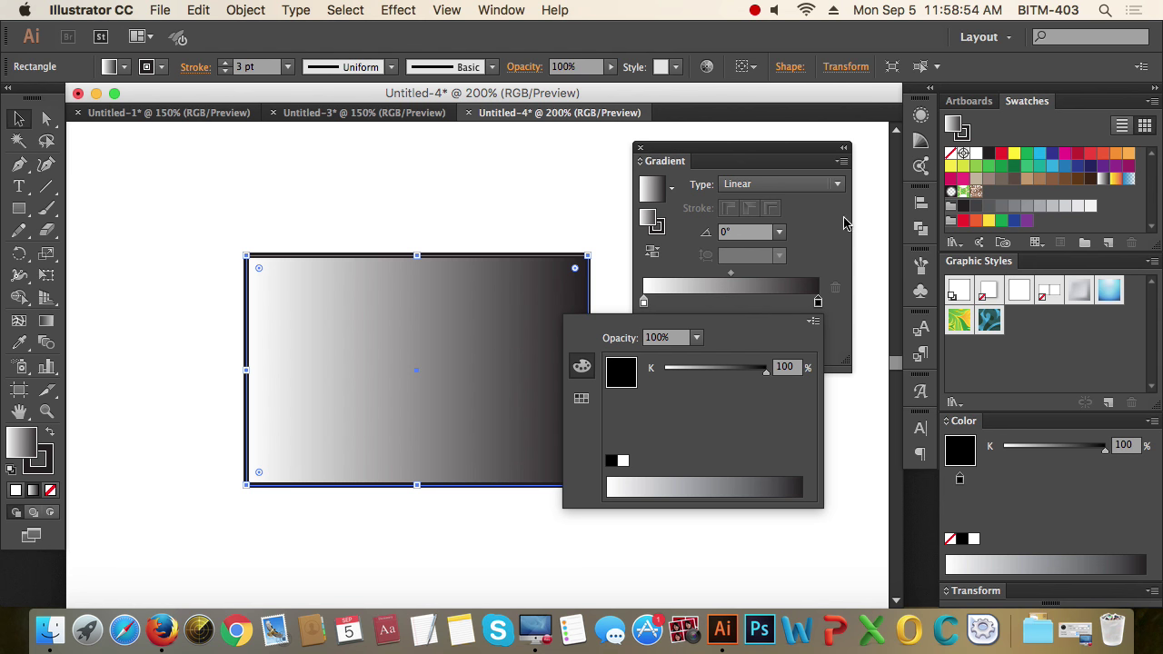
click(825, 241)
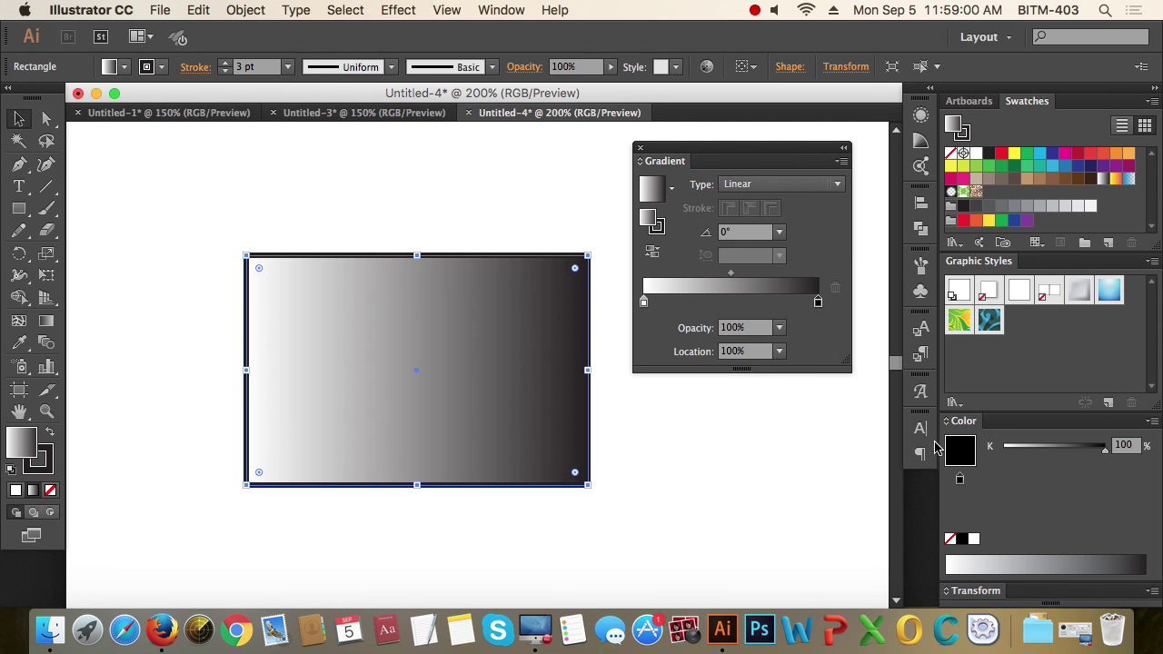
Switch the Color panel to CMYK and make the right gradient stop red
click(1152, 421)
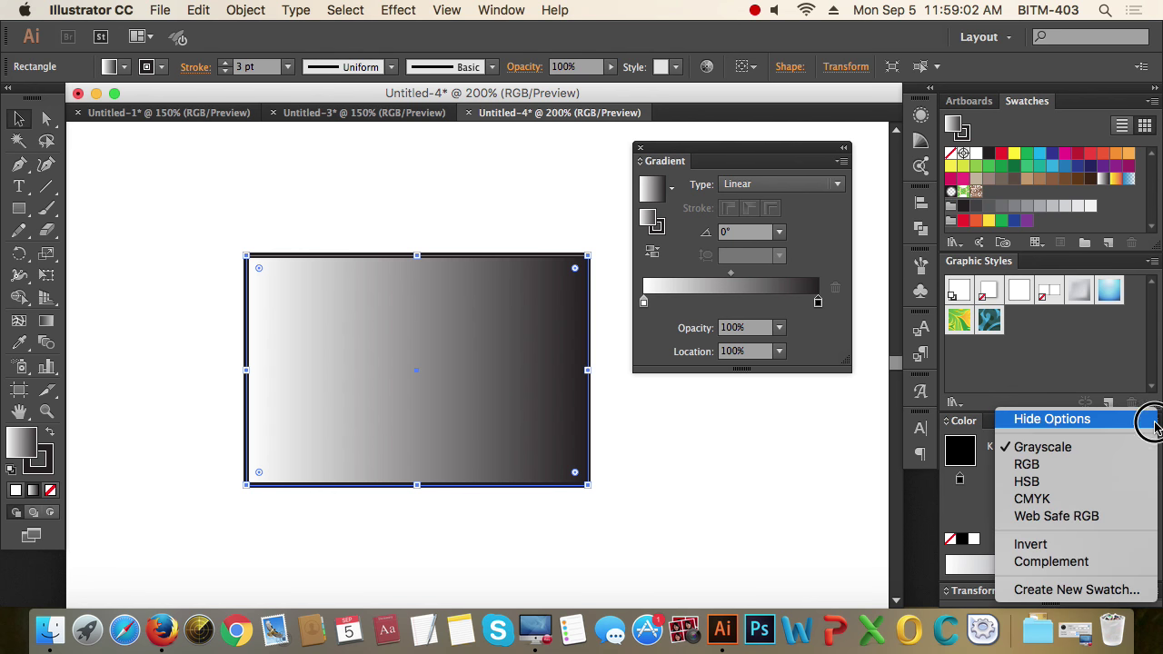
click(1065, 499)
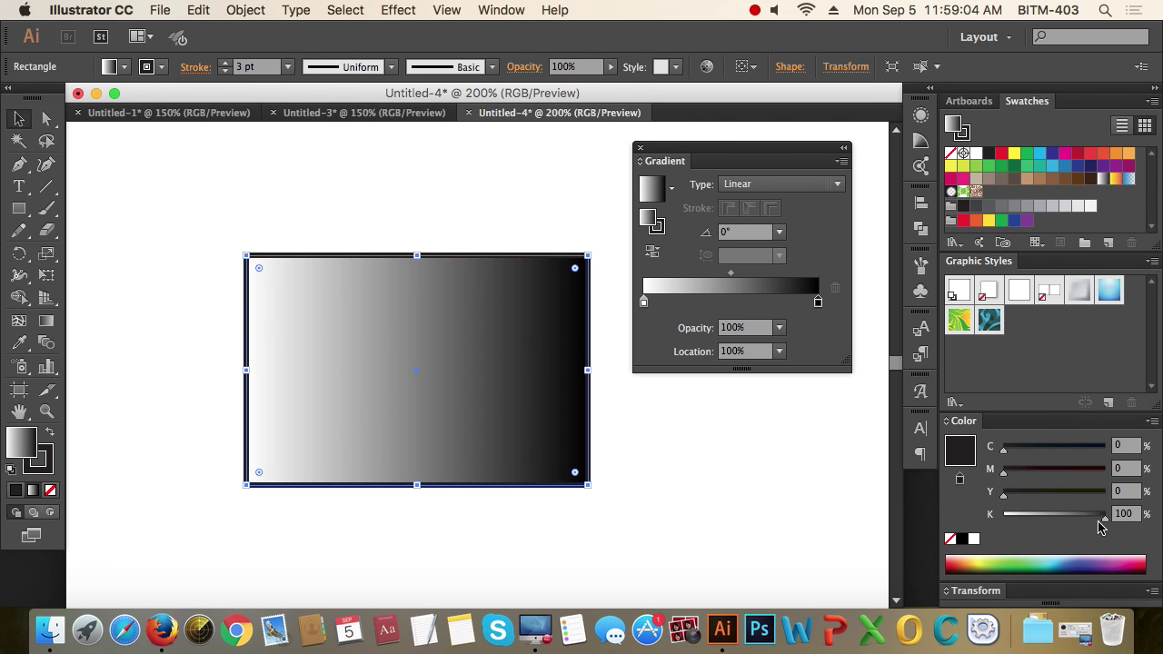
drag(1105, 516, 1003, 516)
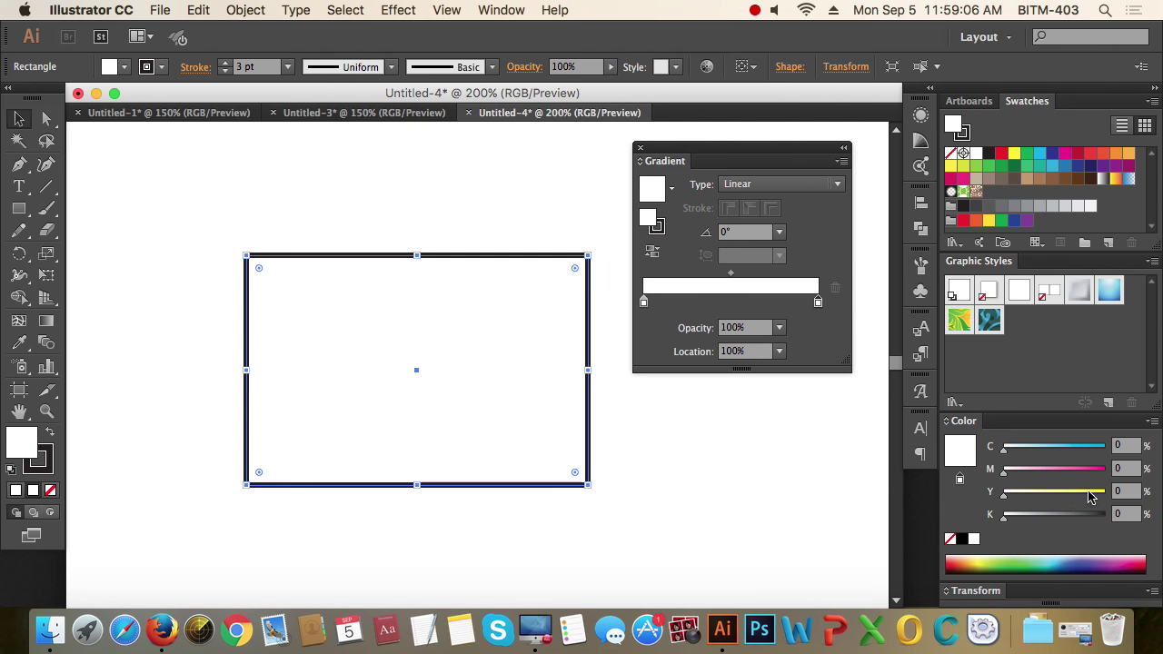
mouse_move(1088, 492)
mouse_down()
mouse_move(1123, 492)
mouse_move(1127, 468)
mouse_up()
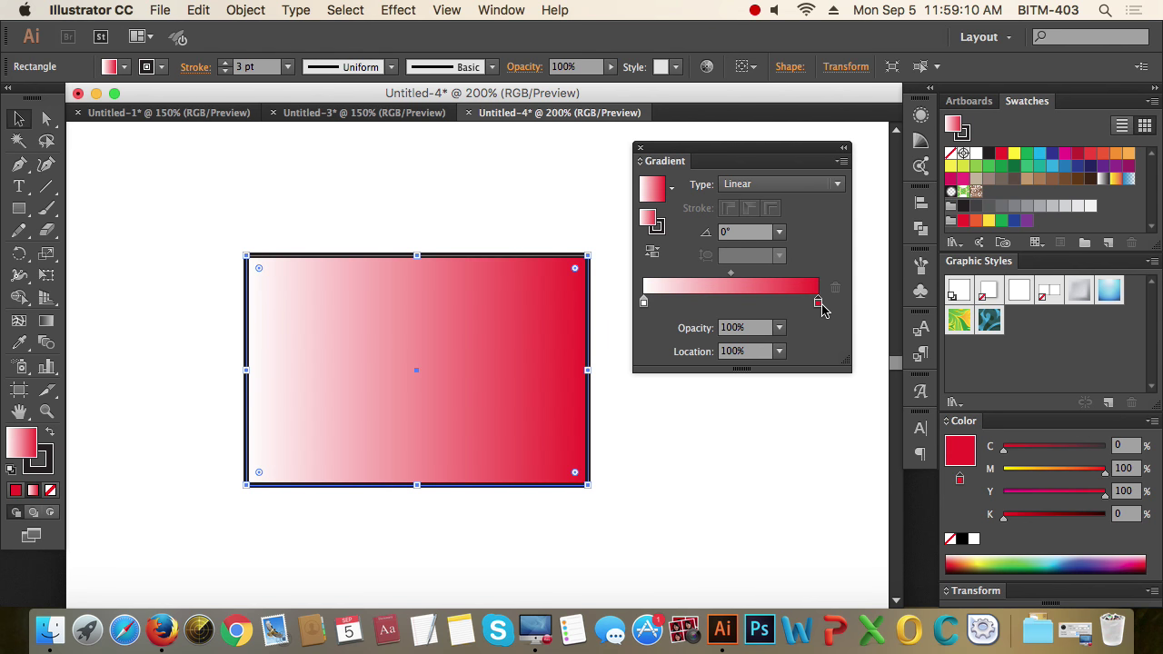
Make the left gradient stop blue in CMYK and add a third stop near the middle
click(644, 303)
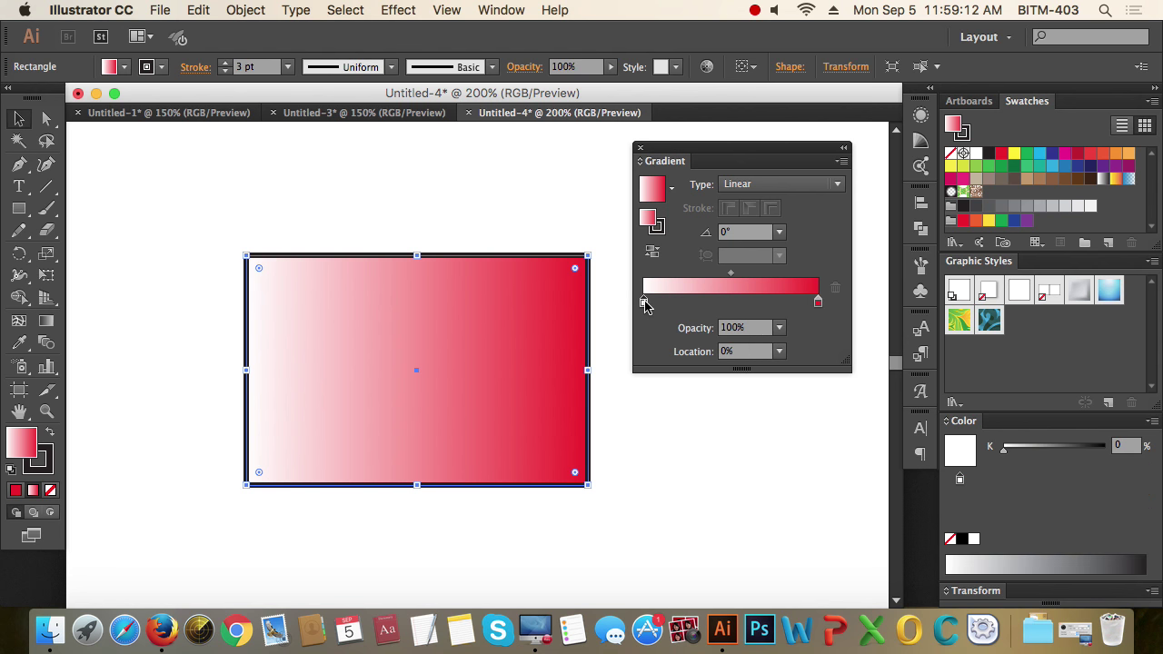
click(1152, 420)
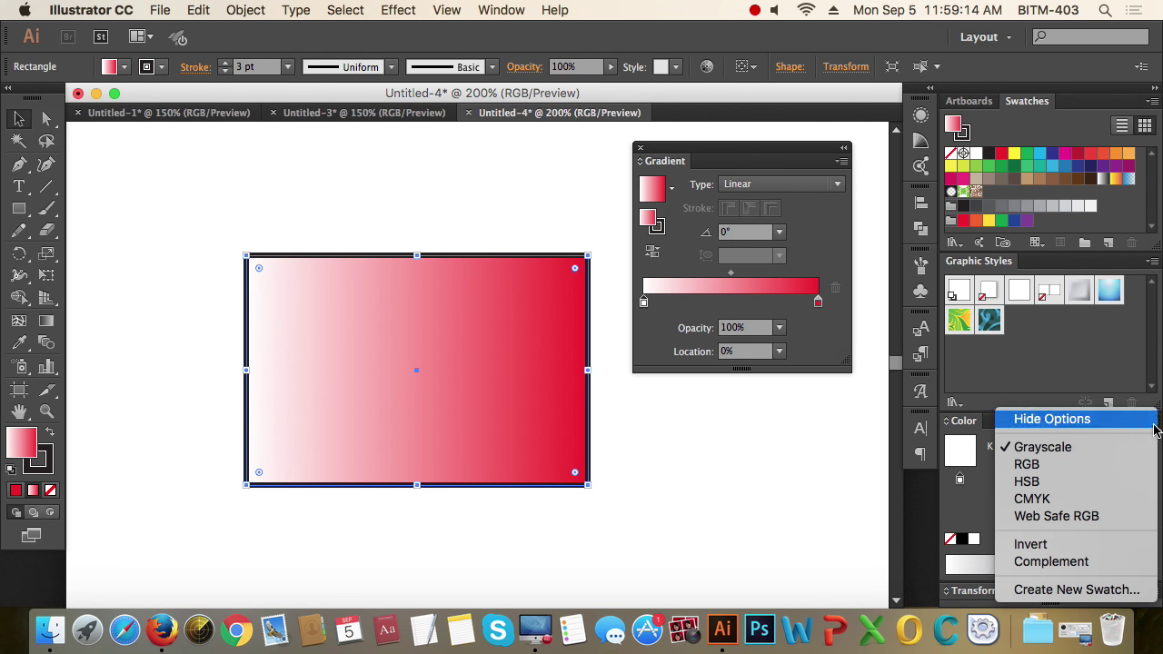
click(1090, 498)
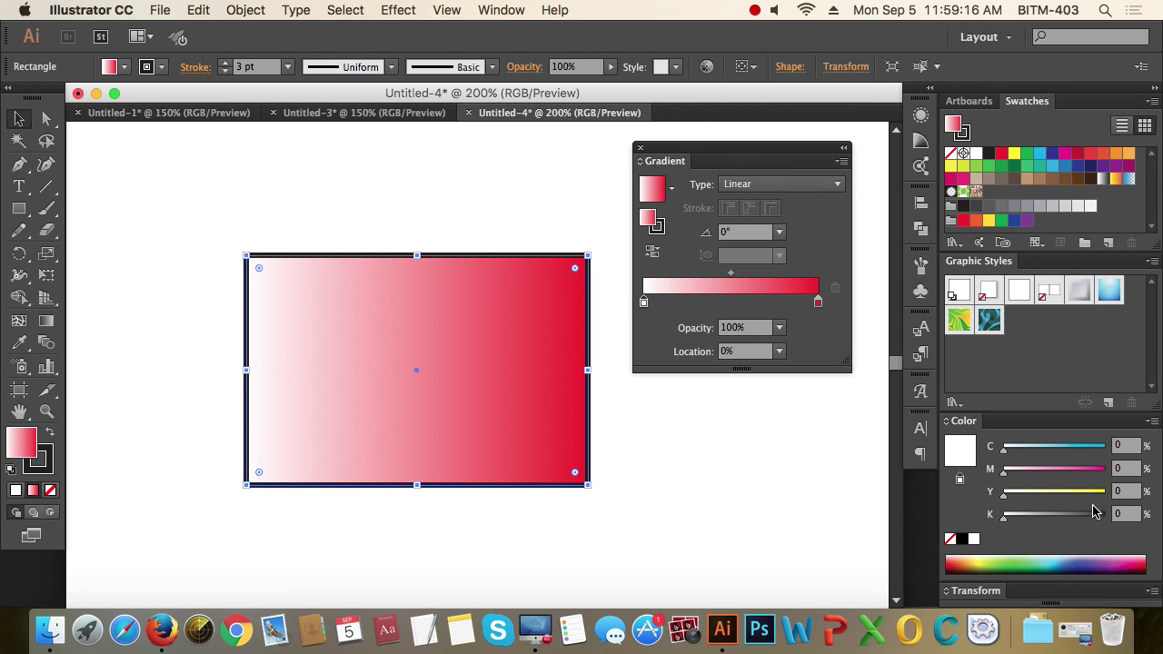
click(1103, 469)
click(1103, 446)
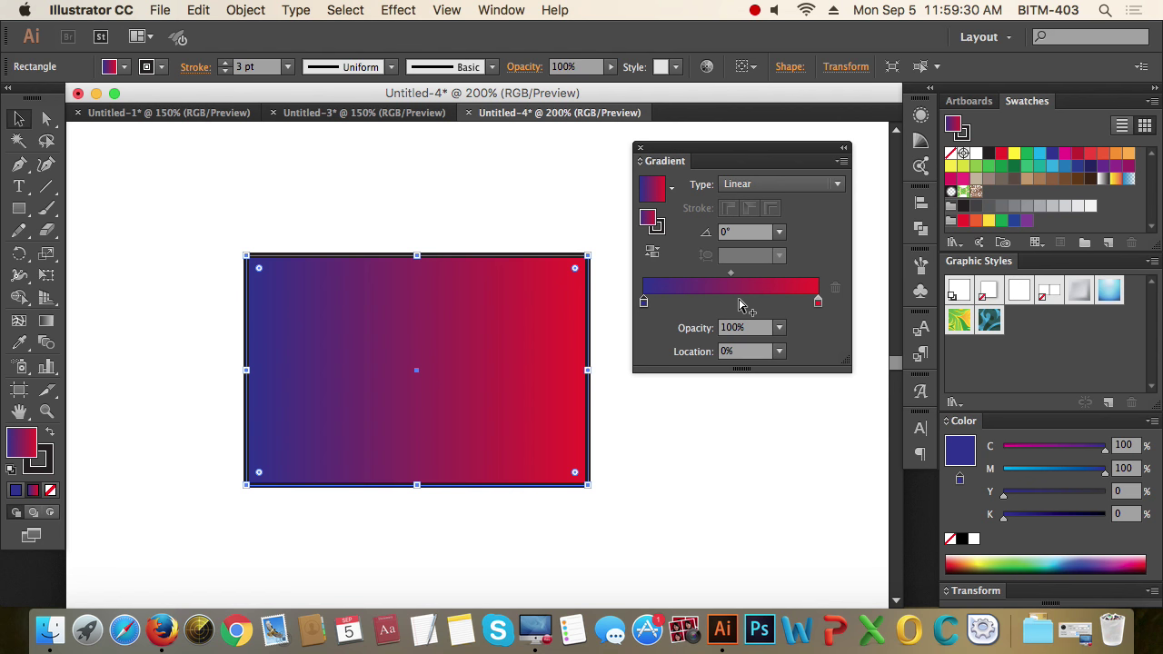
click(740, 303)
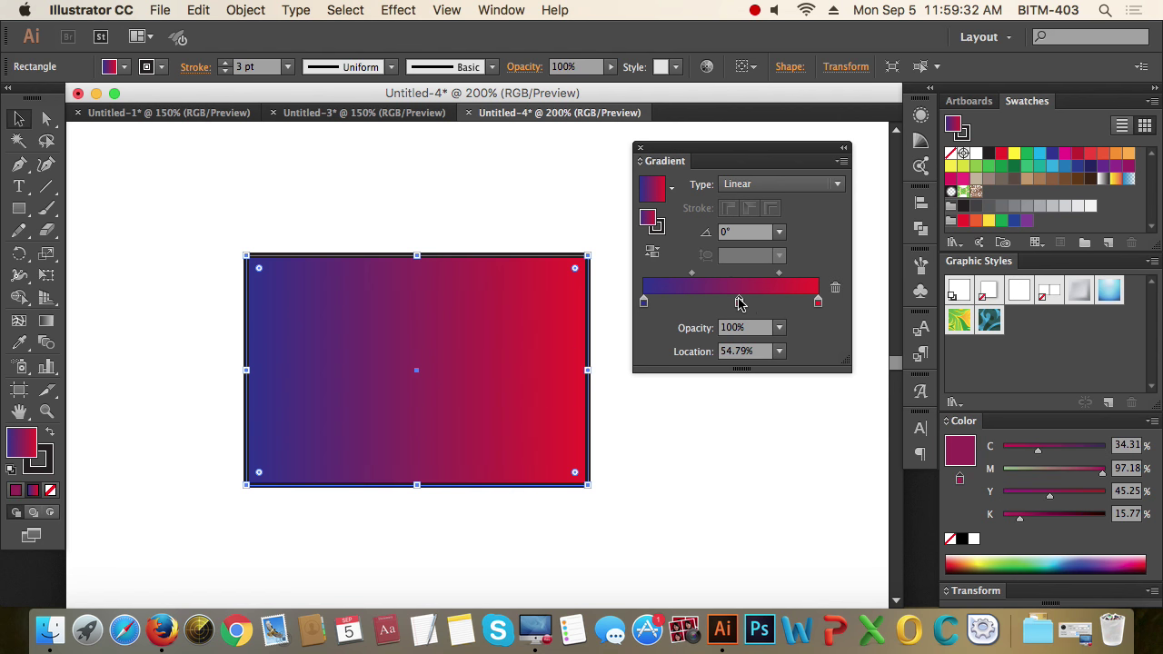
drag(741, 303, 724, 303)
Remove the extra stop and place the middle gradient stop at 50% location
mouse_move(724, 304)
mouse_down()
mouse_move(698, 304)
mouse_move(718, 342)
mouse_up()
click(745, 302)
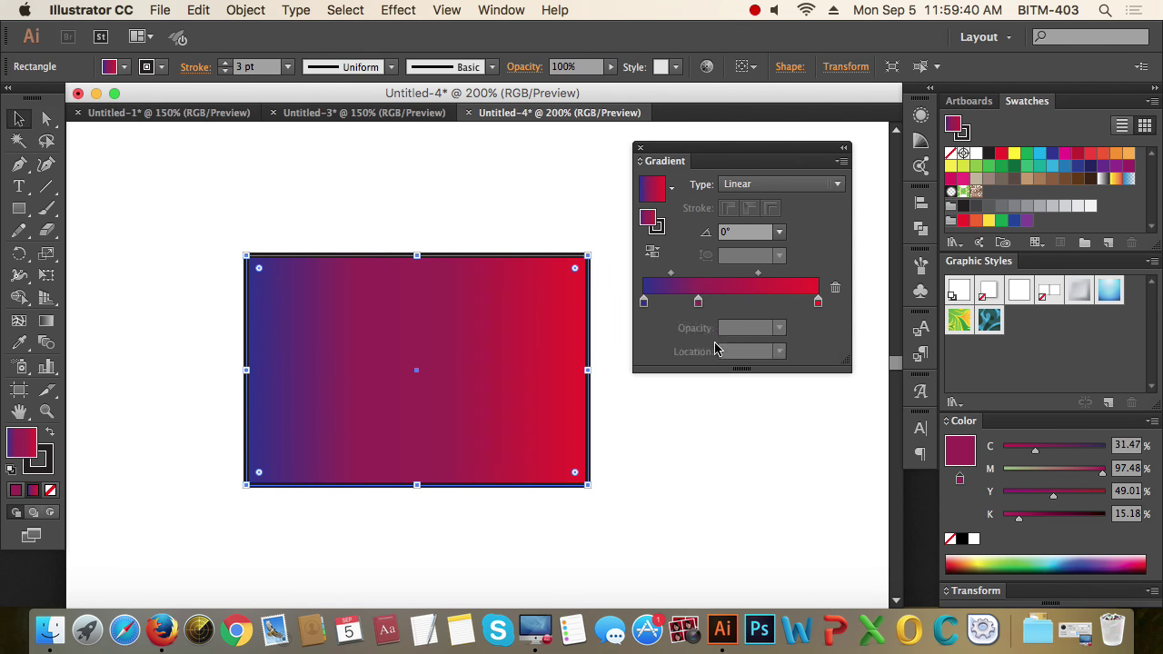
drag(698, 303, 721, 303)
click(732, 352)
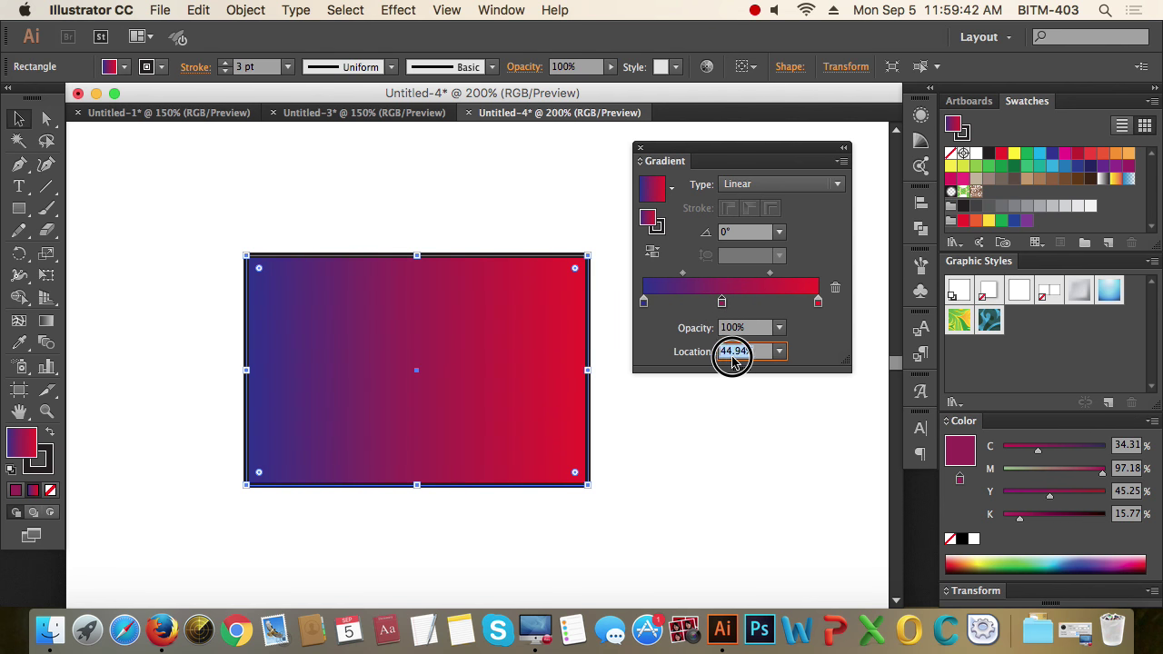
text(50)
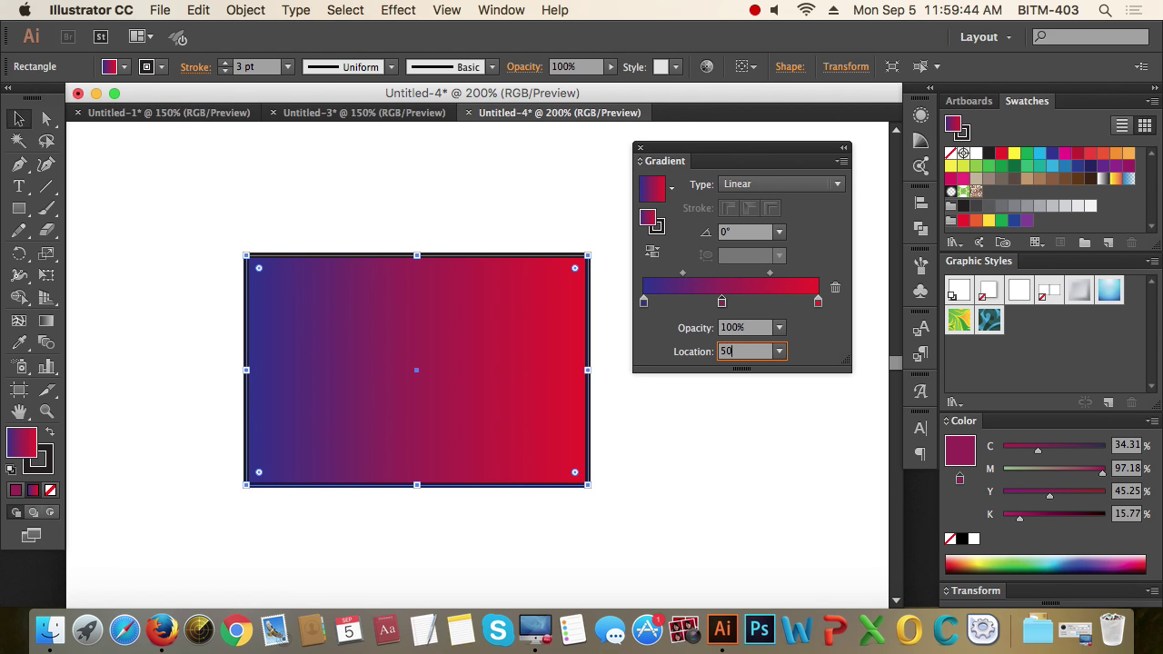
key(Return)
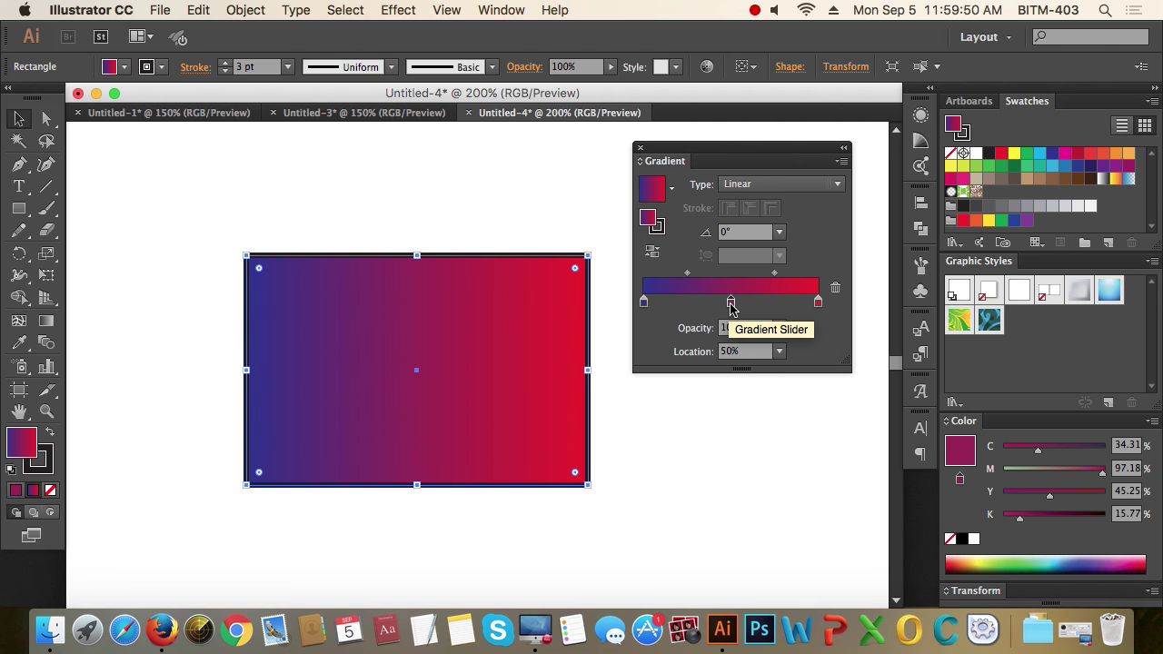
Colour the middle stop with the Yellow swatch and reset its location to 50%
double_click(731, 305)
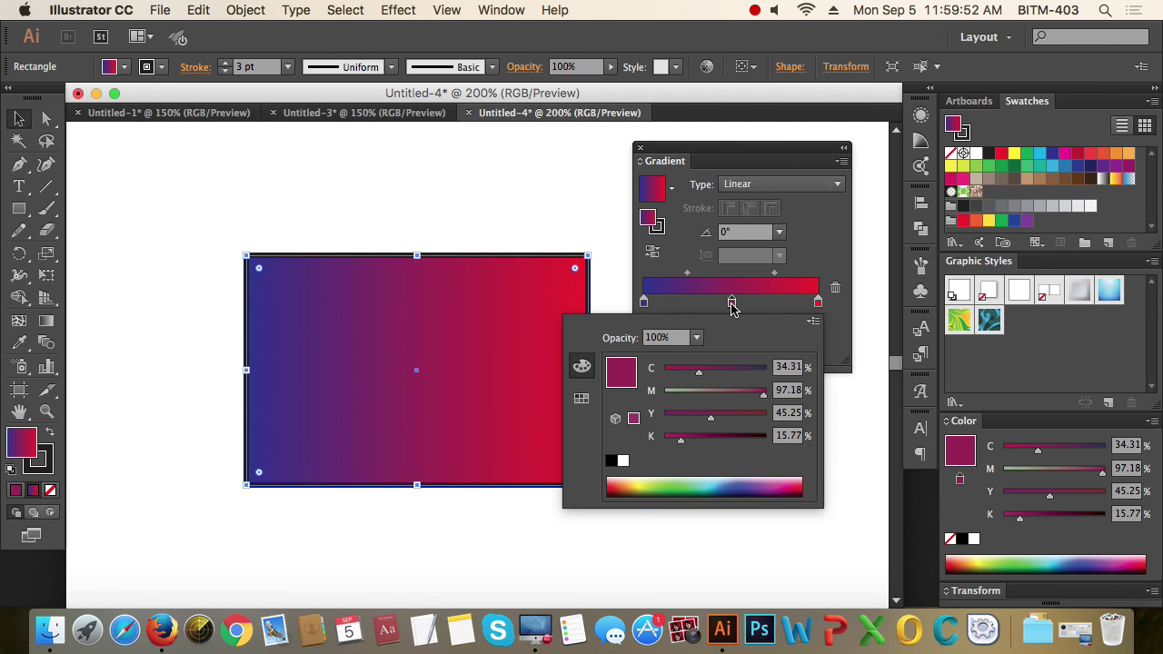
click(582, 397)
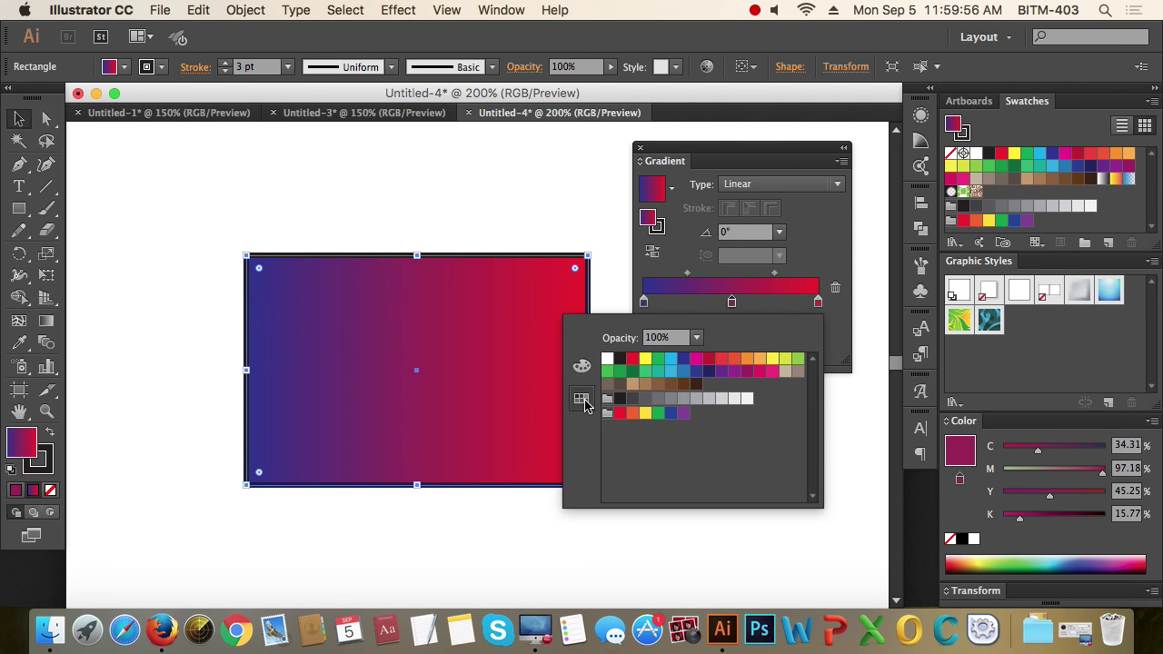
click(645, 359)
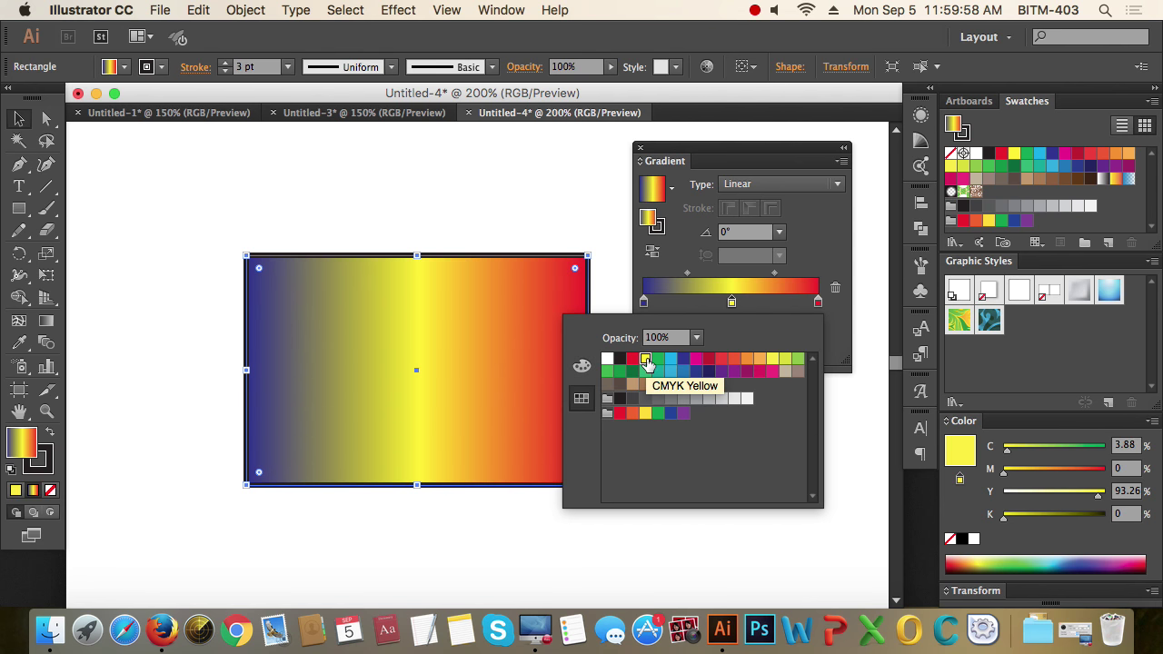
click(824, 250)
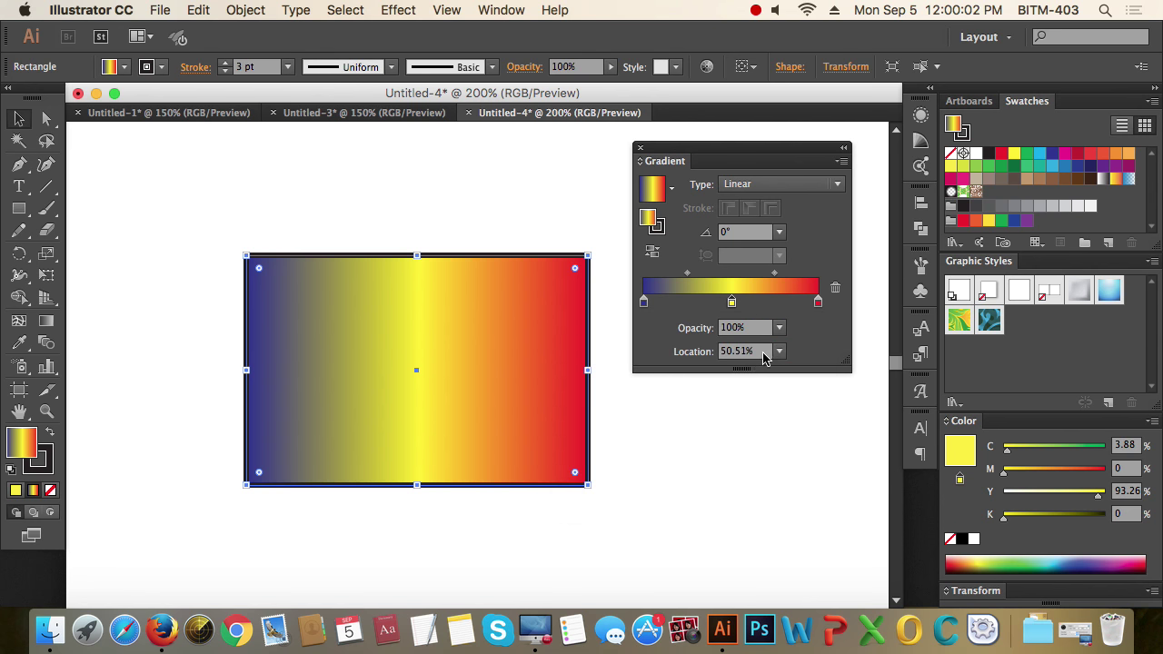
drag(766, 353, 713, 351)
text(50)
key(Return)
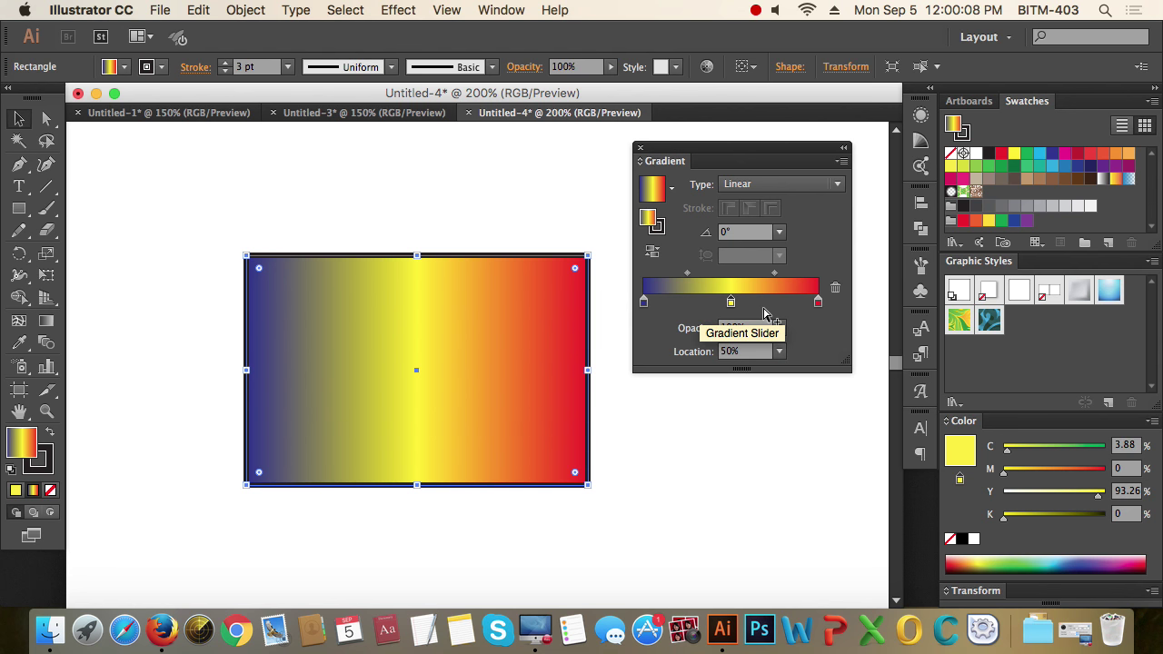
Add six extra colour stops along the gradient slider, then delete one near the red end
click(770, 301)
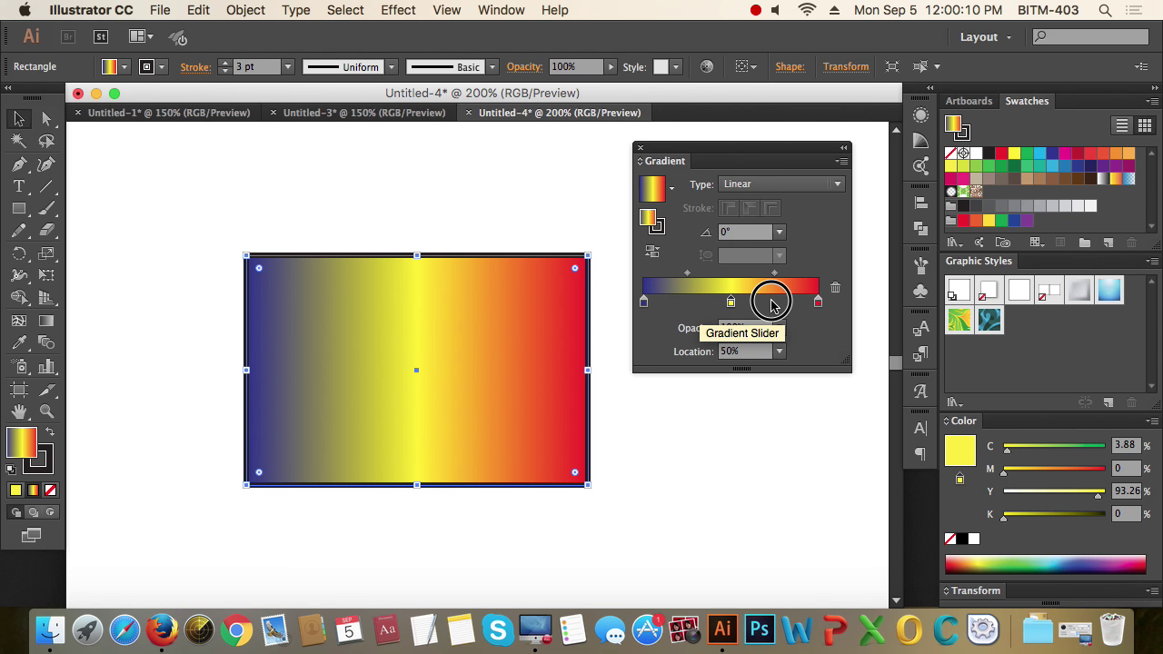
click(706, 302)
click(664, 301)
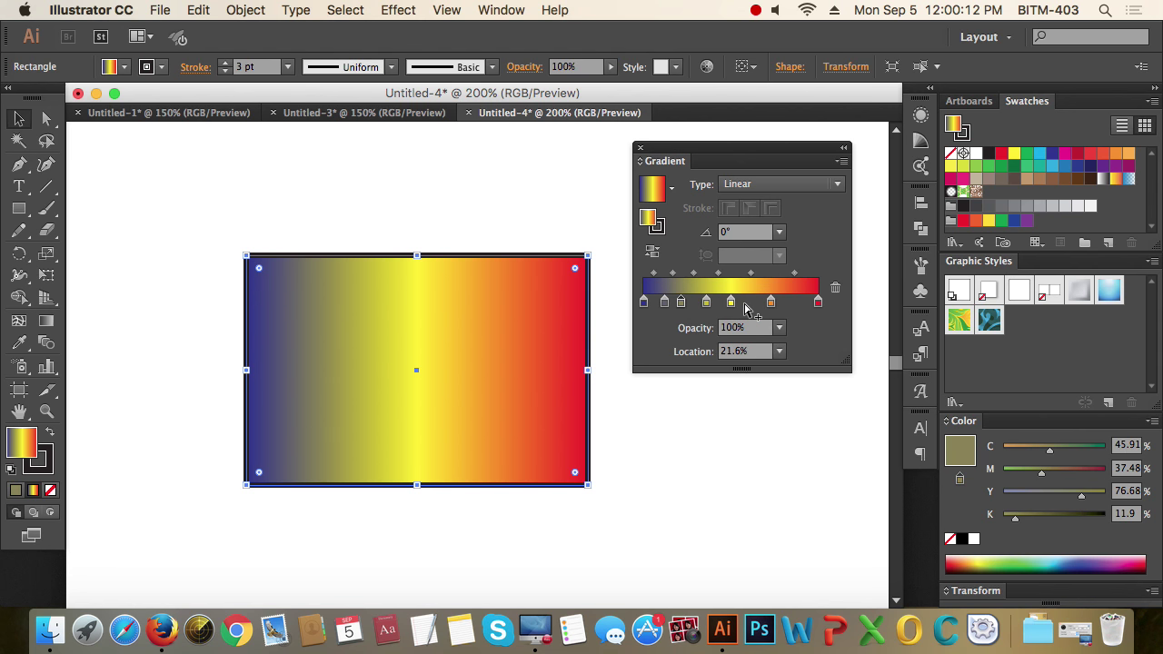
click(746, 301)
click(787, 302)
click(810, 301)
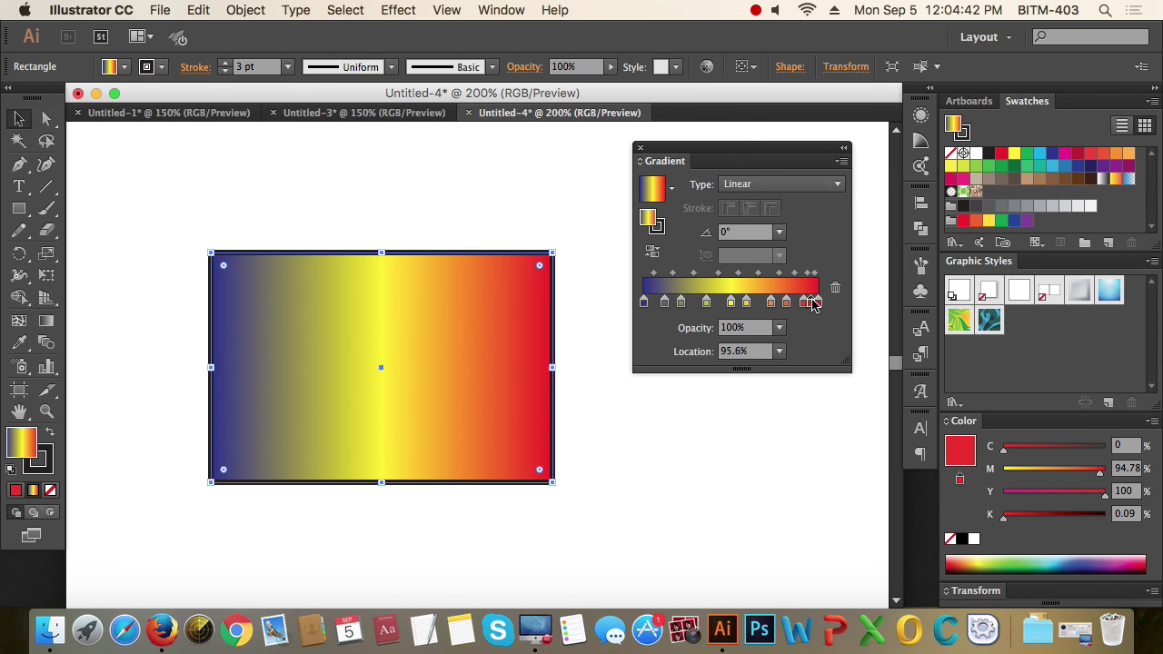
drag(810, 302, 797, 307)
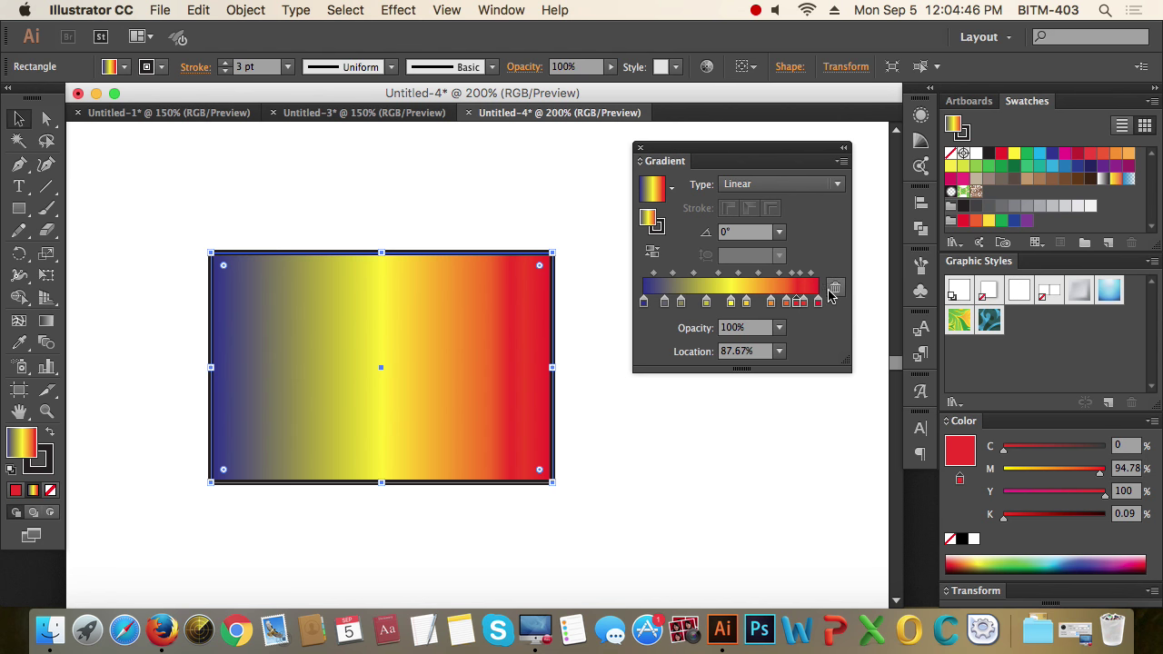
click(836, 290)
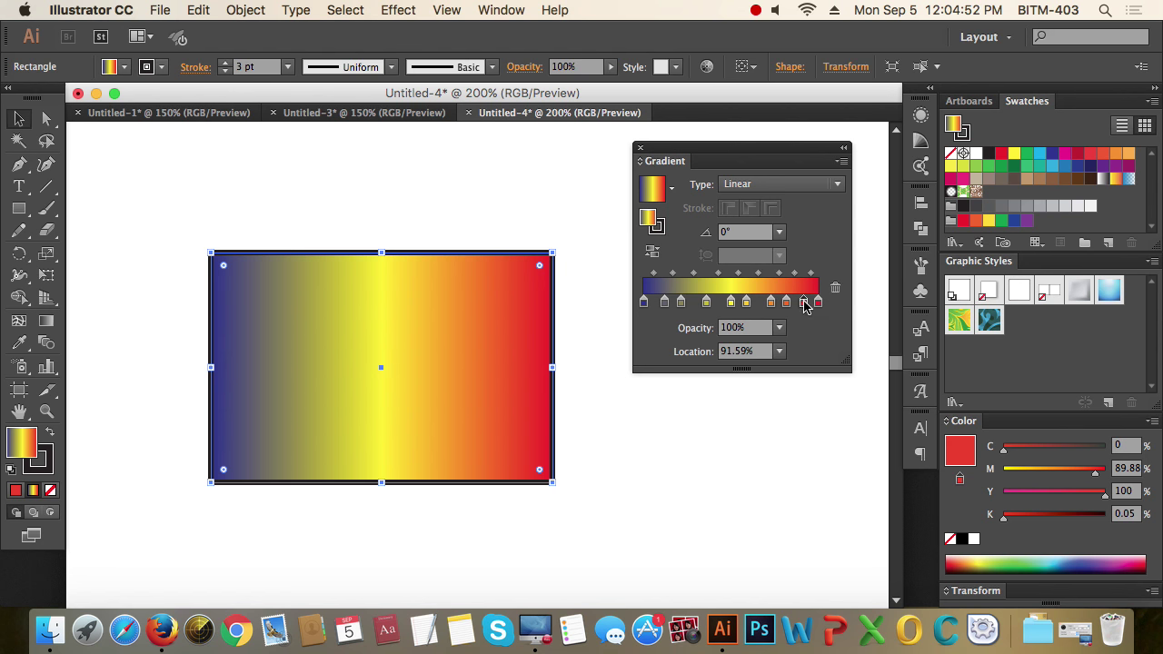
Drag the orange, yellow and remaining extra stops off the slider, leaving blue-to-red
drag(804, 304, 802, 340)
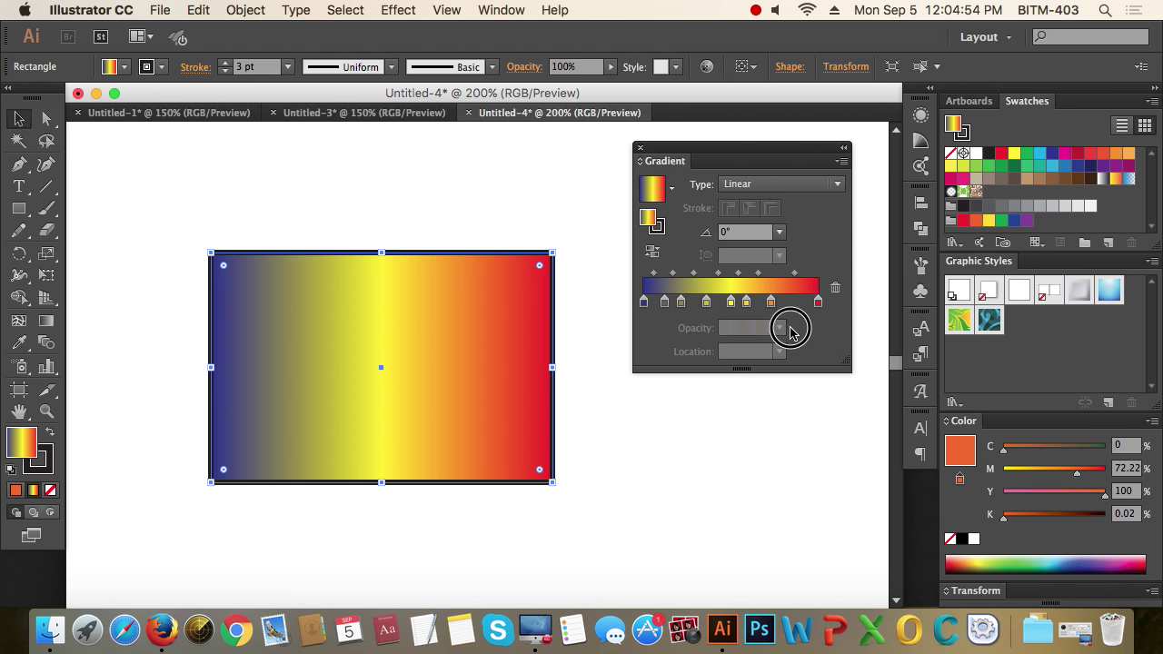
click(770, 303)
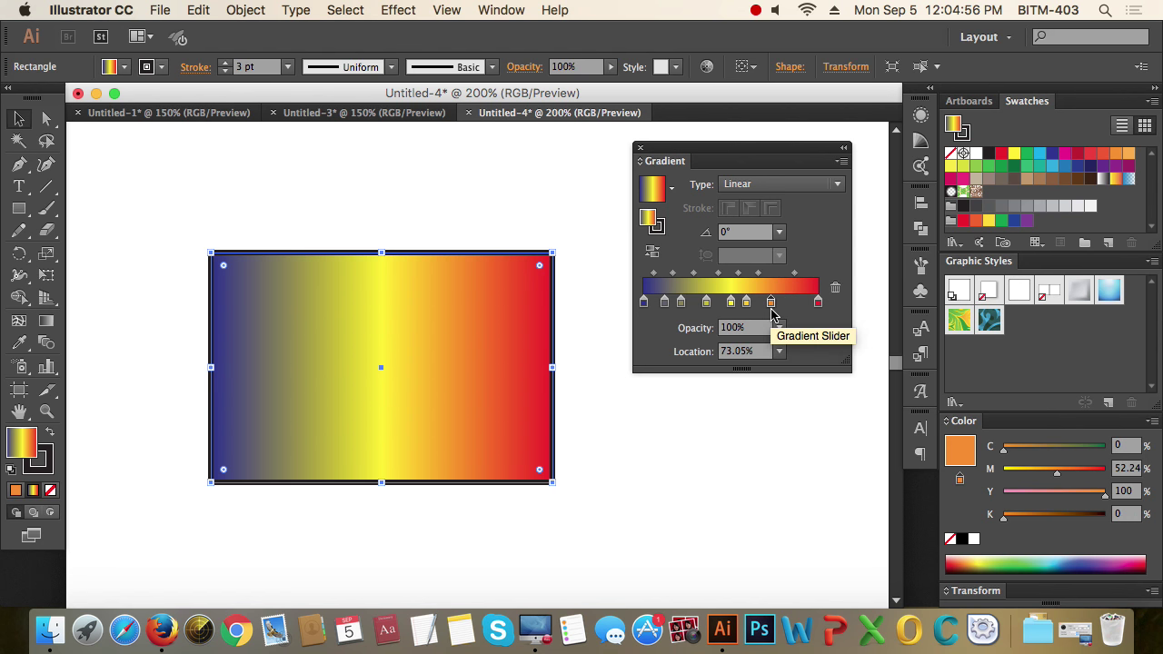
drag(771, 302, 769, 360)
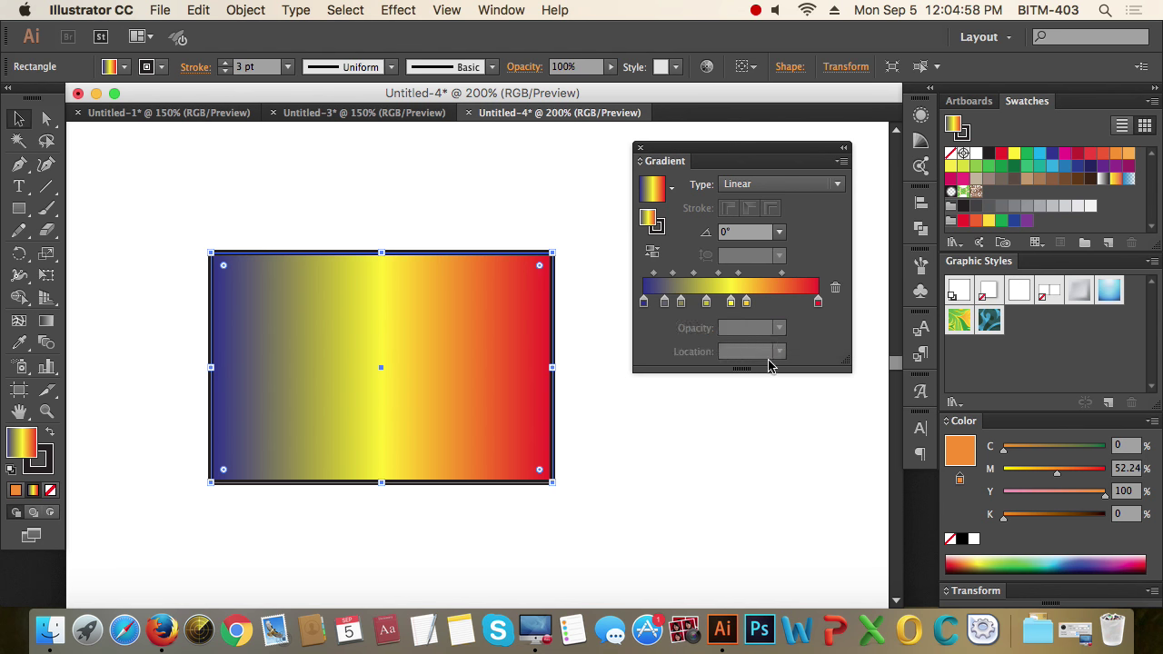
drag(746, 303, 742, 353)
click(731, 303)
drag(732, 307, 727, 338)
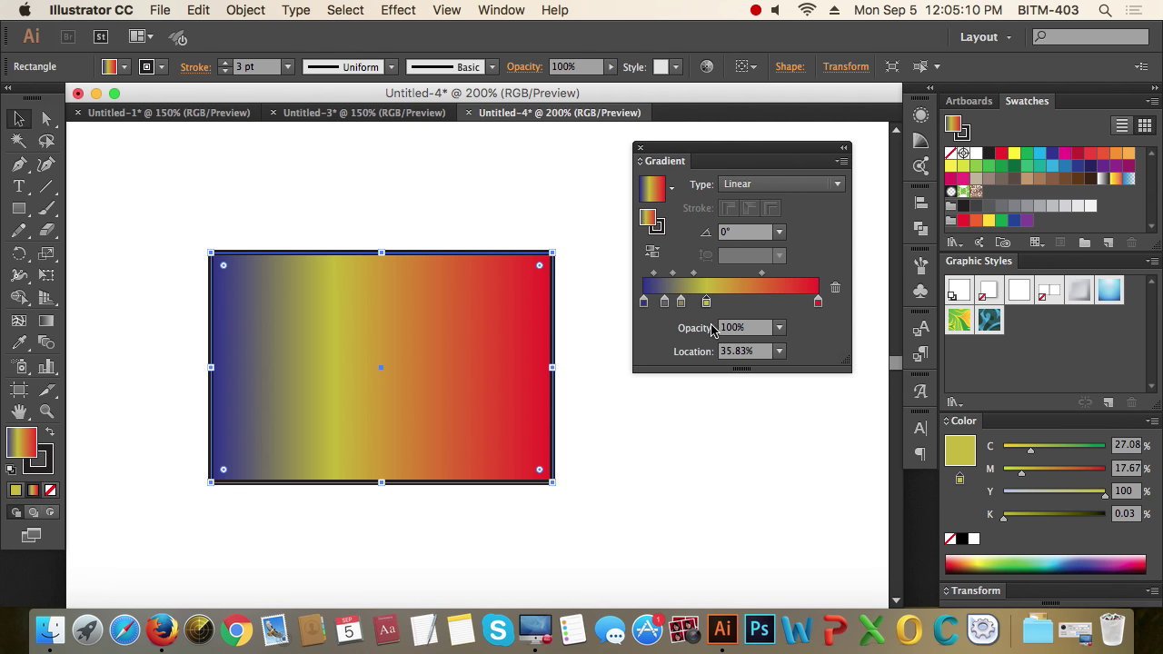
drag(707, 303, 671, 374)
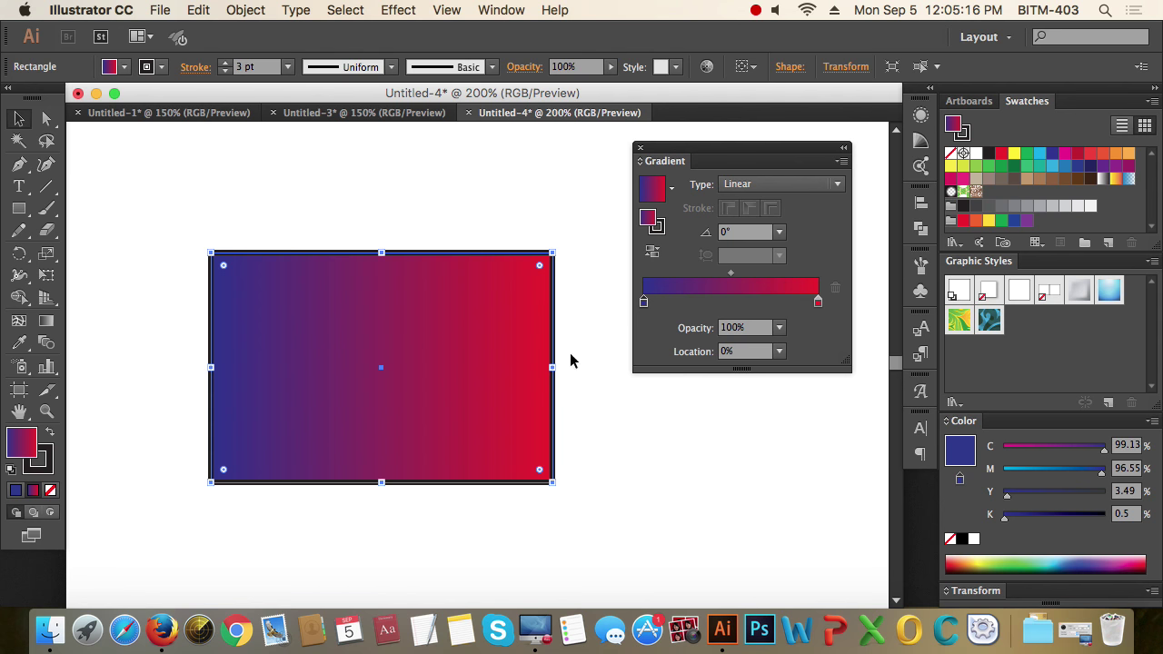
Nudge the rectangle, then set the gradient angle to 45° and then 90°
drag(430, 342, 442, 331)
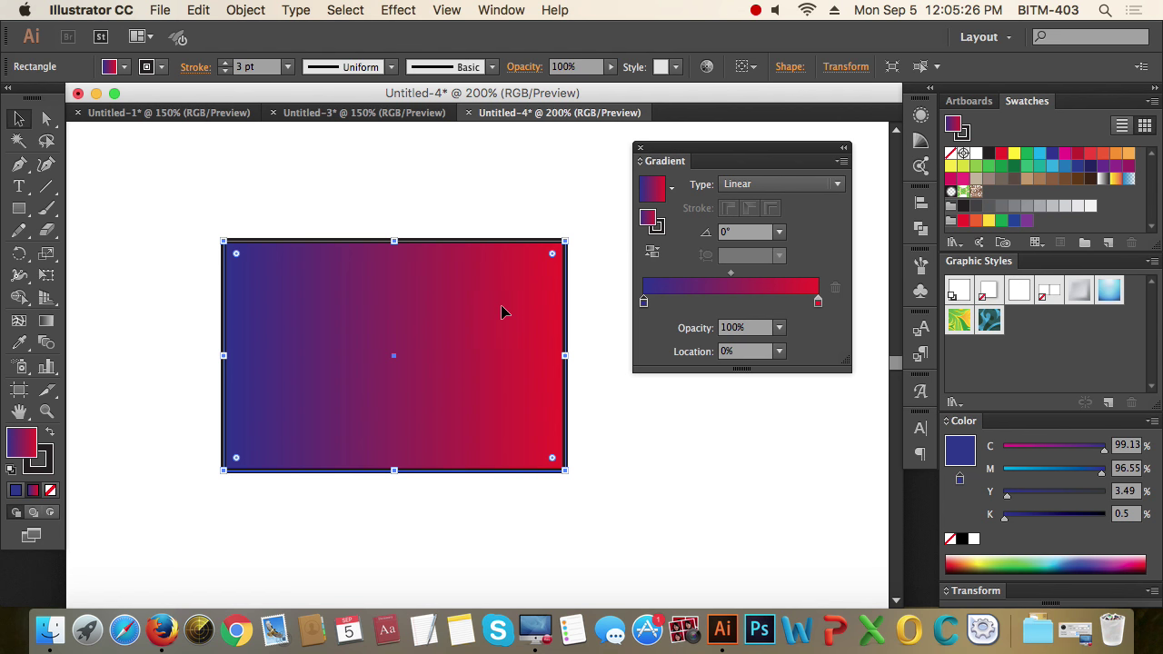
click(736, 235)
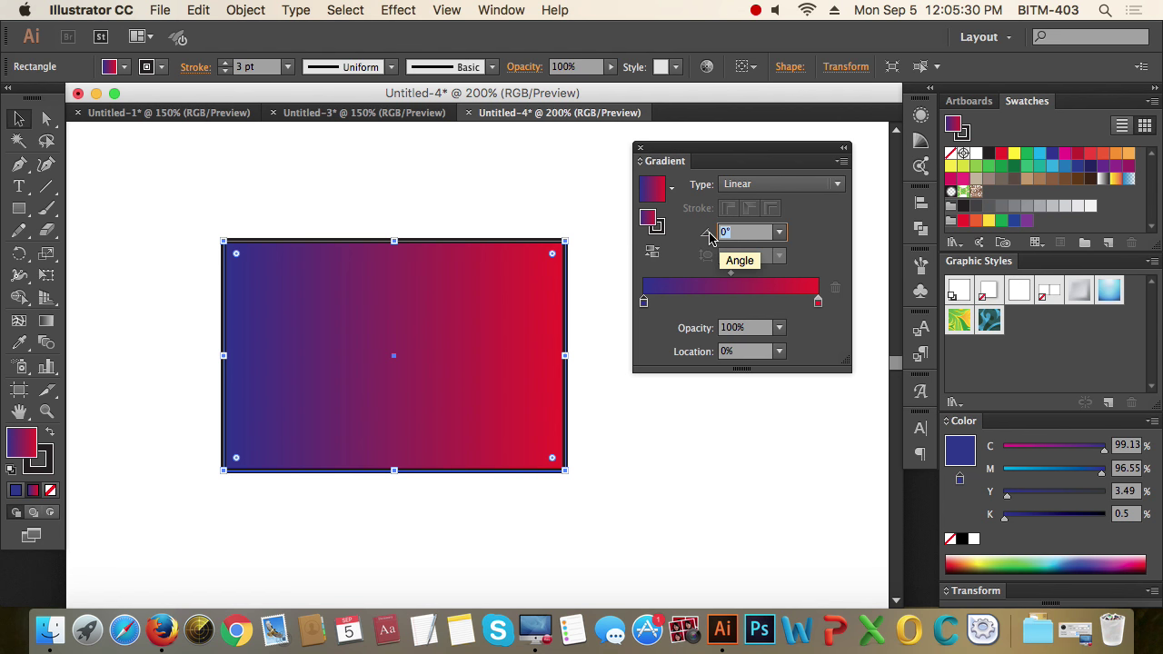
text(45)
key(Return)
click(763, 234)
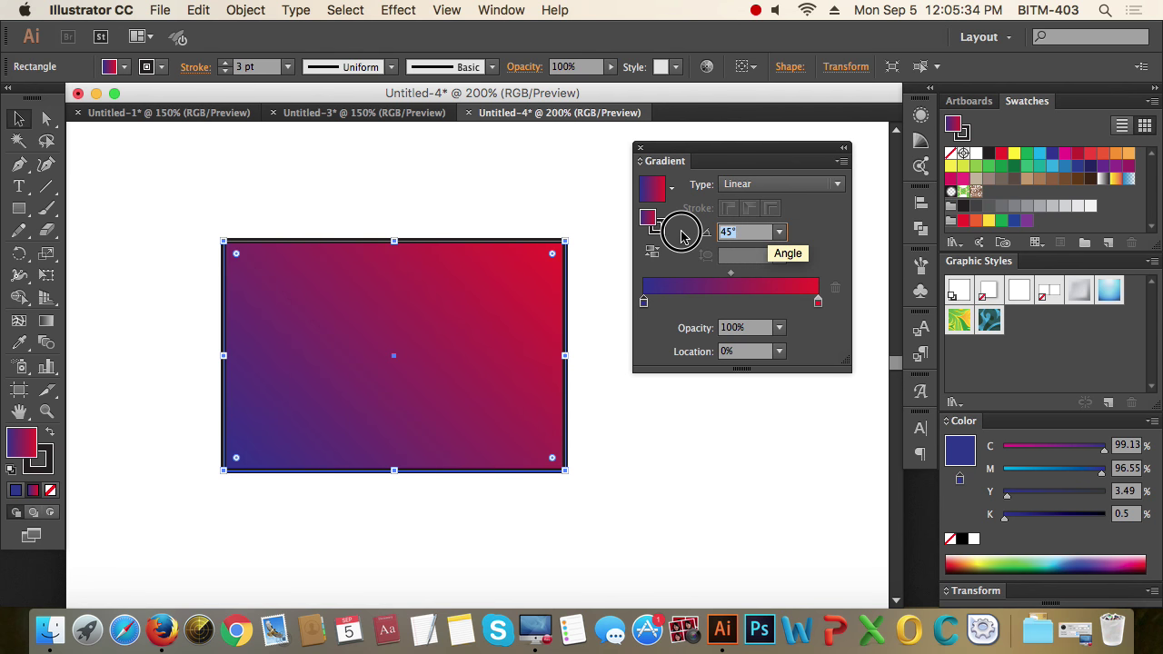
text(90)
key(Return)
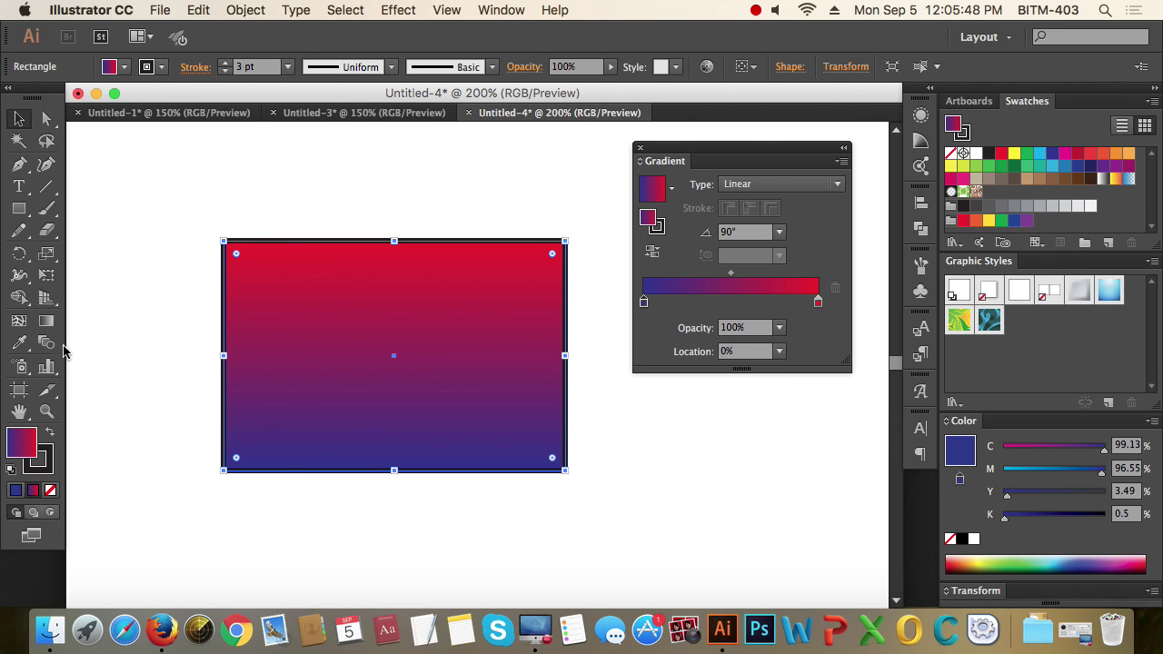
Drag the Gradient tool across the rectangle repeatedly, ending with a 42° blue-to-red diagonal
click(50, 326)
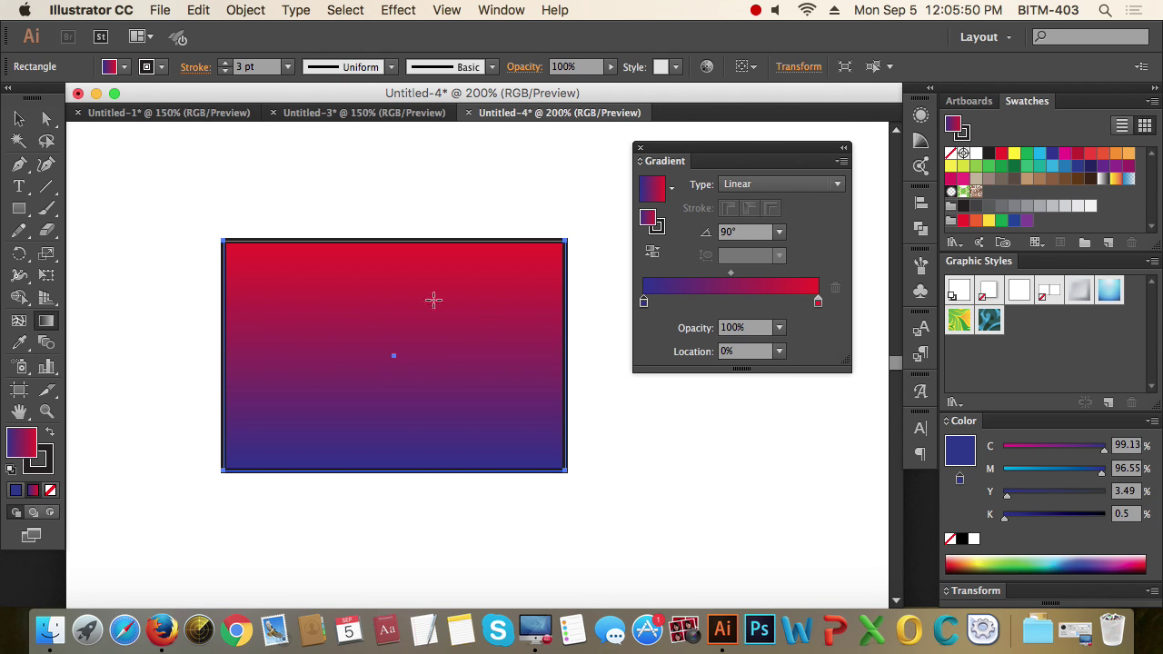
drag(301, 195, 517, 482)
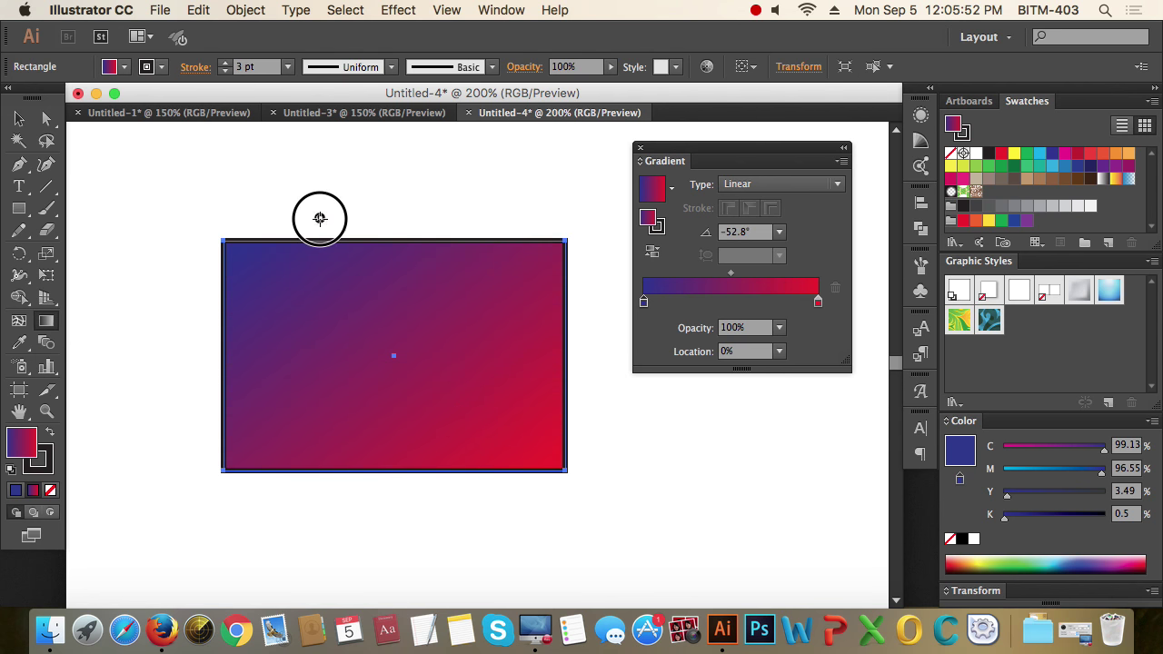
mouse_move(524, 300)
mouse_down()
mouse_move(431, 517)
mouse_move(206, 300)
mouse_up()
drag(162, 378, 454, 273)
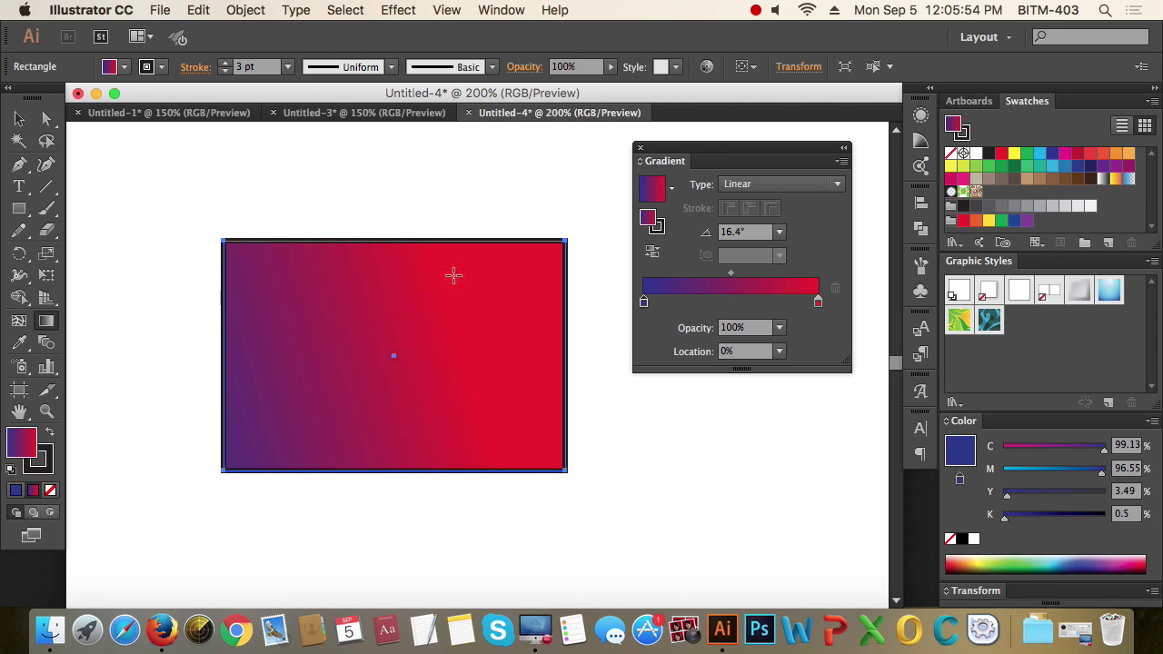
drag(404, 227, 407, 418)
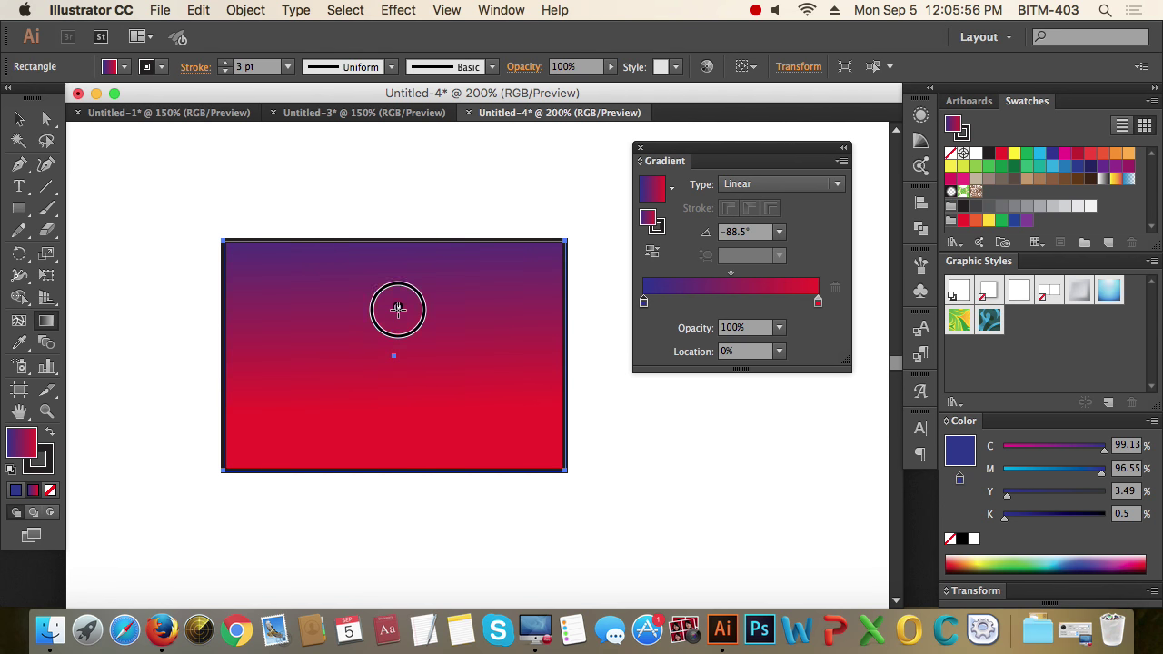
mouse_move(395, 312)
mouse_down()
mouse_move(396, 350)
mouse_move(370, 346)
mouse_up()
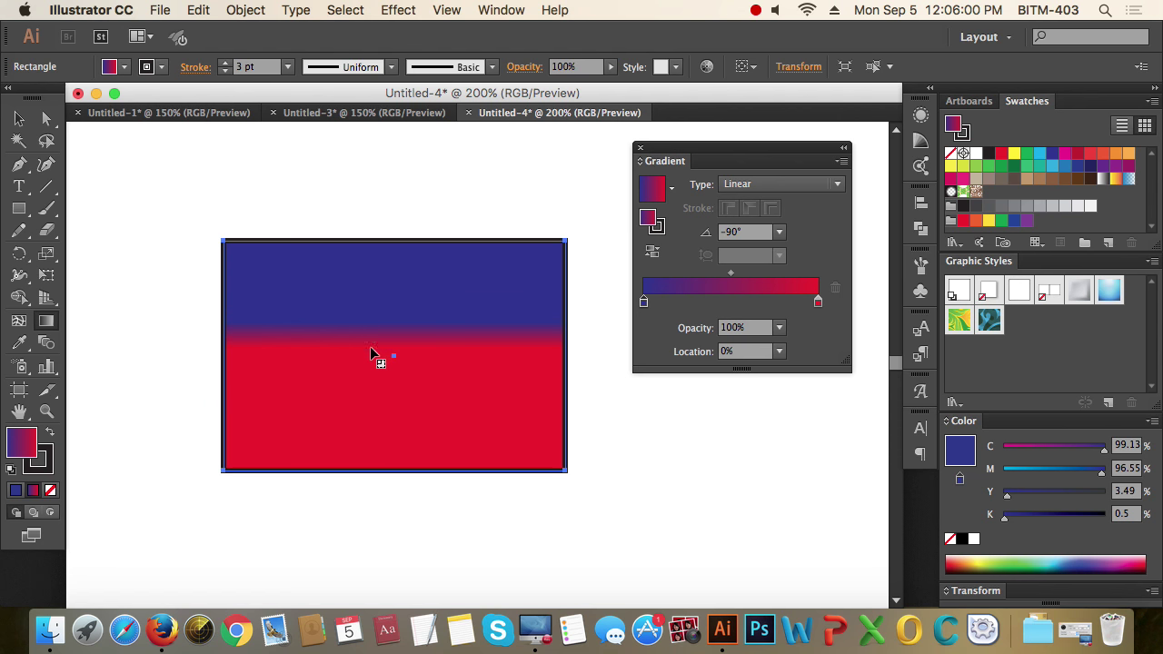
drag(413, 244, 404, 472)
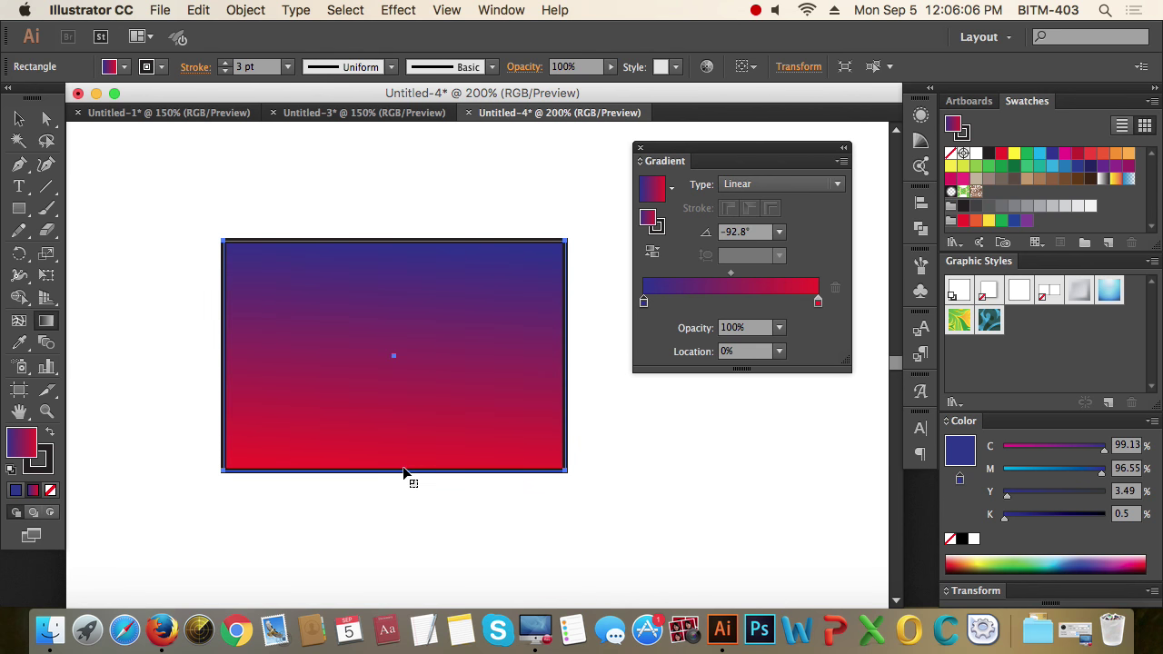
drag(285, 289, 413, 382)
mouse_move(477, 329)
mouse_down()
mouse_move(452, 409)
mouse_move(410, 291)
mouse_up()
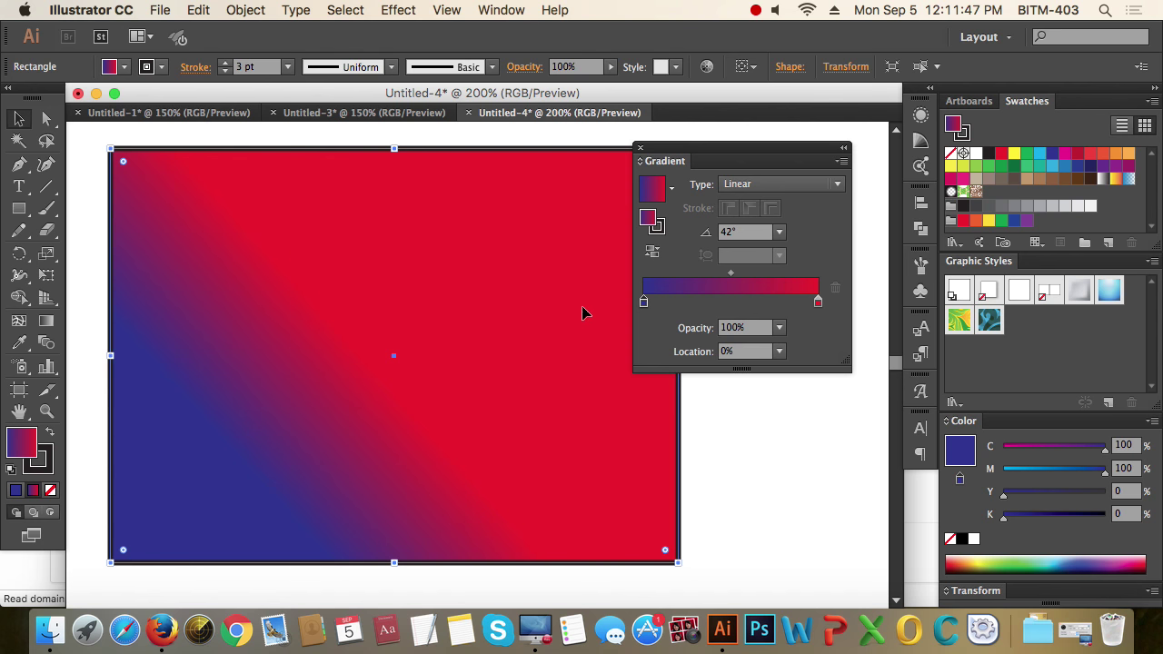
Set the gradient angle to 0° and reverse it to run red-left to blue-right
double_click(758, 234)
text(0)
key(Return)
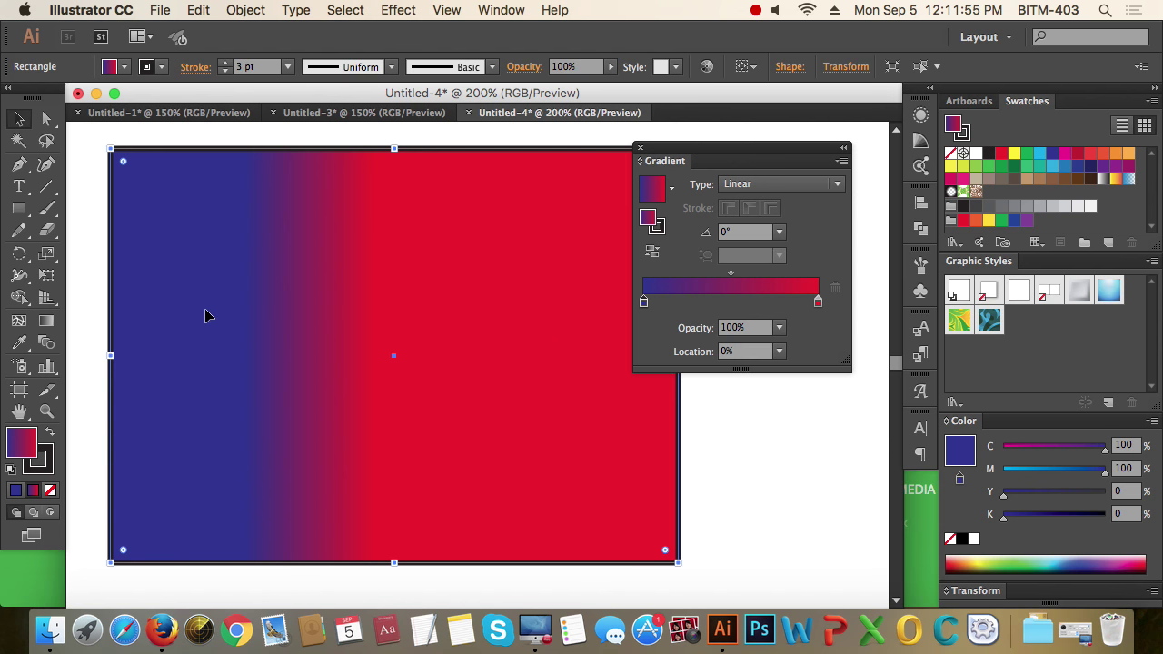
click(651, 255)
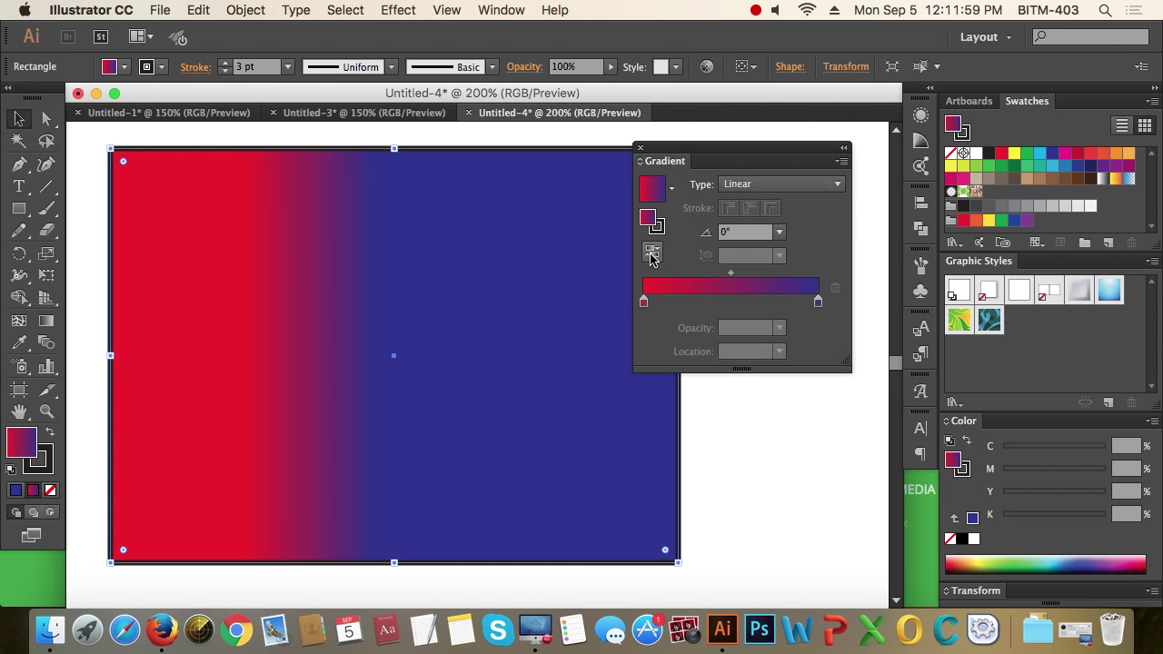
click(651, 255)
click(651, 254)
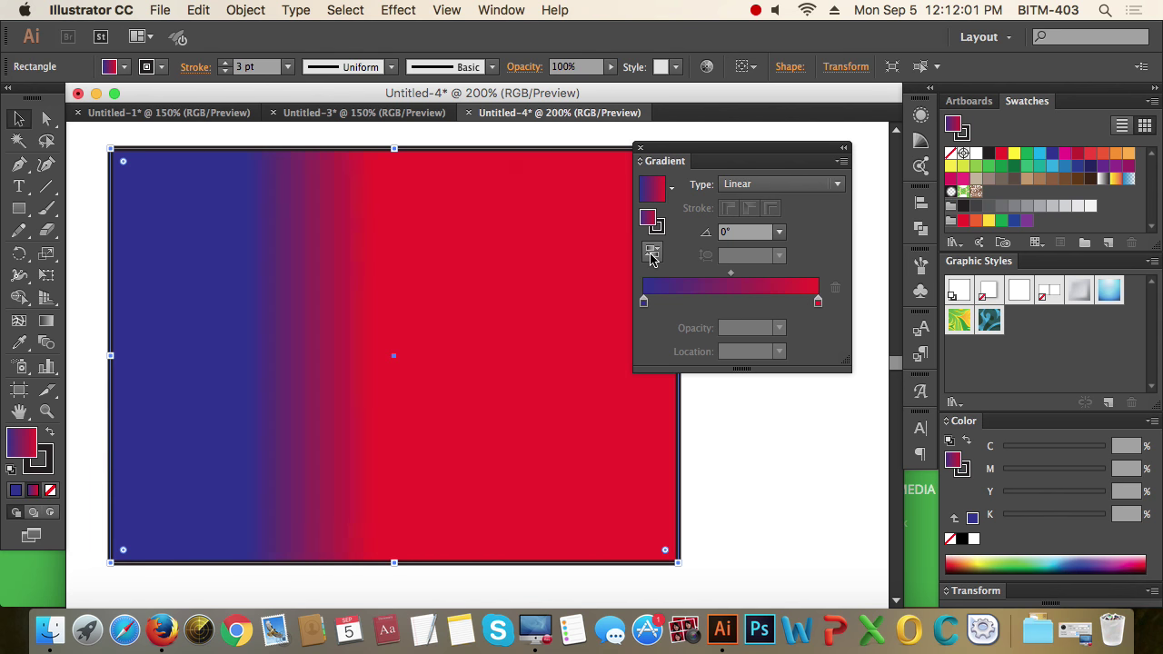
click(652, 254)
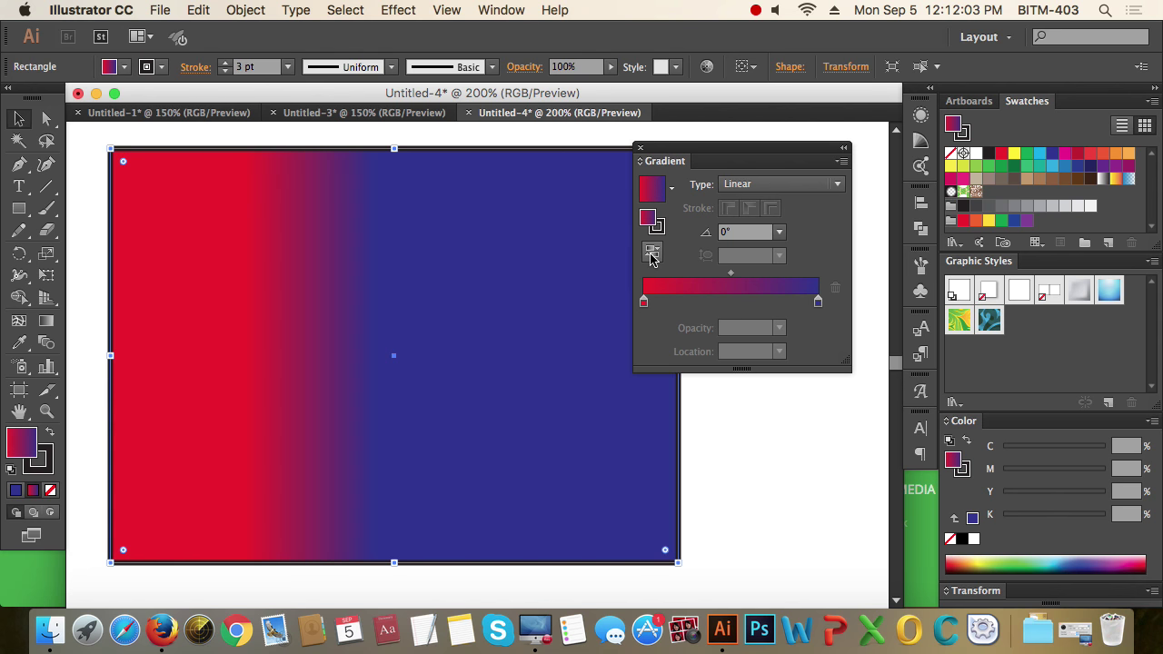
click(651, 254)
Switch the gradient type to Radial with a blue centre and red edges
click(805, 184)
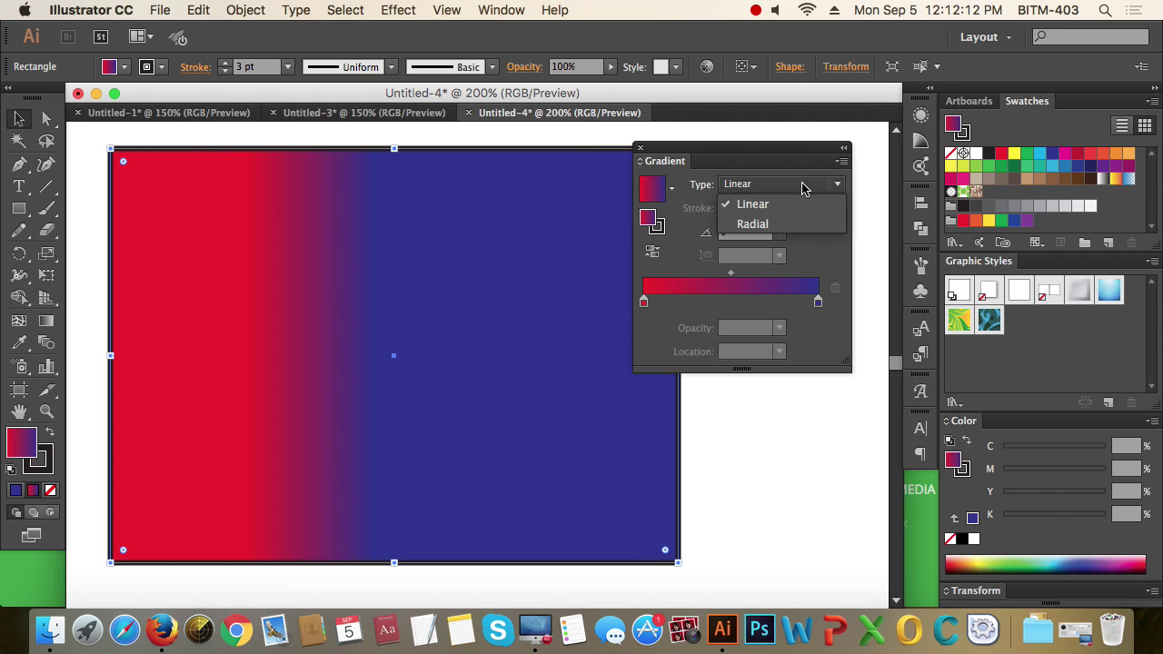
click(752, 225)
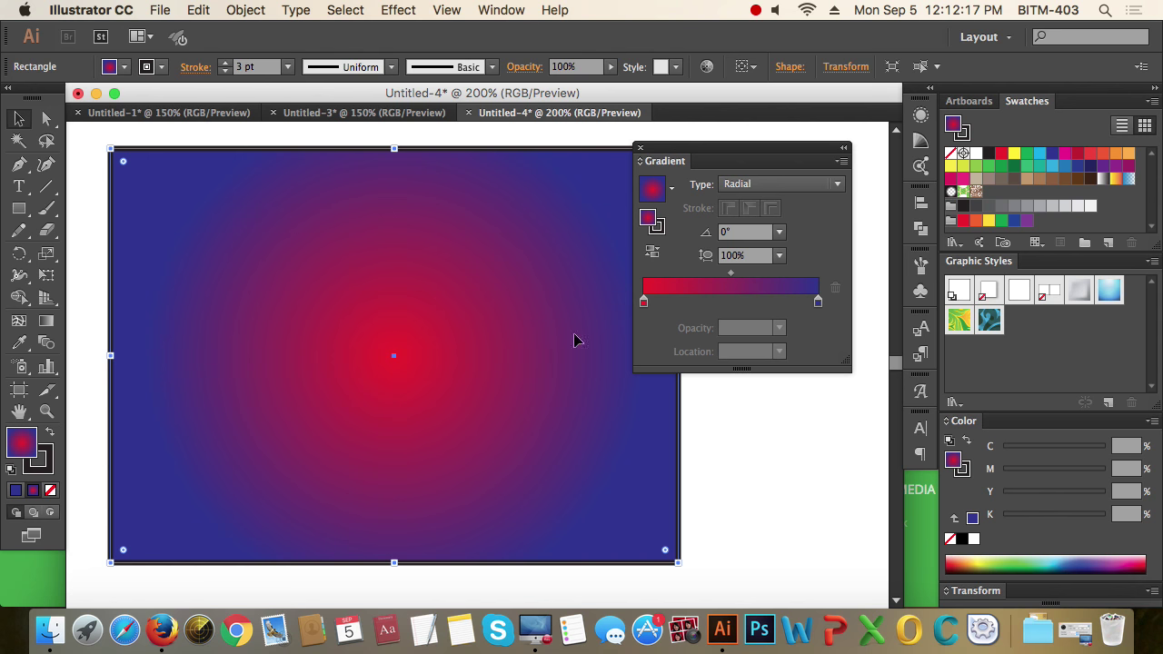
click(654, 255)
click(654, 255)
click(654, 254)
click(654, 254)
click(655, 256)
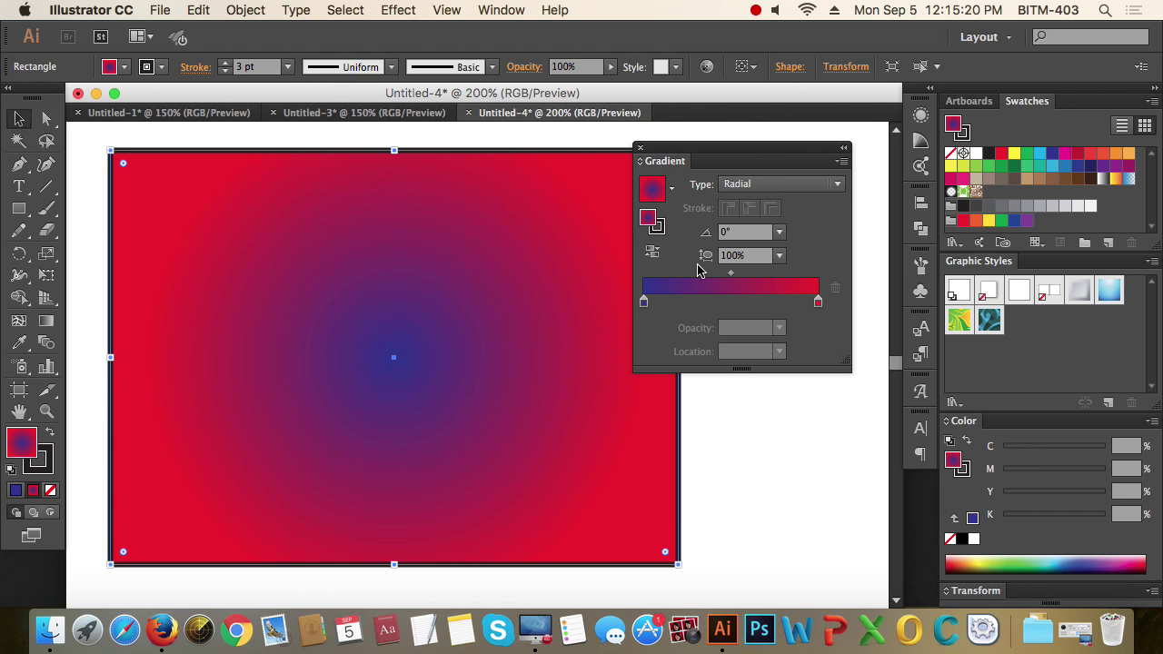
click(747, 185)
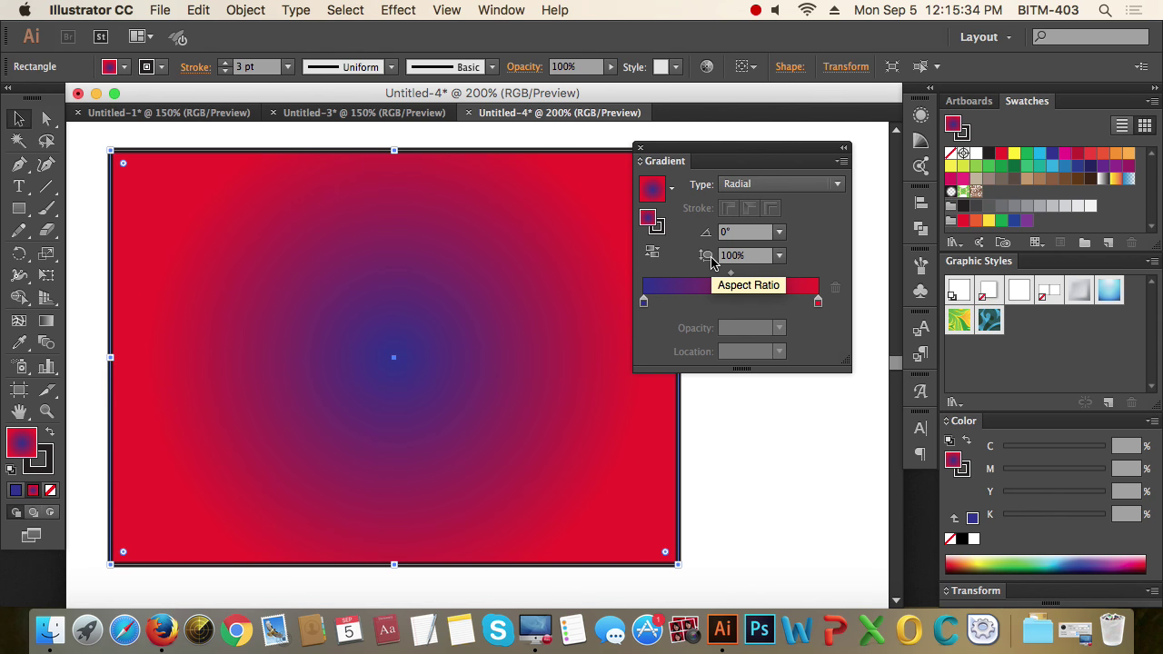
Try 20% and 200% aspect ratios on the radial gradient, then restore 100%
click(778, 255)
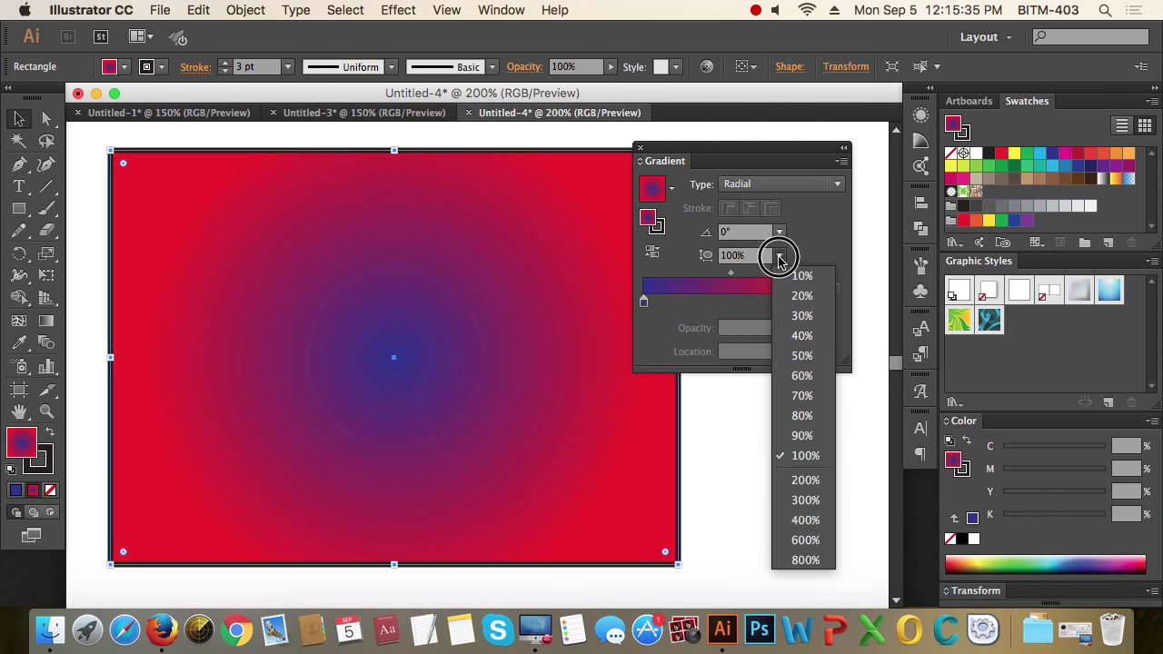
click(803, 296)
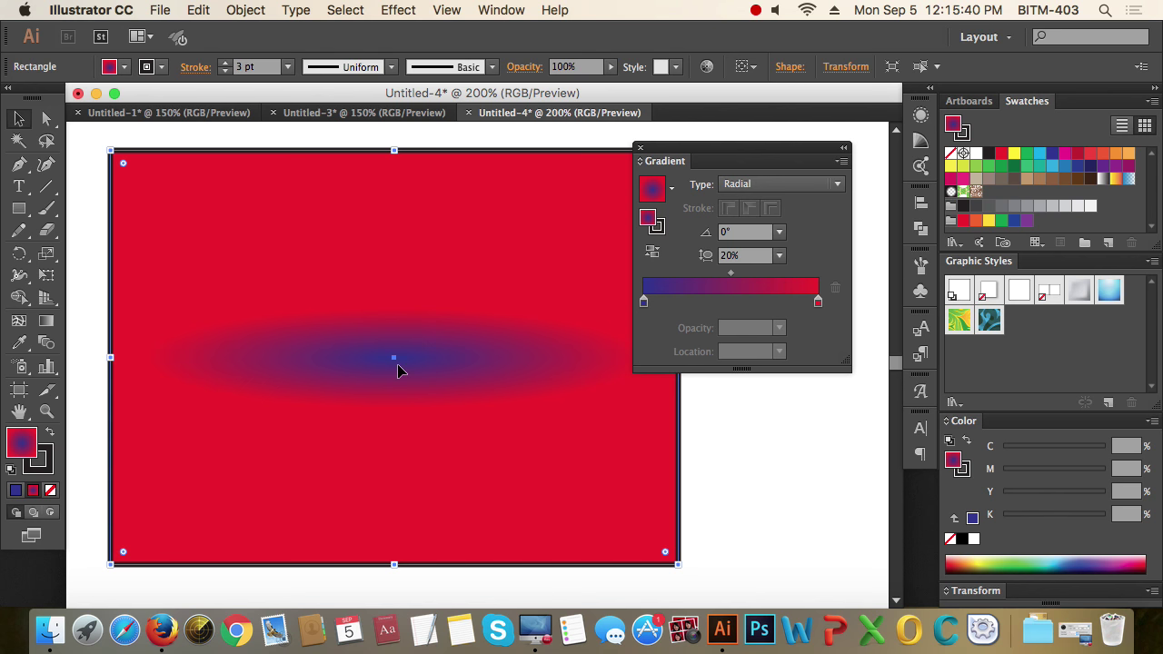
click(779, 255)
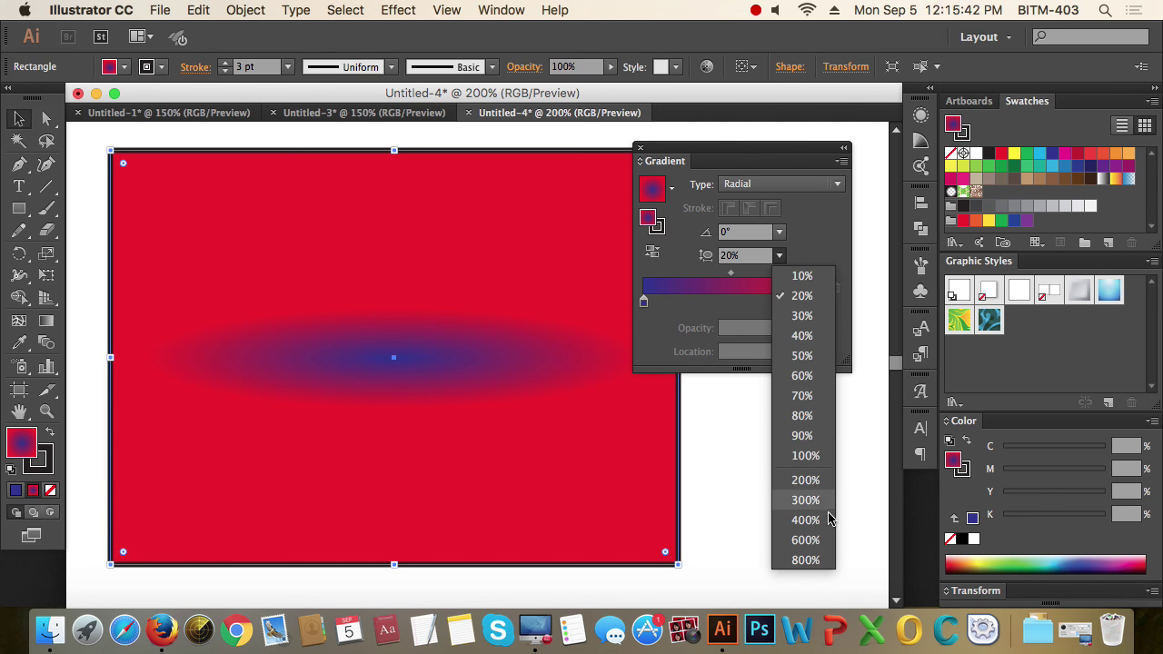
click(806, 481)
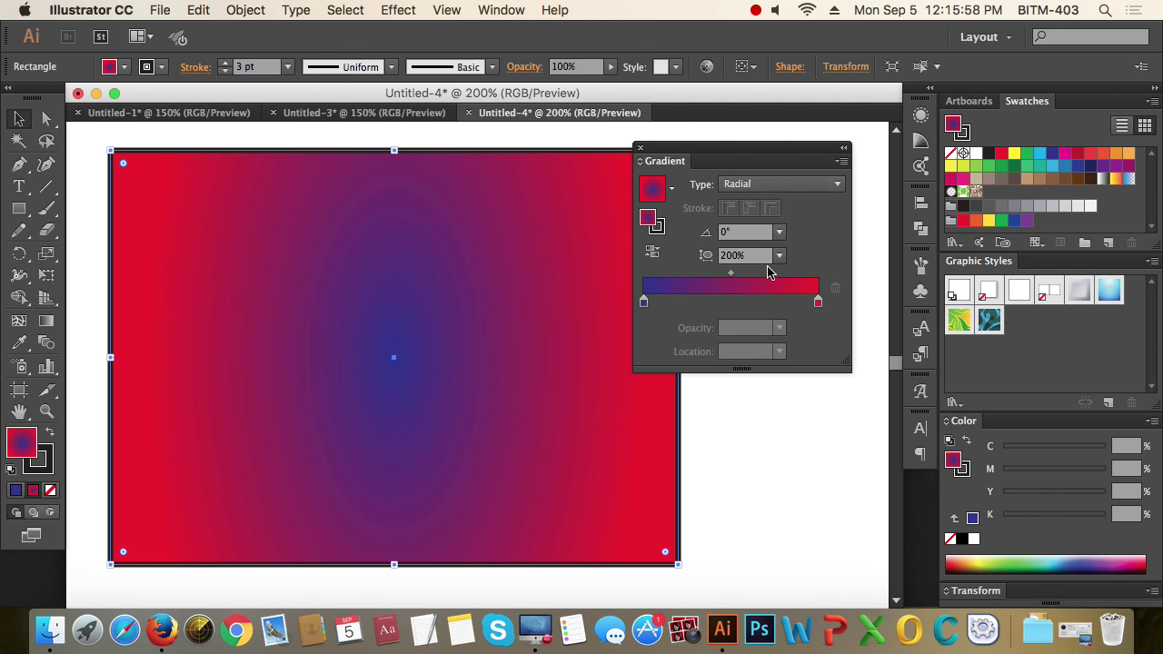
click(781, 256)
click(803, 455)
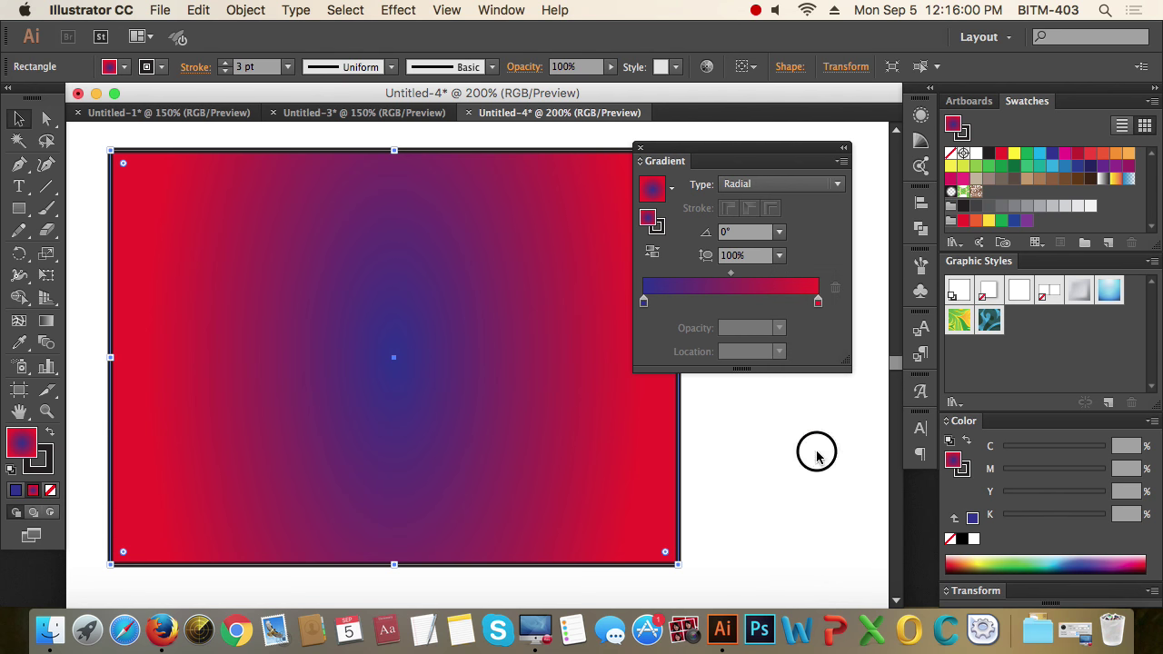
drag(729, 152, 836, 156)
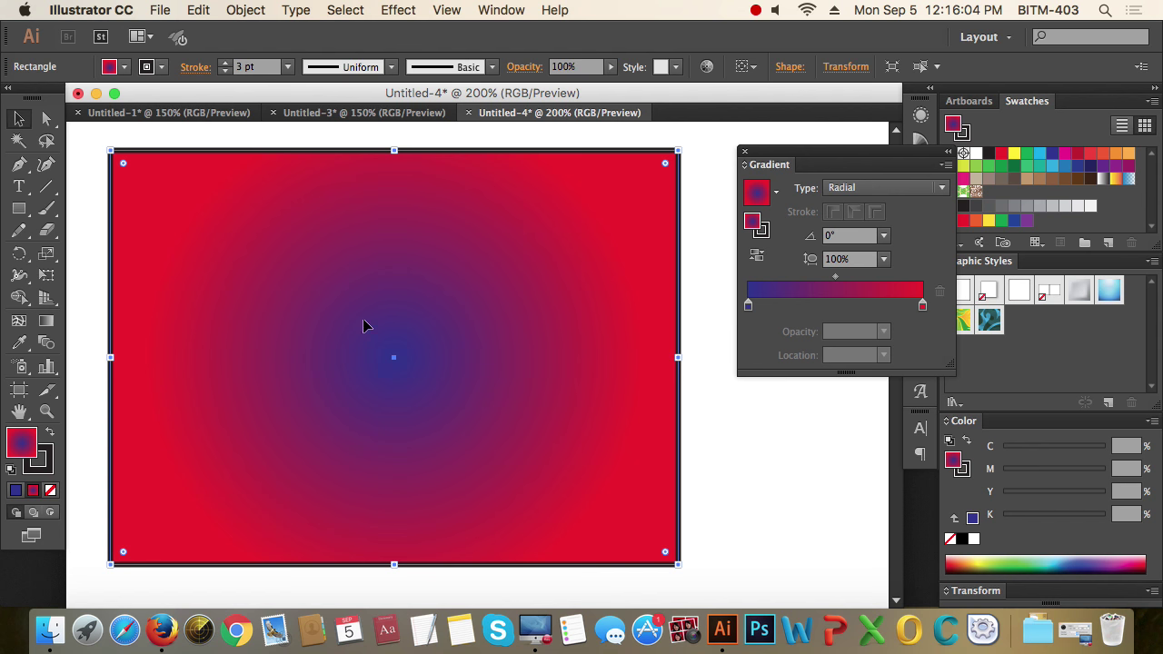
With the Gradient tool, move the radial gradient's centre to the top-right, then toward the bottom
click(47, 327)
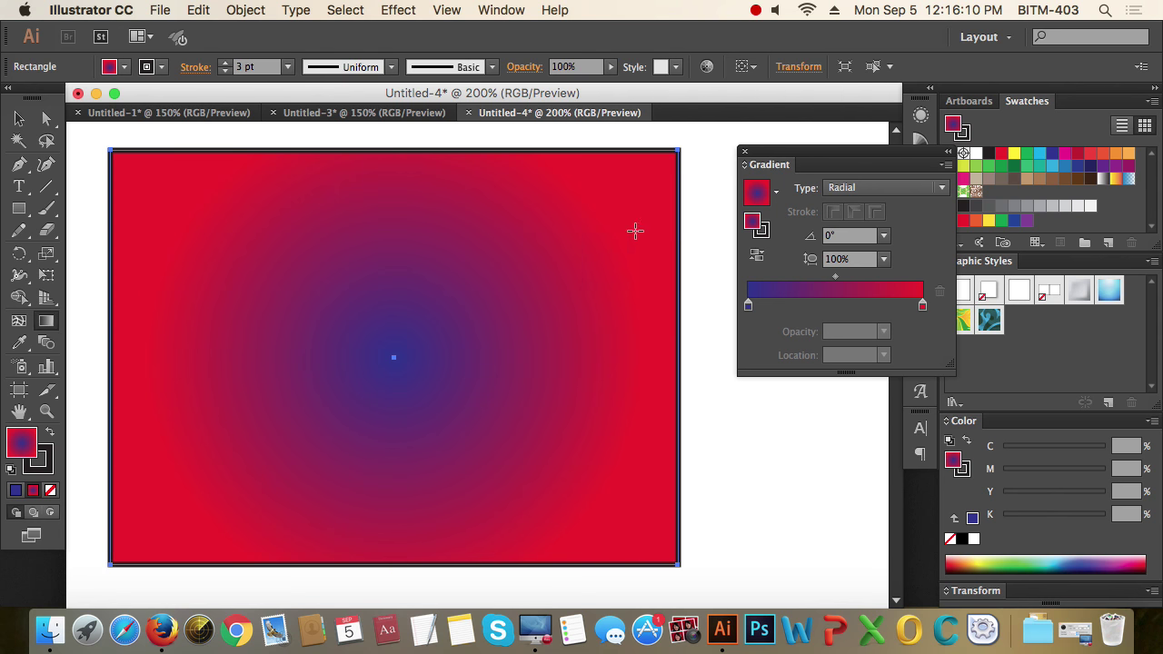
click(674, 151)
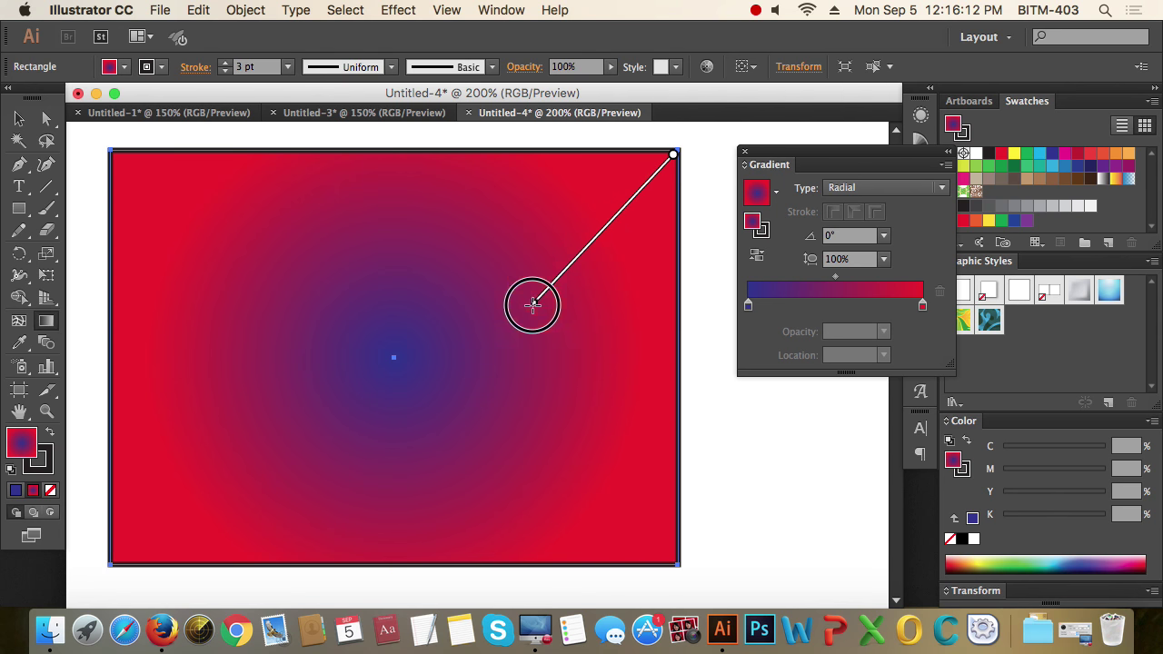
drag(675, 152, 496, 343)
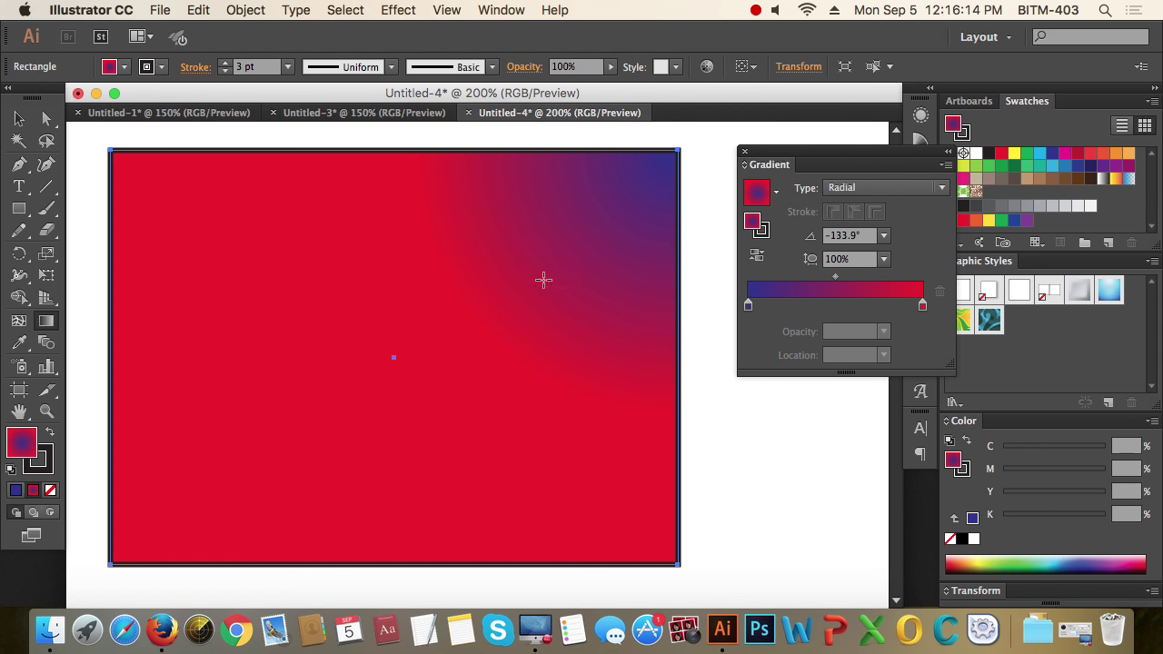
click(325, 334)
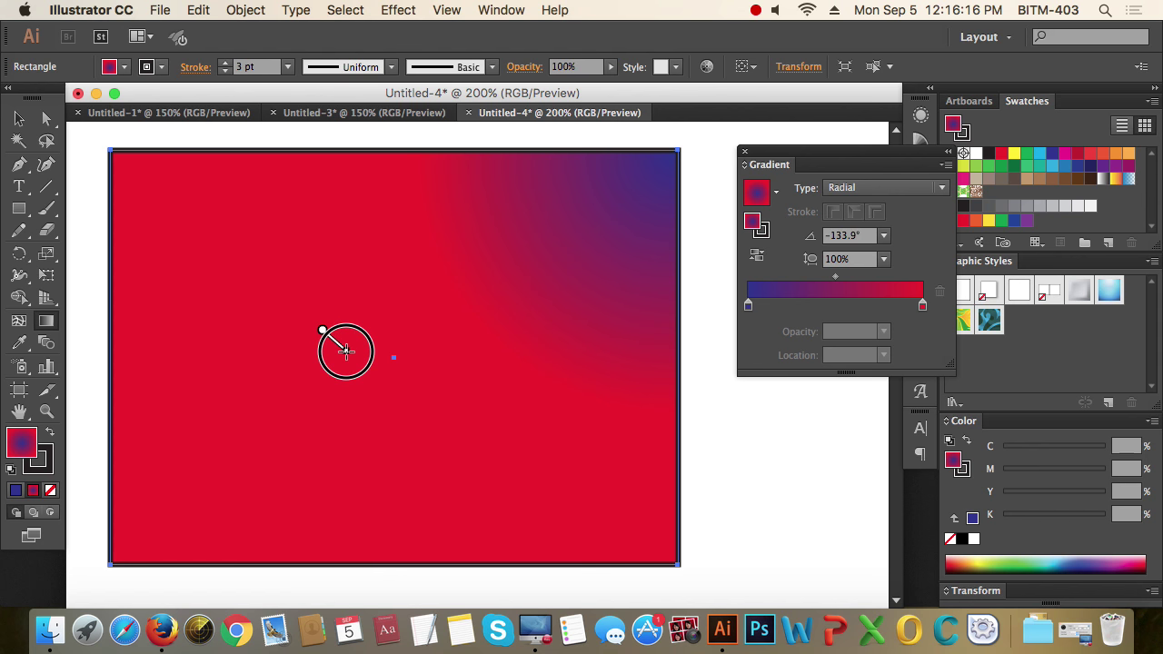
drag(325, 334, 349, 354)
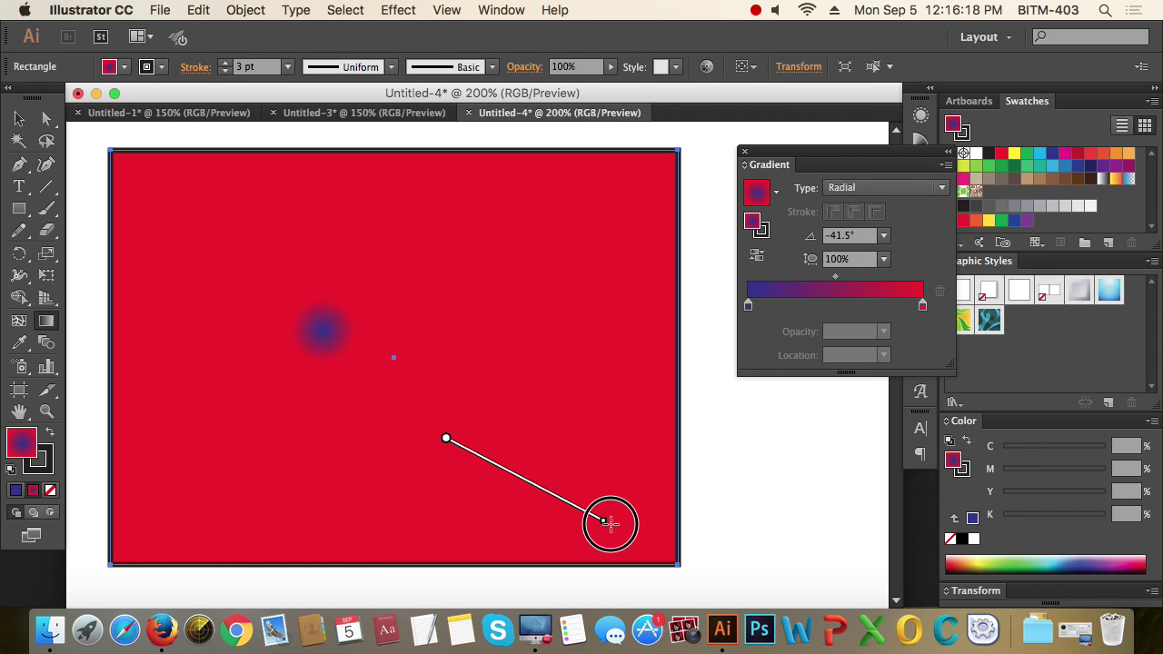
drag(445, 437, 624, 535)
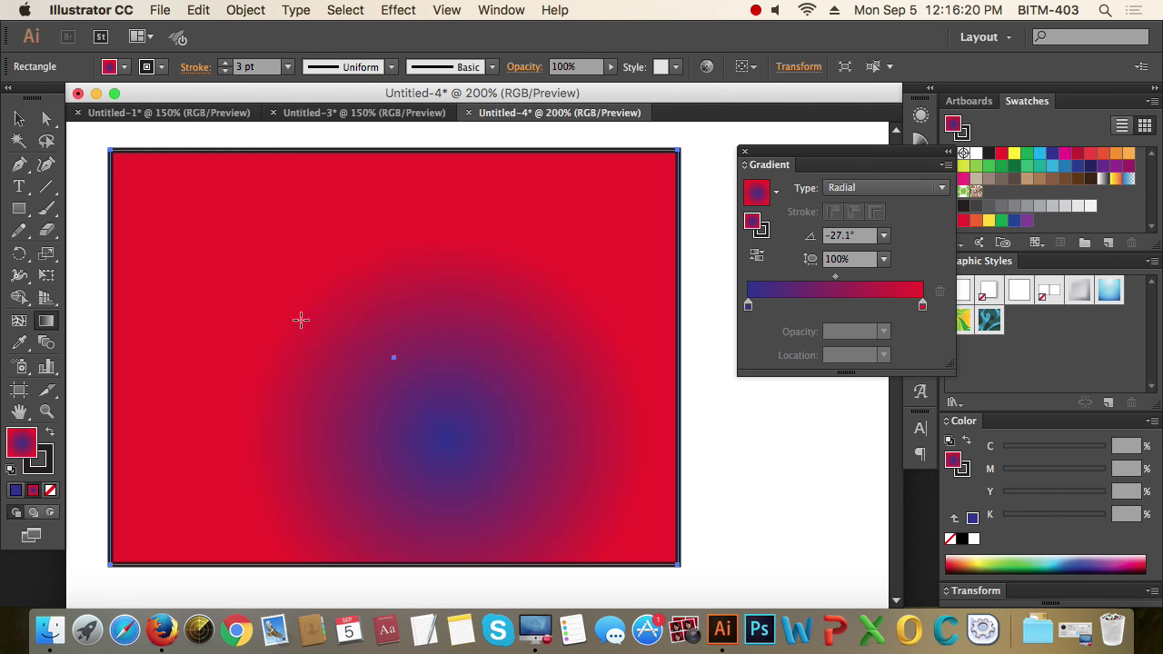
Redraw the radial gradient at several spots, finishing with one spanning the whole rectangle
drag(245, 276, 373, 389)
mouse_move(423, 430)
mouse_down()
mouse_move(246, 354)
mouse_move(384, 433)
mouse_up()
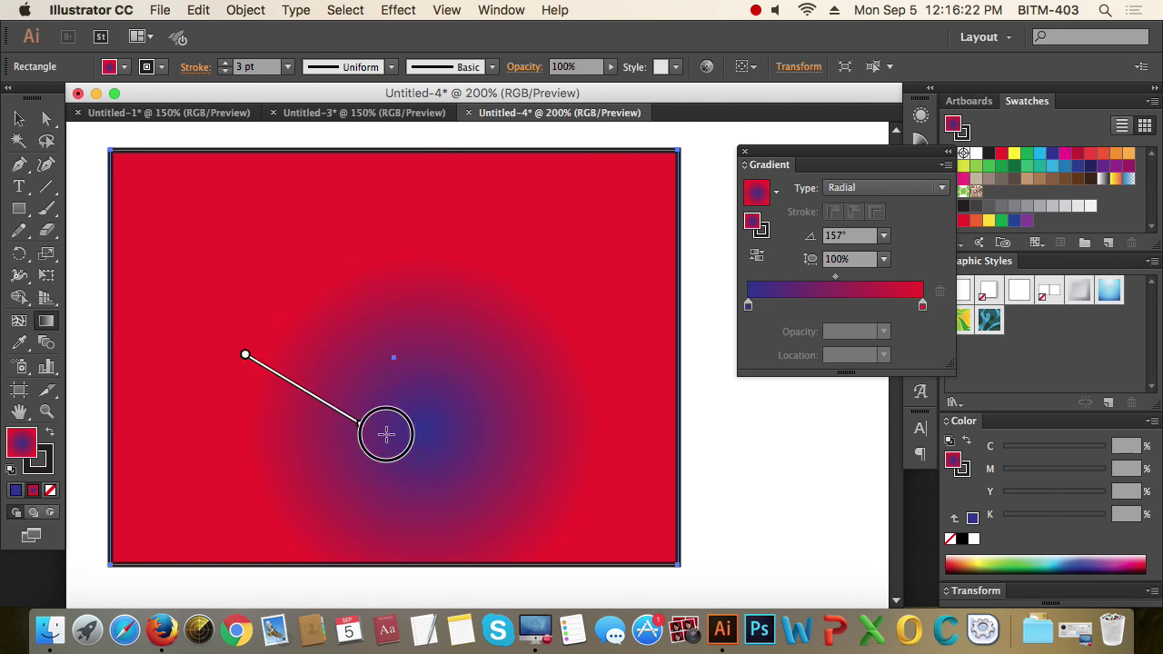
click(556, 312)
drag(564, 268, 376, 360)
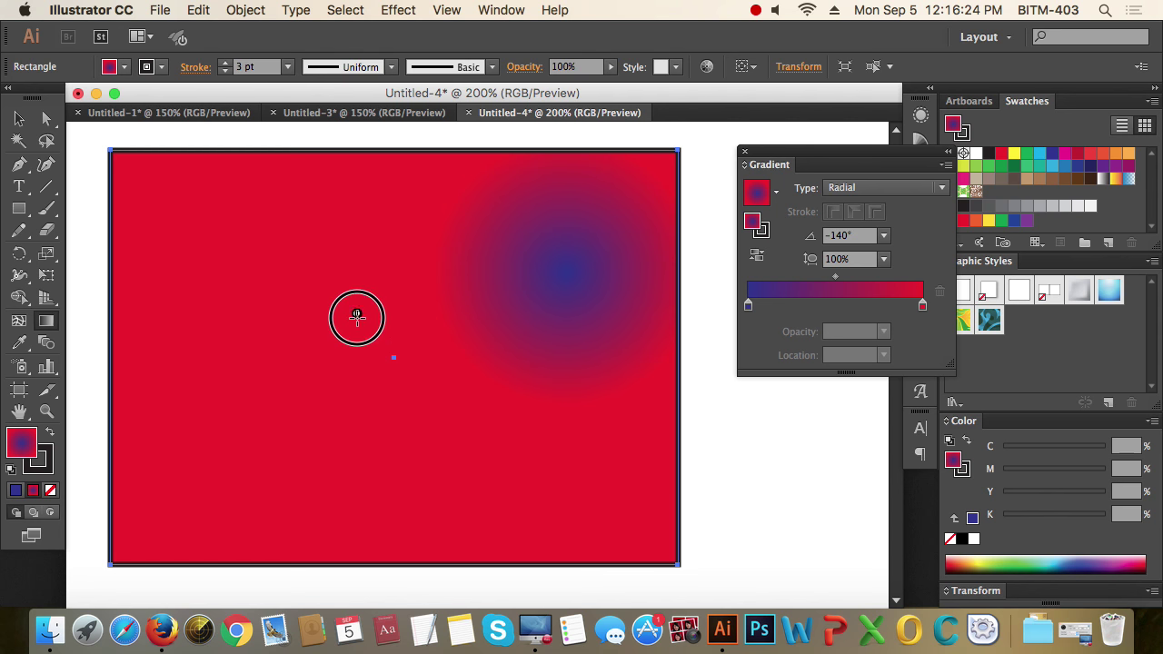
drag(355, 314, 354, 332)
drag(512, 287, 232, 607)
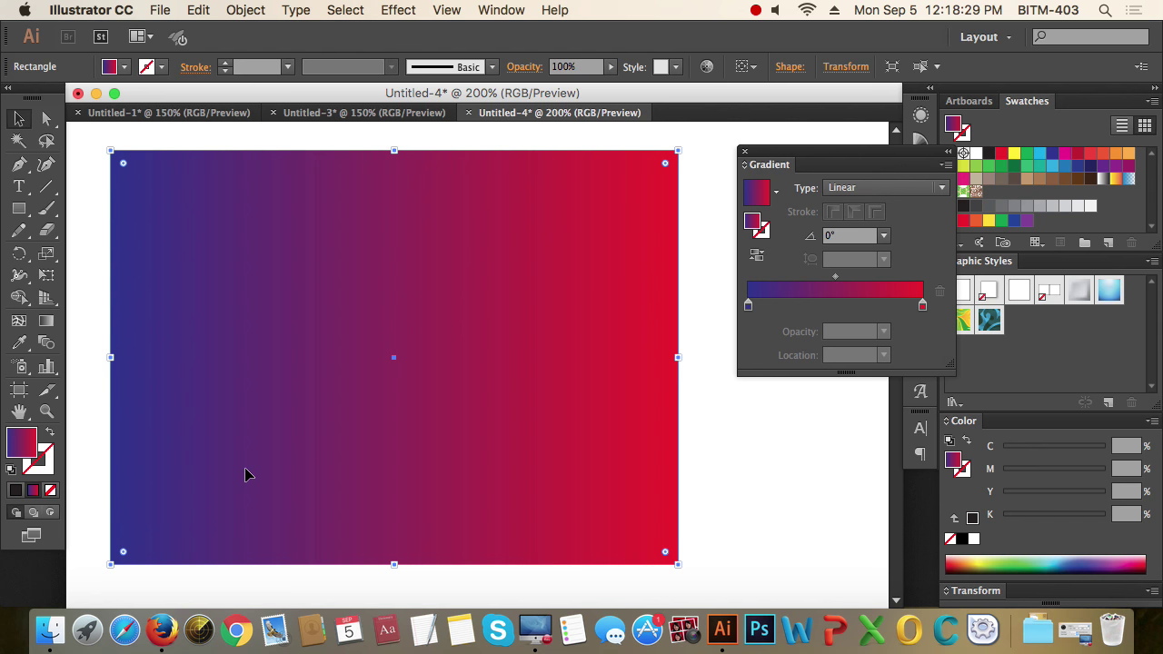
Set the left gradient stop's opacity to 0%, after trying 50% and 20%
click(747, 306)
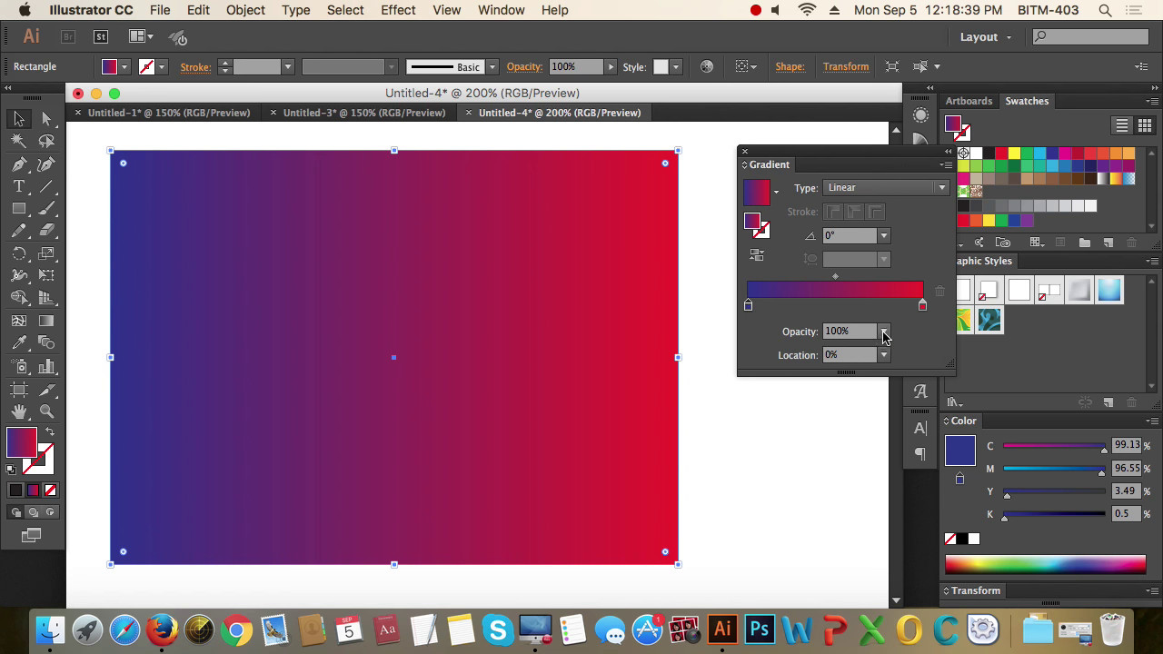
click(883, 332)
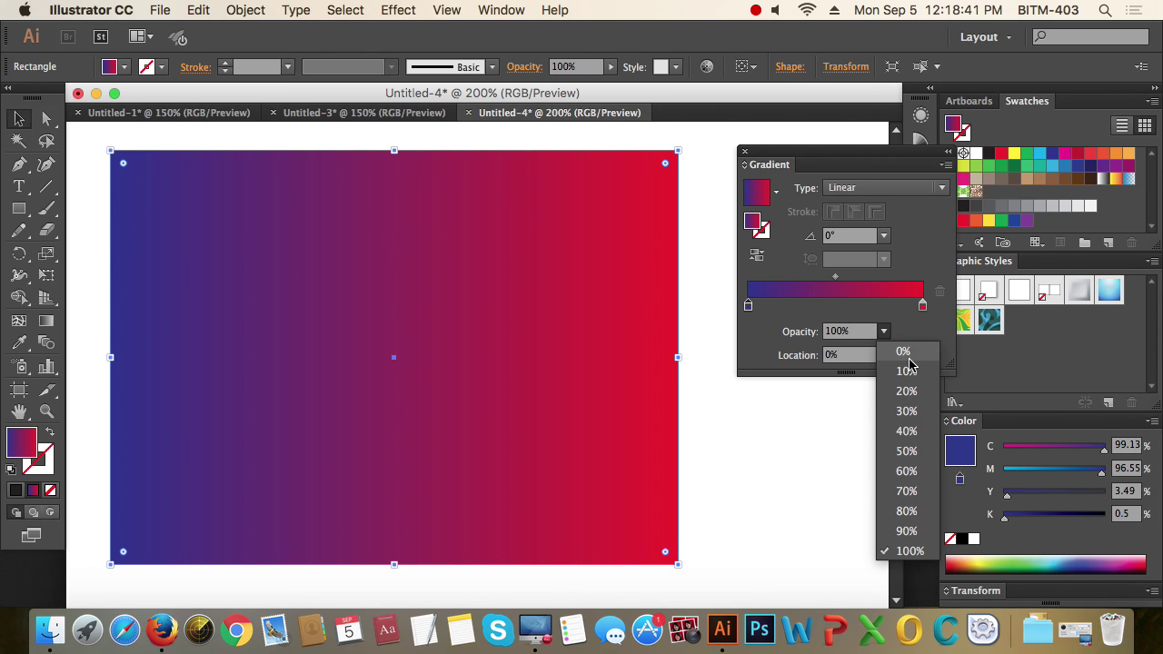
click(914, 451)
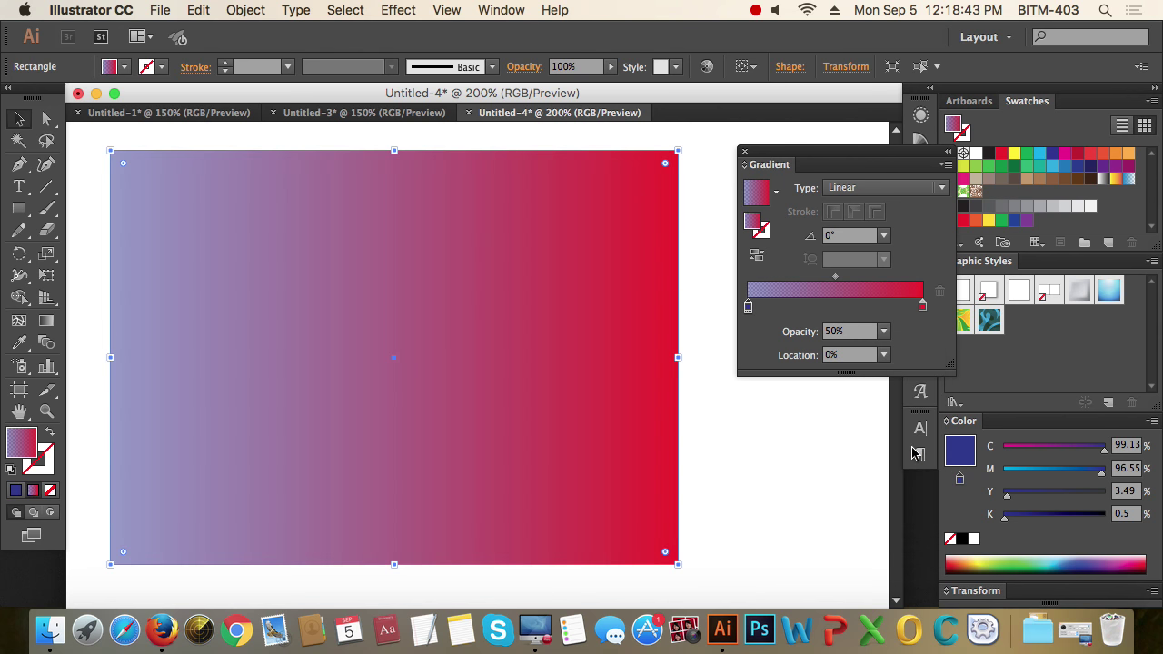
click(883, 331)
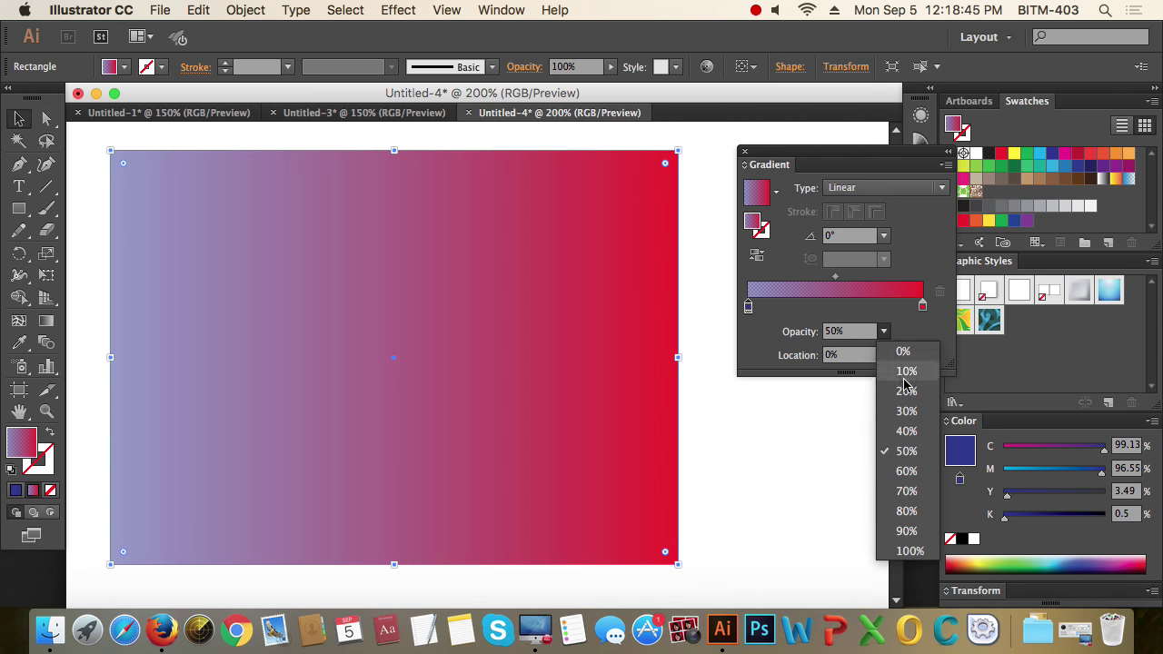
click(907, 391)
click(883, 332)
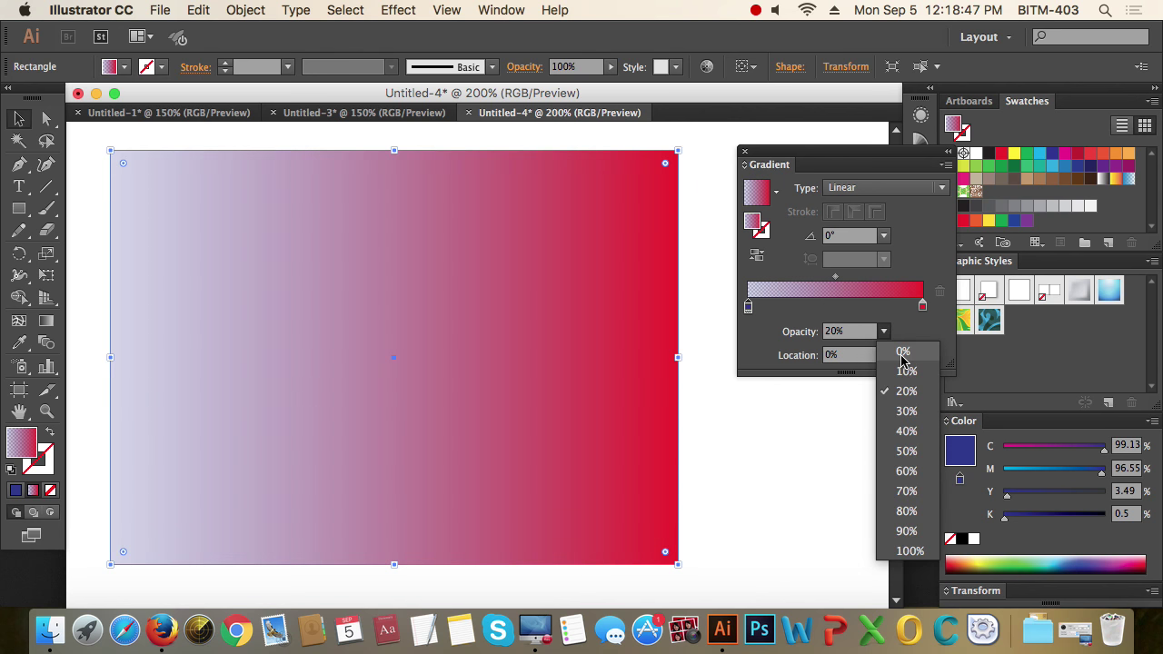
click(902, 354)
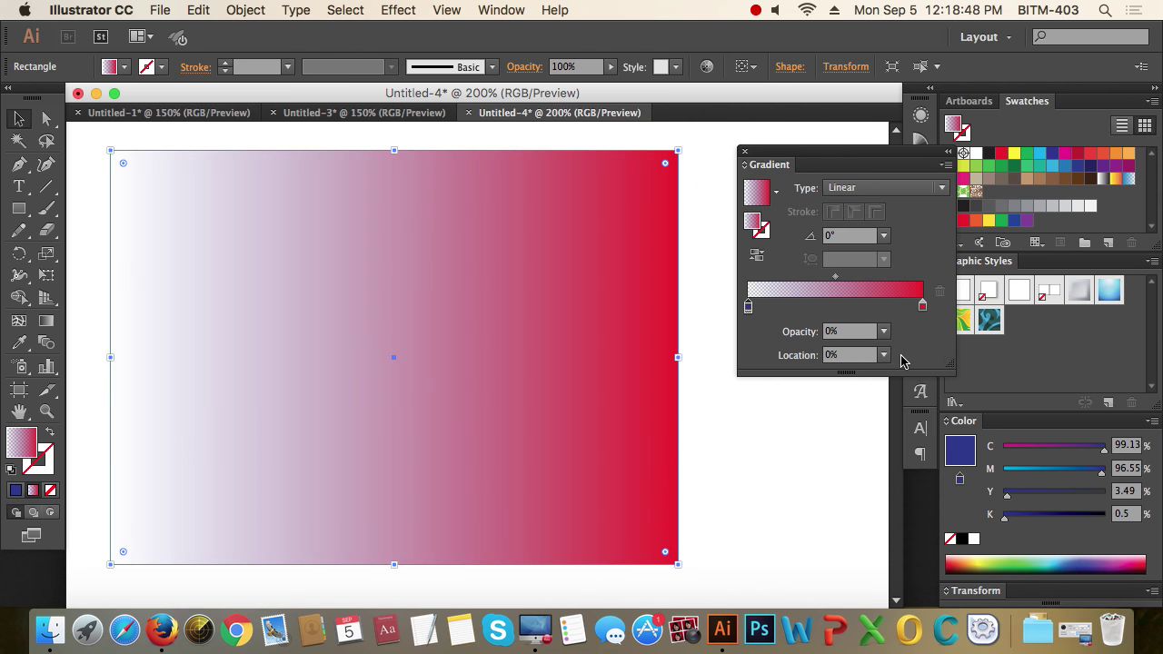
Make the left gradient stop white, then nudge the rectangle slightly right
click(754, 436)
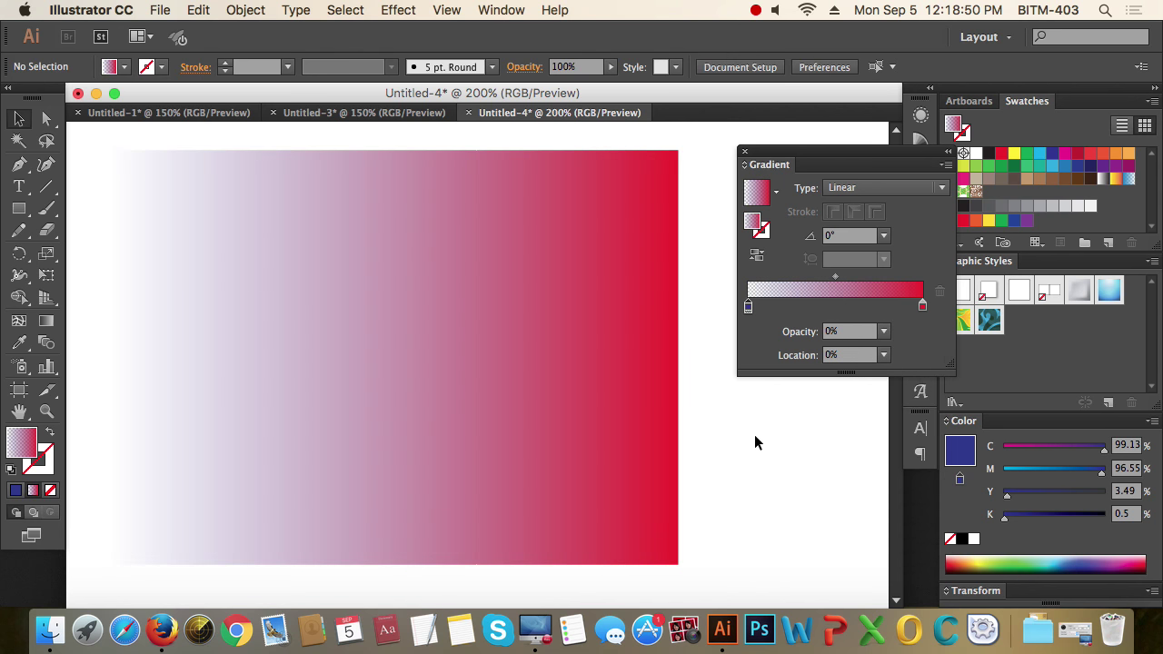
click(540, 394)
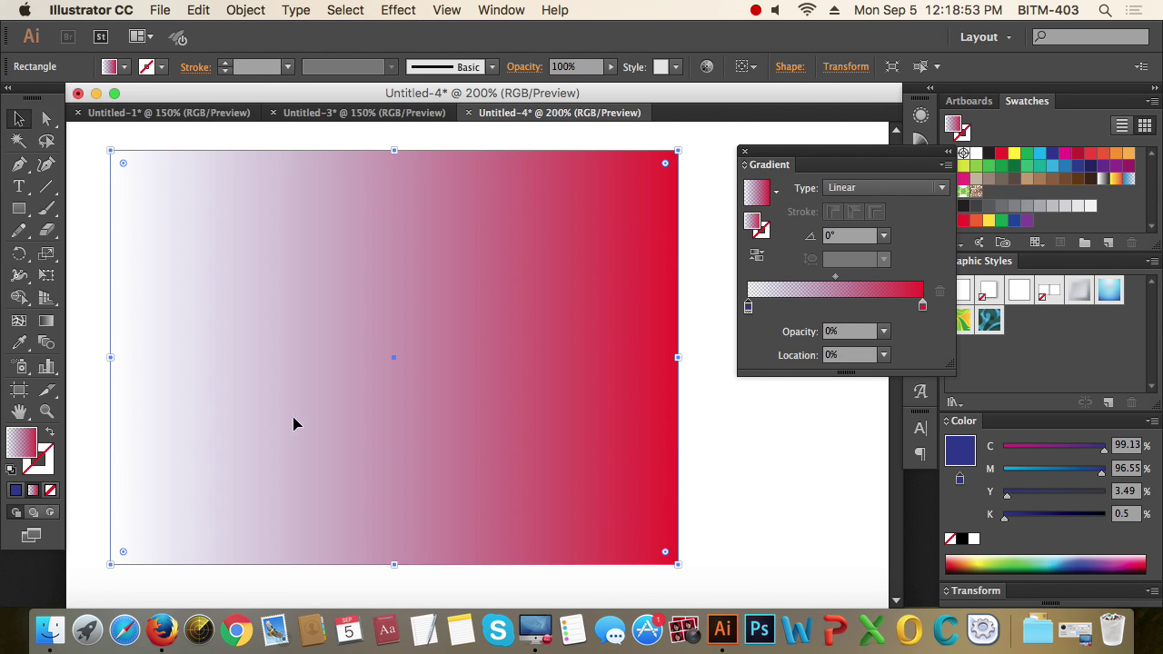
double_click(749, 307)
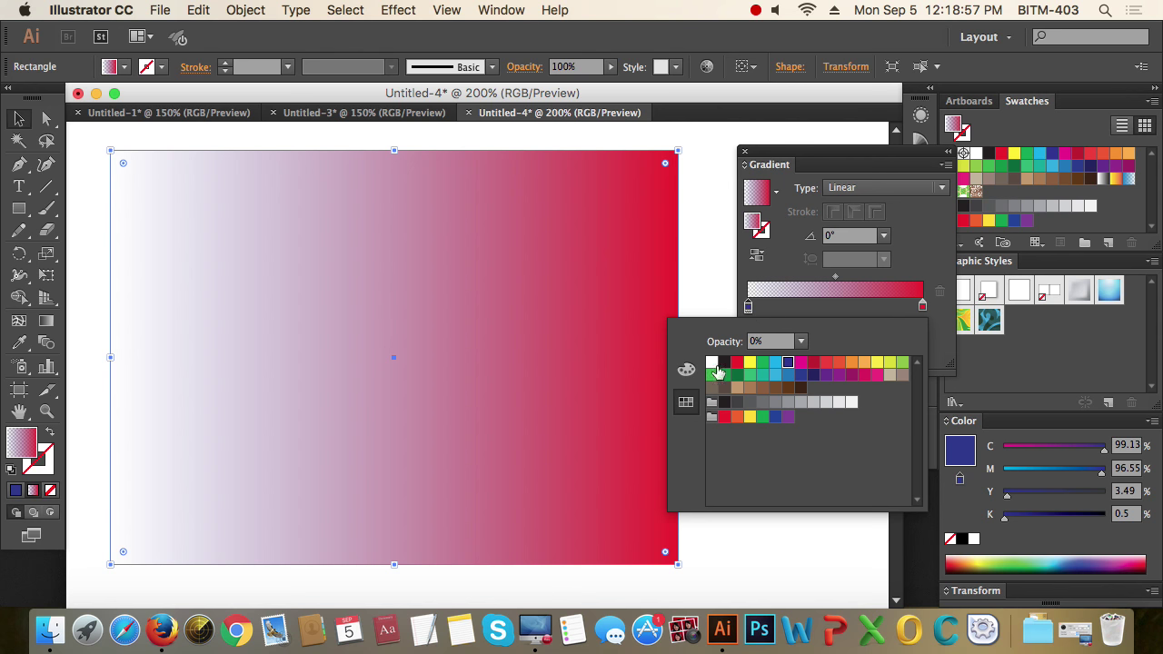
click(712, 365)
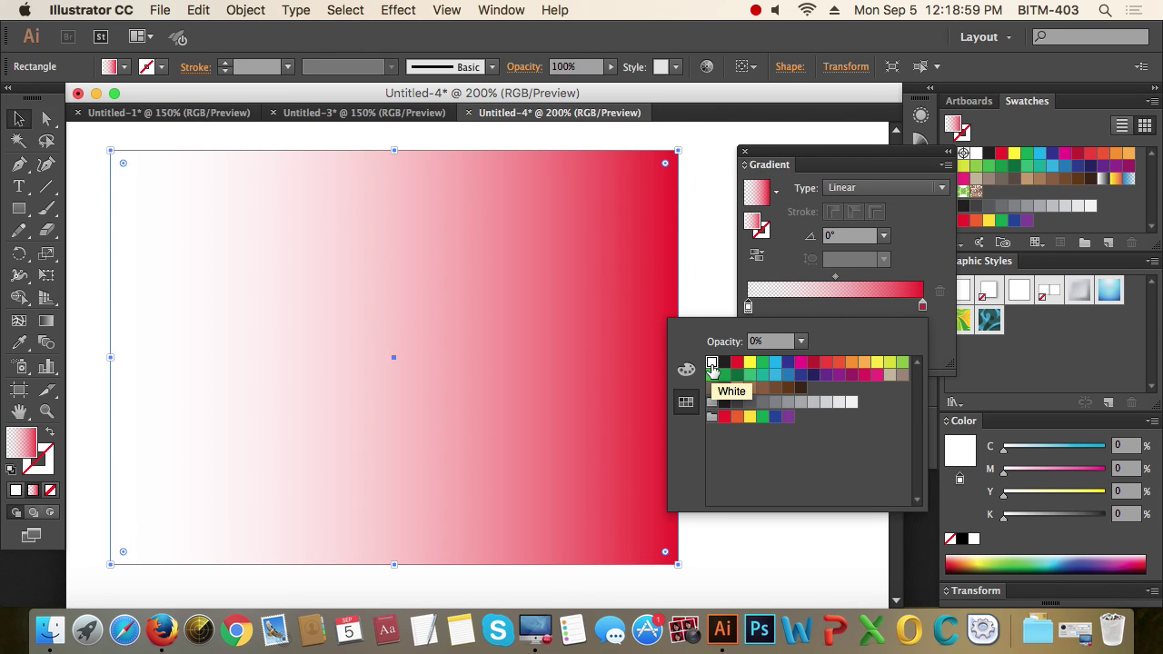
click(926, 264)
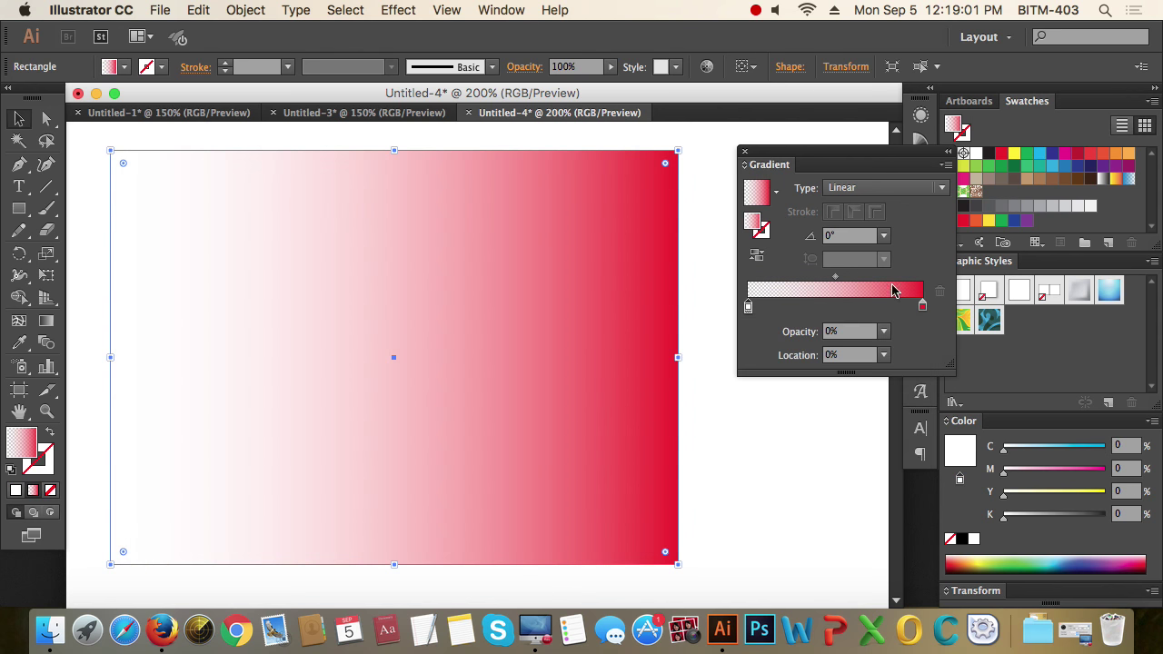
click(786, 450)
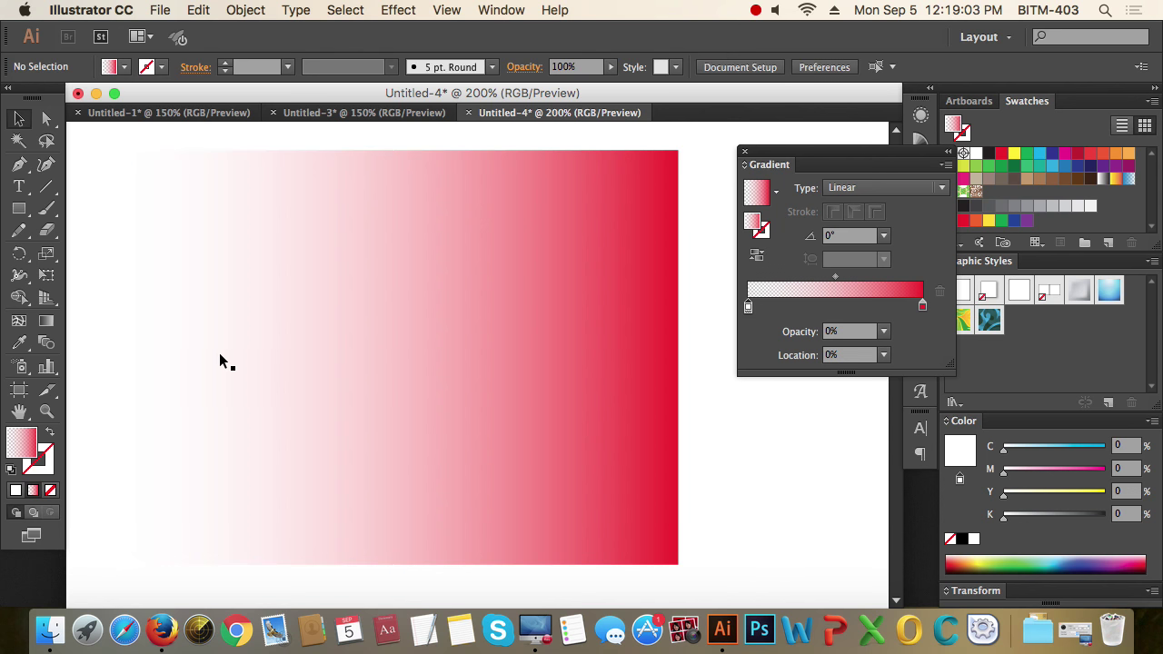
click(469, 392)
drag(439, 394, 475, 400)
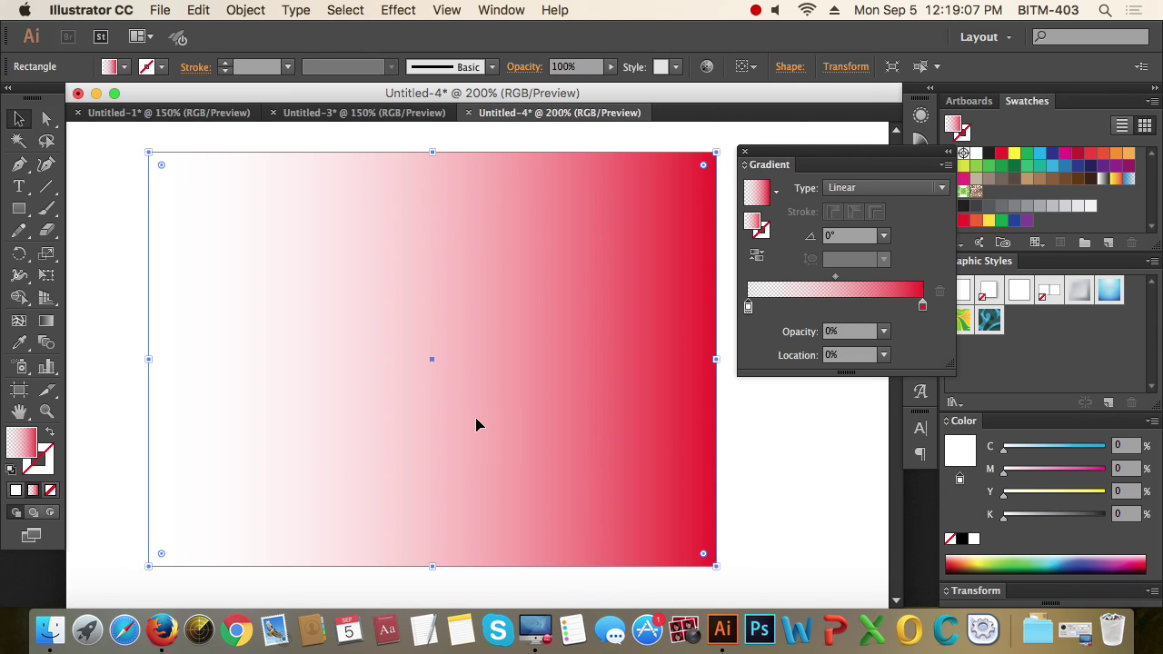
Move the rectangle left and shift the yellow-to-red gradient from the fill onto the stroke
key(ctrl+minus)
key(ctrl+minus)
key(ctrl+minus)
drag(608, 396, 385, 400)
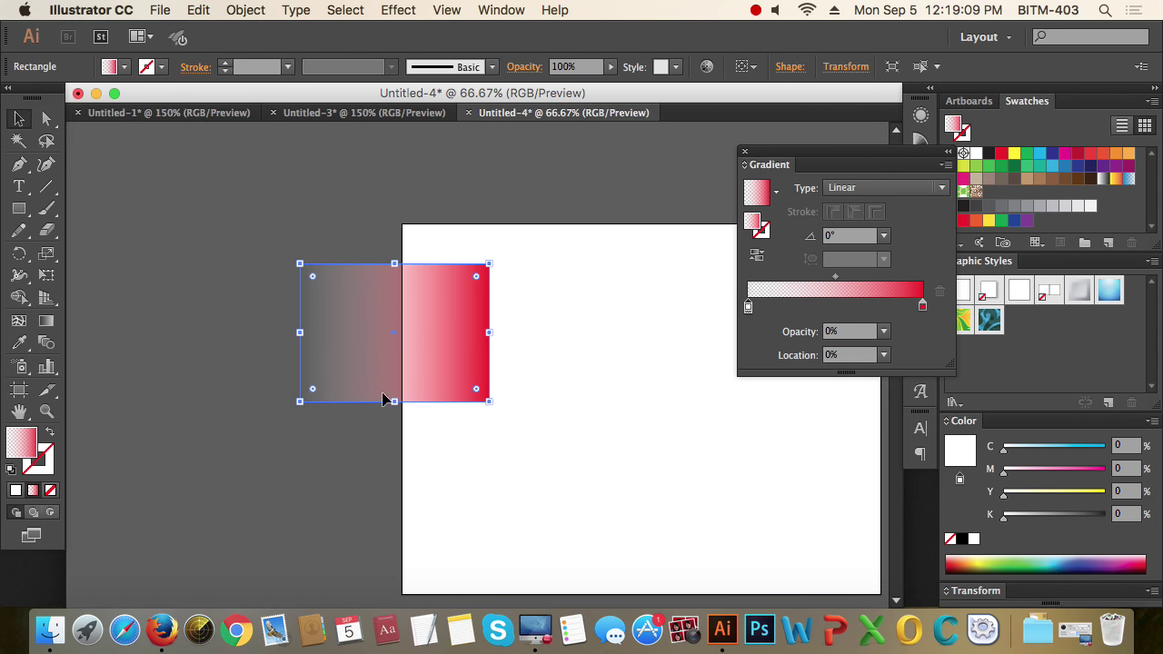
click(258, 467)
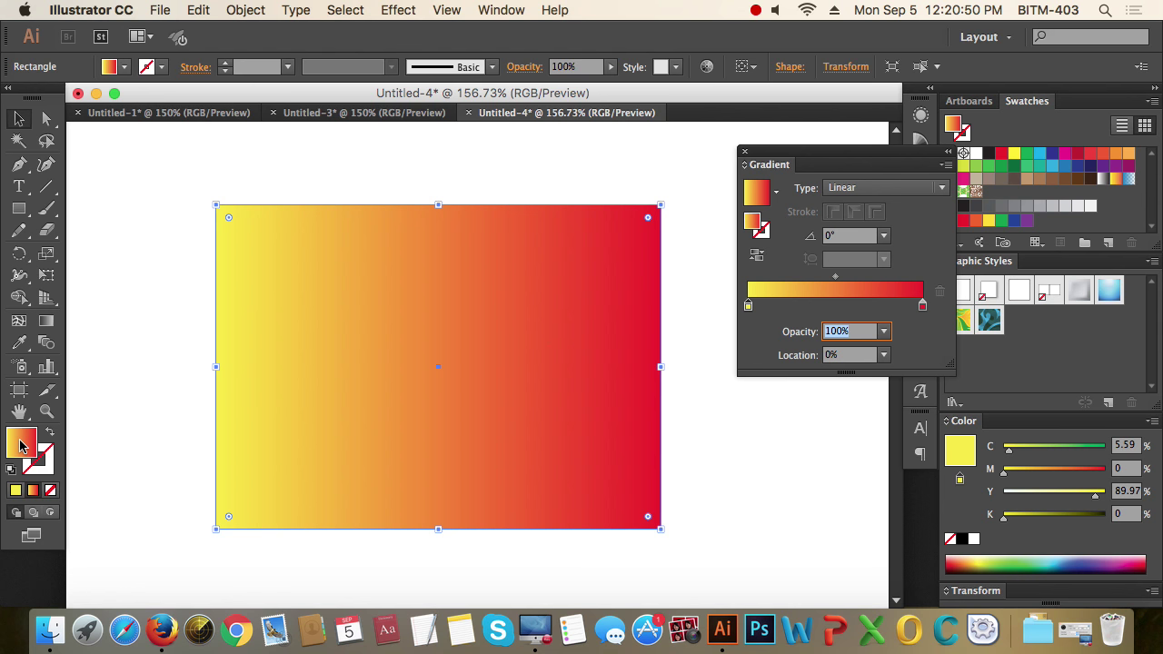
click(50, 471)
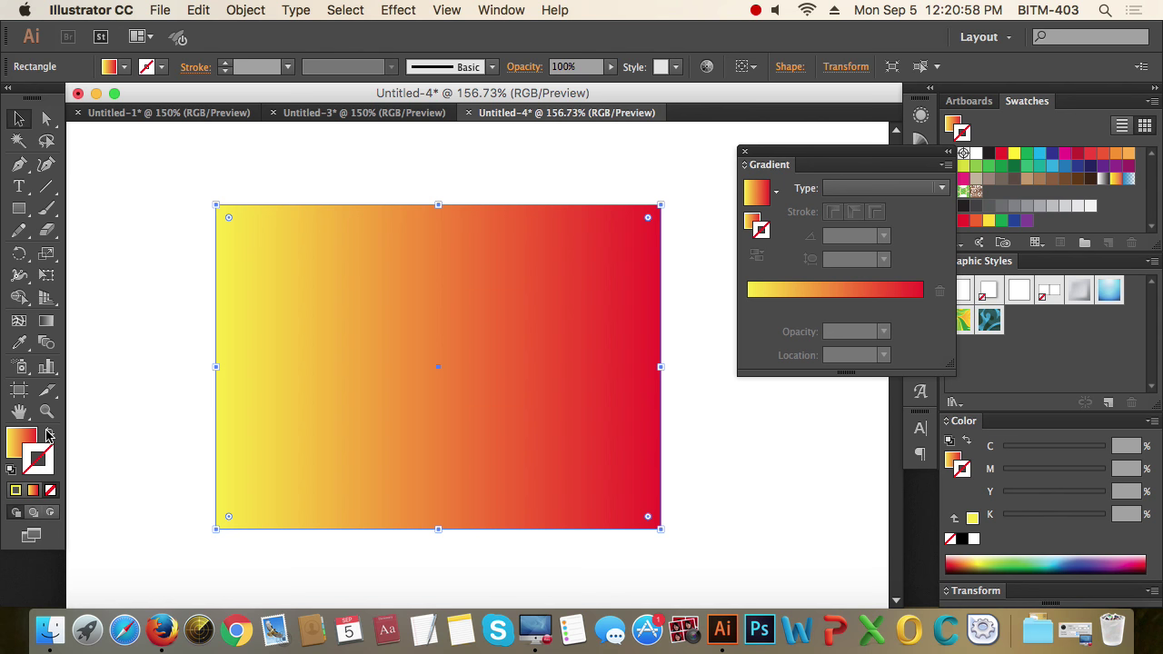
click(51, 436)
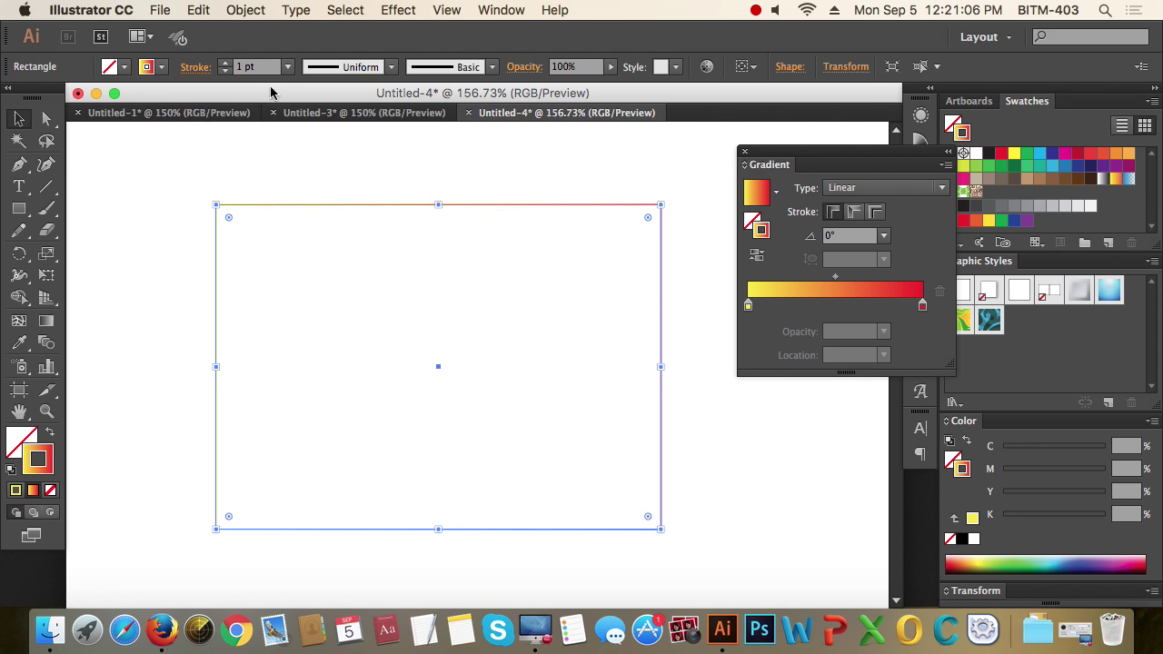
Set the rectangle's stroke weight to 20 pt
click(242, 65)
text(20)
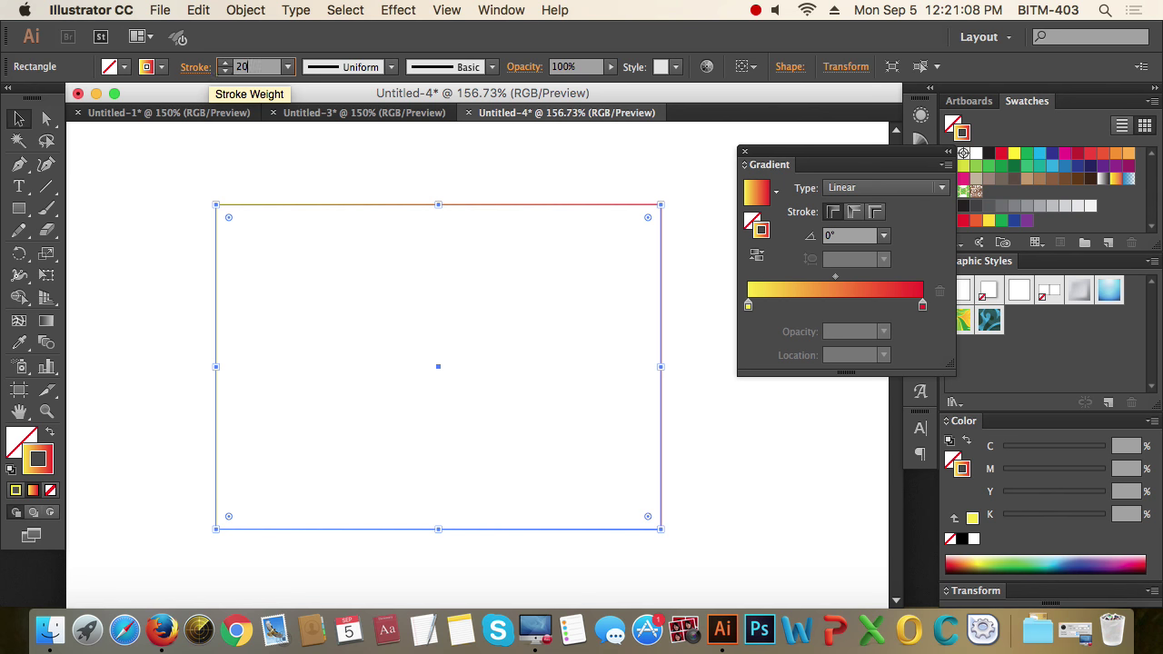
key(Return)
click(736, 455)
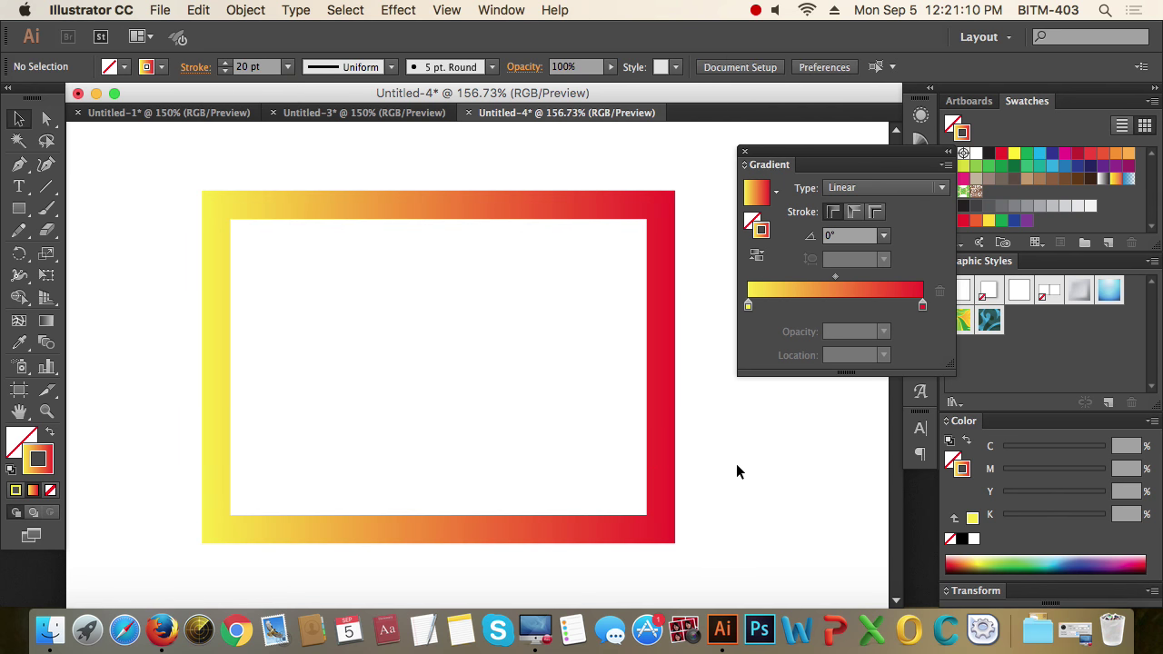
click(672, 448)
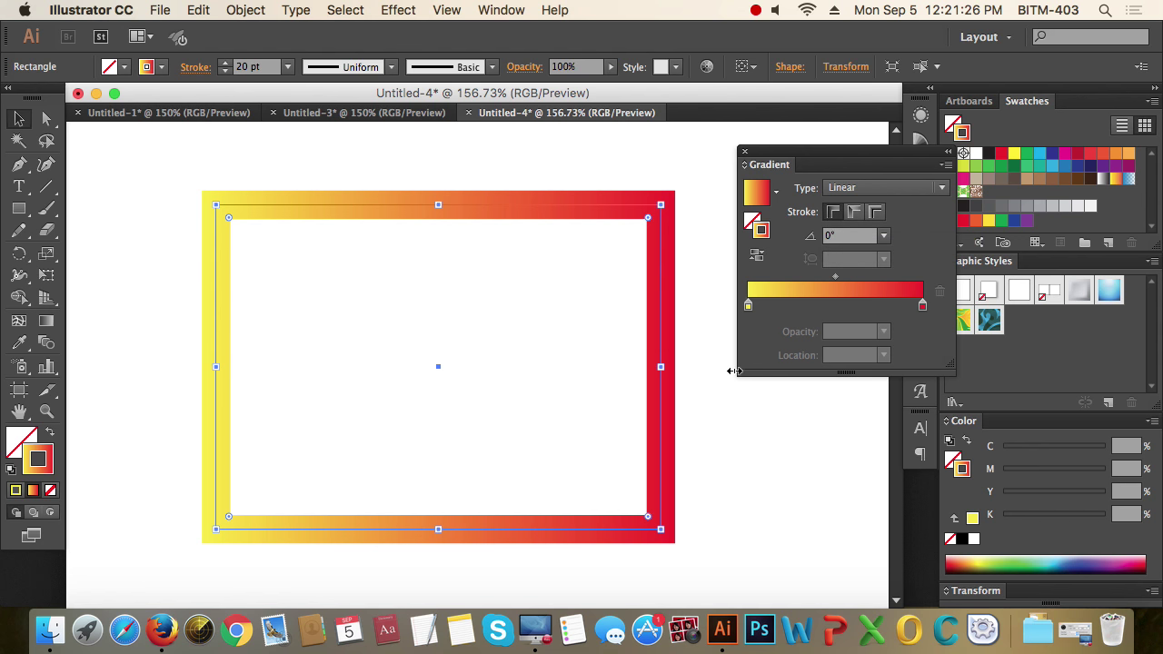
Apply the gradient across the stroke and reverse it so red is outside, yellow inside
click(856, 219)
click(736, 531)
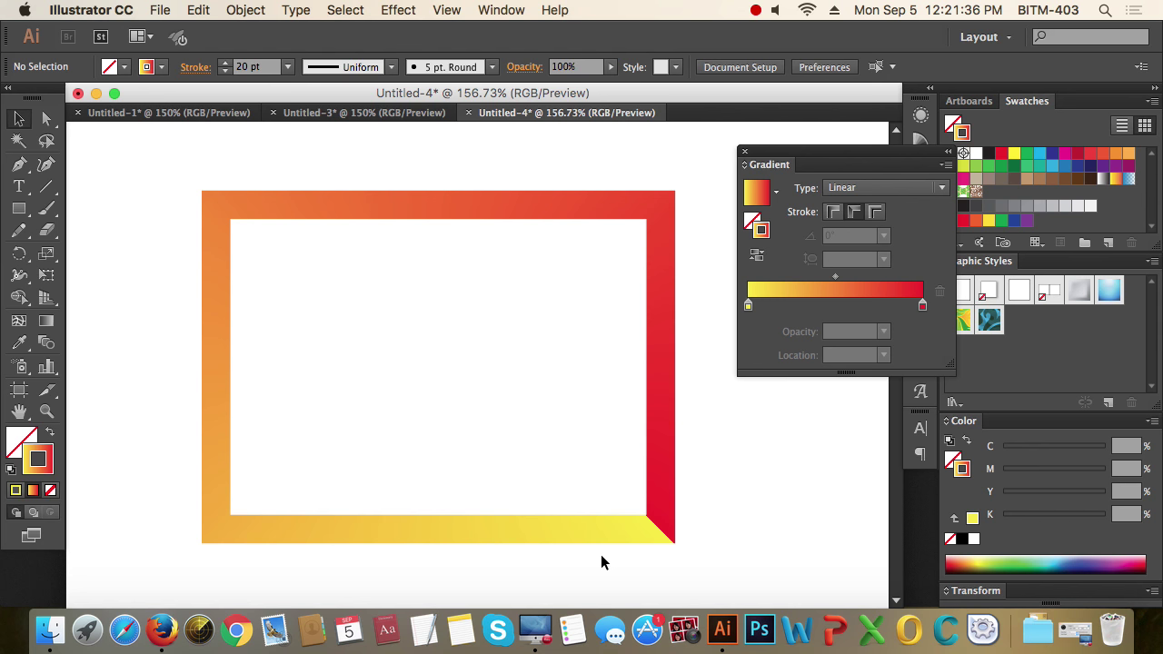
drag(701, 562, 606, 490)
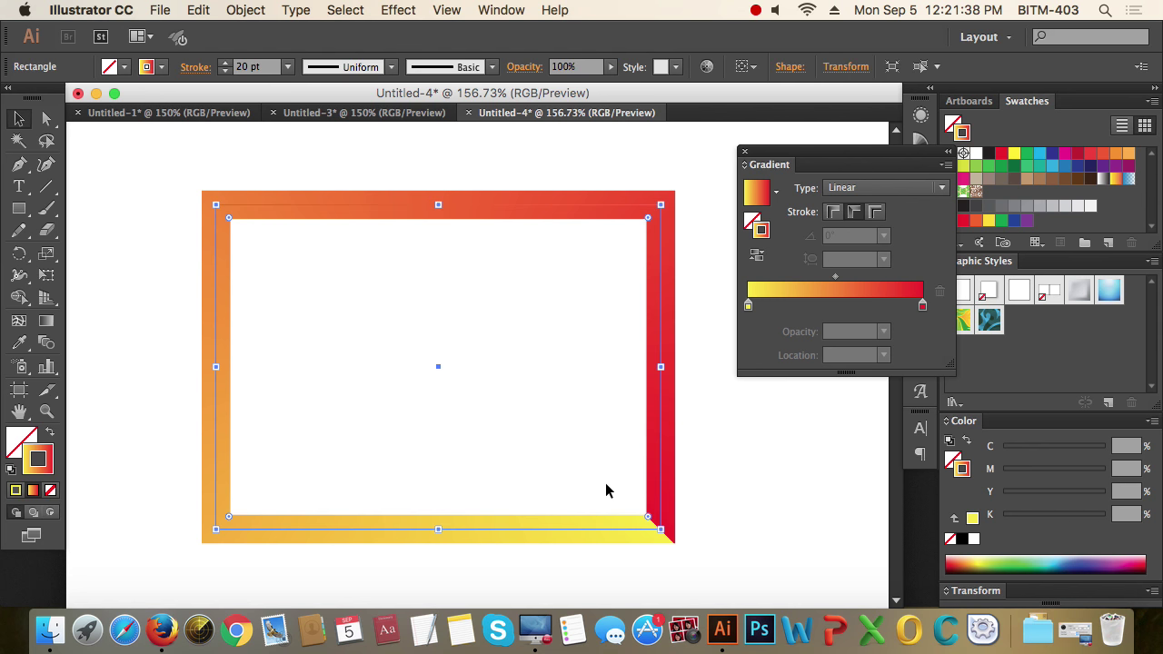
click(874, 211)
click(752, 535)
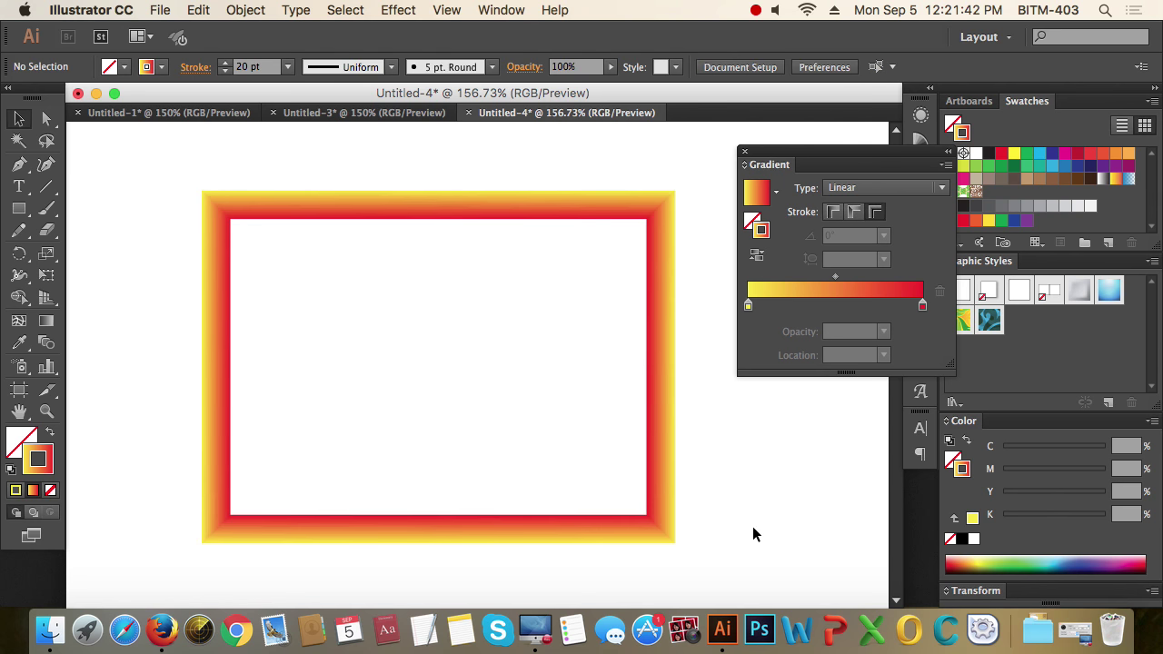
drag(732, 480, 558, 385)
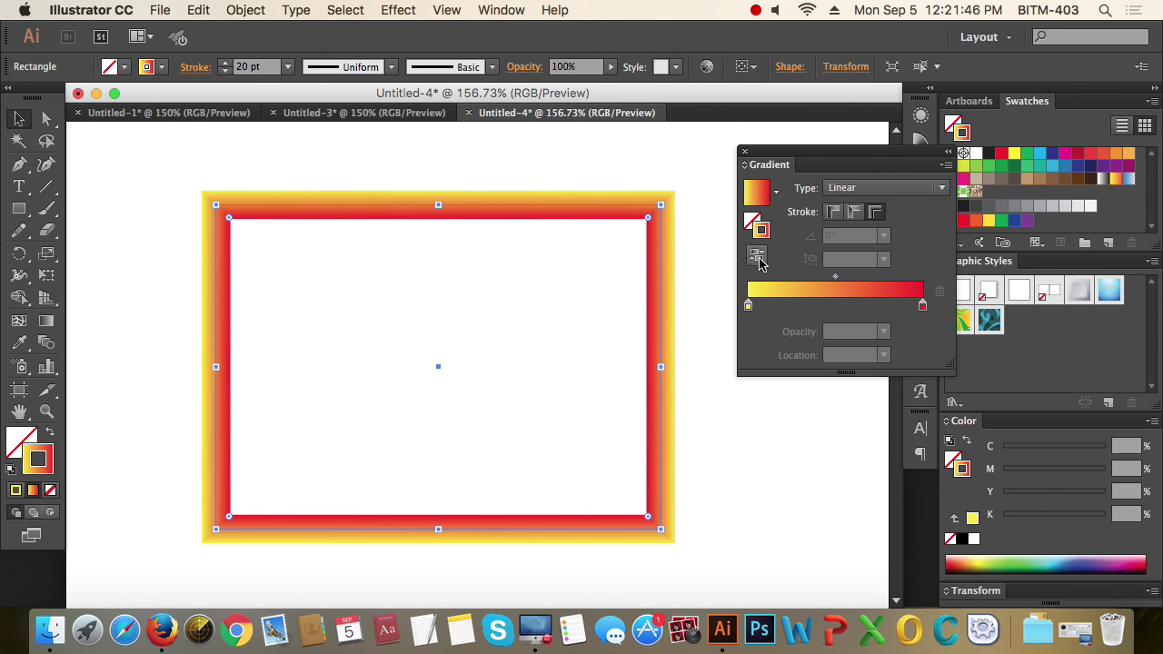
click(755, 255)
click(730, 510)
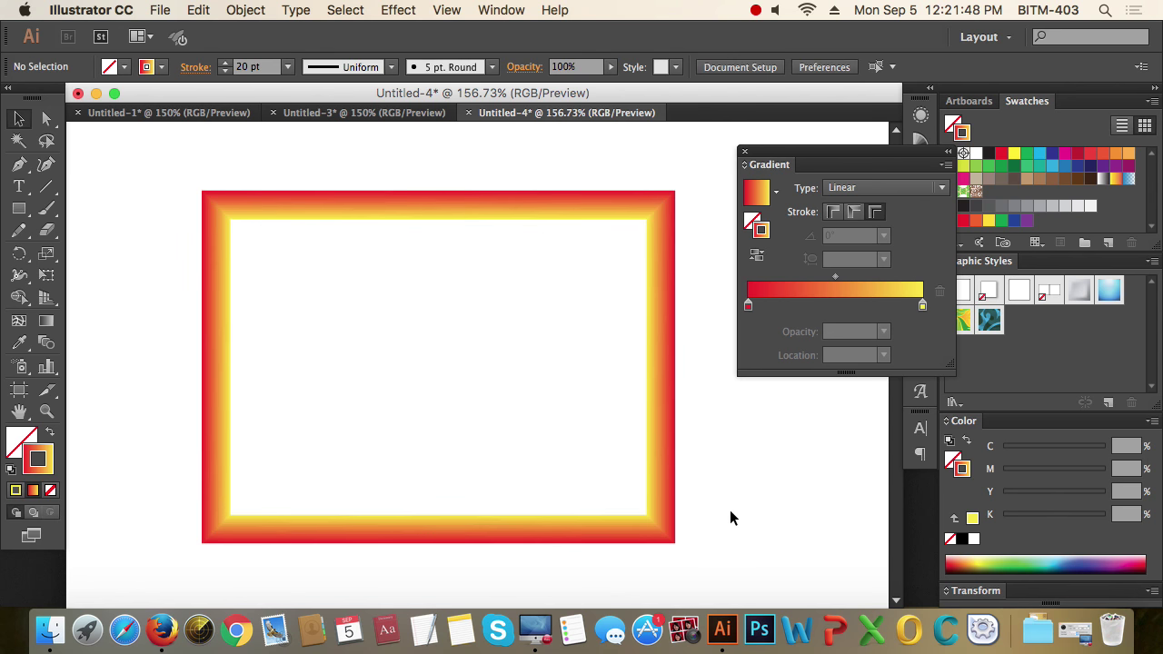